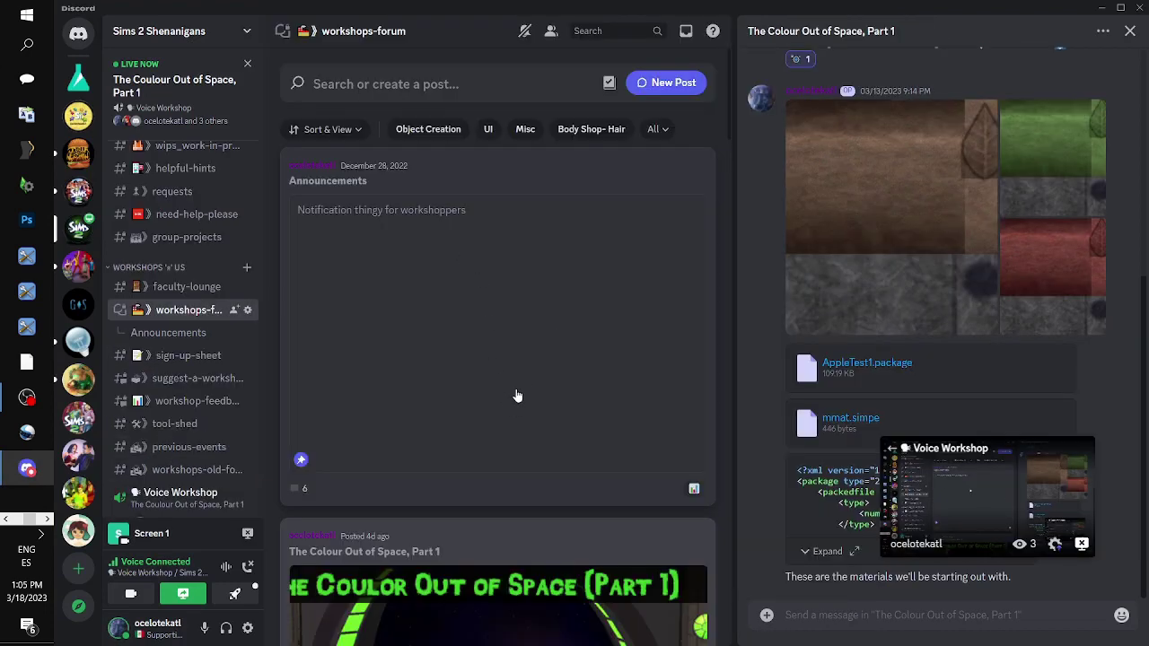
Look over the workshop post in Discord's forum, and open AppleTest1.package from the Colour Workshops folder in SimPE.
scroll(515, 398, "down", 3)
scroll(553, 422, "down", 1)
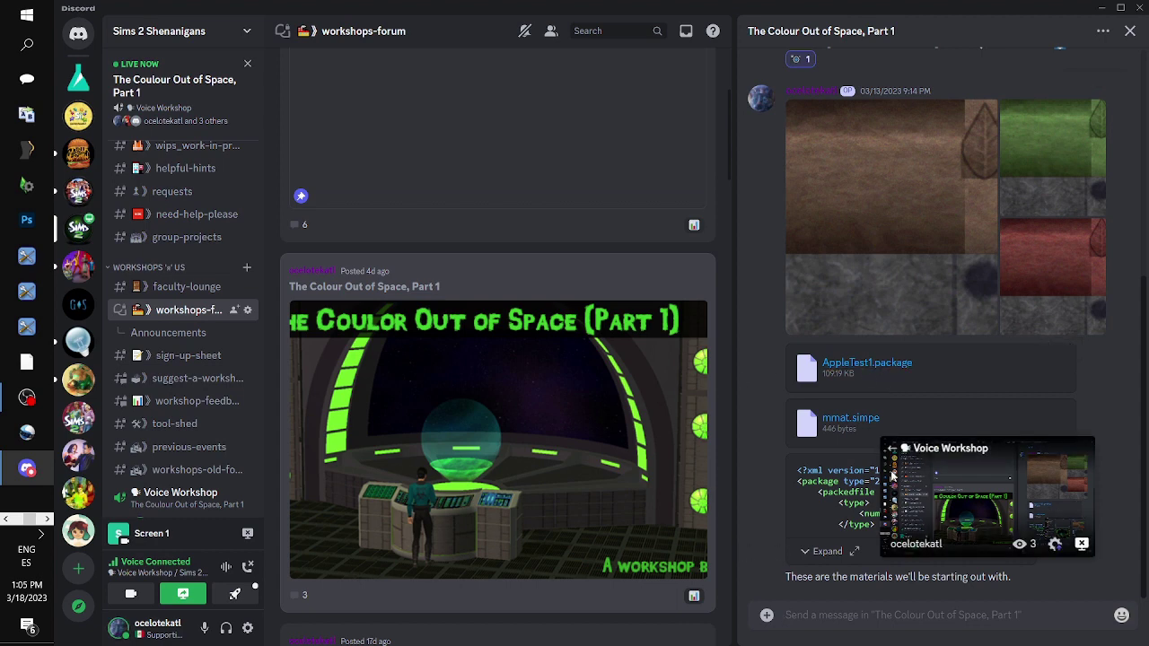
left_click(4, 519)
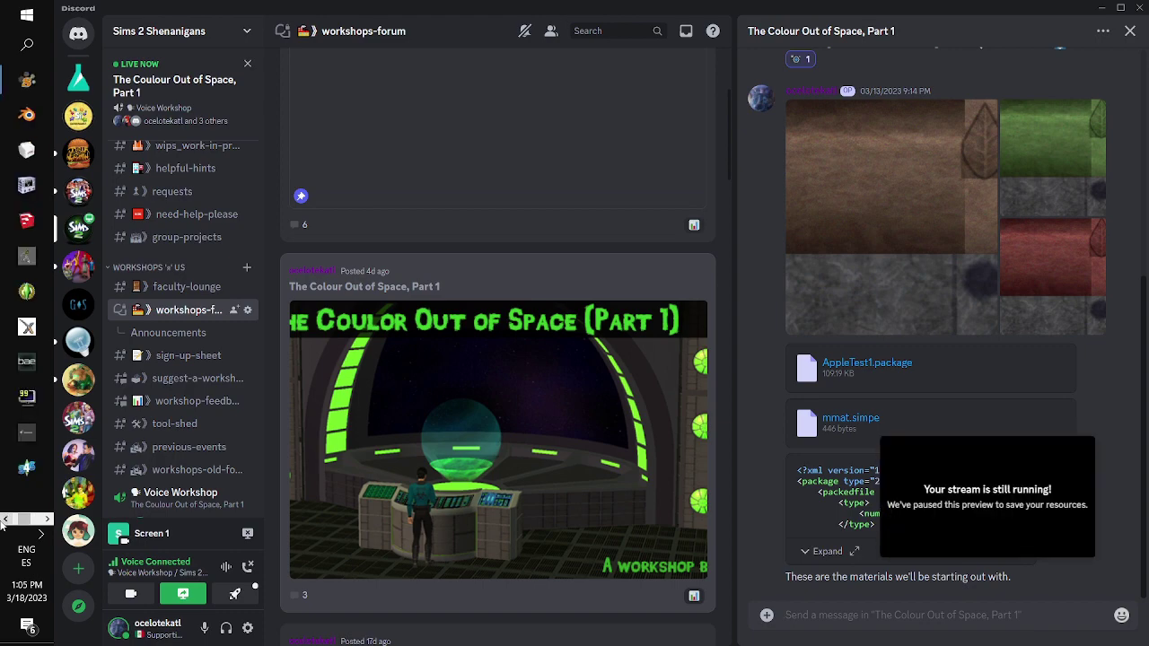
left_click(4, 519)
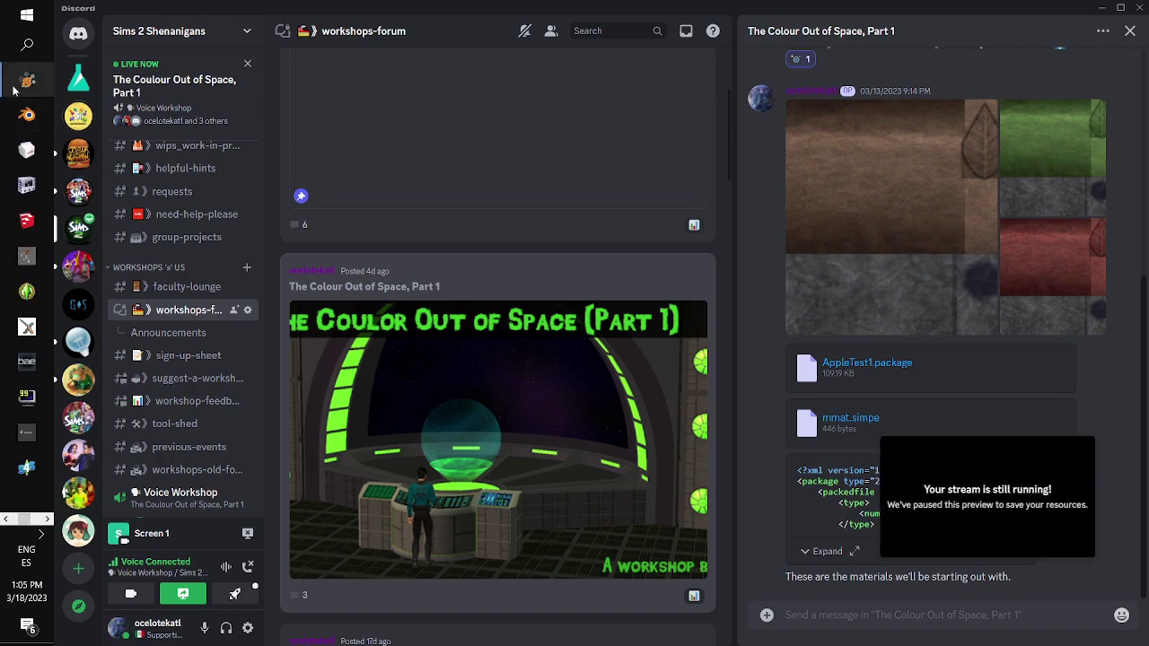
left_click(27, 79)
left_click(72, 26)
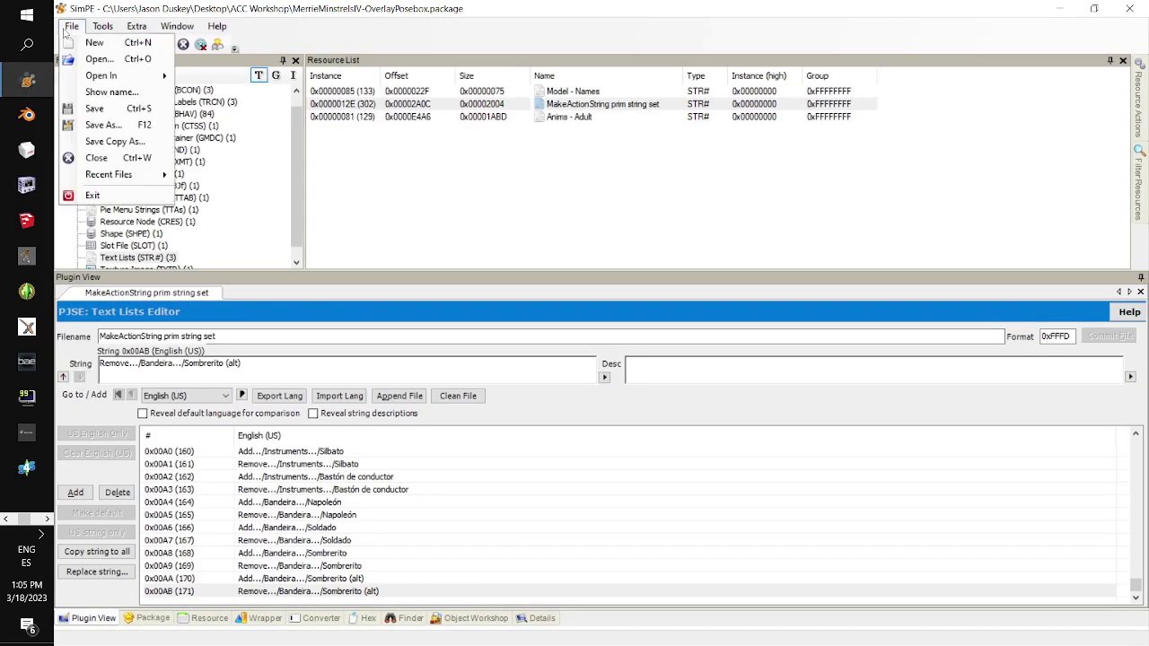
left_click(272, 185)
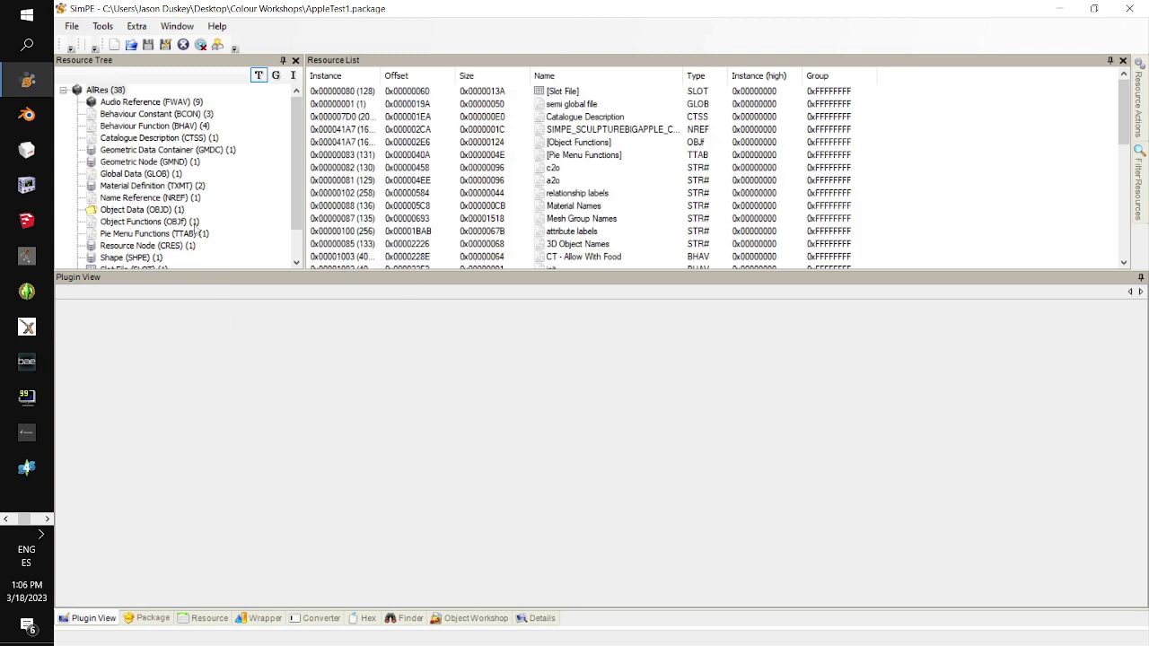
Preview the sculpturebigapple_chrome mesh in the Geometric Data Container resource and rotate the model.
left_click(213, 153)
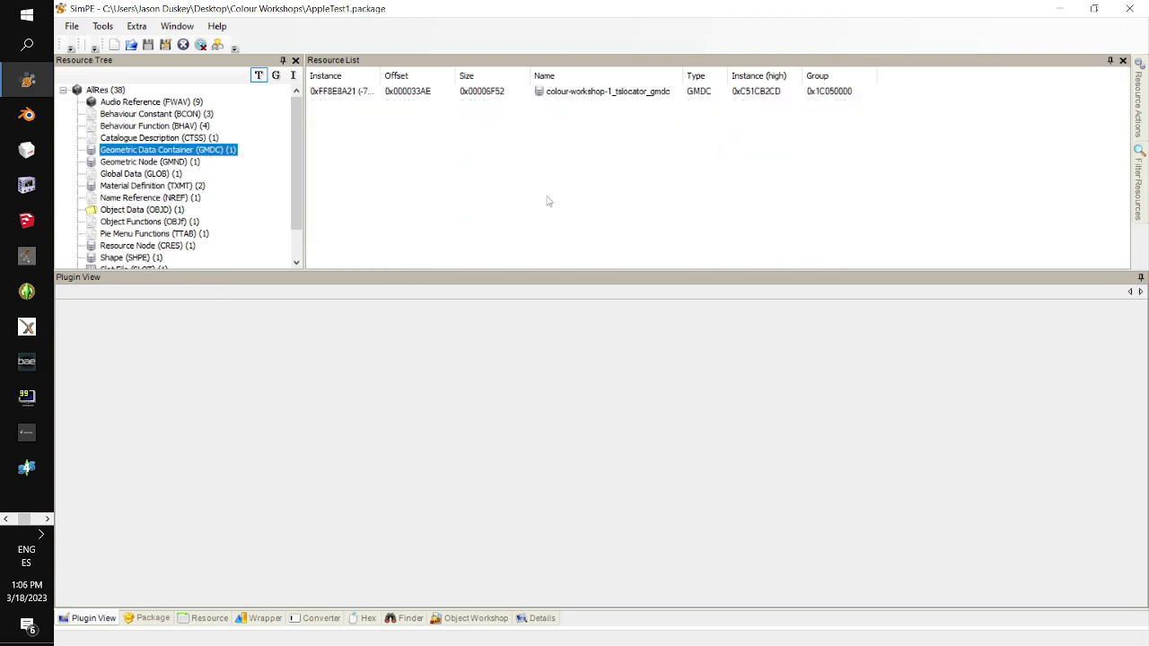
left_click(467, 93)
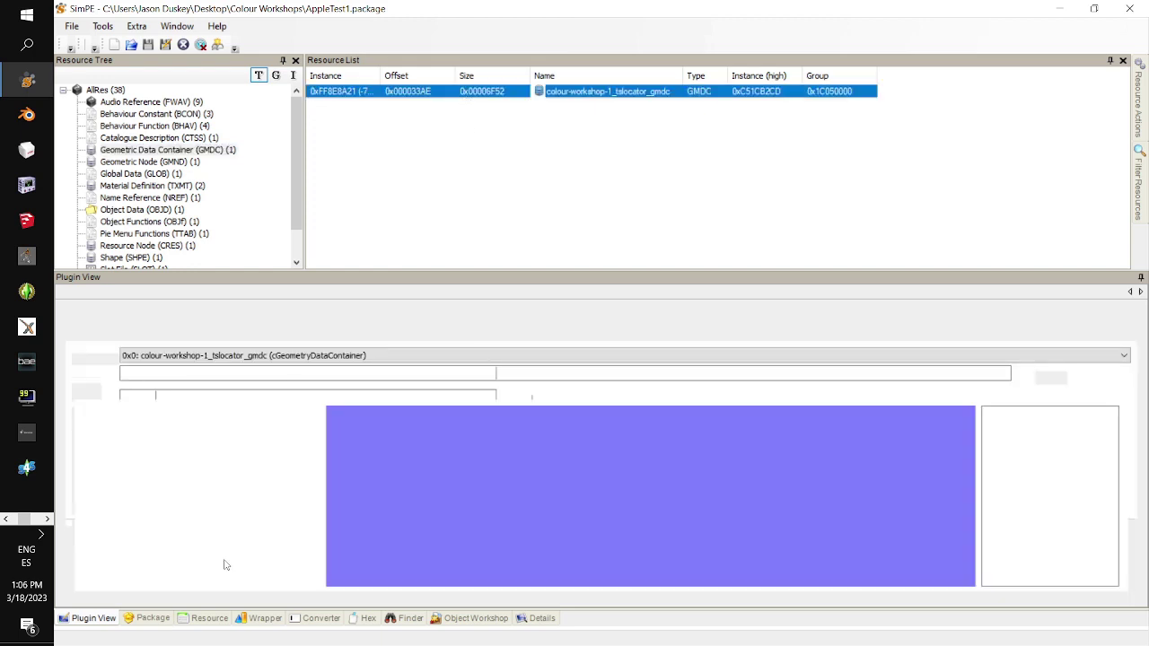
left_click(156, 581)
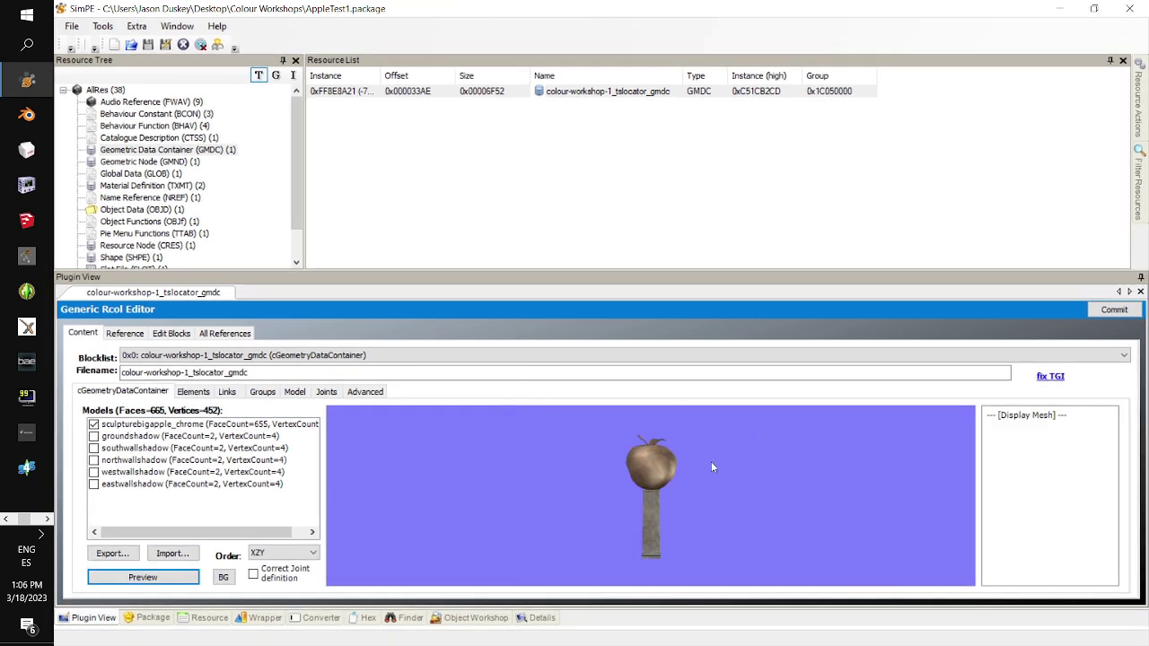
left_click_drag(711, 461, 732, 475)
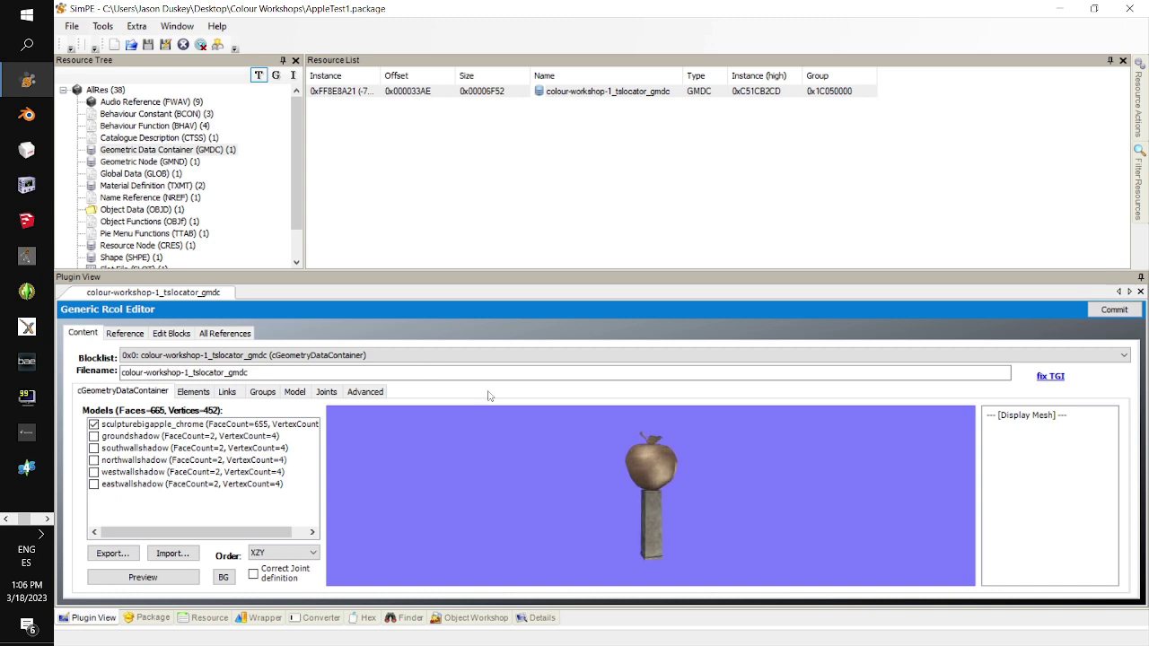
Examine the package's two Texture Image resources, the sculptureapple texture and the shadows alpha.
scroll(268, 227, "down", 1)
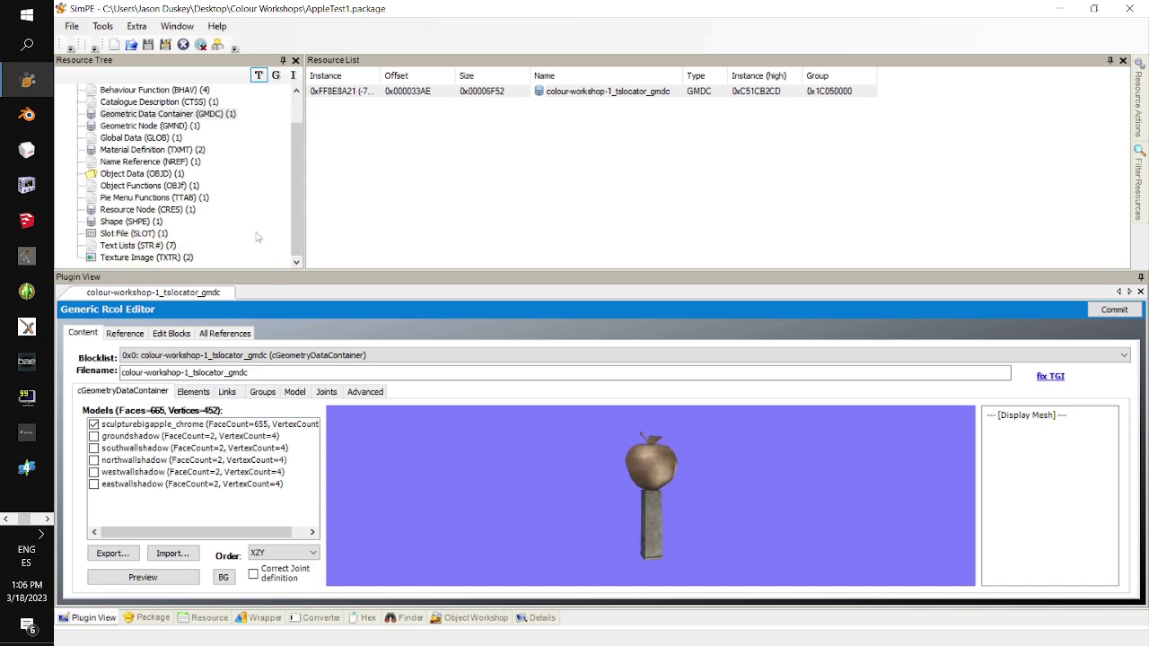
scroll(255, 237, "up", 1)
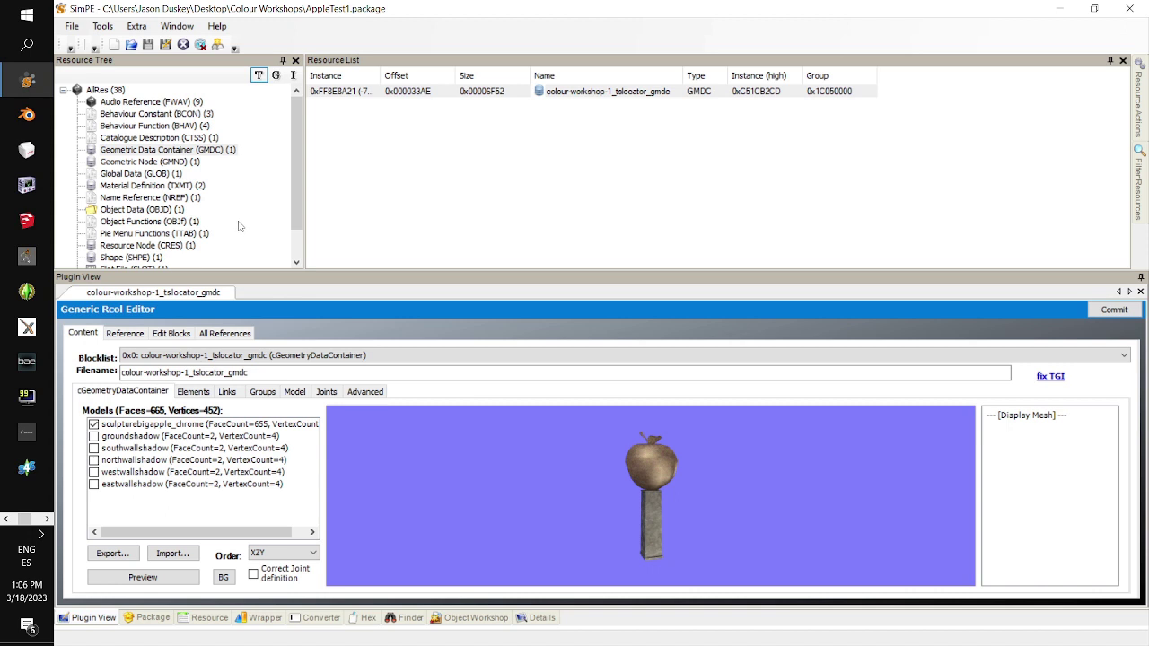
scroll(238, 226, "down", 1)
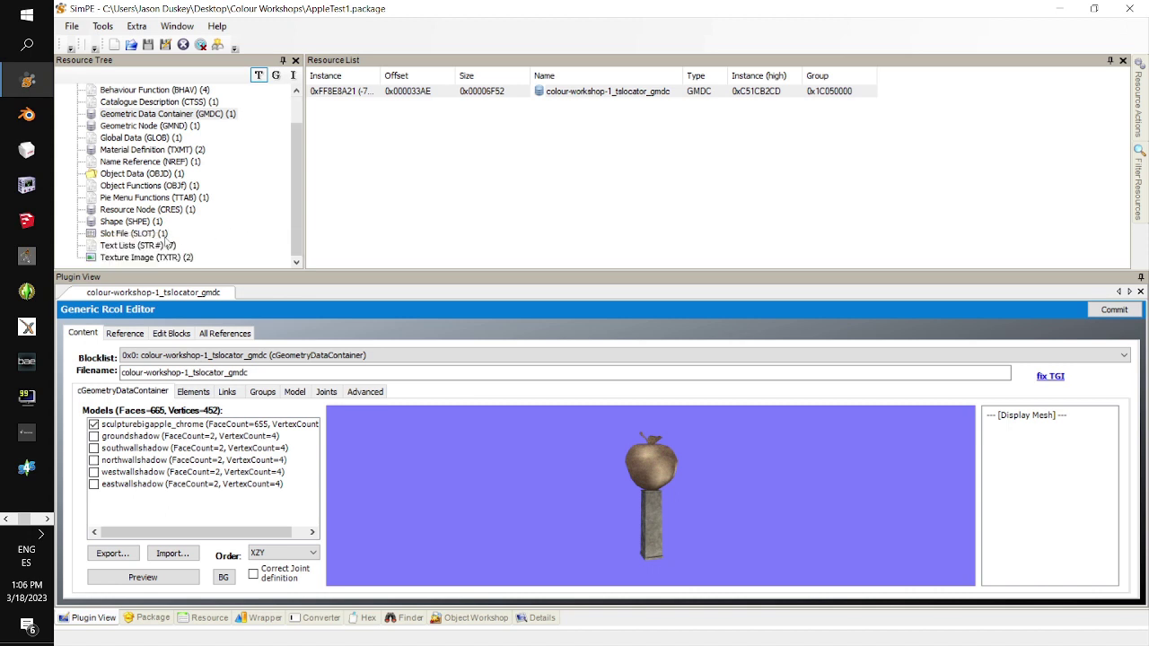
left_click(162, 259)
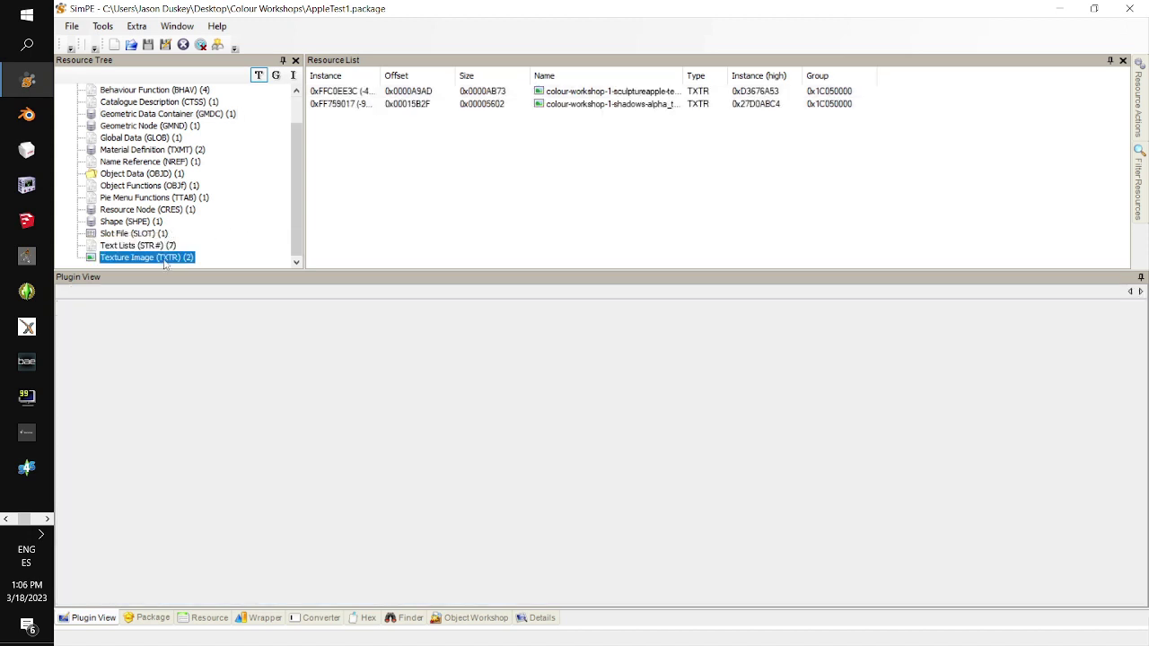
left_click(397, 105)
key("Up")
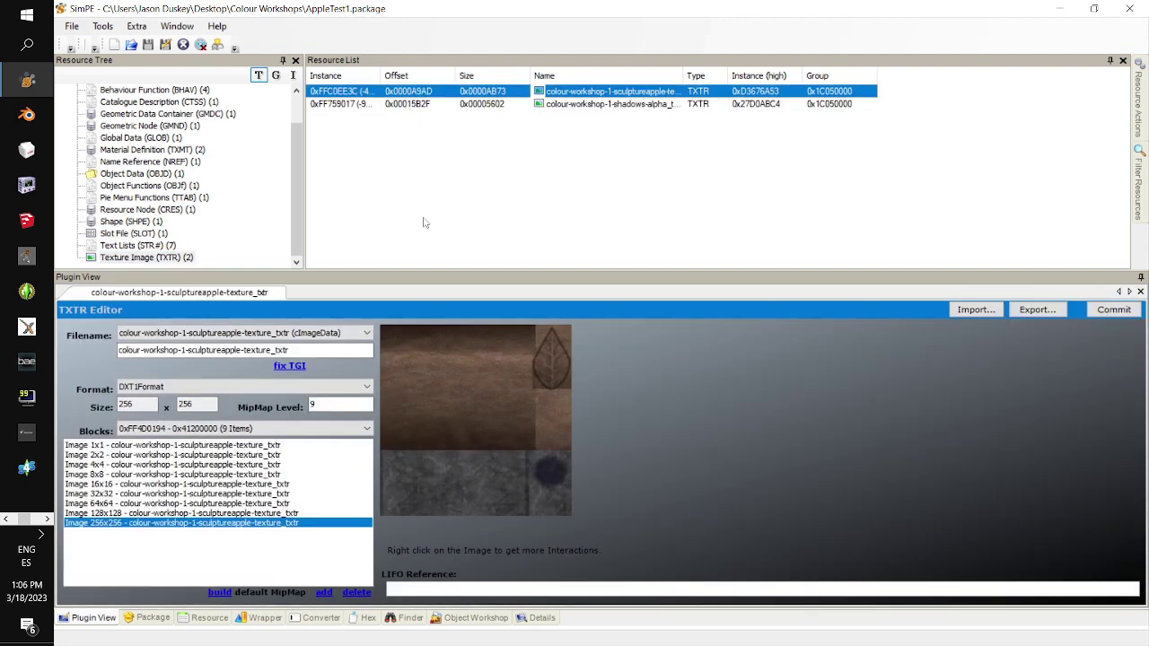
left_click(457, 105)
key("Up")
left_click(468, 106)
left_click(473, 93)
List the Geometric Data Container resource again, and switch to PowerPoint for the slide on adding and enabling the MMAT.
scroll(277, 201, "up", 1)
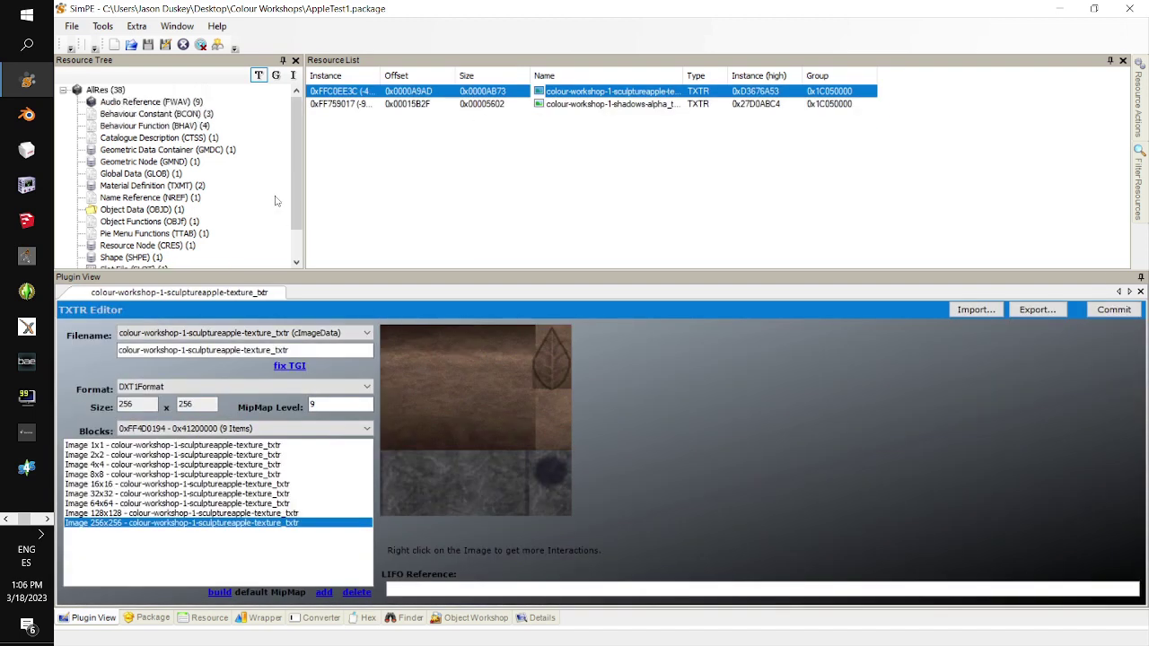
left_click(217, 150)
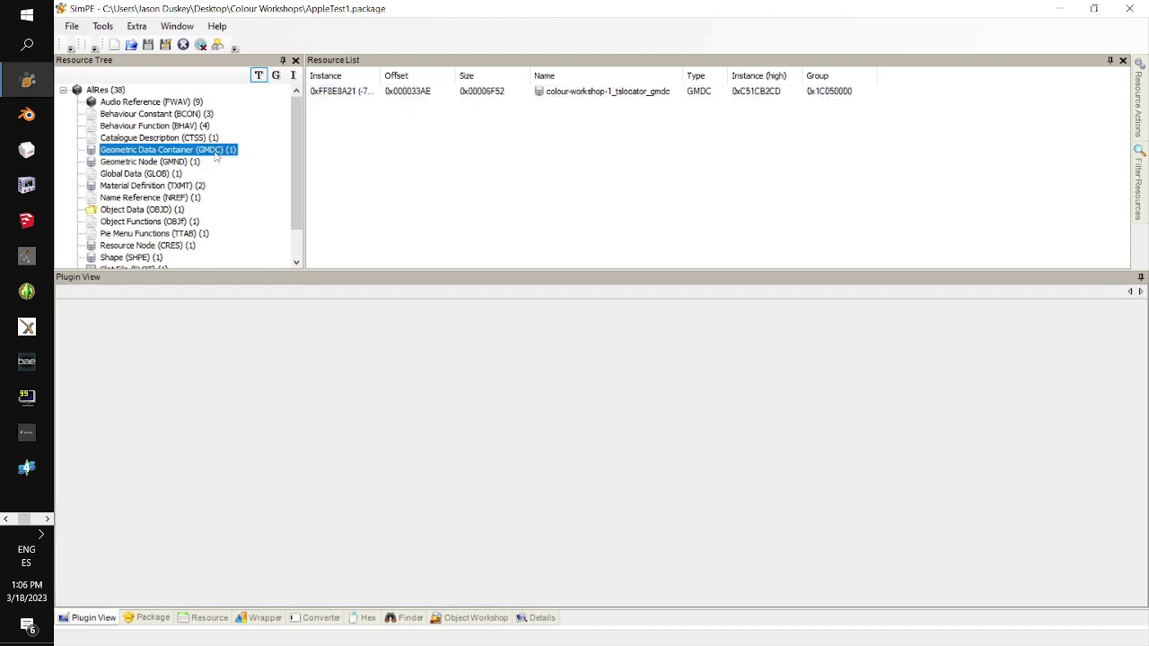
left_click(41, 534)
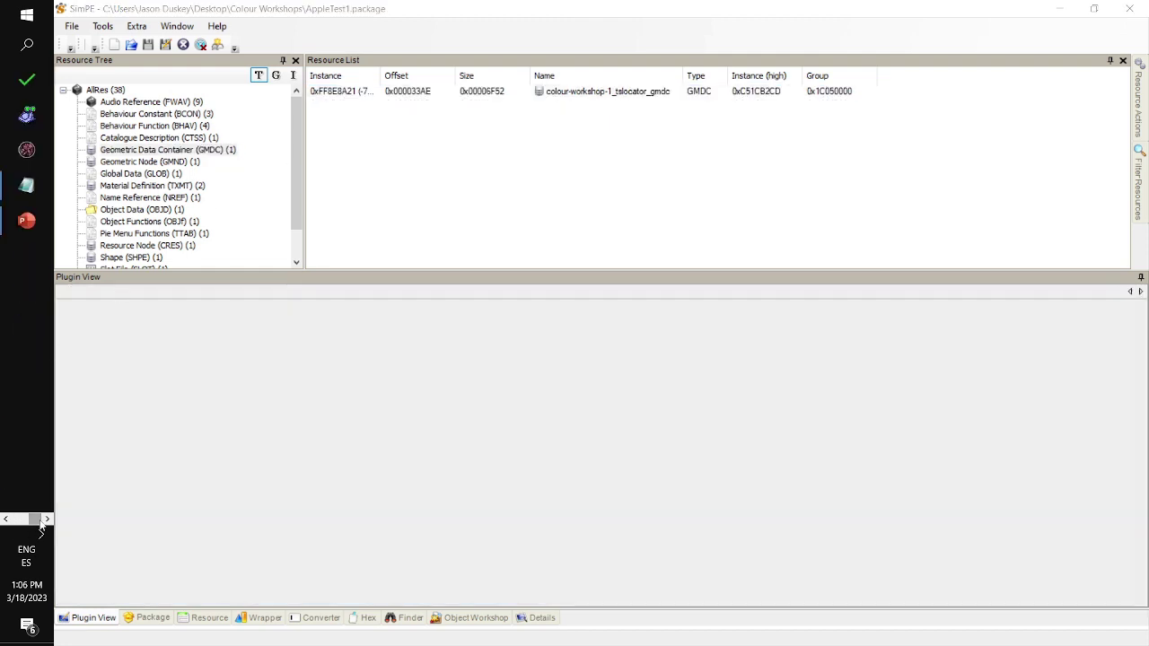
left_click(27, 220)
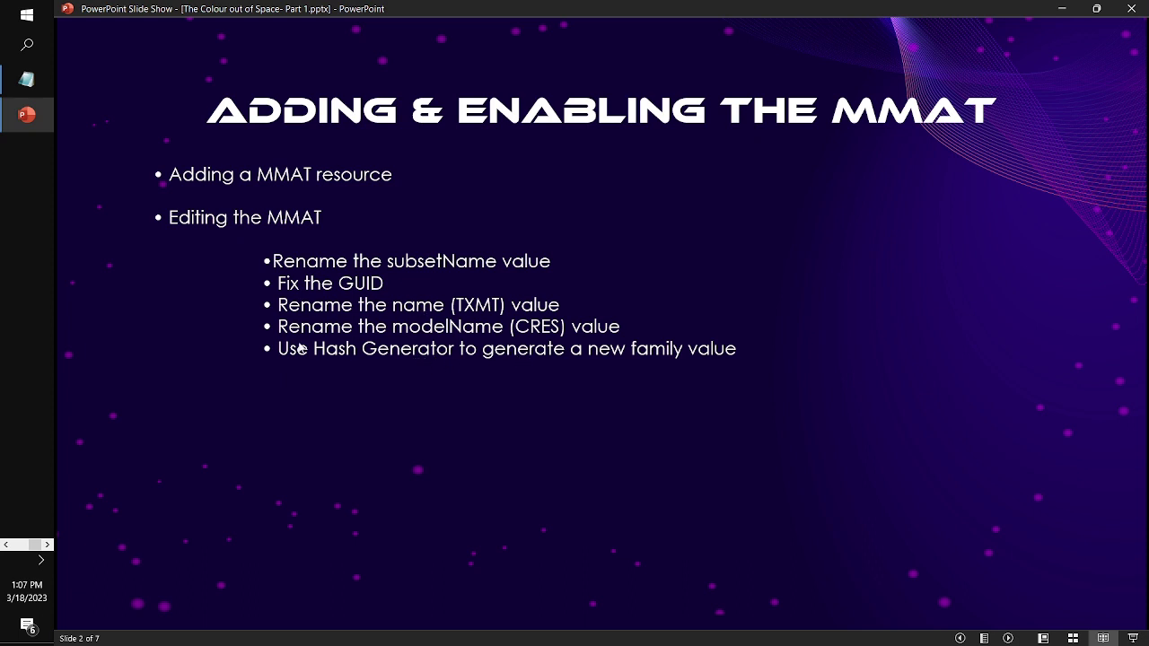
Switch back to SimPE and add mmat.simpe.xml from the Colour Workshops folder to the package.
left_click(4, 546)
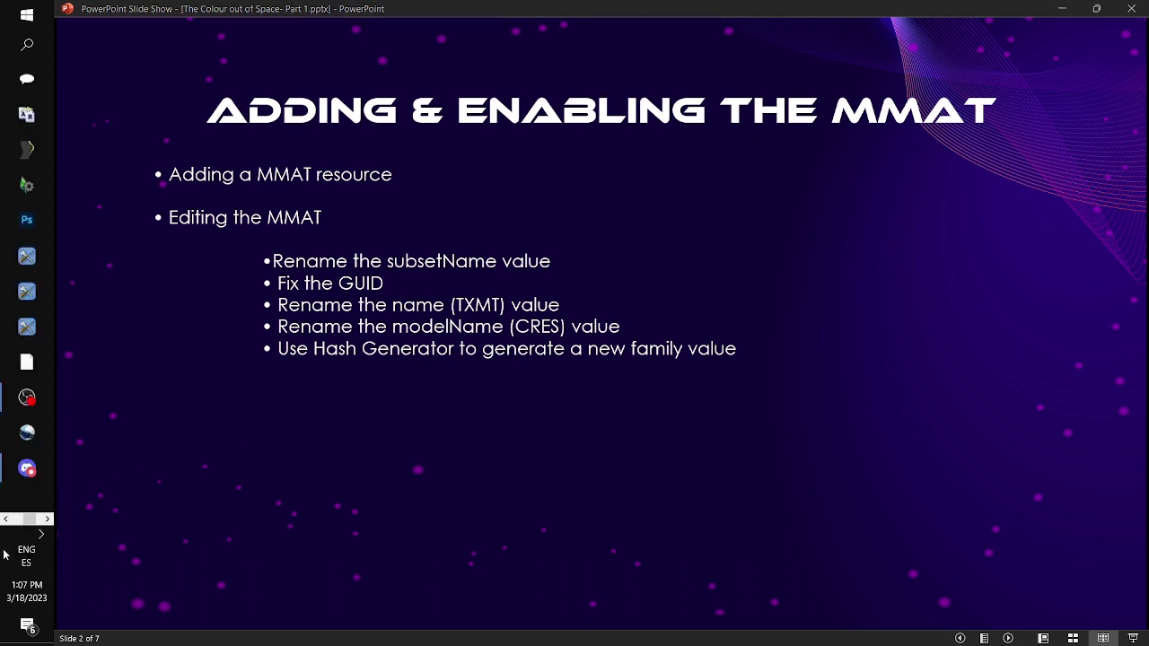
left_click(4, 519)
left_click(5, 519)
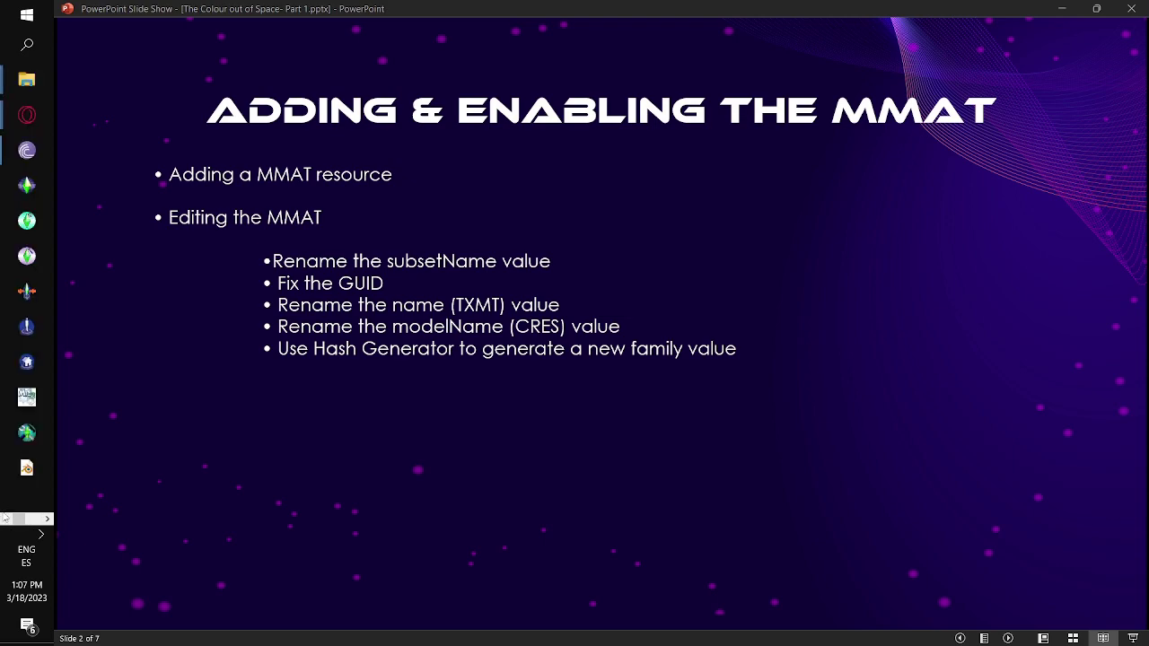
left_click(47, 520)
left_click(29, 81)
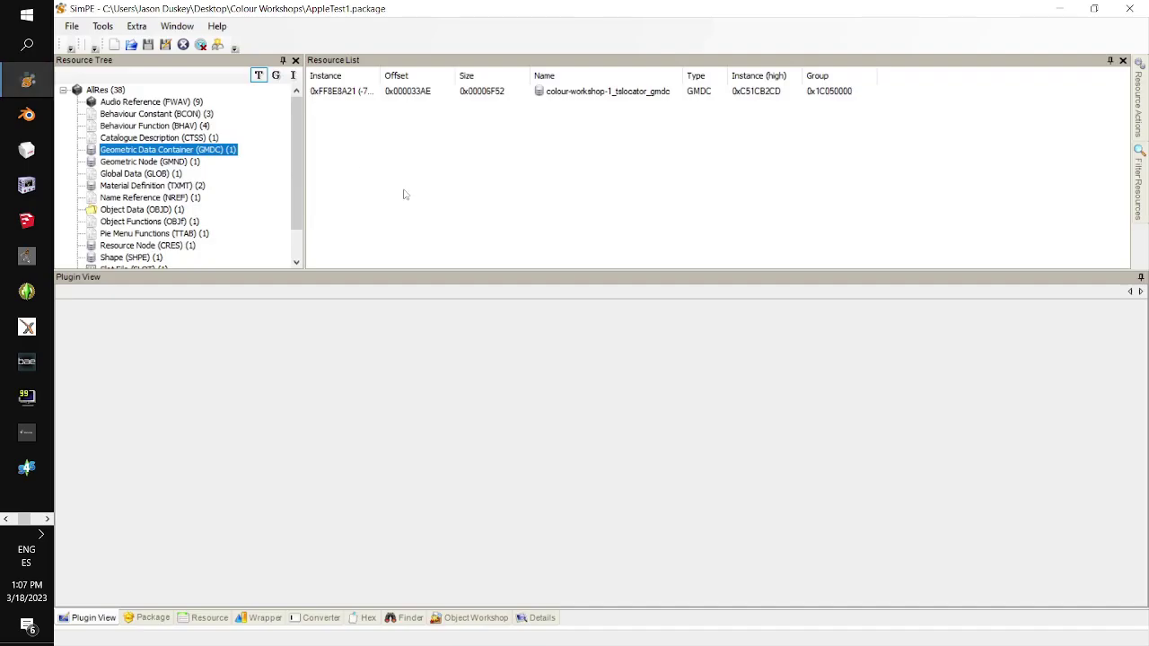
right_click(435, 93)
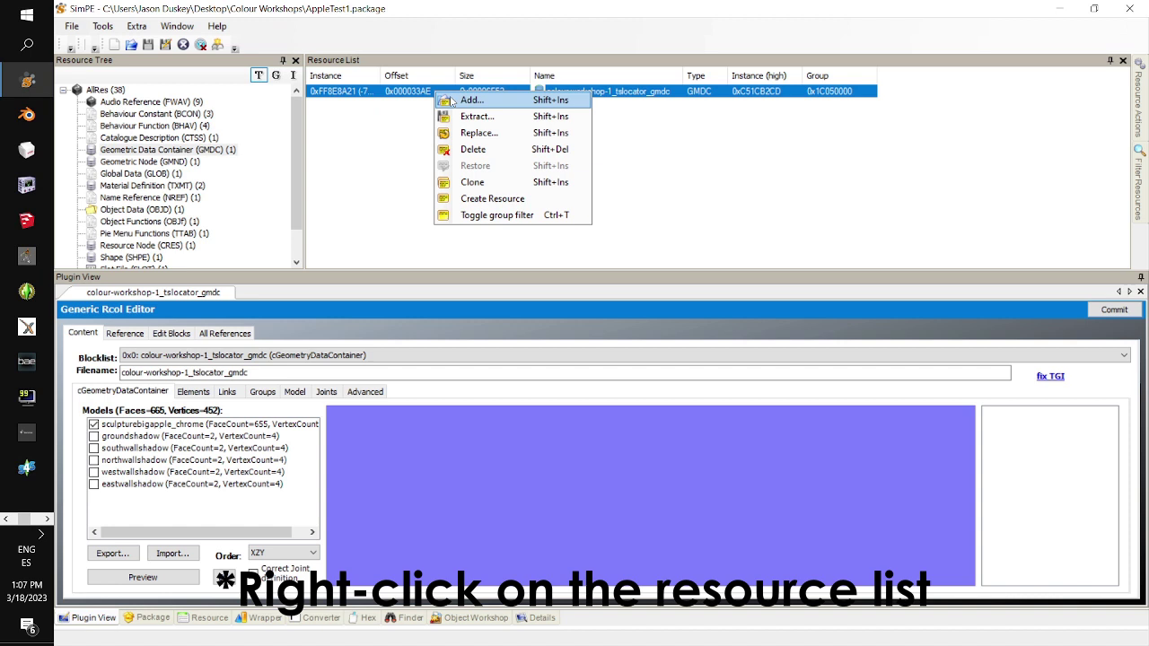
left_click(460, 101)
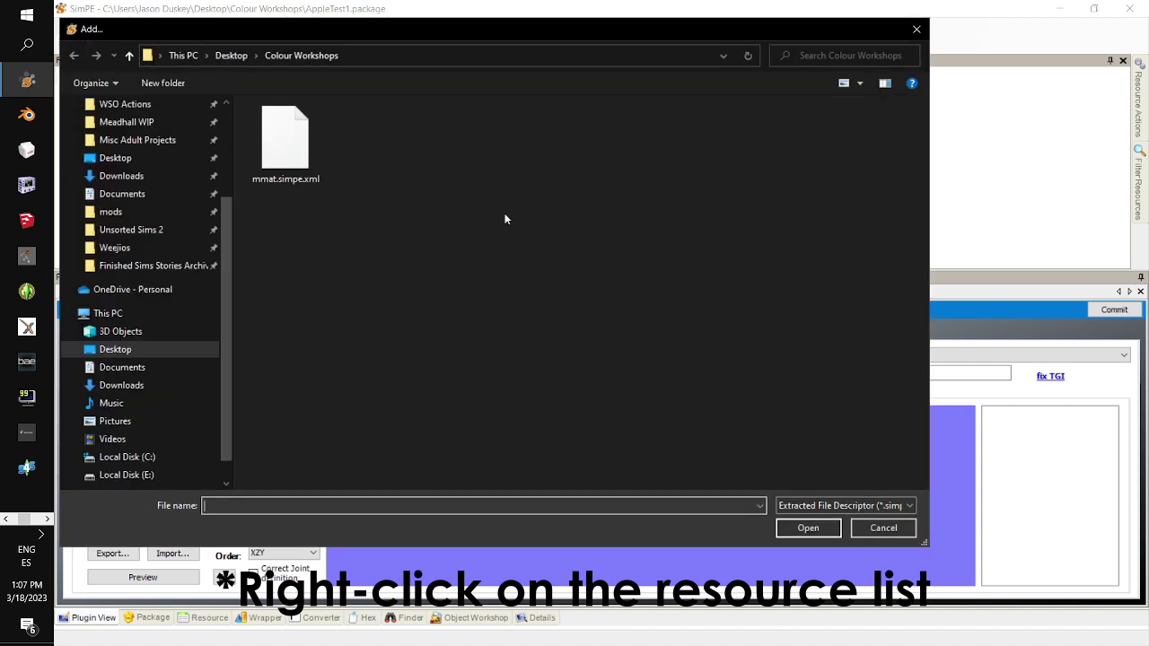
left_click(283, 153)
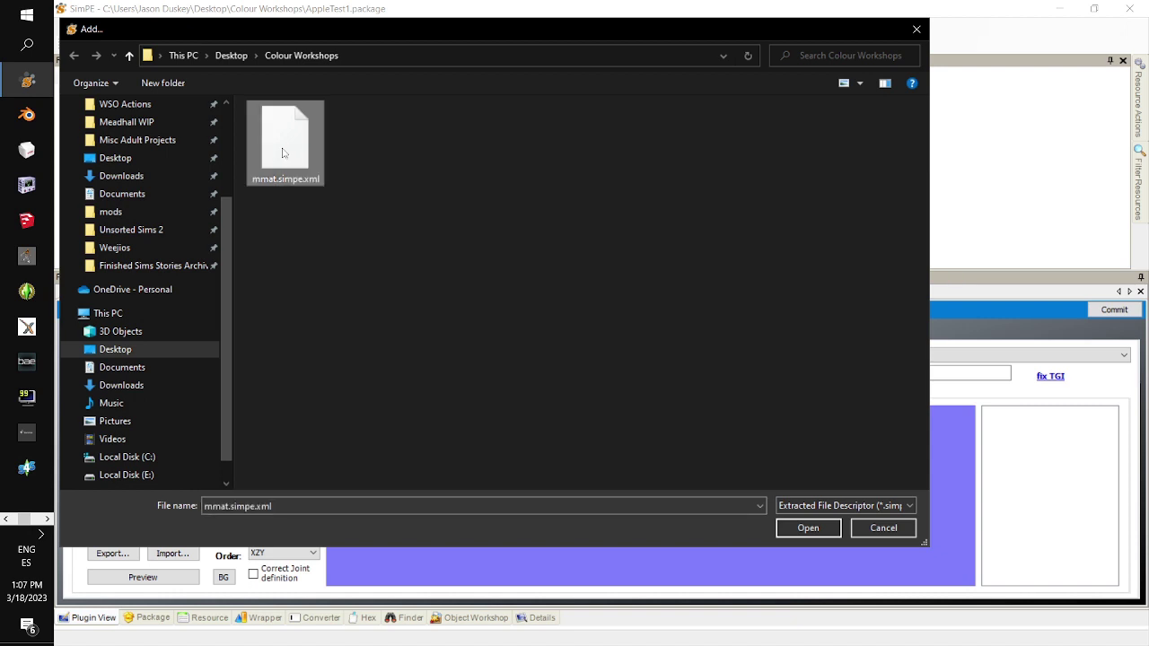
double_click(283, 154)
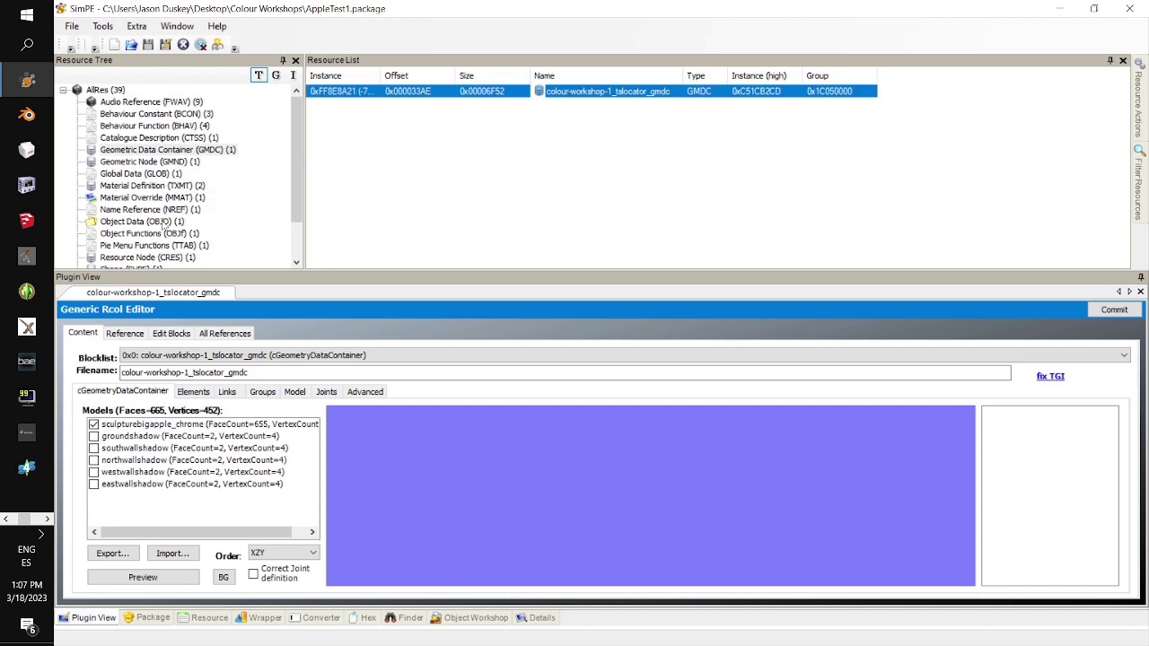
View the new Material Override resource's properties, and consult the PowerPoint slide illustrating the MMAT values and their editing order.
left_click(153, 198)
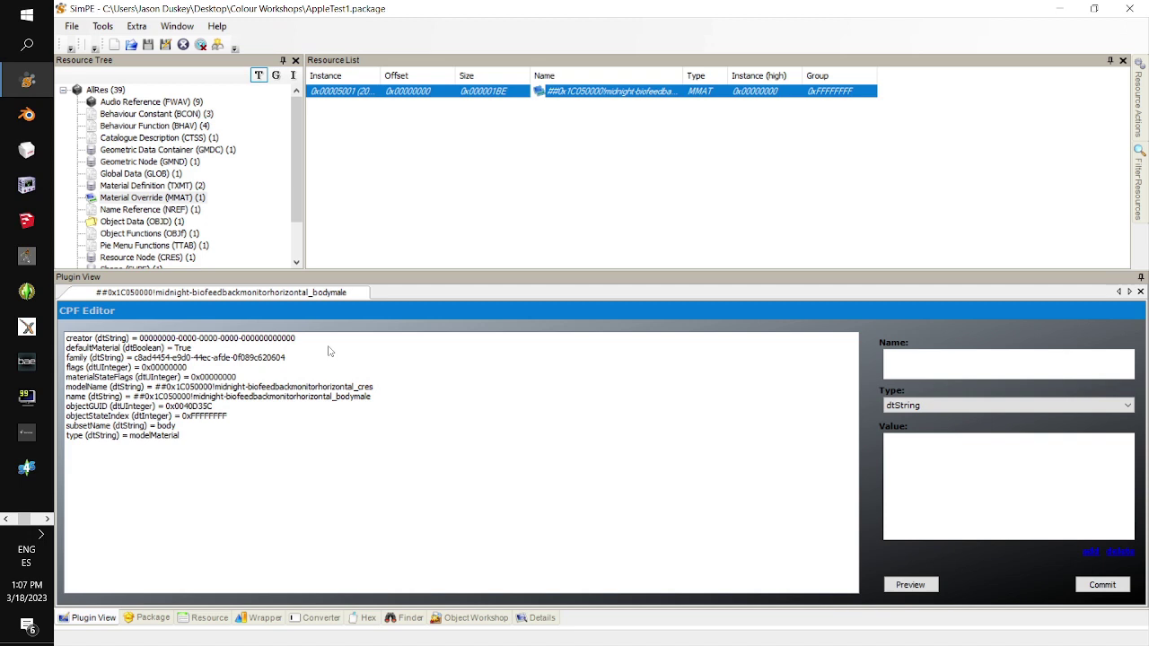
left_click(251, 360)
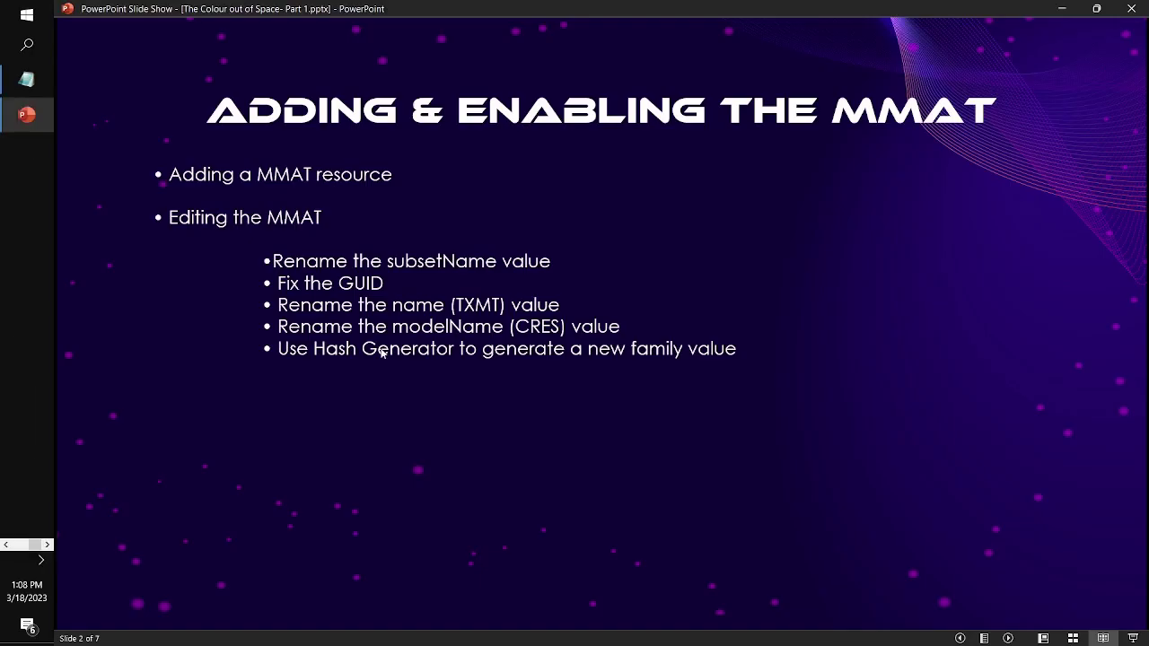
left_click(503, 374)
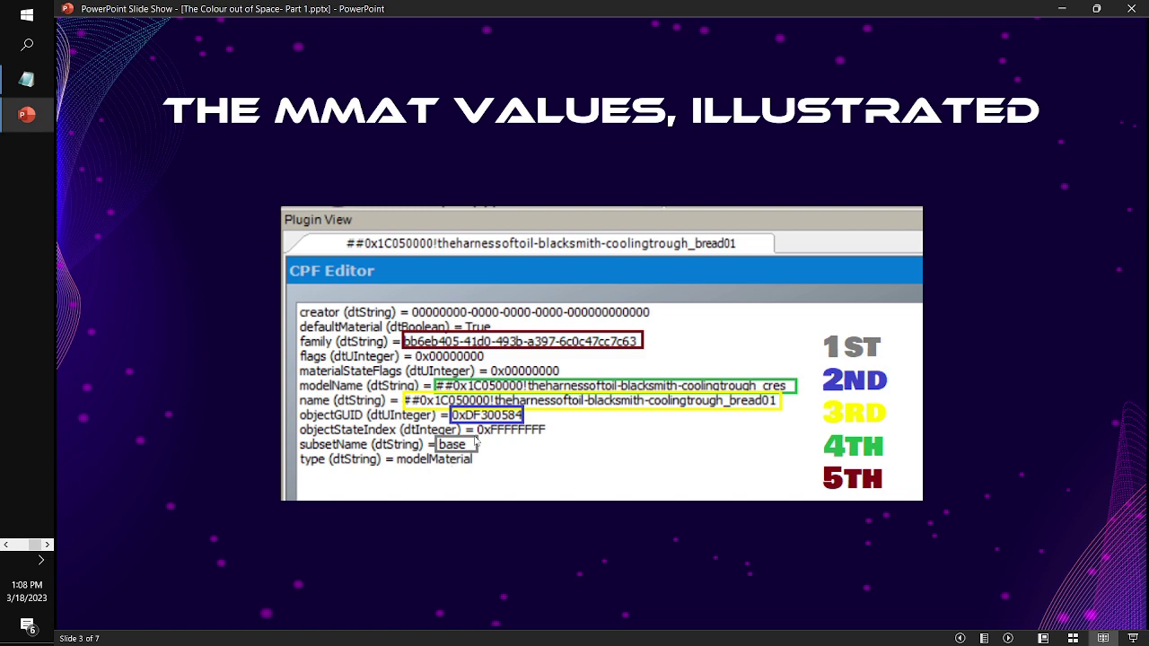
Back in SimPE, check the MMAT's subsetName and copy the group name sculpturebigapple_chrome from the Geometric Data Container.
key("alt+Tab")
left_click(183, 428)
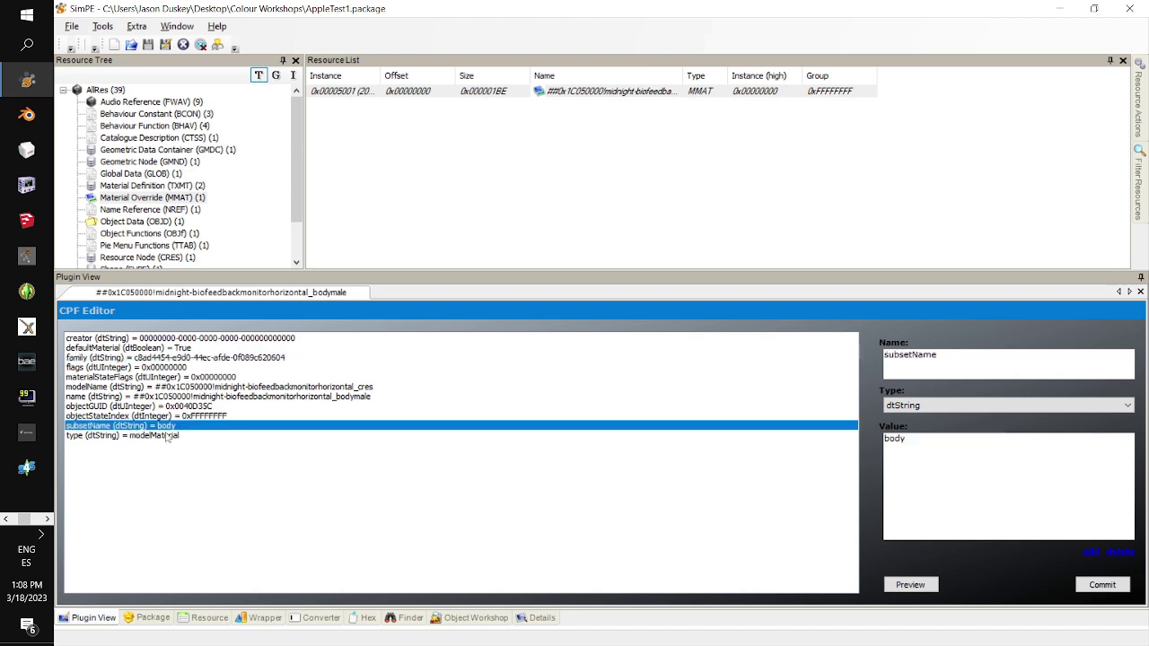
left_click(213, 150)
left_click(420, 91)
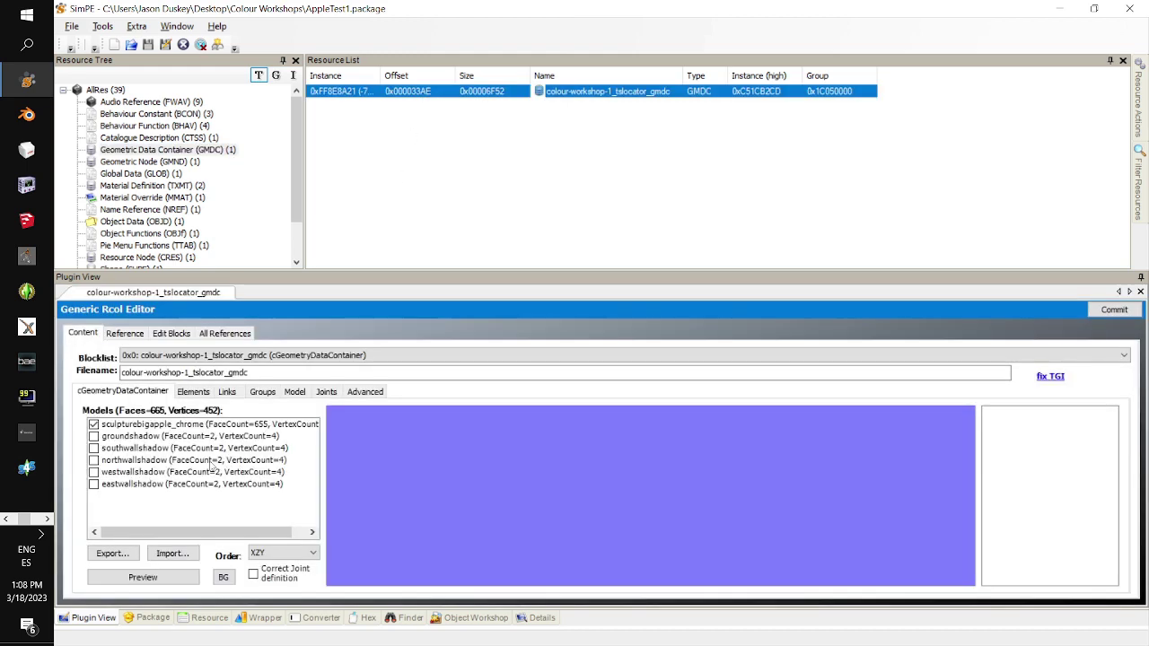
left_click(169, 426)
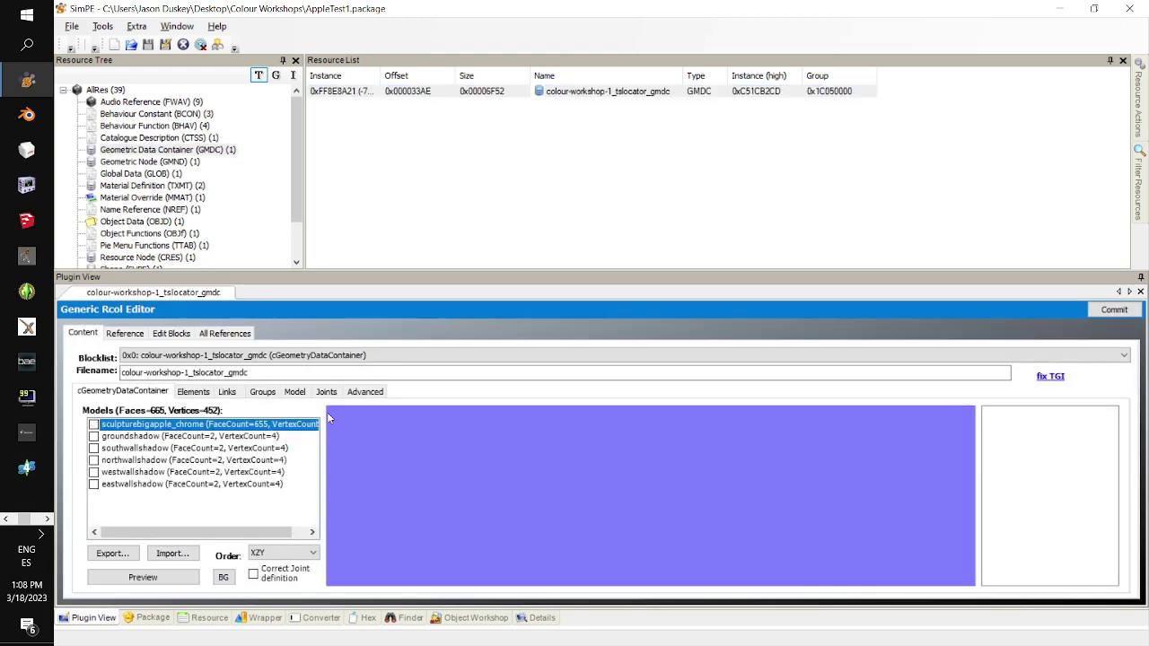
left_click(93, 425)
left_click(261, 395)
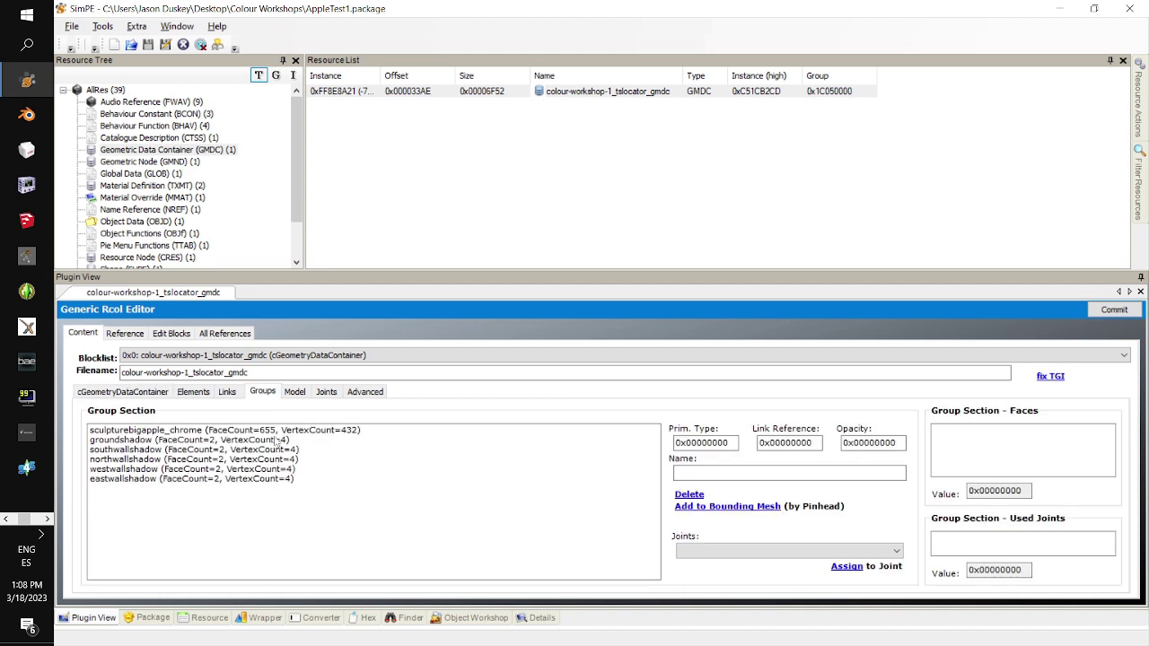
left_click(278, 433)
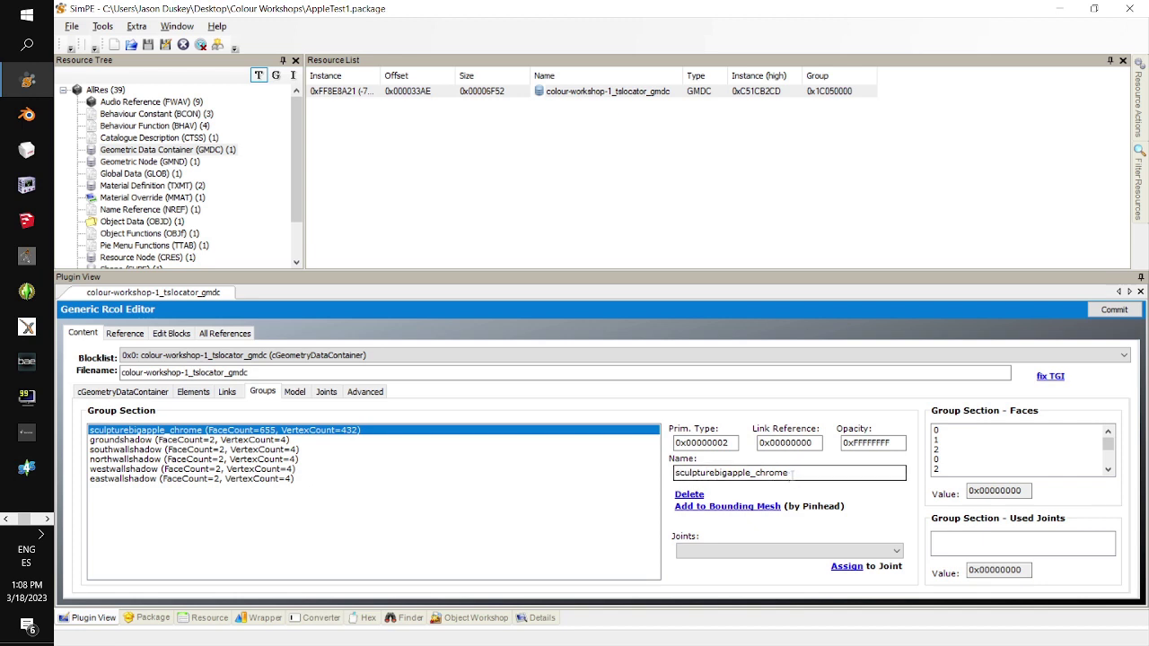
double_click(736, 473)
key("ctrl+c")
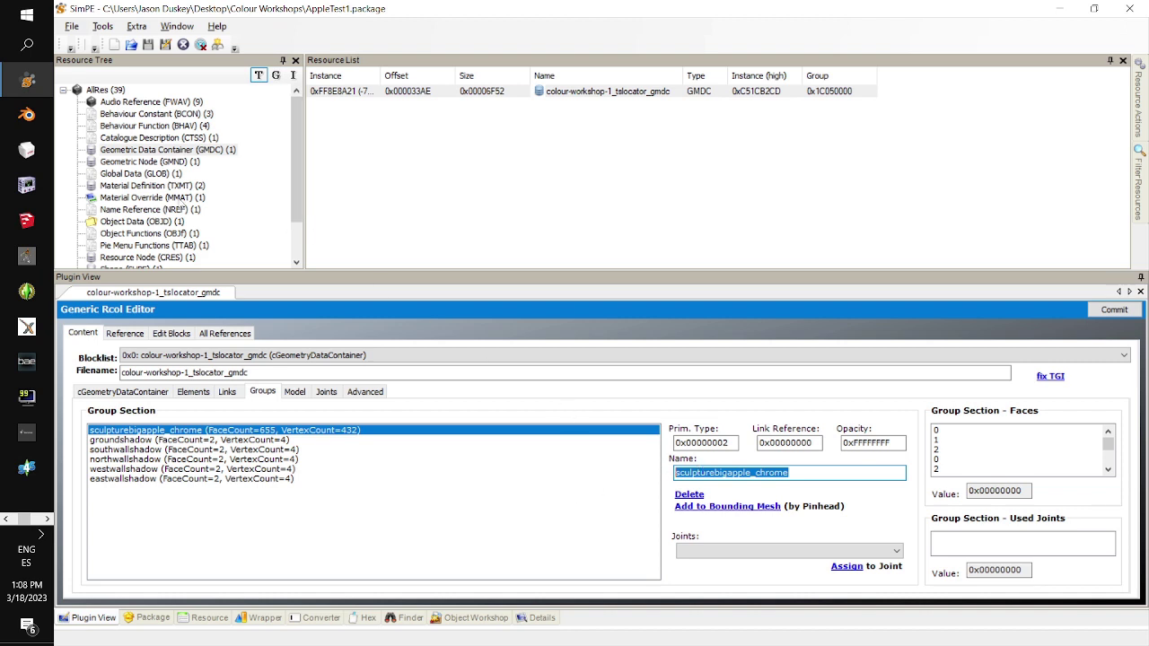
Set the Material Override's subsetName to sculpturebigapple_chrome and commit the change.
left_click(180, 199)
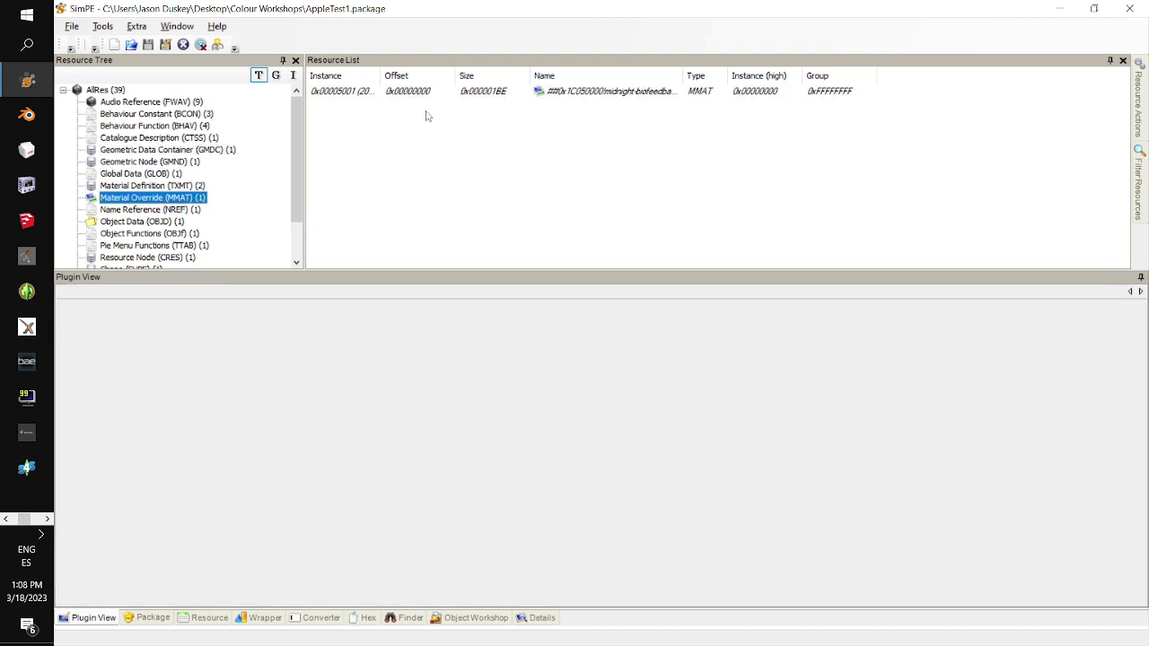
left_click(427, 93)
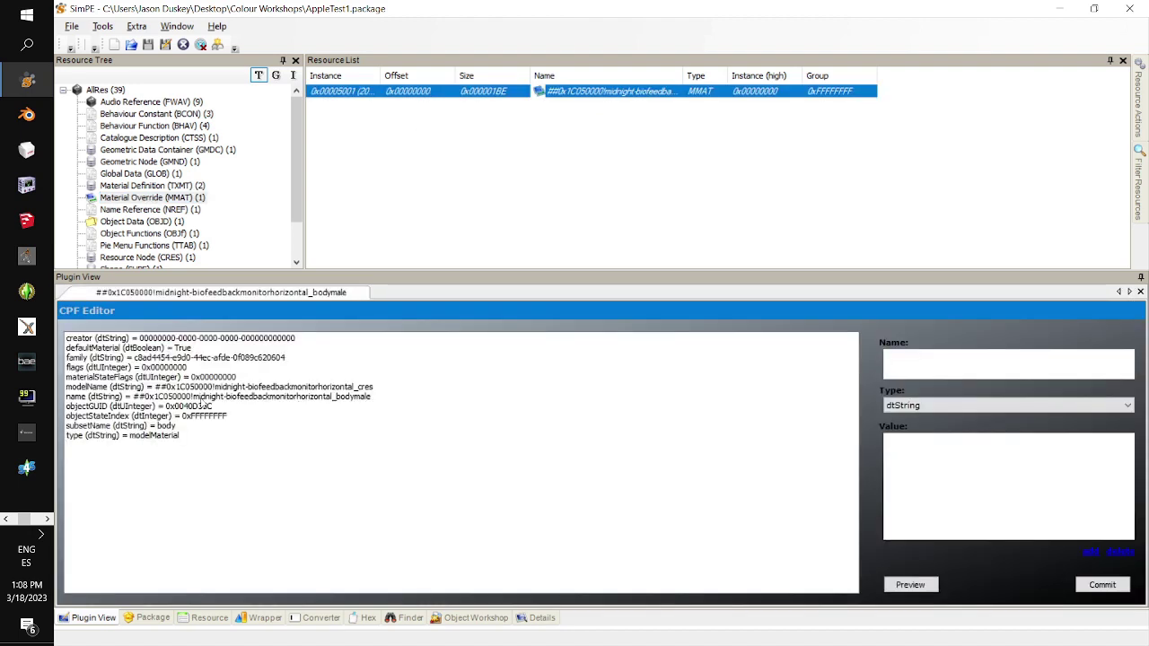
left_click(171, 428)
left_click_drag(985, 513, 699, 513)
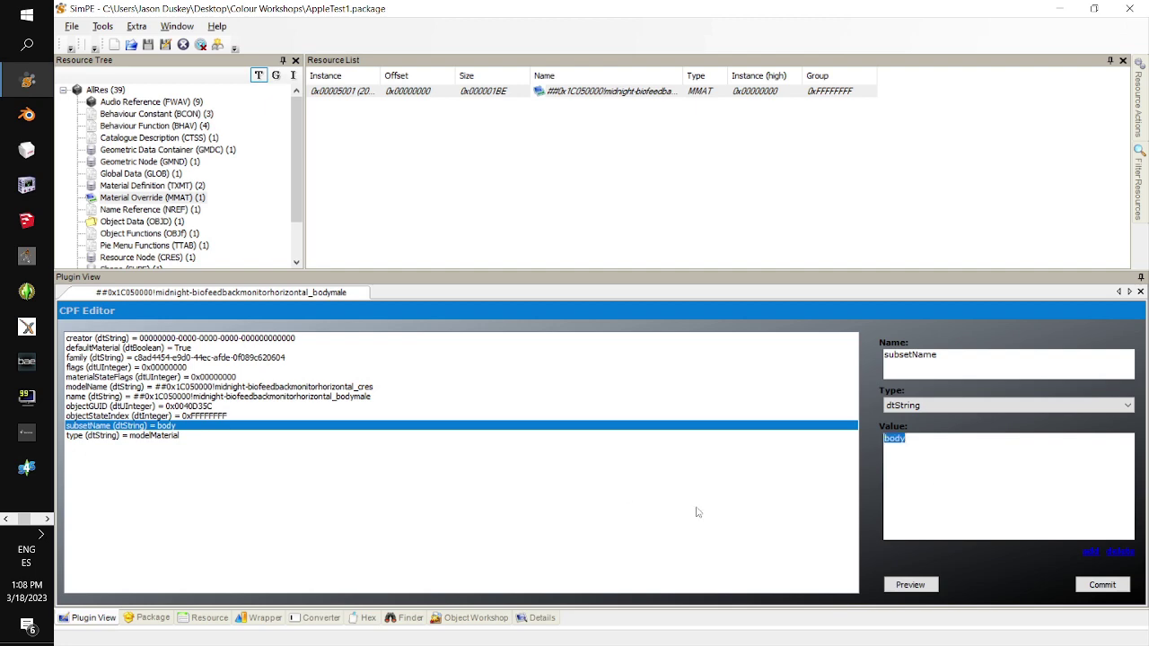
key("ctrl+v")
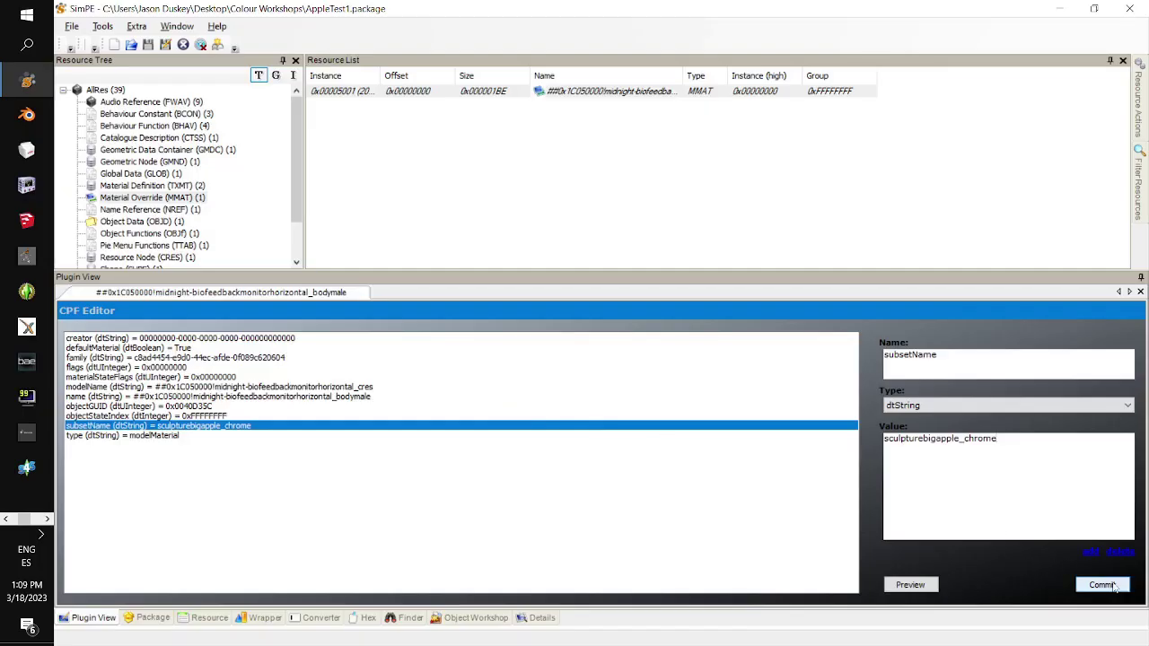
key("Return")
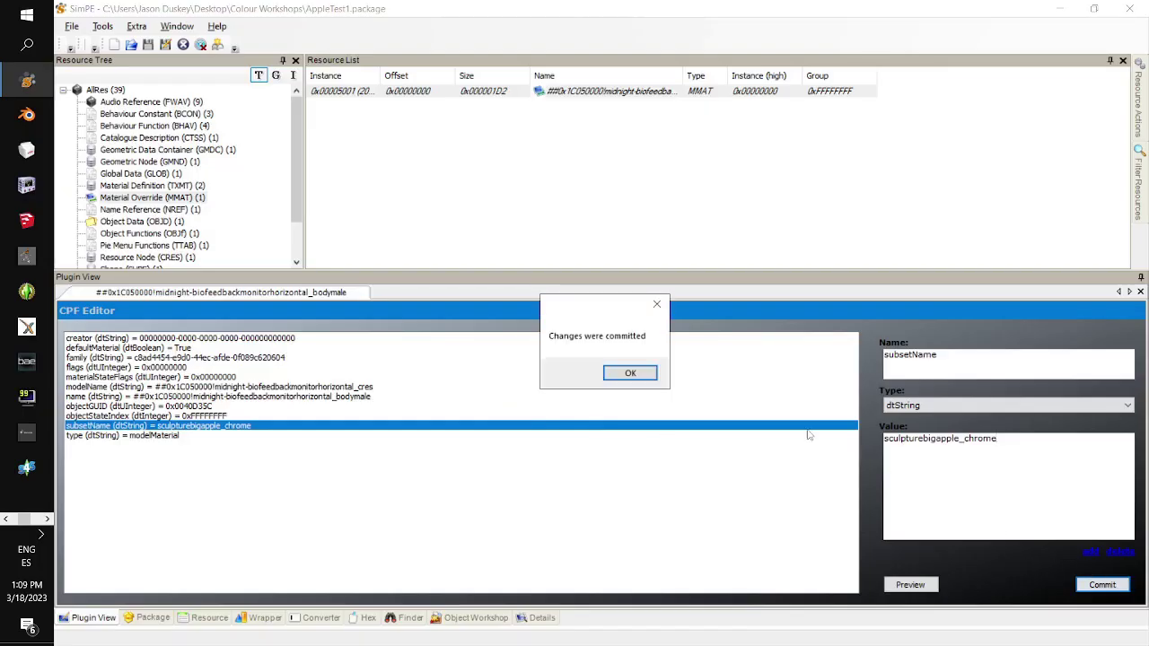
left_click(638, 370)
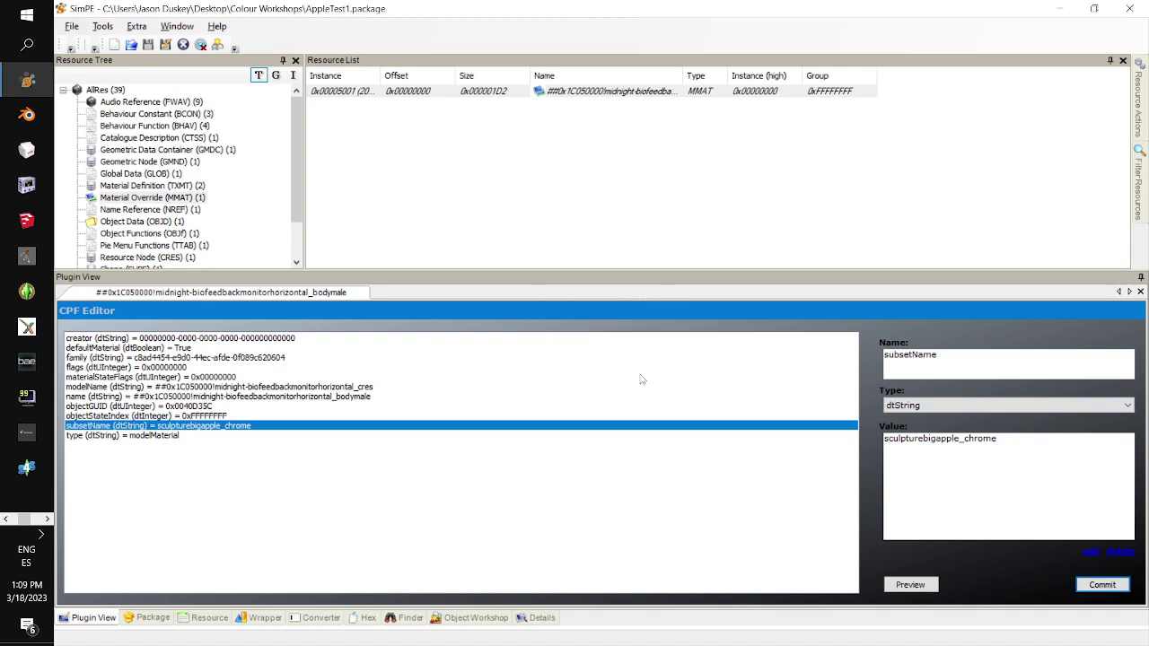
In the Sculpture - Big Apple Object Data, enable updating all MMATs and update the MMATs with the object's GUID.
left_click(171, 221)
left_click(348, 93)
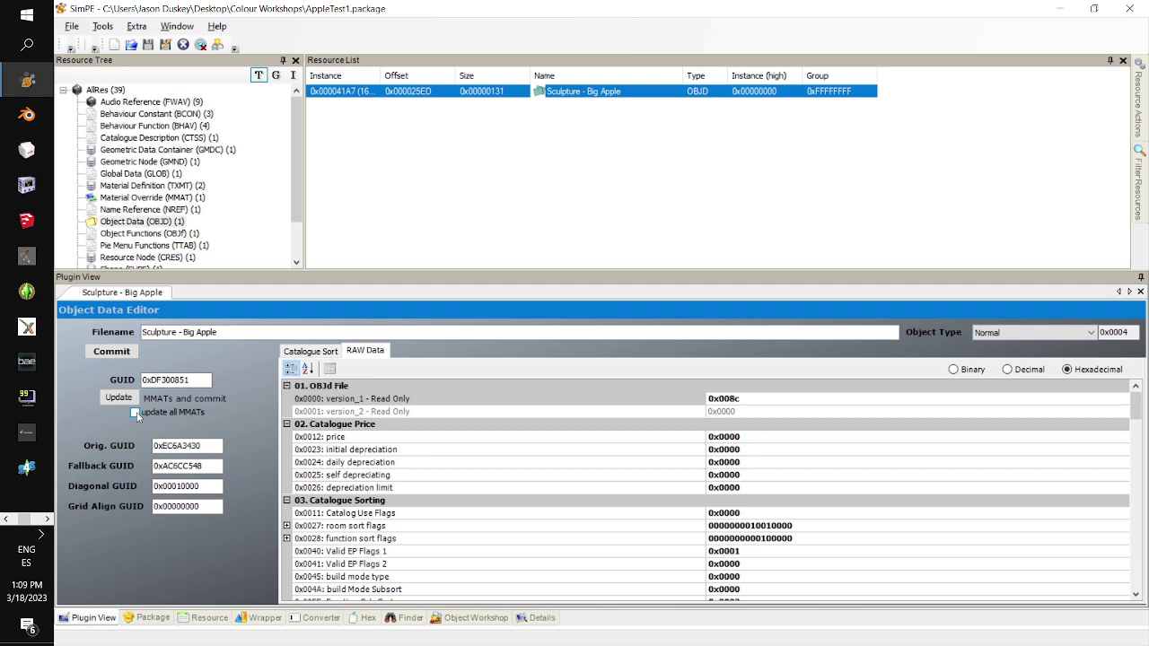
left_click(135, 413)
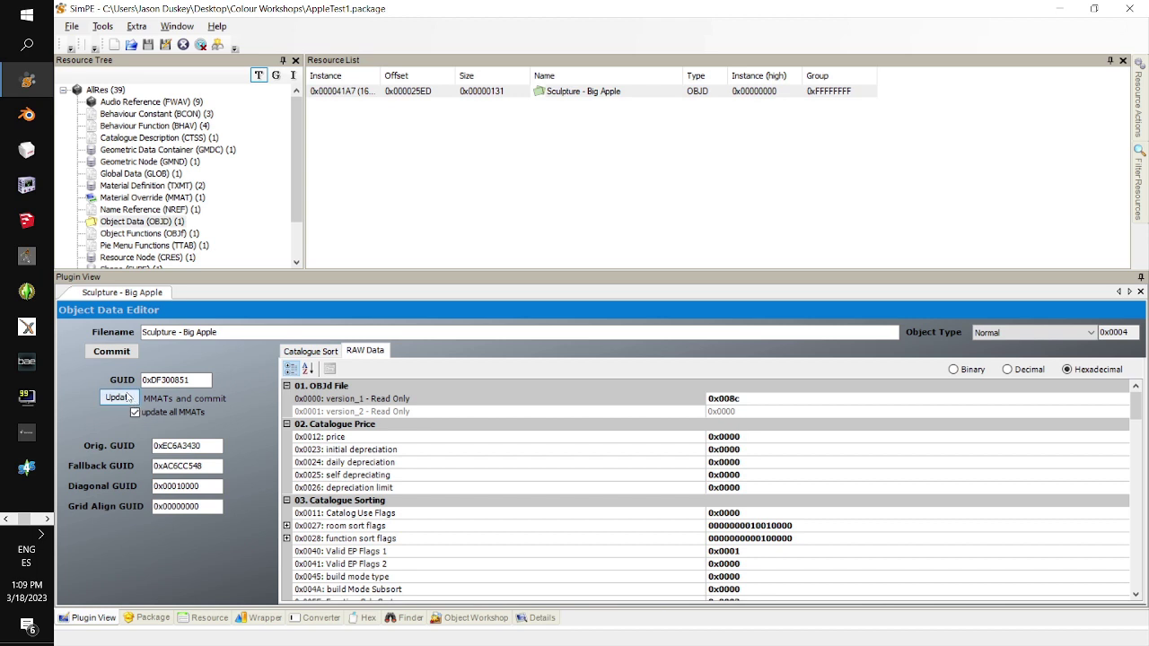
left_click(125, 398)
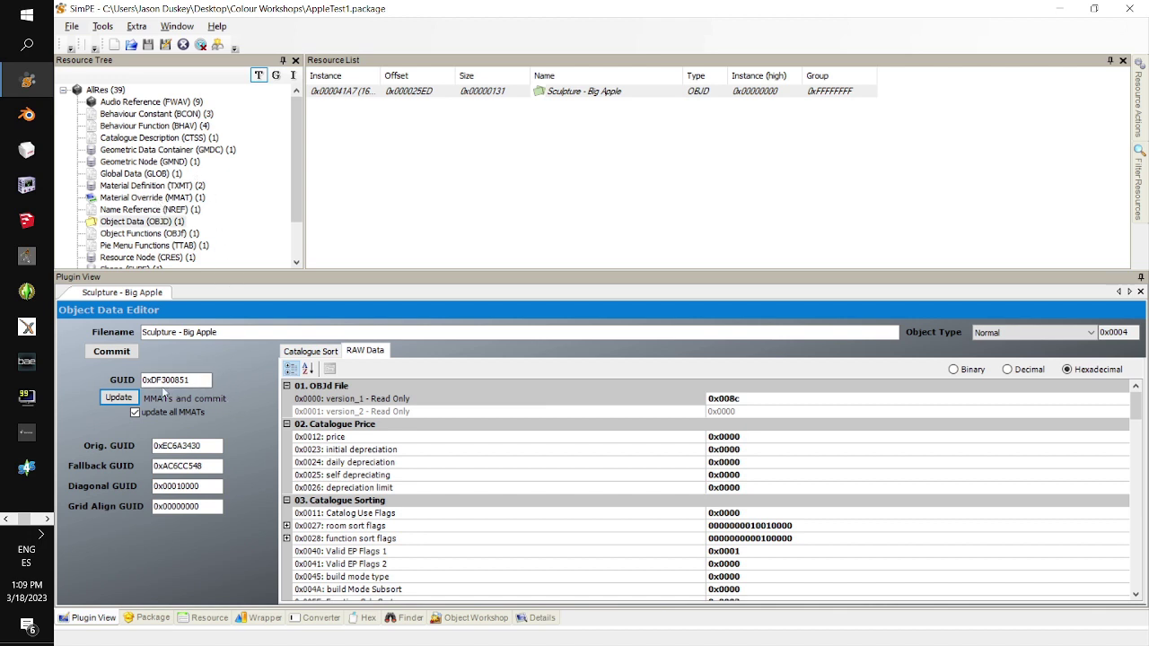
Reopen the Material Override resource and check its objectGUID value.
left_click(158, 200)
left_click(401, 92)
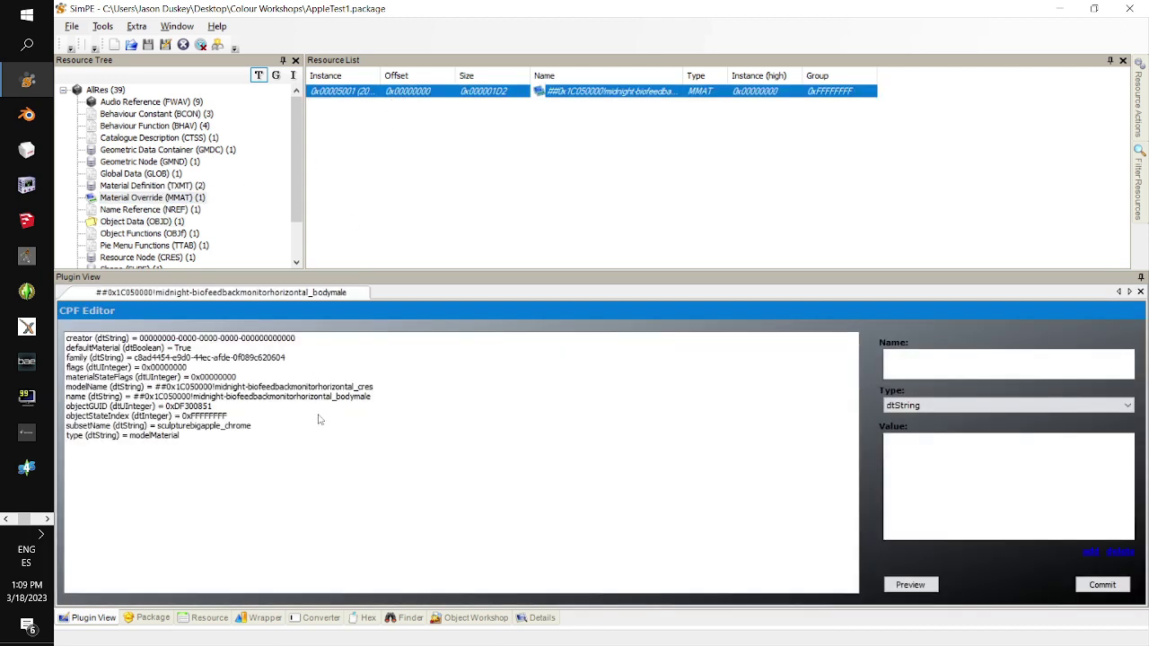
left_click(198, 408)
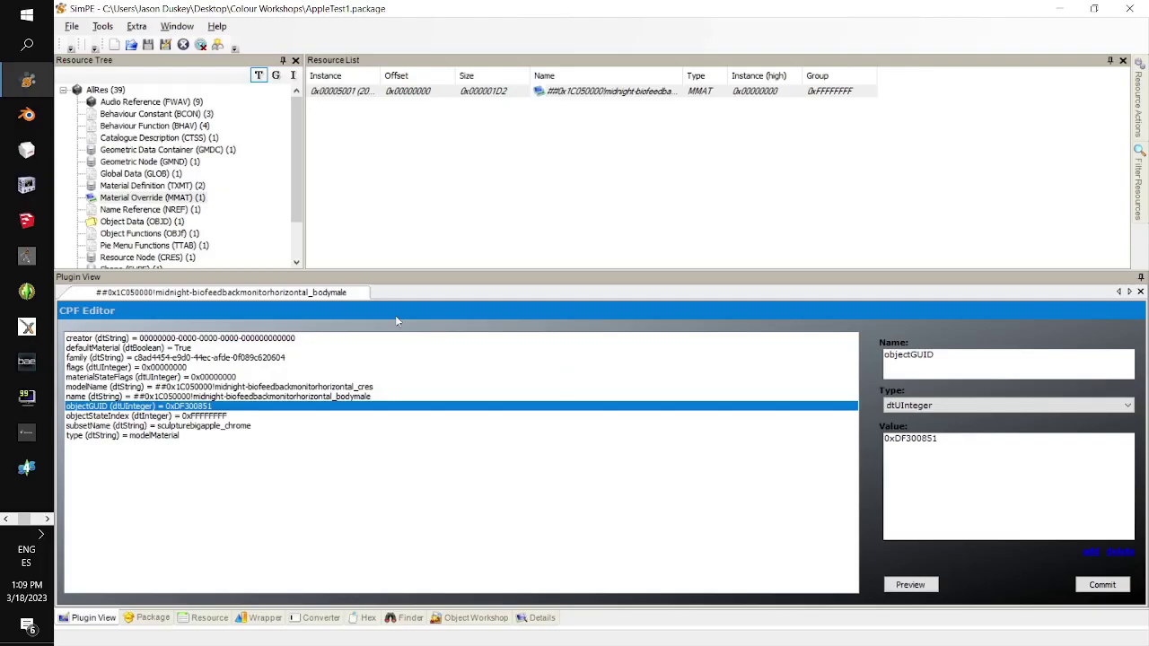
Check the MMAT's name value and copy colour-workshop-1_chrome, without the _txmt suffix, from the chrome Material Definition's filename.
left_click(272, 398)
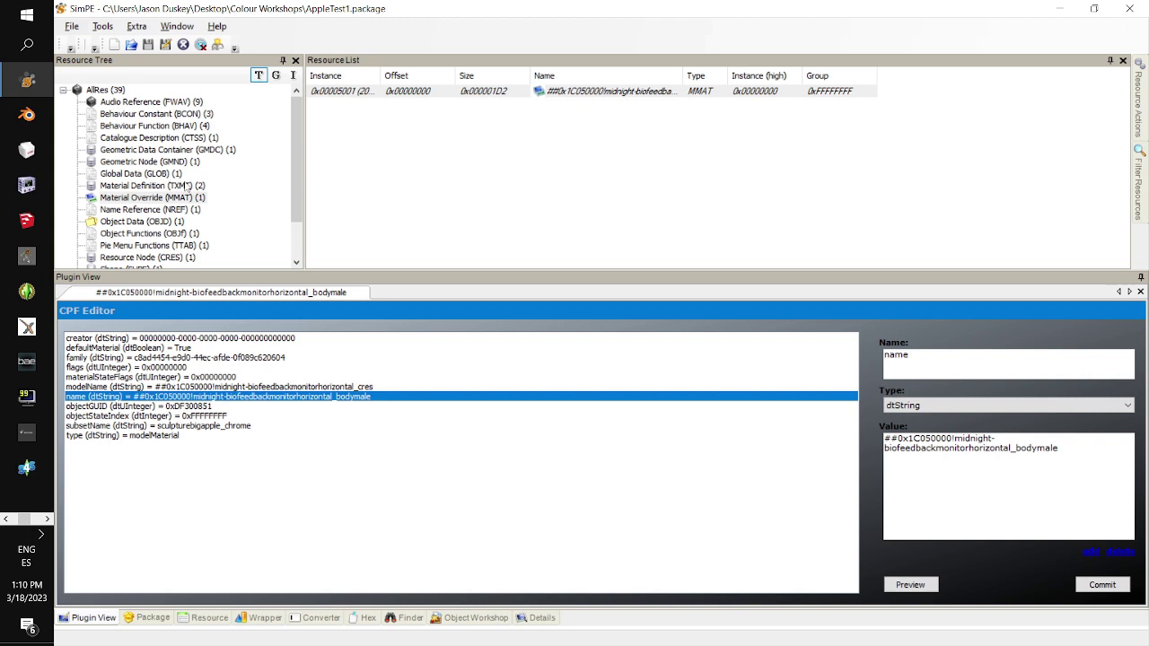
left_click(184, 185)
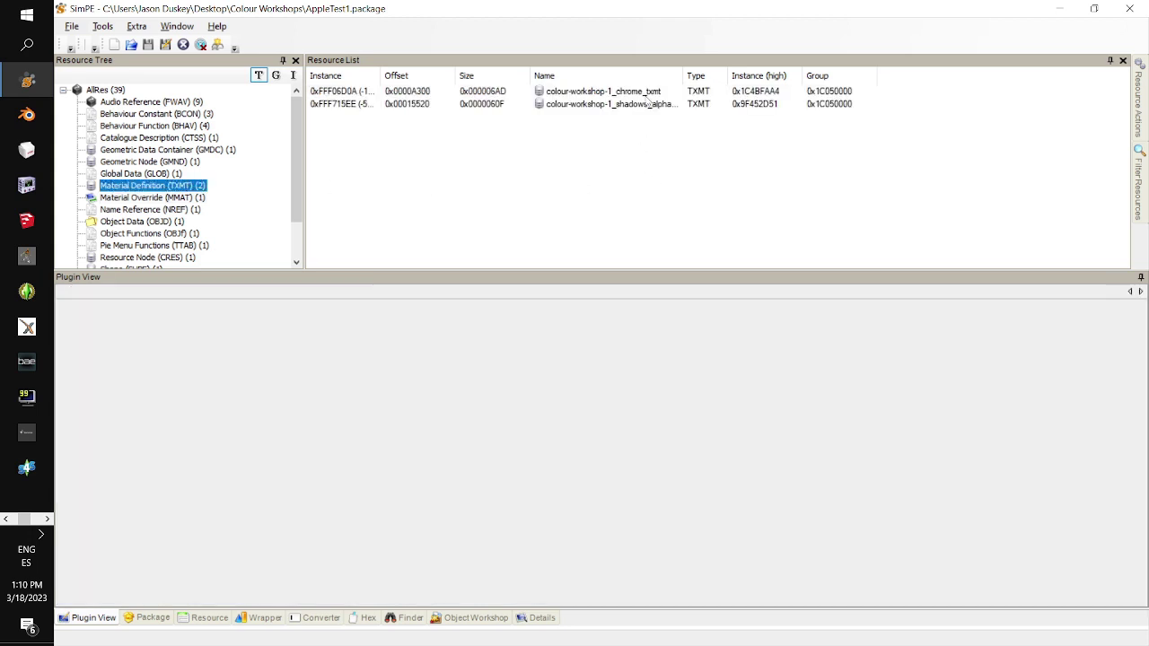
left_click(645, 91)
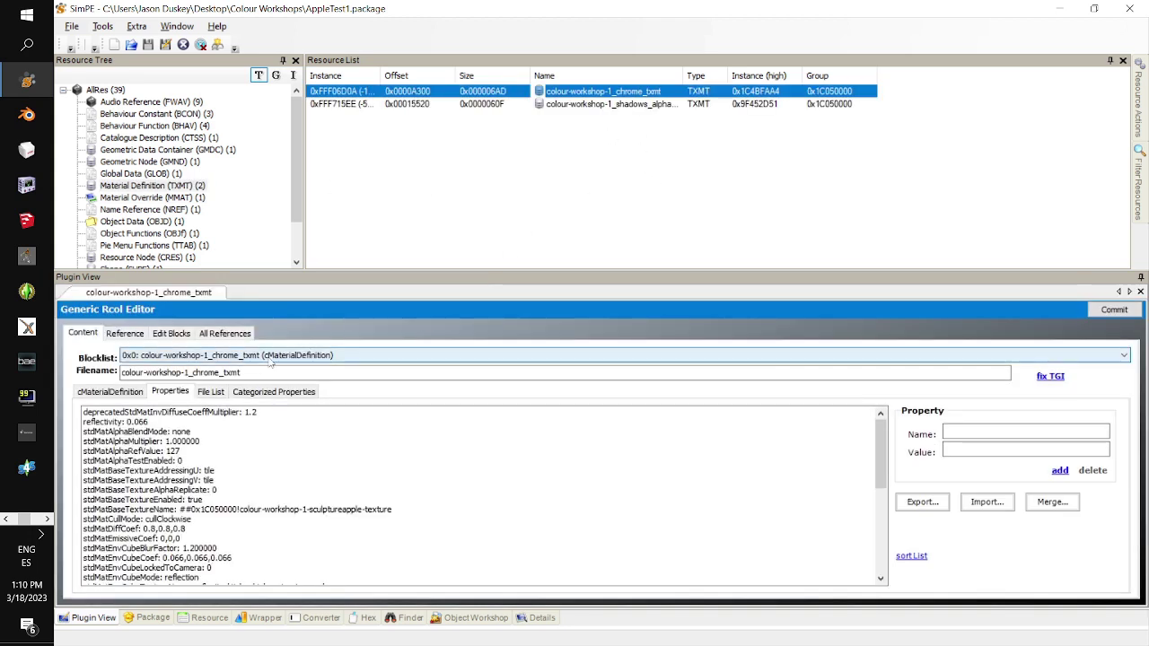
left_click_drag(220, 372, 27, 363)
key("ctrl+c")
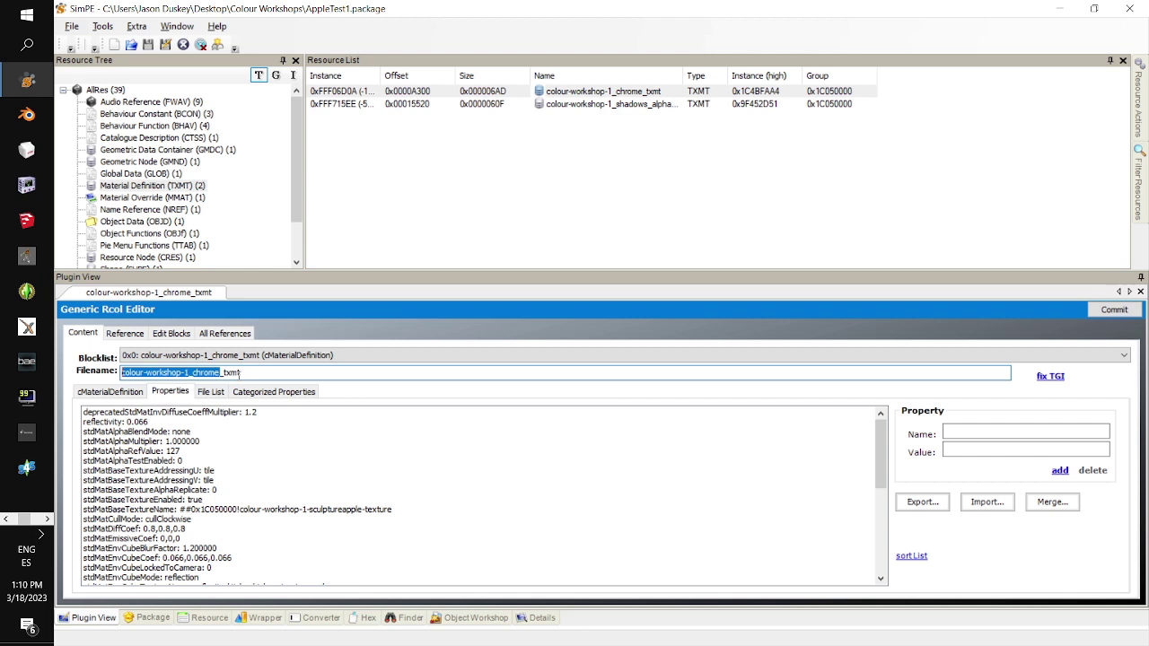
Replace the part after the exclamation mark in the MMAT's name so it reads ##0x1C050000!colour-workshop-1_chrome.
left_click(179, 198)
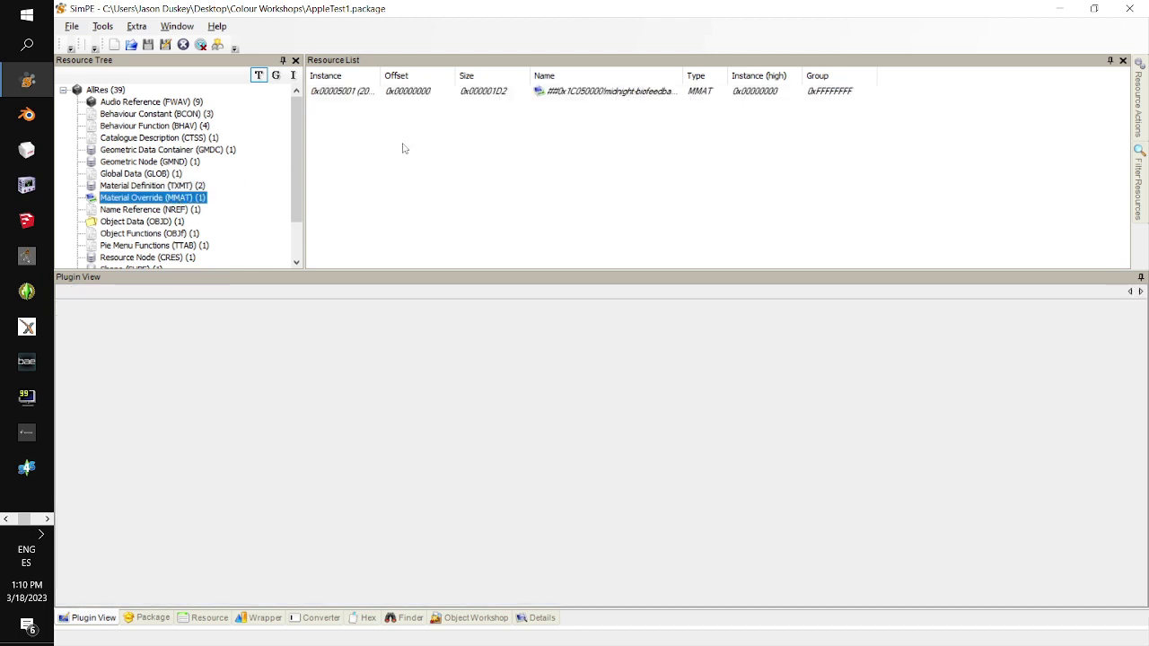
left_click(479, 93)
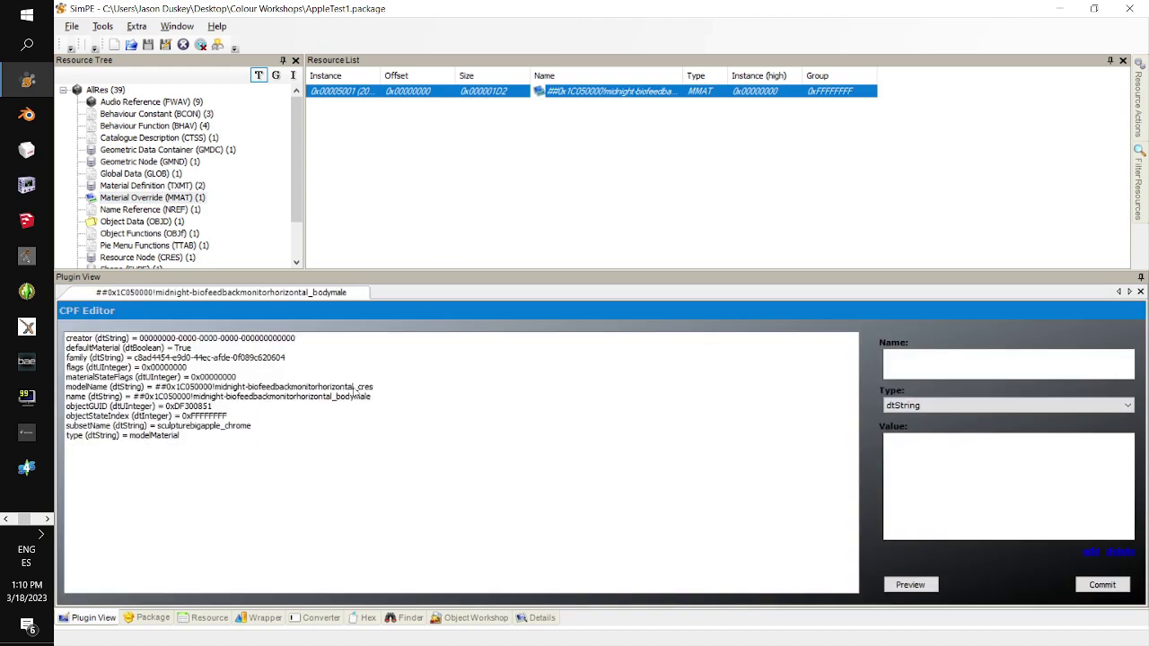
left_click(204, 397)
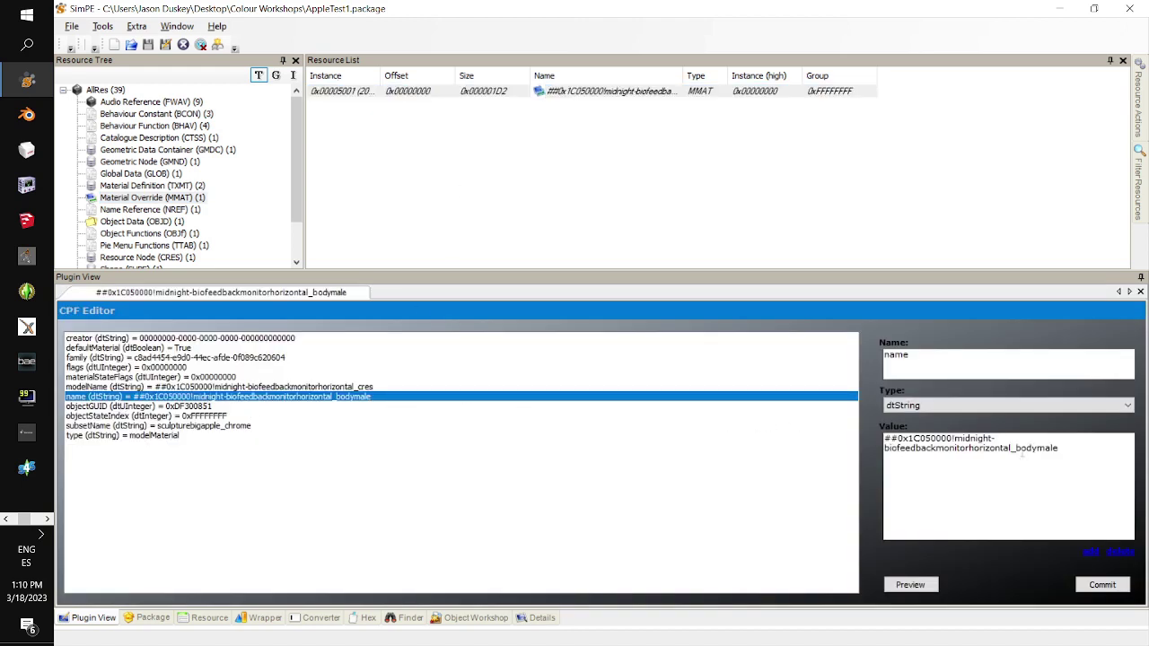
left_click_drag(1060, 448, 969, 438)
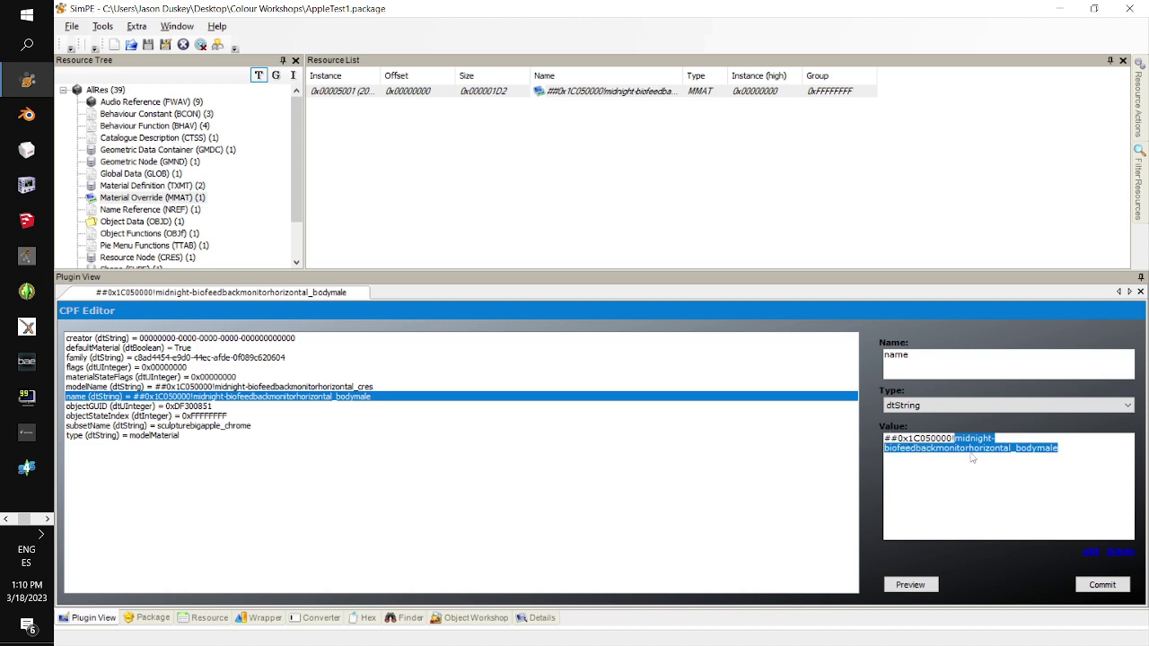
key("ctrl+v")
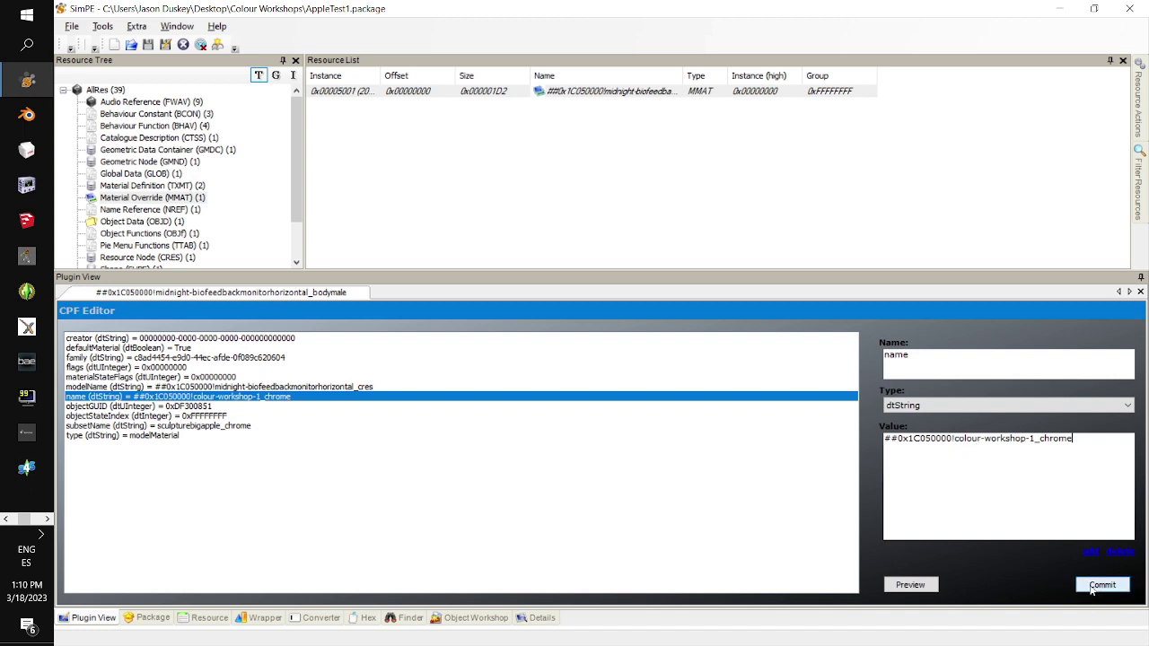
Consult the PowerPoint slide illustrating the MMAT values for the fourth value to edit, and return to SimPE.
key("super")
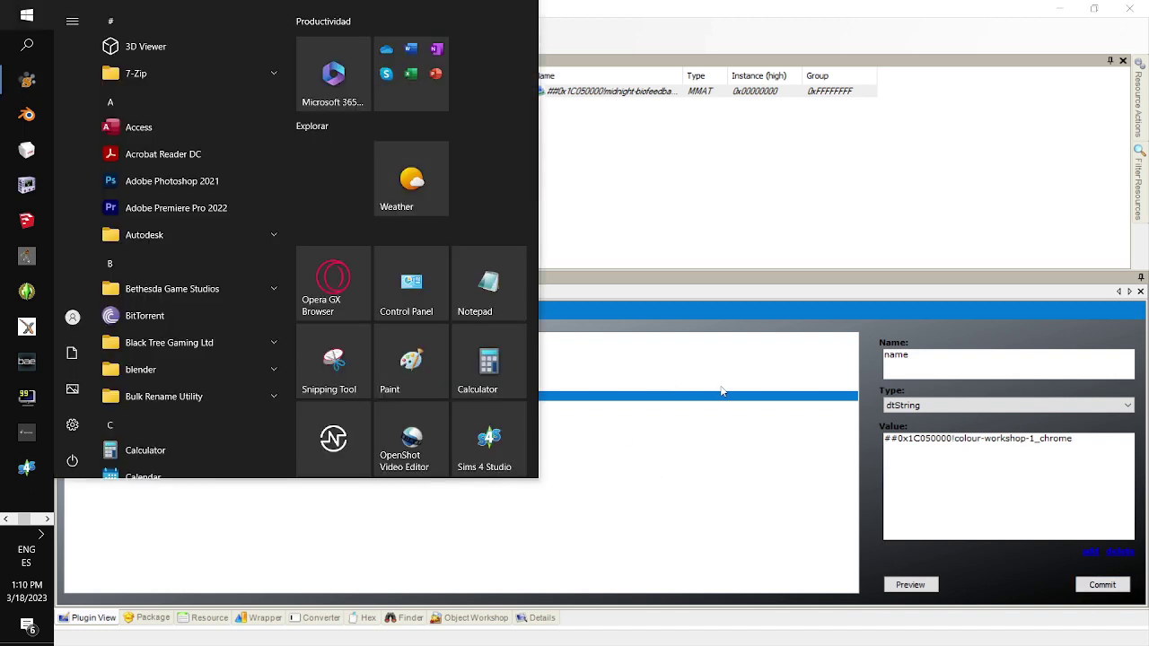
key("super")
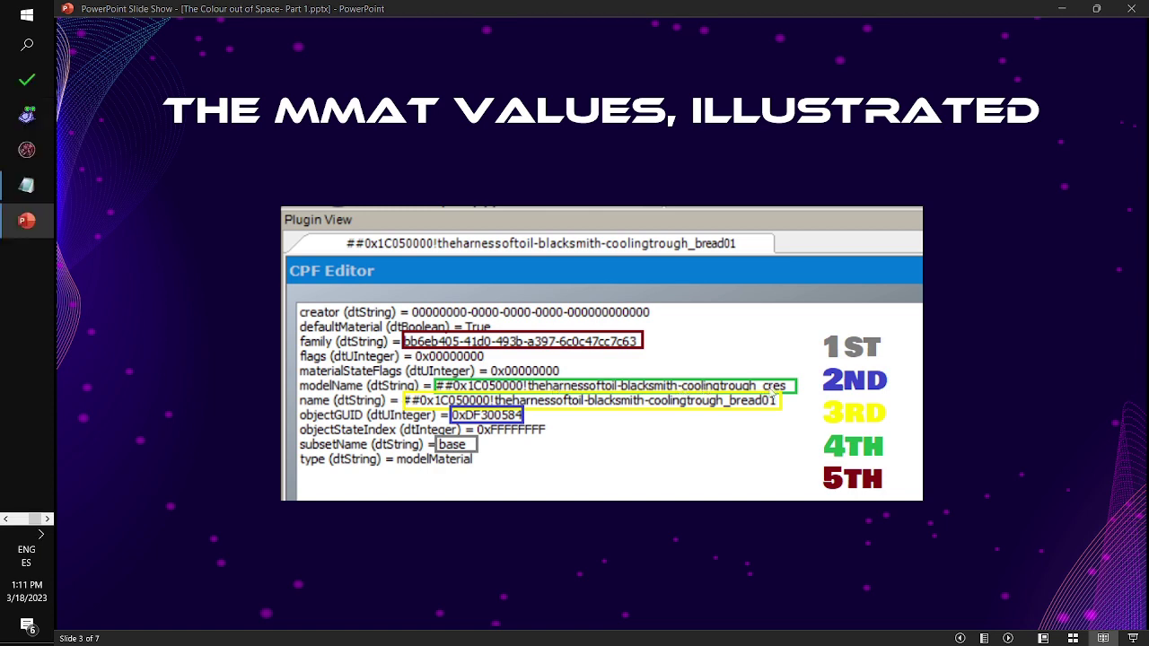
left_click(27, 79)
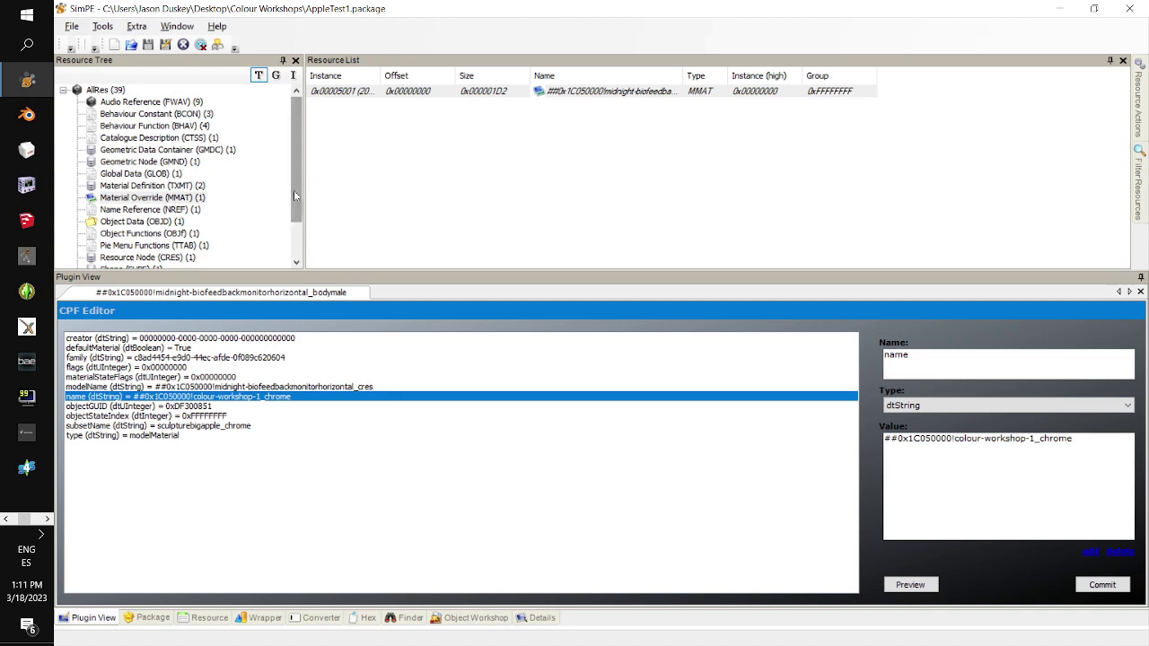
List the Resource Node, cancel the save prompt, and commit the MMAT's edited name in its editor.
scroll(280, 150, "down", 2)
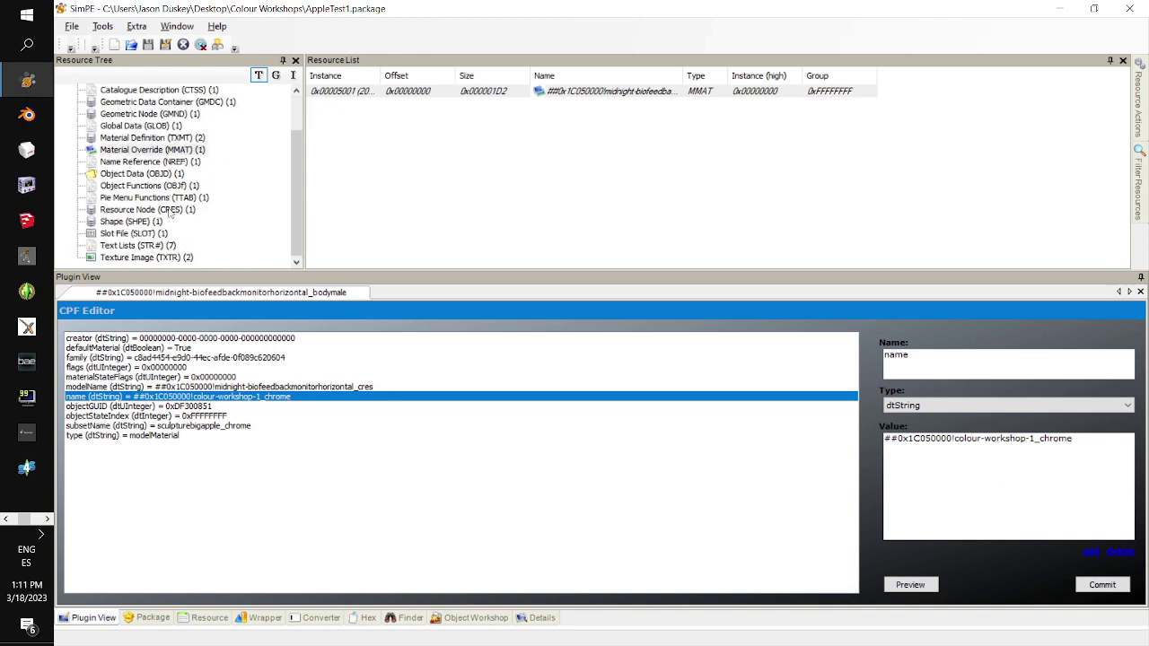
left_click(169, 212)
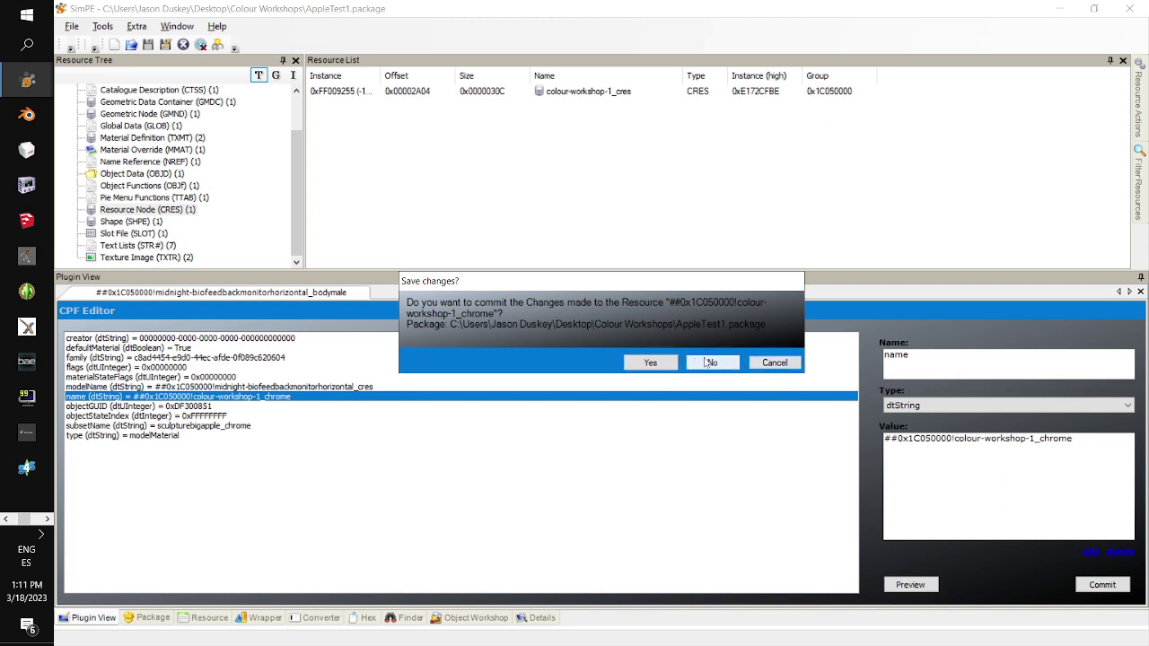
left_click(774, 363)
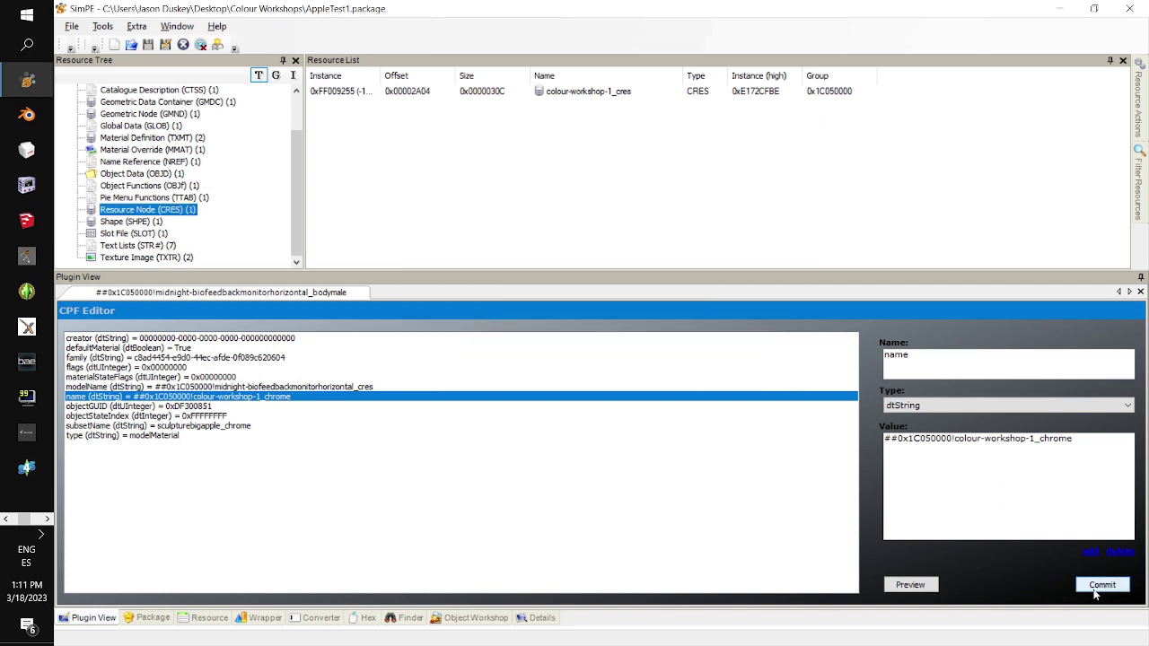
left_click(1082, 584)
left_click(631, 375)
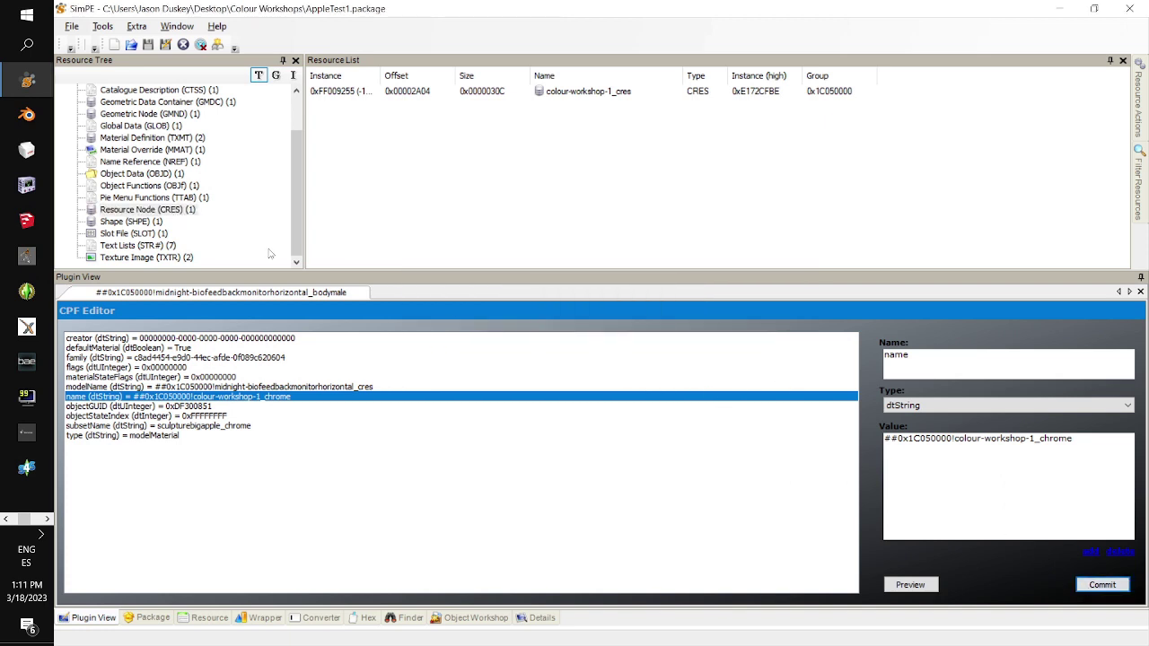
Open the Resource Node and copy its full filename, colour-workshop-1_cres.
left_click(170, 211)
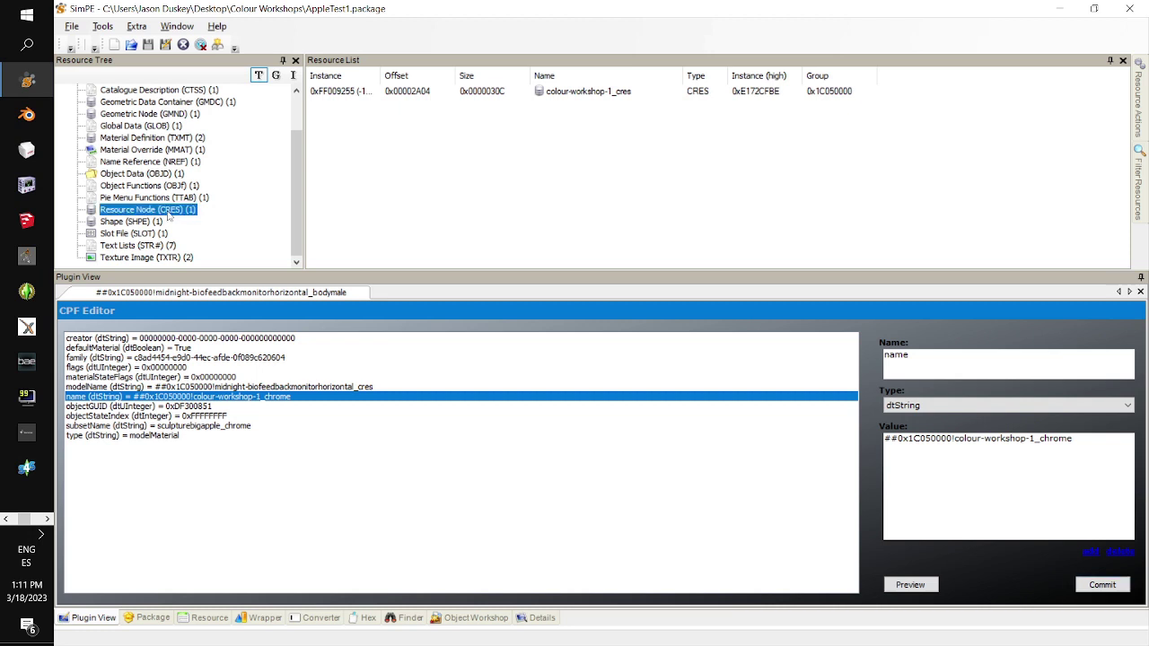
left_click(387, 94)
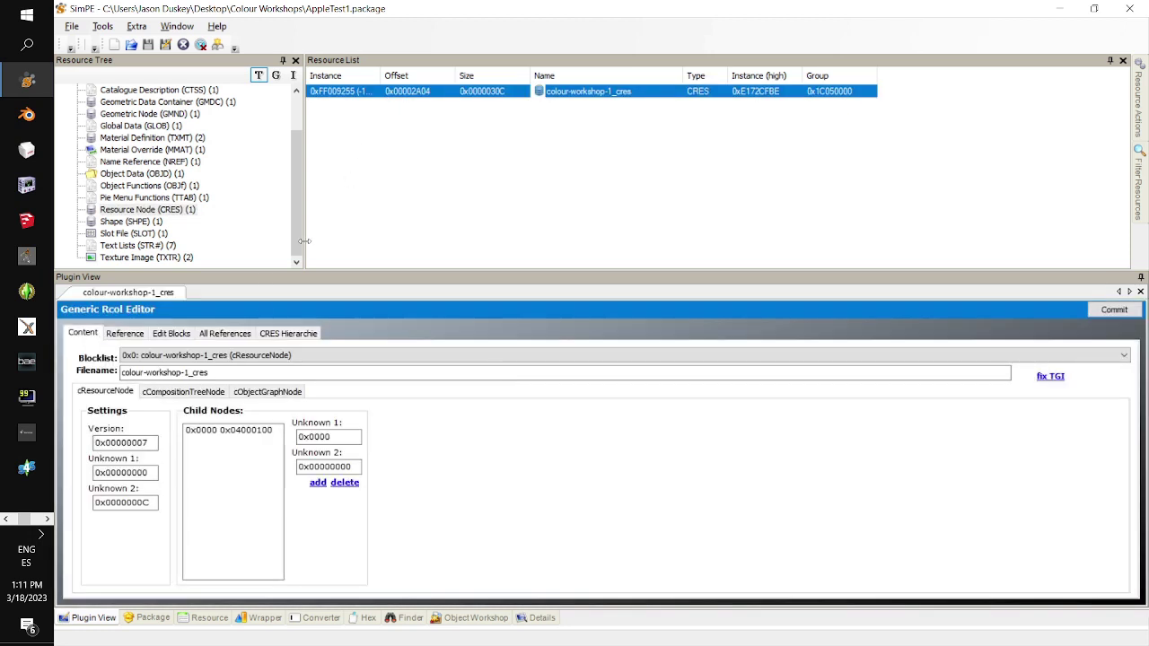
left_click(197, 375)
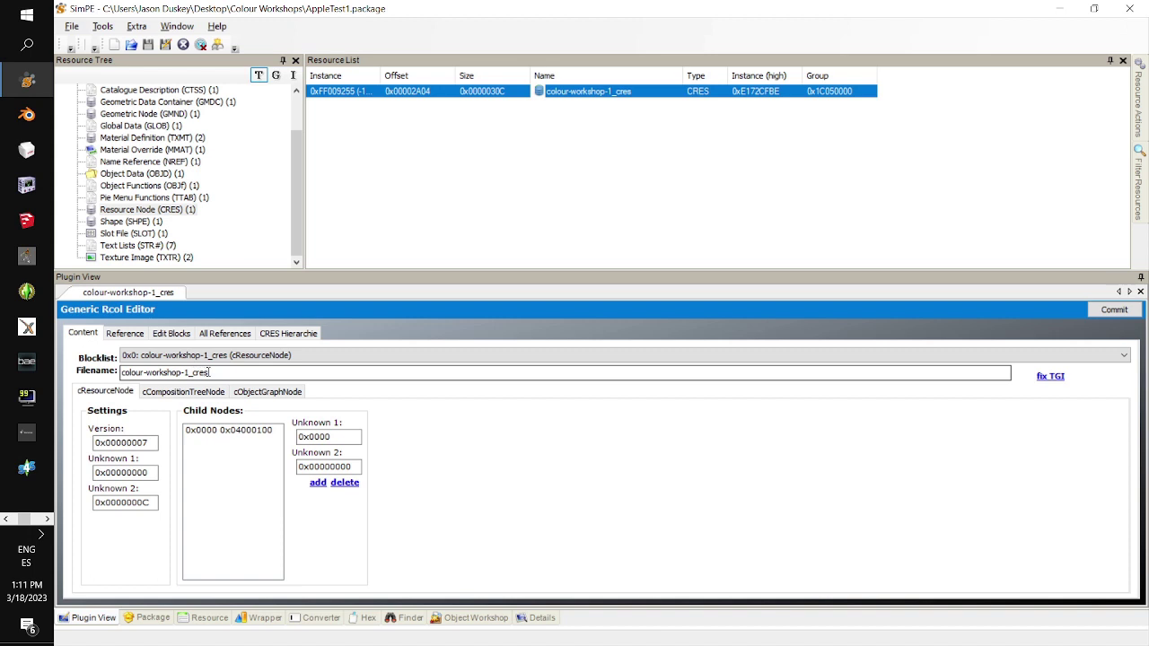
left_click_drag(209, 372, 96, 376)
key("ctrl+c")
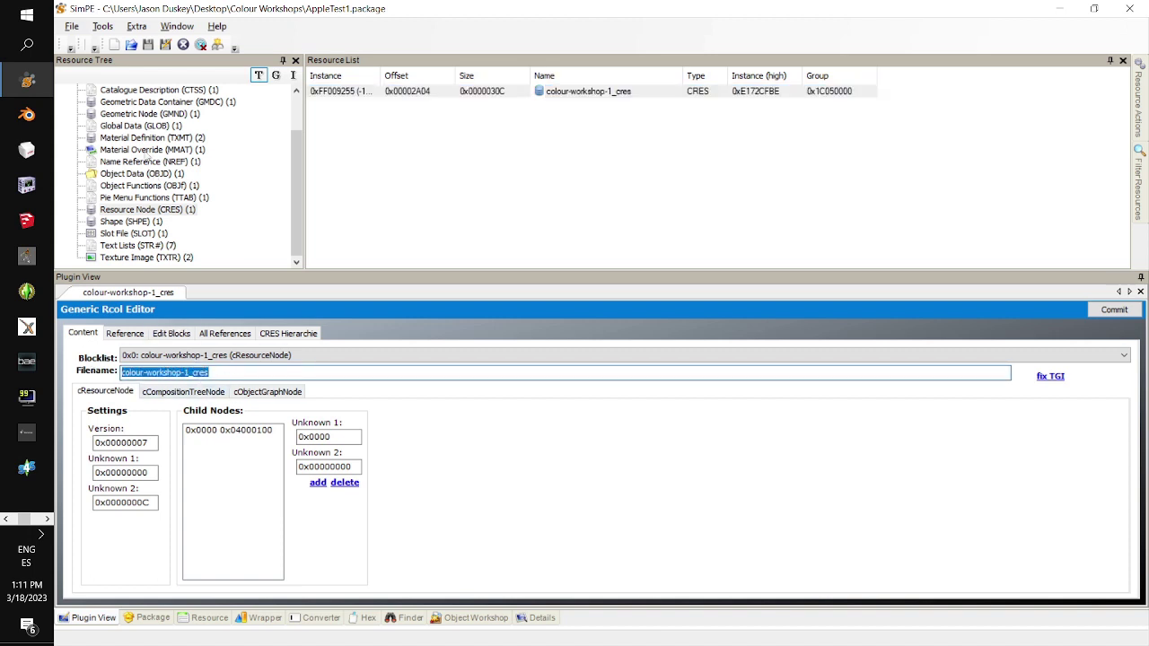
Replace the part after the exclamation mark in the MMAT's modelName so it reads ##0x1C050000!colour-workshop-1_cres.
left_click(146, 150)
left_click(414, 93)
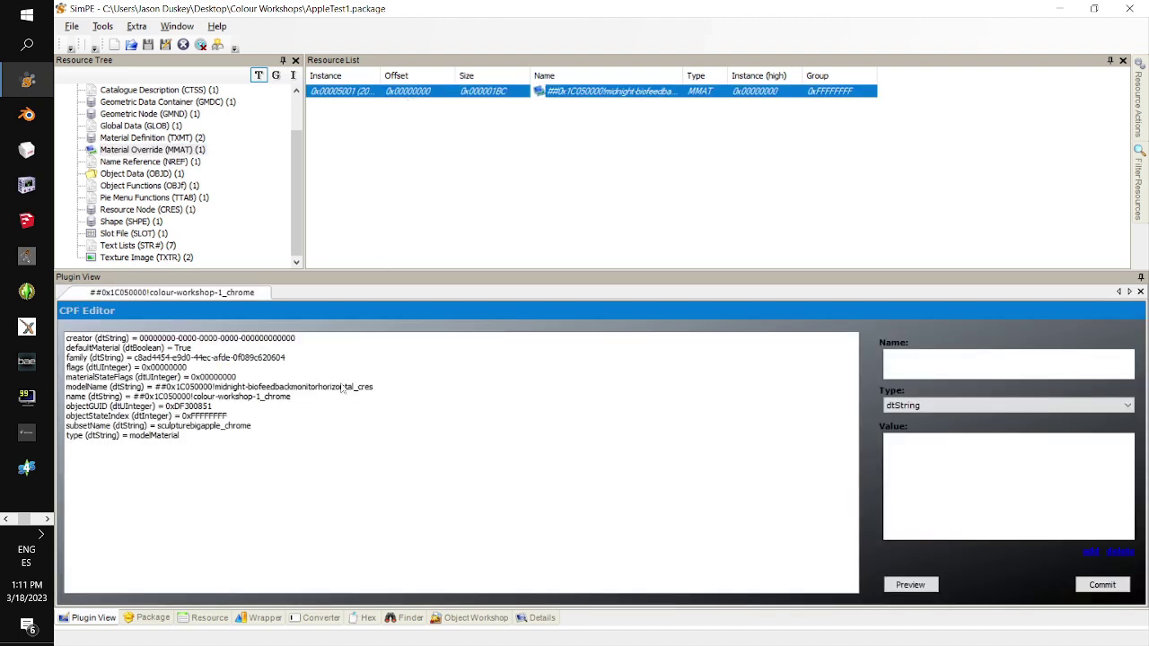
left_click(342, 388)
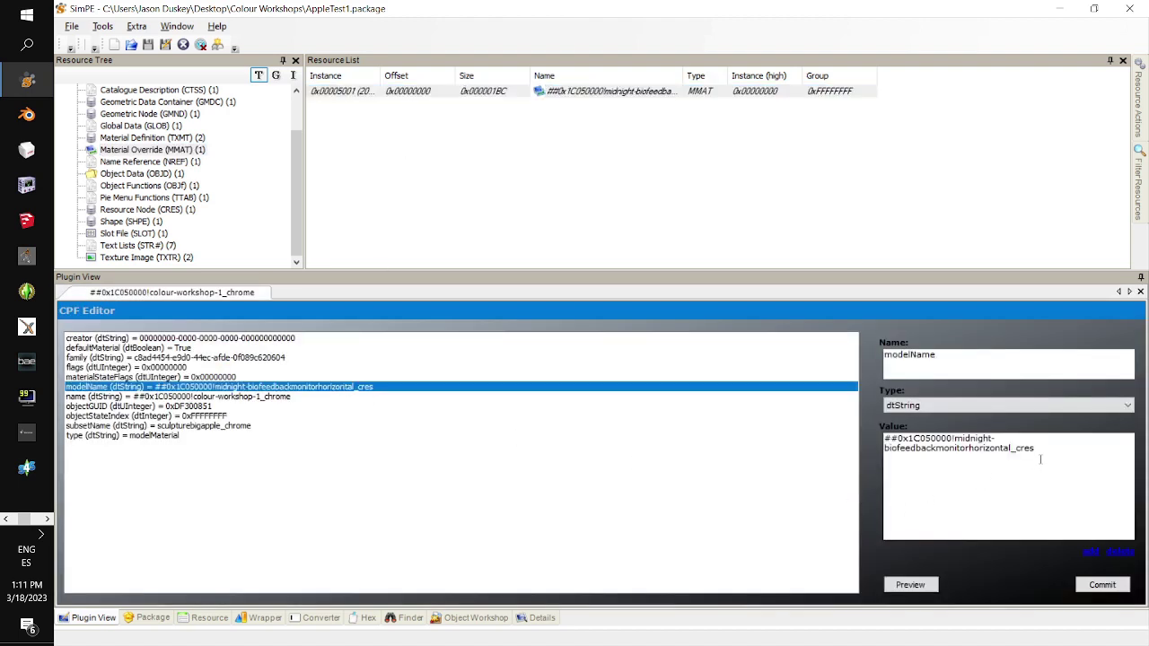
left_click_drag(1039, 451, 980, 439)
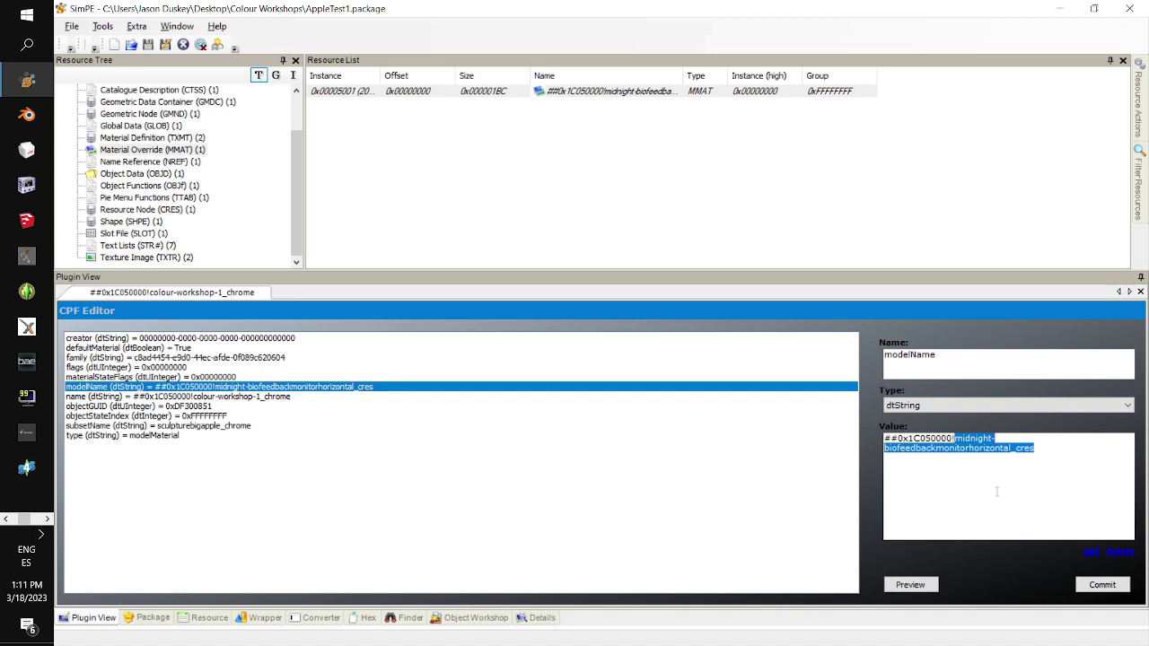
key("ctrl+v")
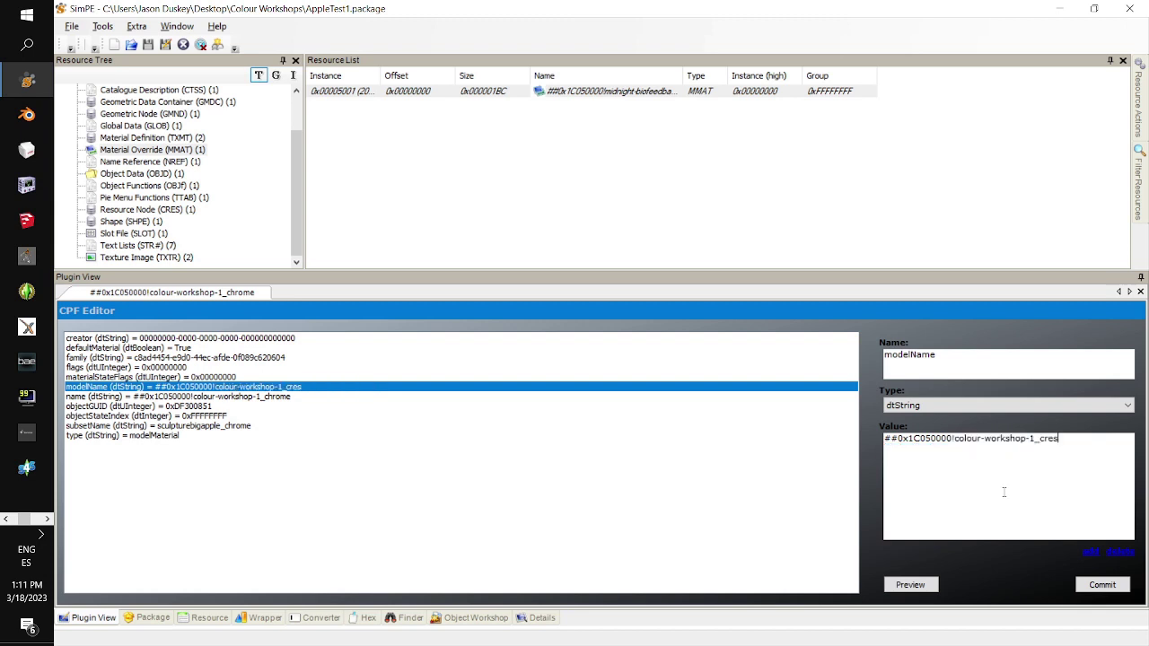
Commit the MMAT's edited modelName and open its family value for editing.
left_click(1110, 587)
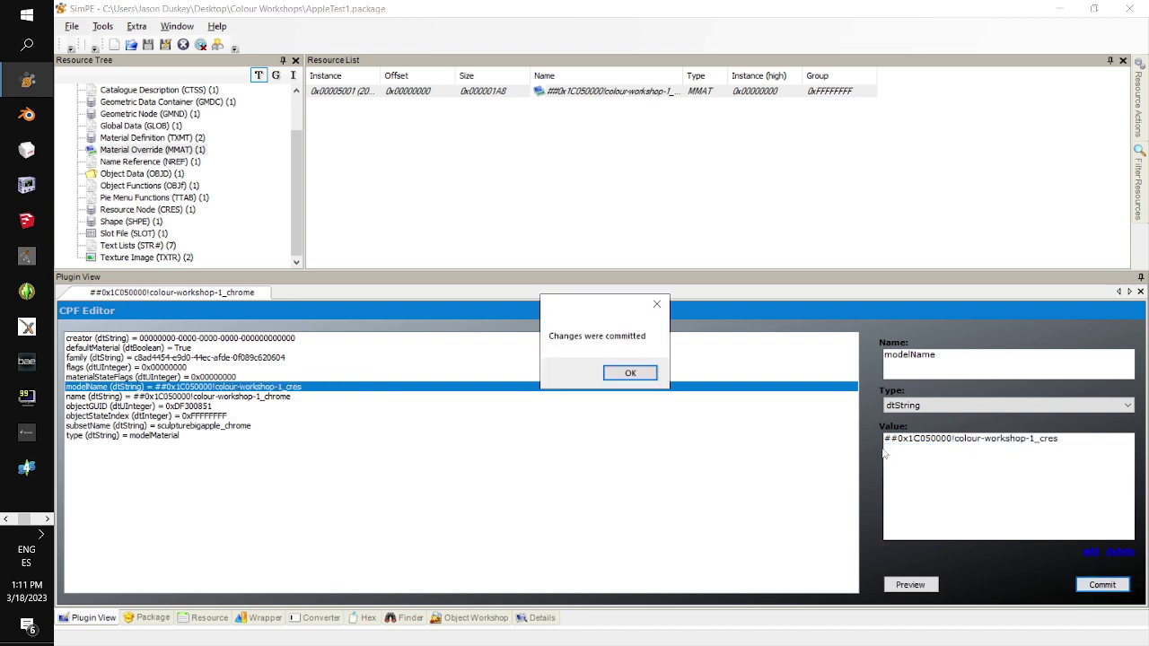
left_click(633, 375)
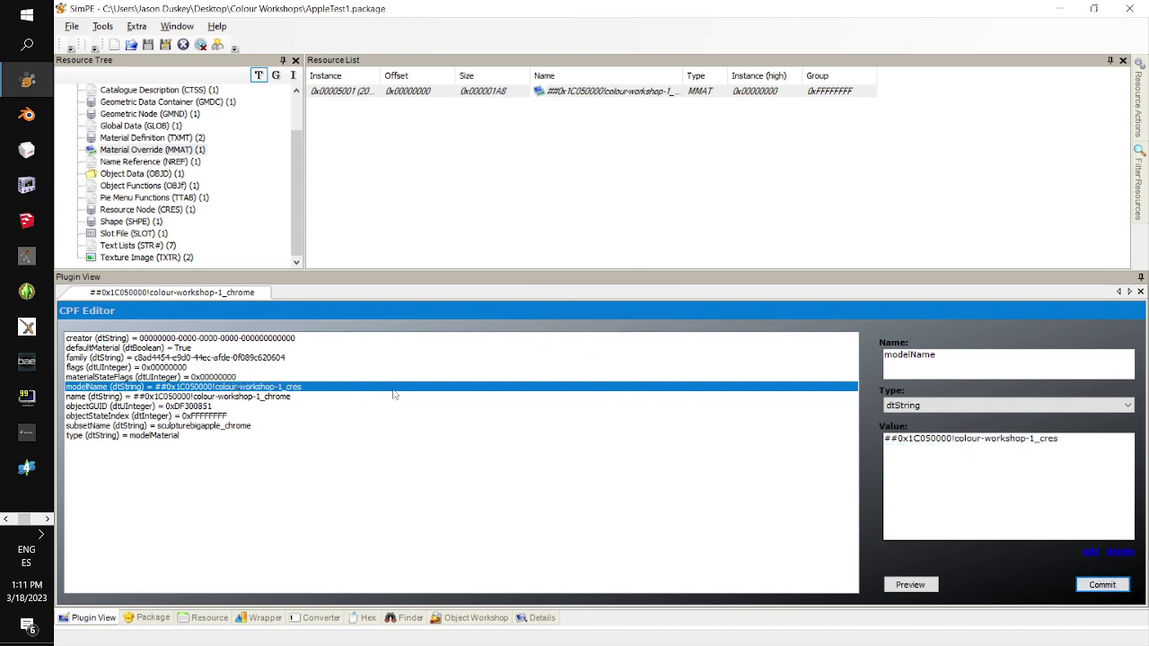
left_click(249, 358)
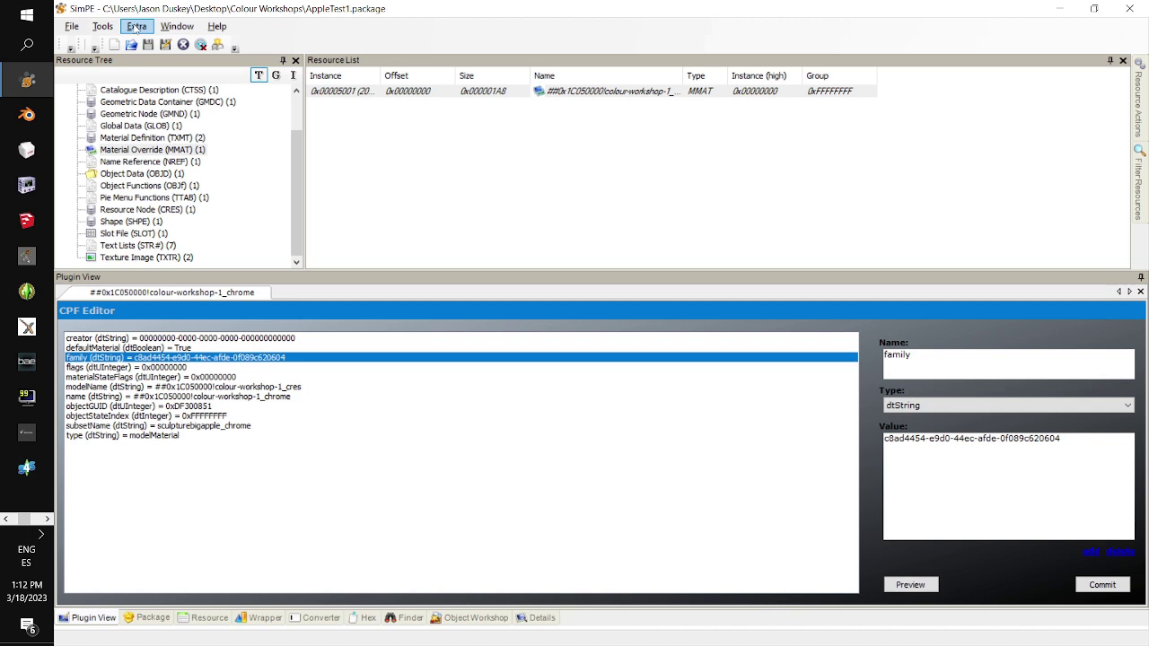
Generate a new GUID with the Hash Generator, copy the hash value, and close the generator.
left_click(104, 28)
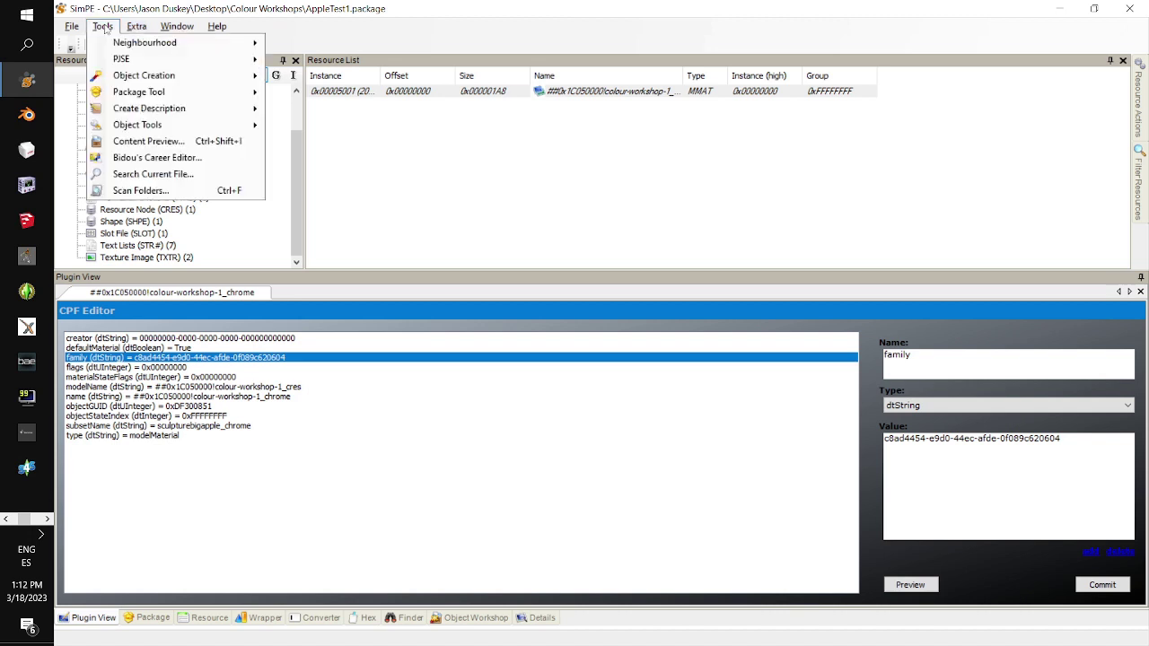
left_click(167, 131)
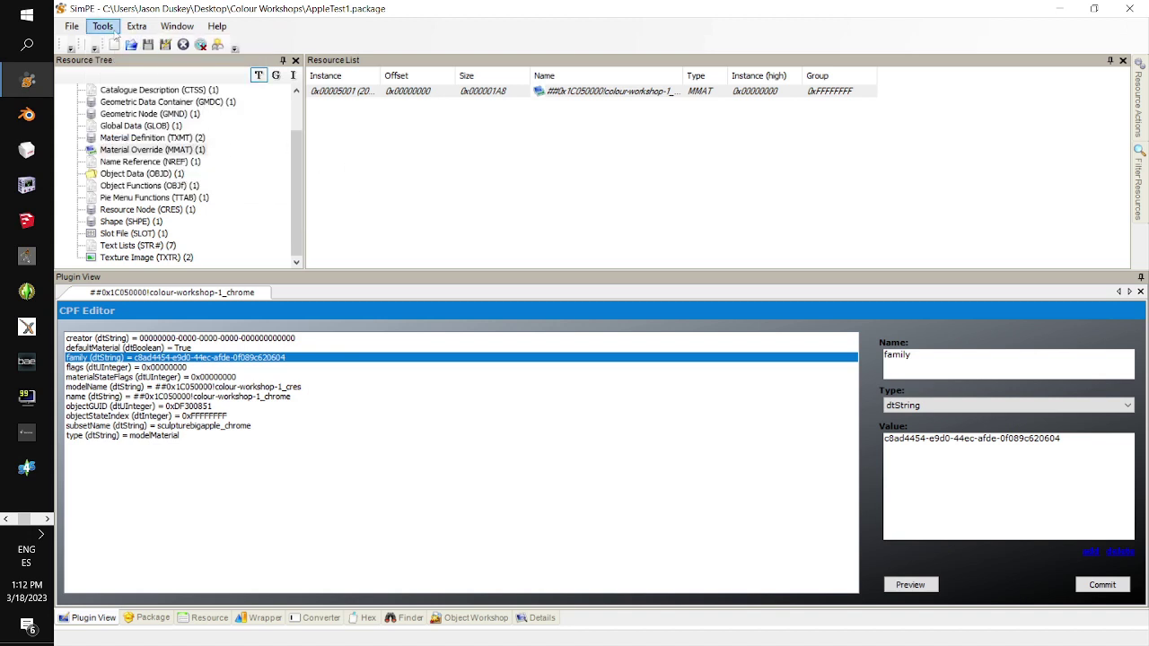
left_click(105, 27)
mouse_move(196, 131)
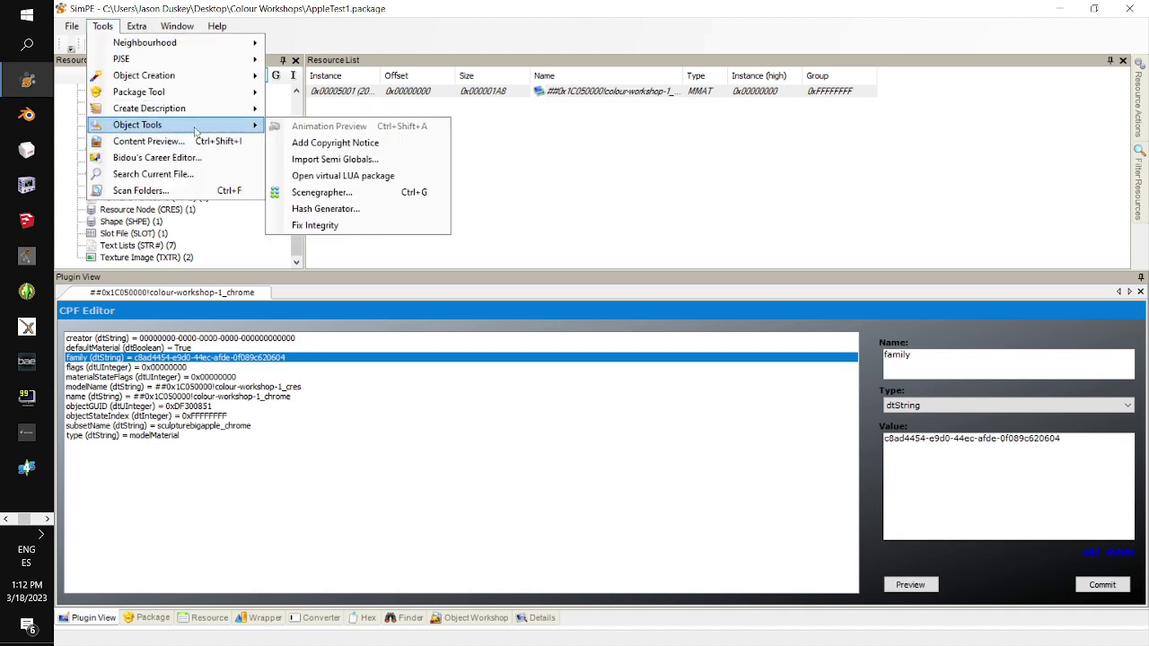
left_click(326, 209)
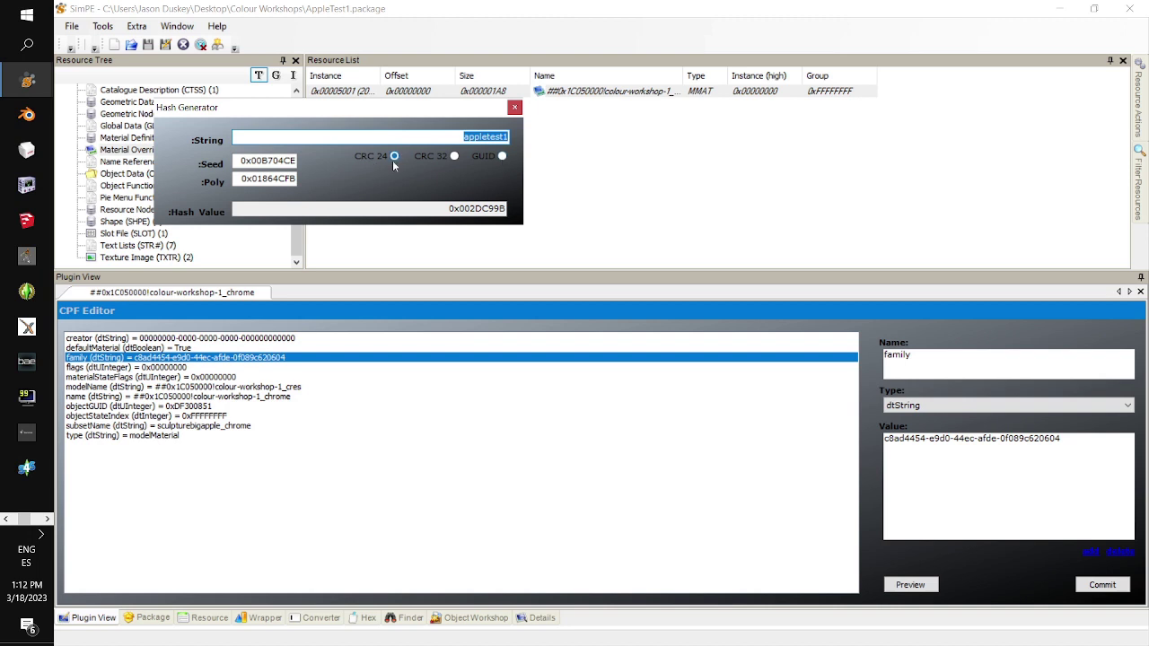
left_click(503, 157)
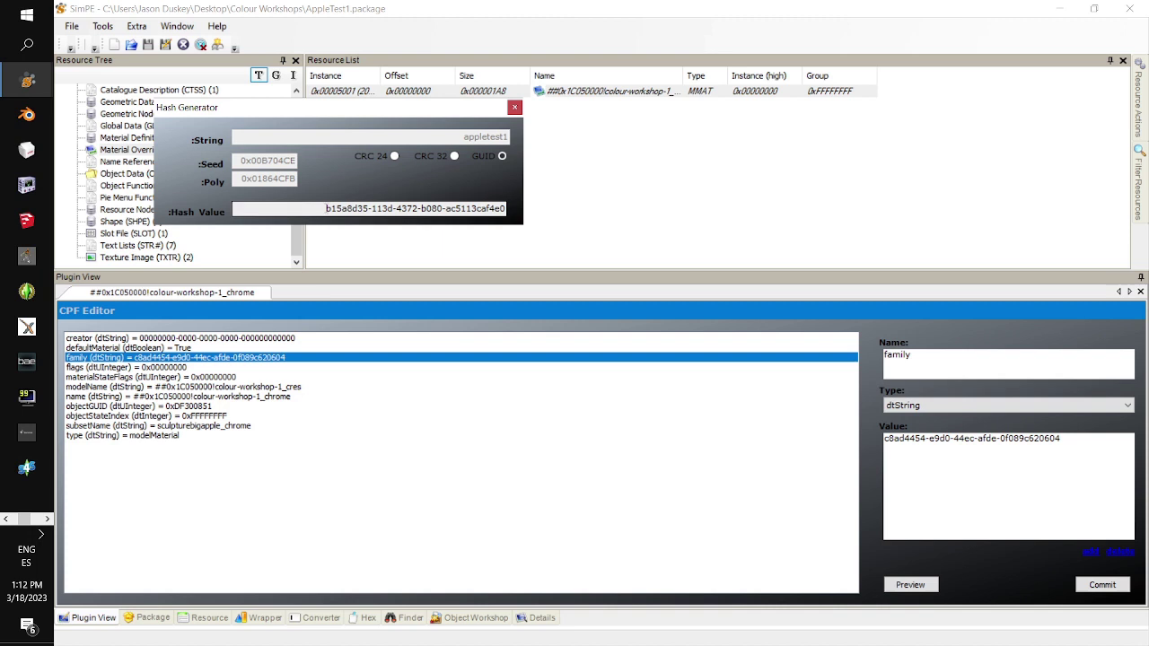
left_click_drag(506, 210, 327, 213)
key("ctrl+c")
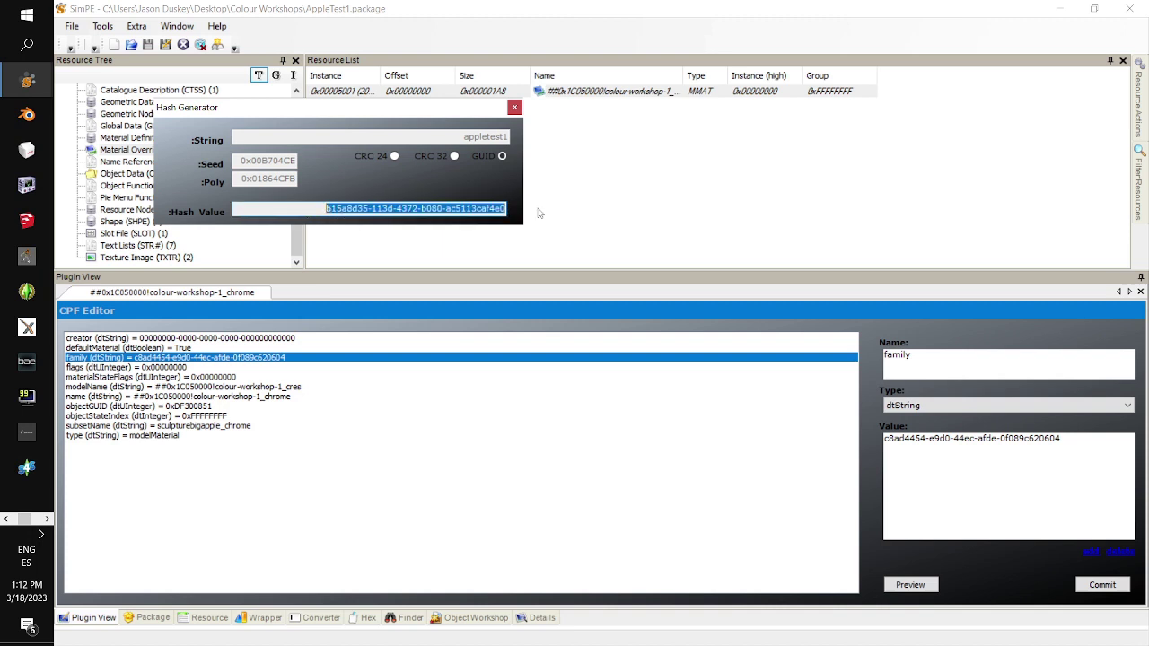
left_click(517, 110)
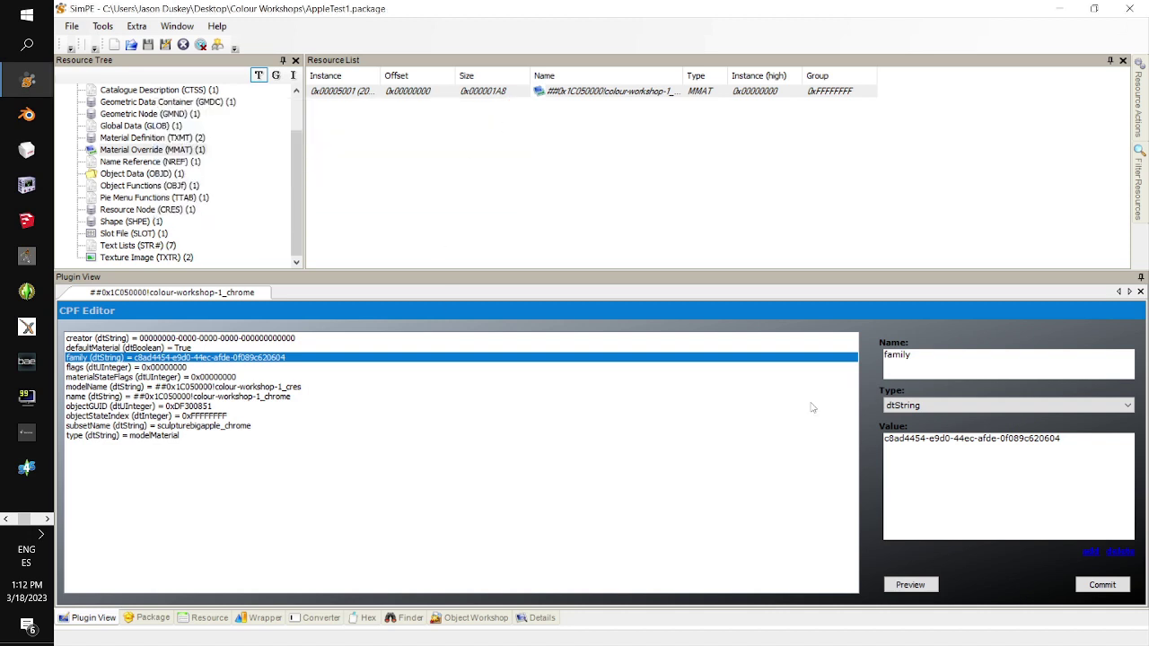
Replace the MMAT's family value with the copied GUID b15a8d35-113d-4372-b080-ac5113caf4e0 and commit the change.
left_click_drag(1064, 455, 494, 456)
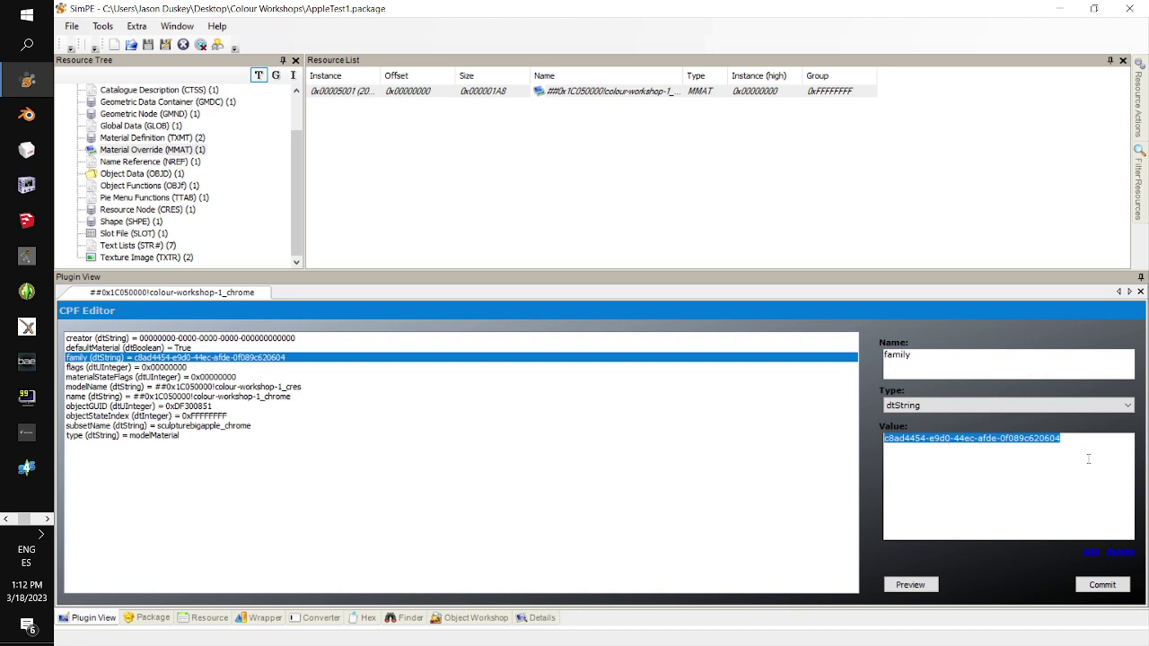
key("ctrl+v")
left_click(1103, 584)
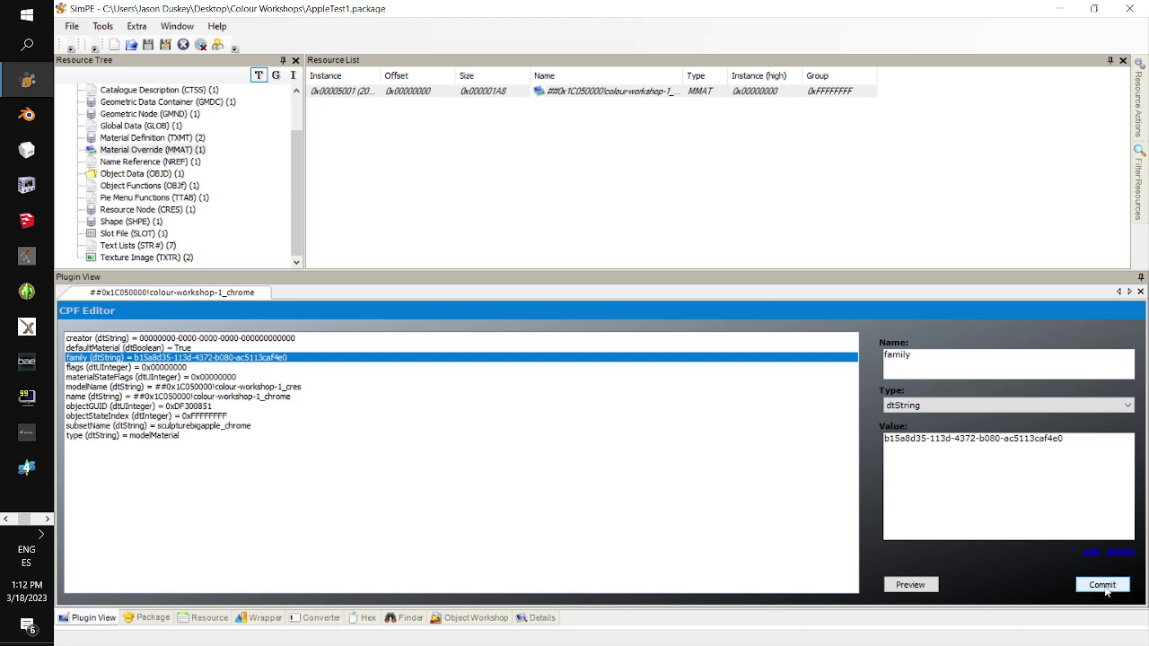
left_click(636, 375)
left_click(1103, 584)
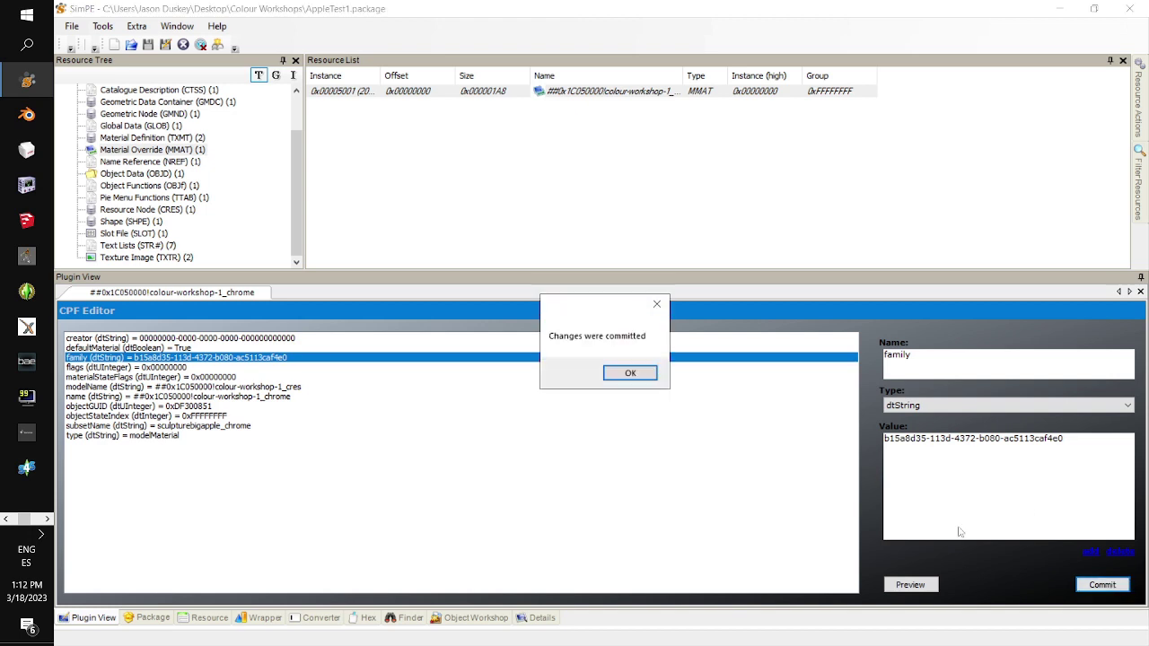
left_click(634, 373)
Open the Geometric Node colour-workshop-1_tslocator_gmnd in its editor.
left_click(192, 164)
left_click(414, 94)
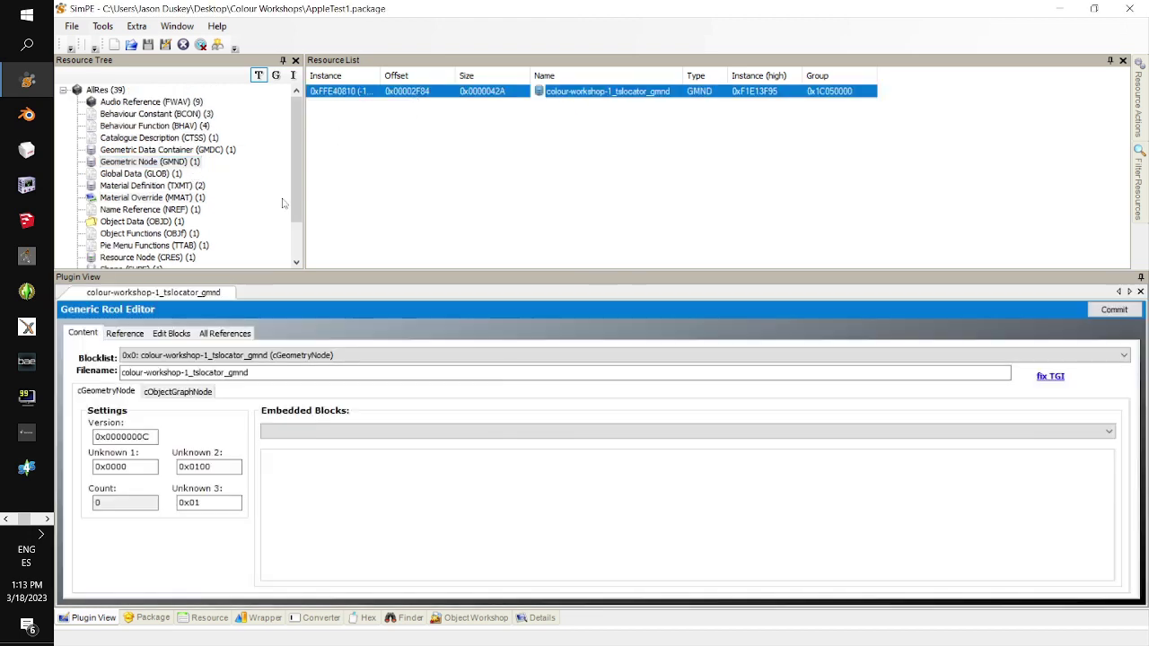
Switch to the PowerPoint slide show and advance past the illustrated MMAT values slide.
left_click(47, 519)
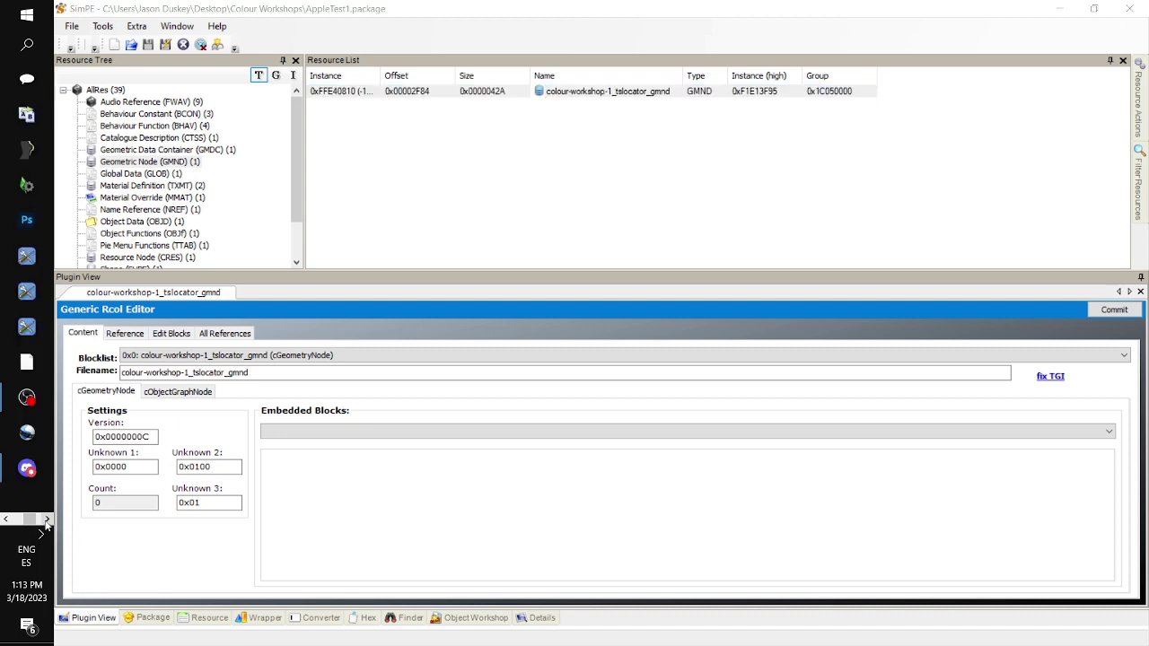
left_click(43, 533)
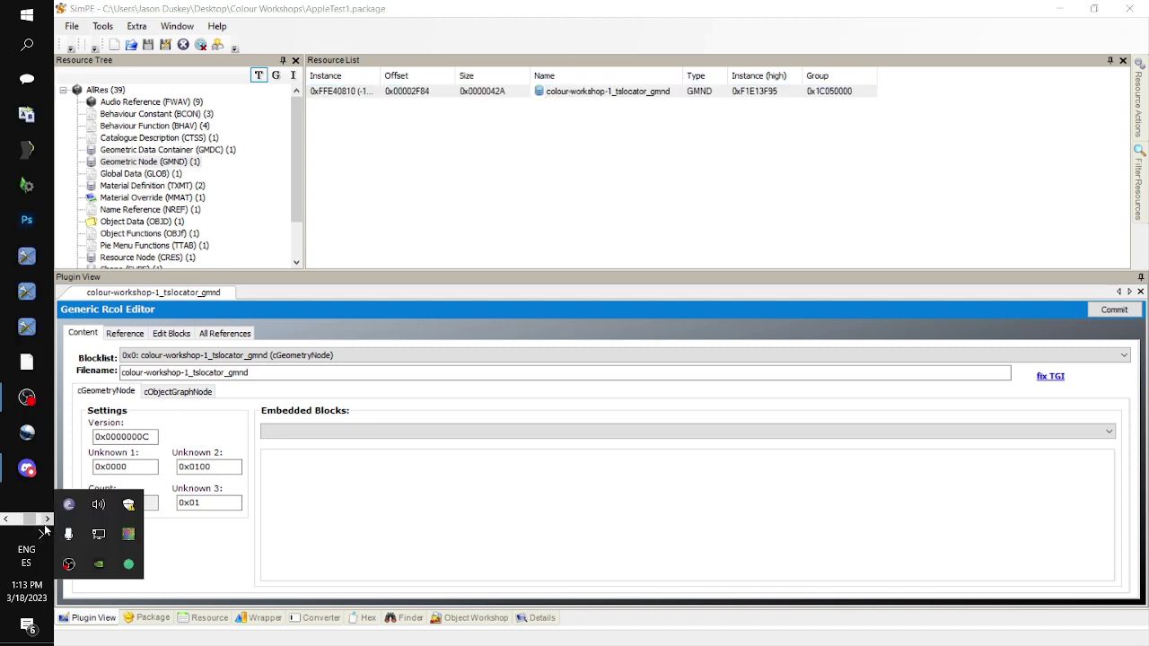
left_click(48, 520)
left_click(27, 220)
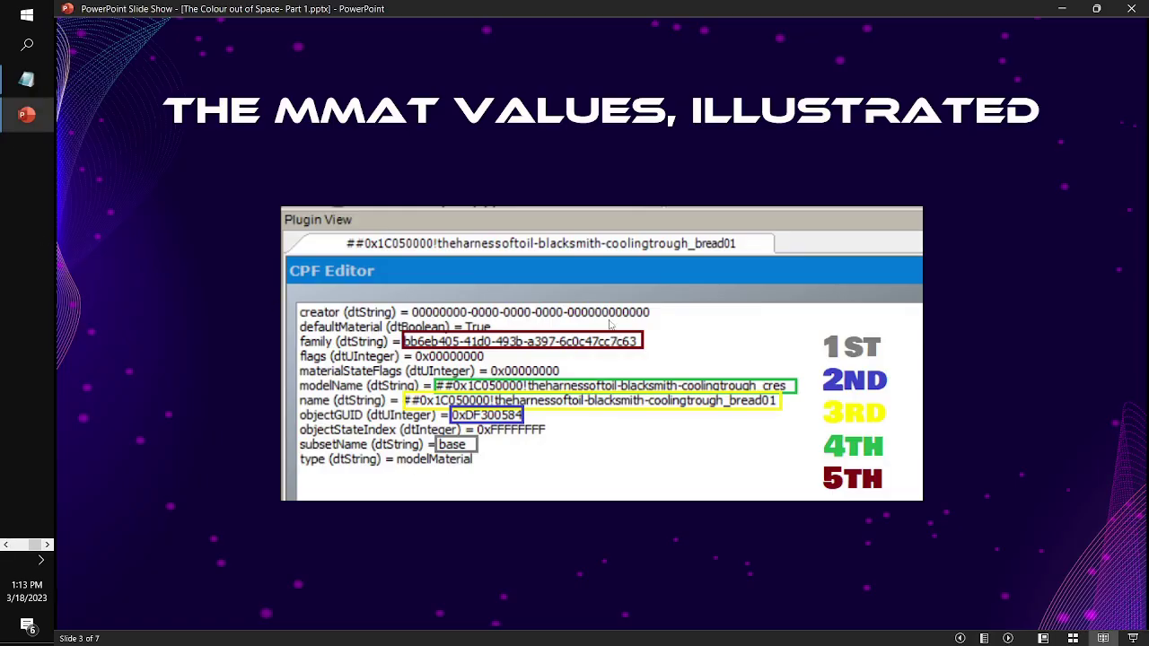
left_click(610, 325)
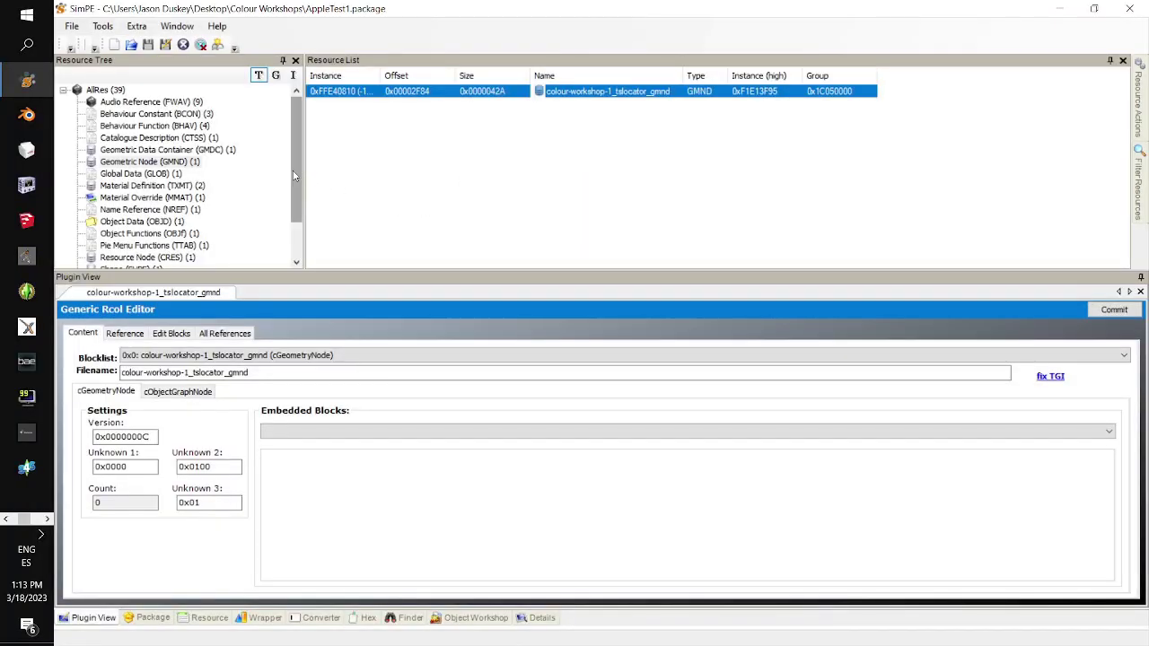
Return to the Geometric Node in SimPE and add a cDataListExtension block to its block list.
left_click(200, 162)
left_click(408, 95)
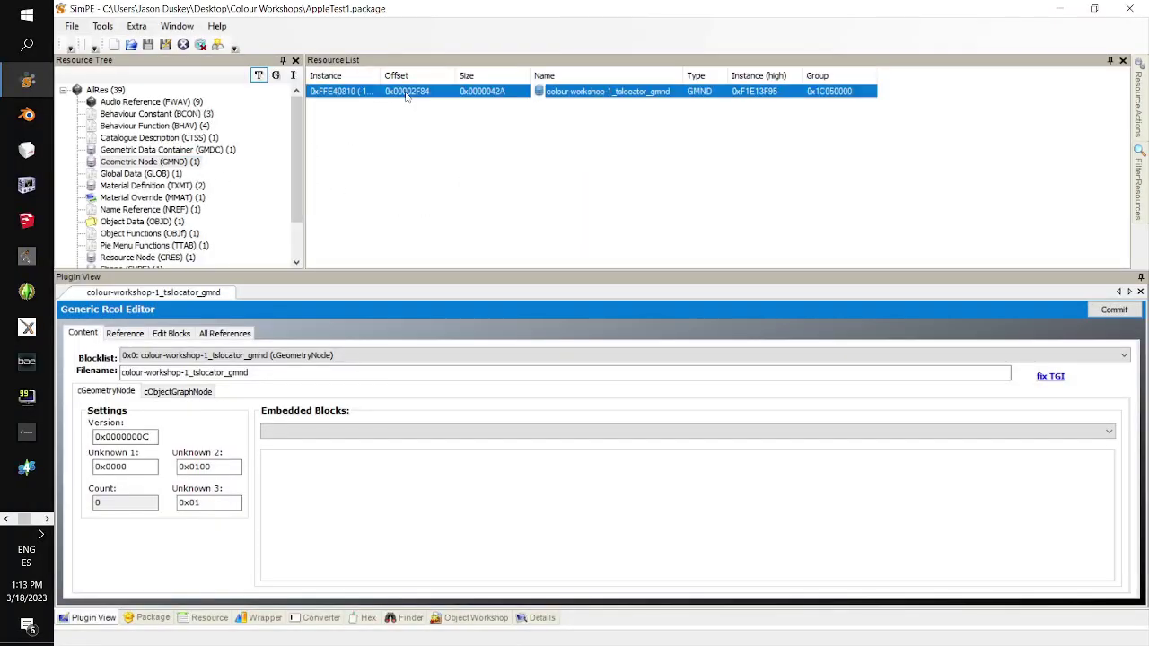
left_click(176, 334)
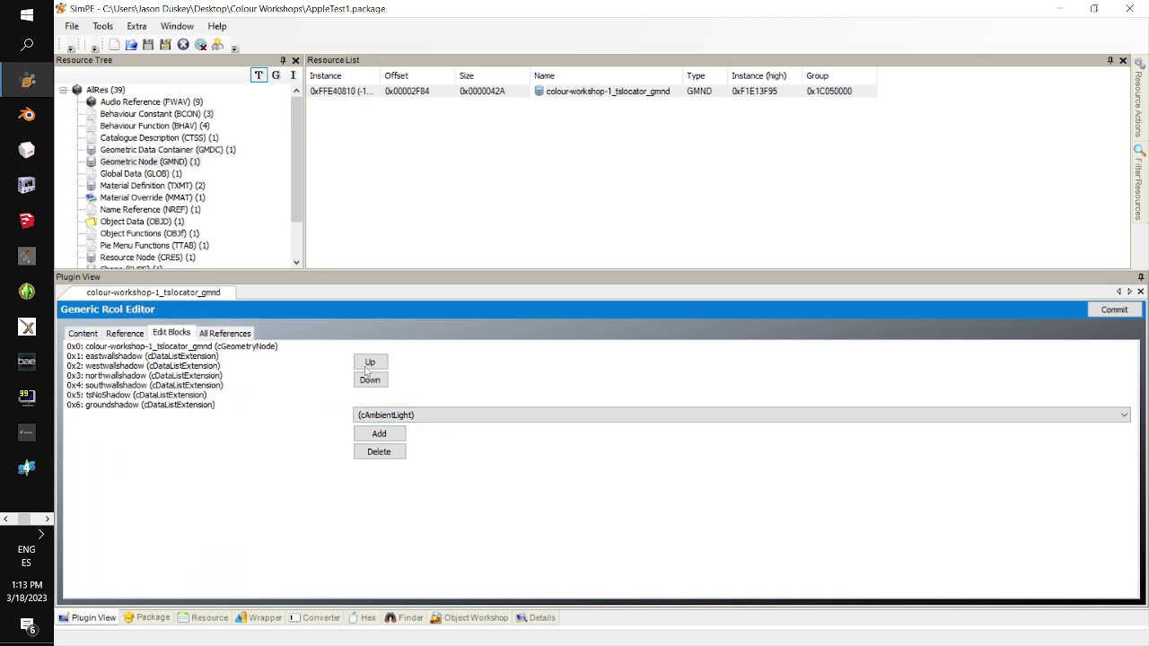
left_click(461, 416)
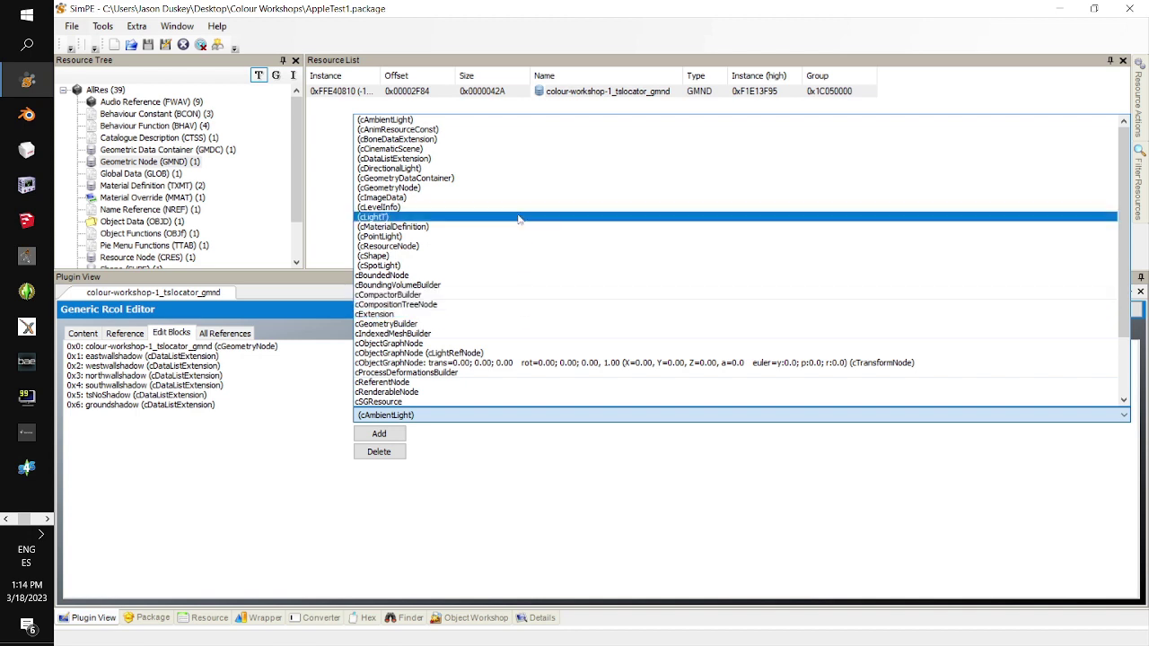
left_click(430, 159)
left_click(378, 438)
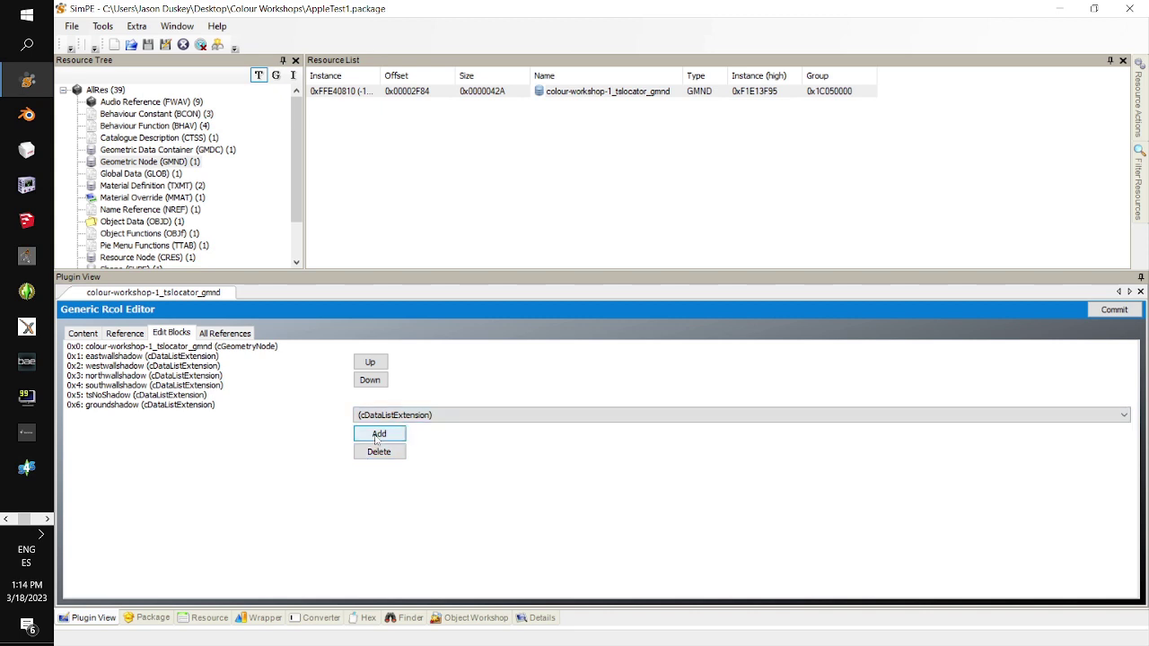
left_click(377, 439)
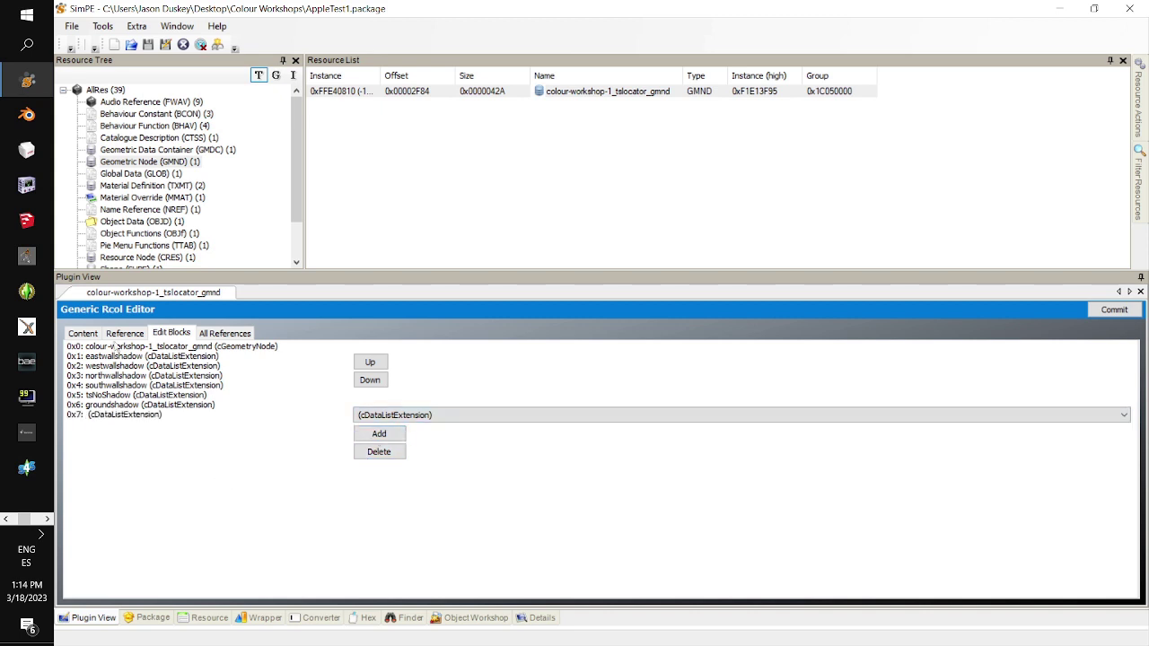
Add a new entry to the Datalist Extension Reference list in the Geometric Node's cObjectGraphNode settings.
left_click(83, 334)
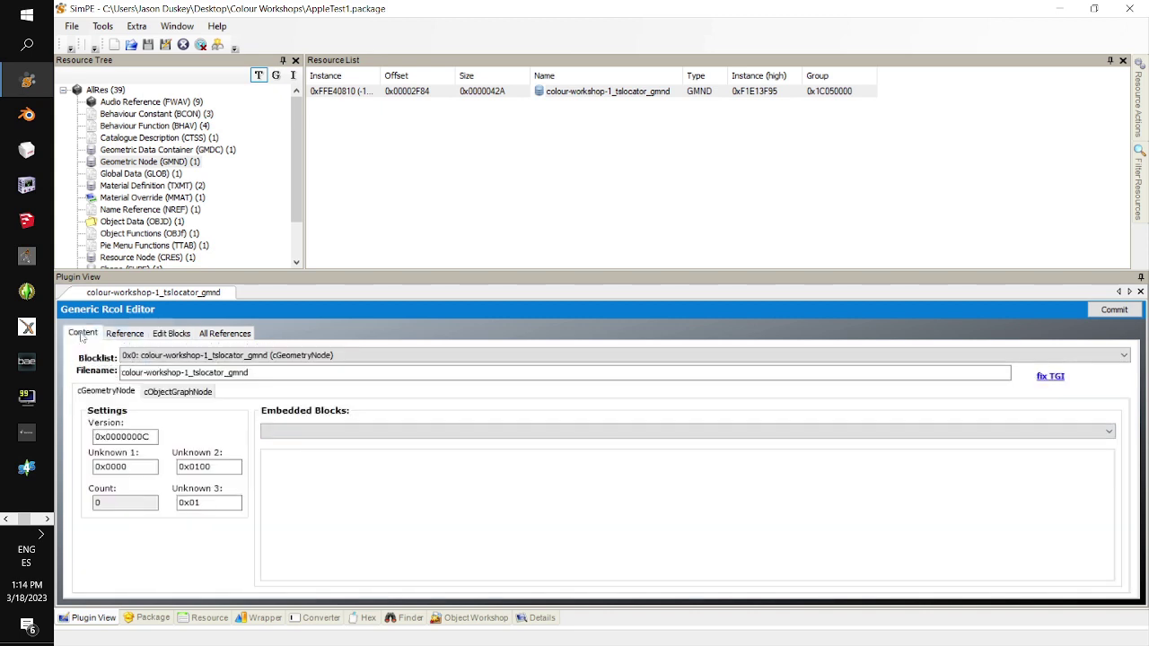
left_click(167, 393)
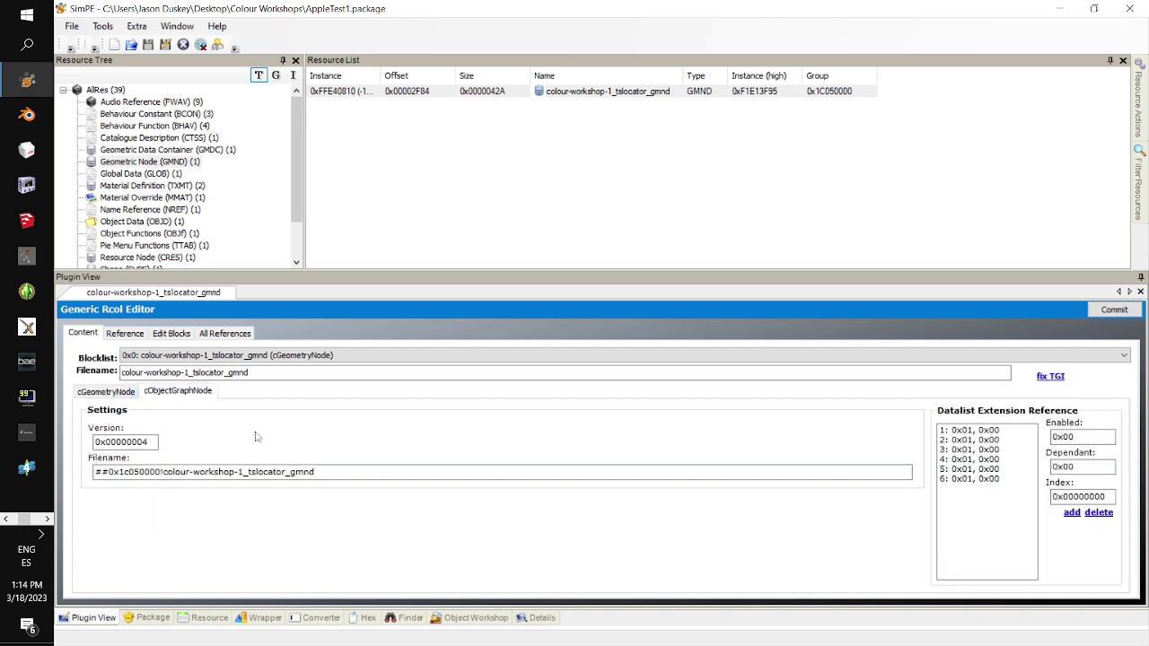
left_click(985, 480)
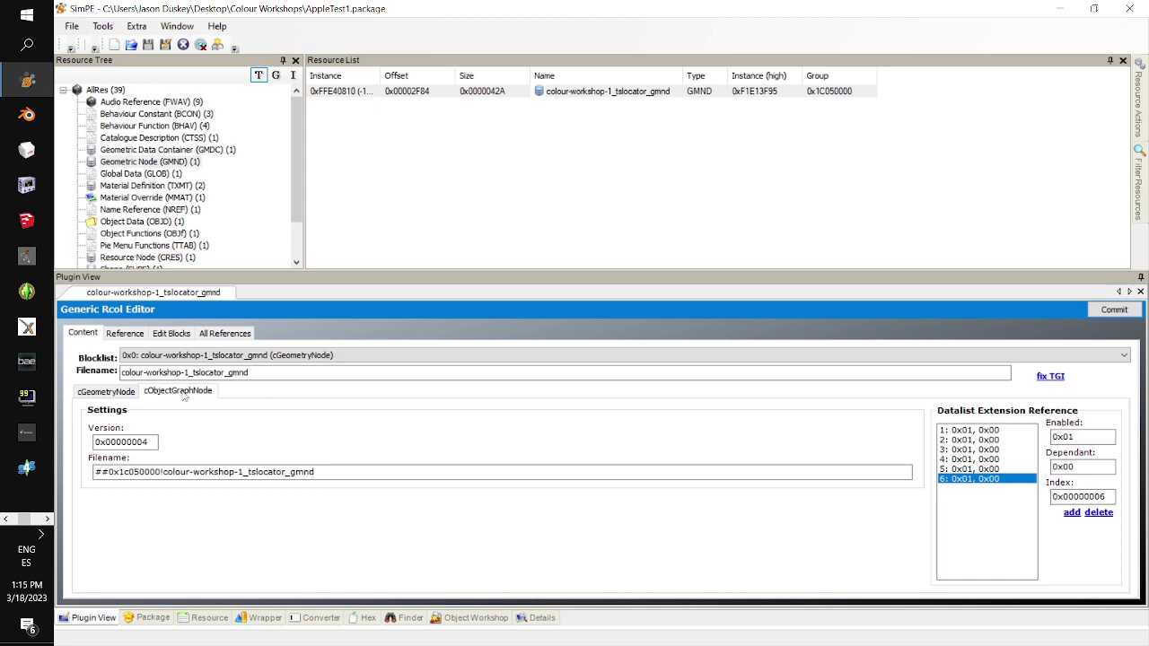
left_click(1073, 518)
left_click(977, 491)
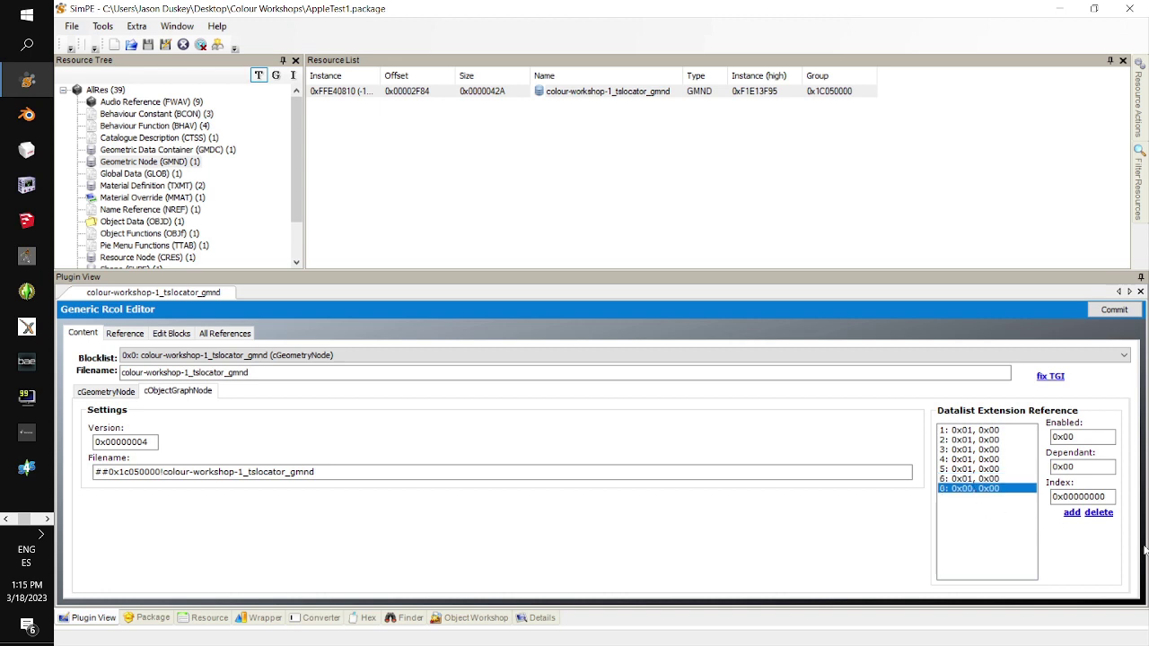
Set the new datalist reference's index to 7 and its enabled value to 0x01, and commit the Geometric Node.
left_click(1112, 497)
type("0")
type("7")
left_click(1086, 437)
key("BackSpace")
type("1")
left_click(1106, 312)
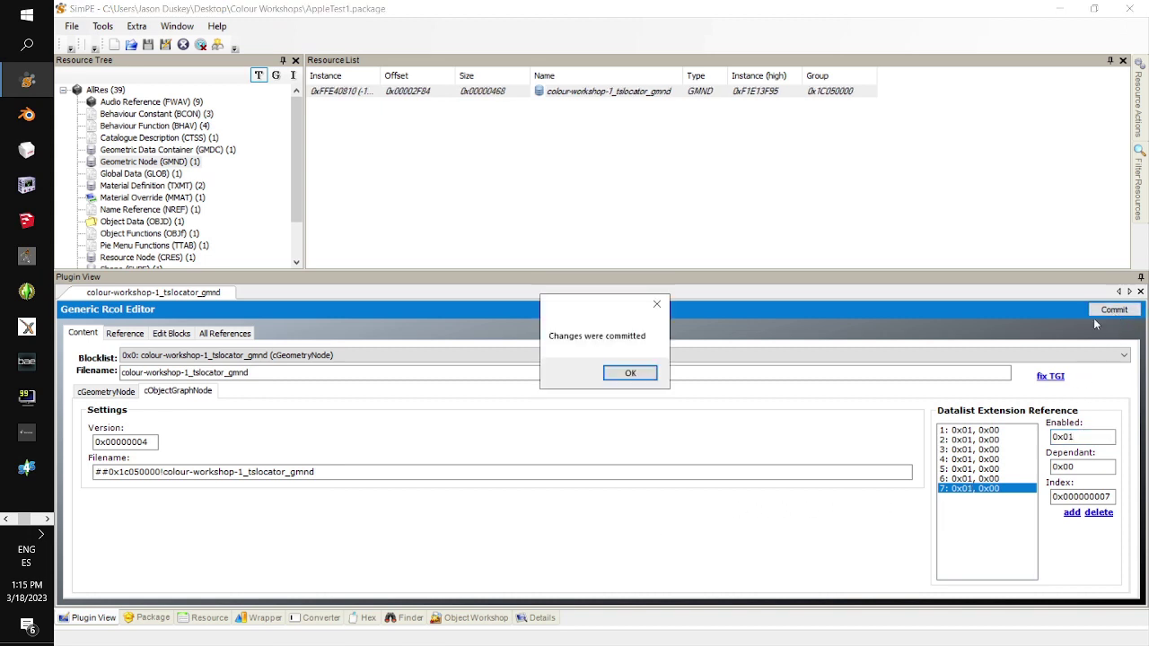
left_click(630, 372)
Select the unnamed 0x7 cDataListExtension block and name it tsDesignModeEnabled.
left_click(315, 357)
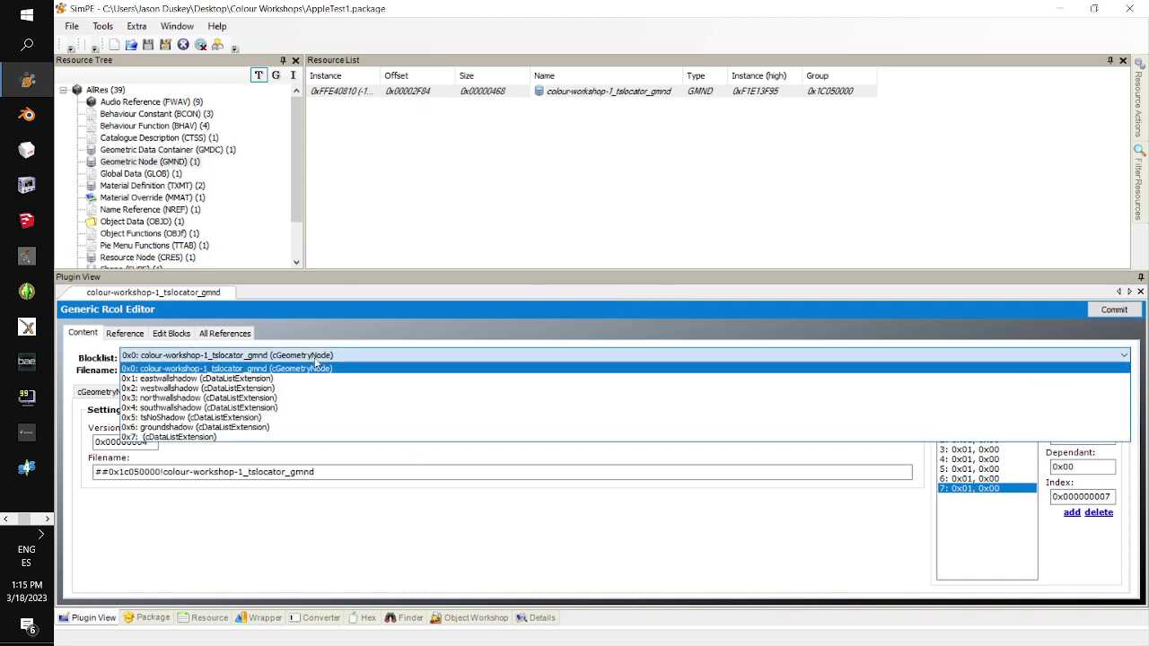
left_click(248, 440)
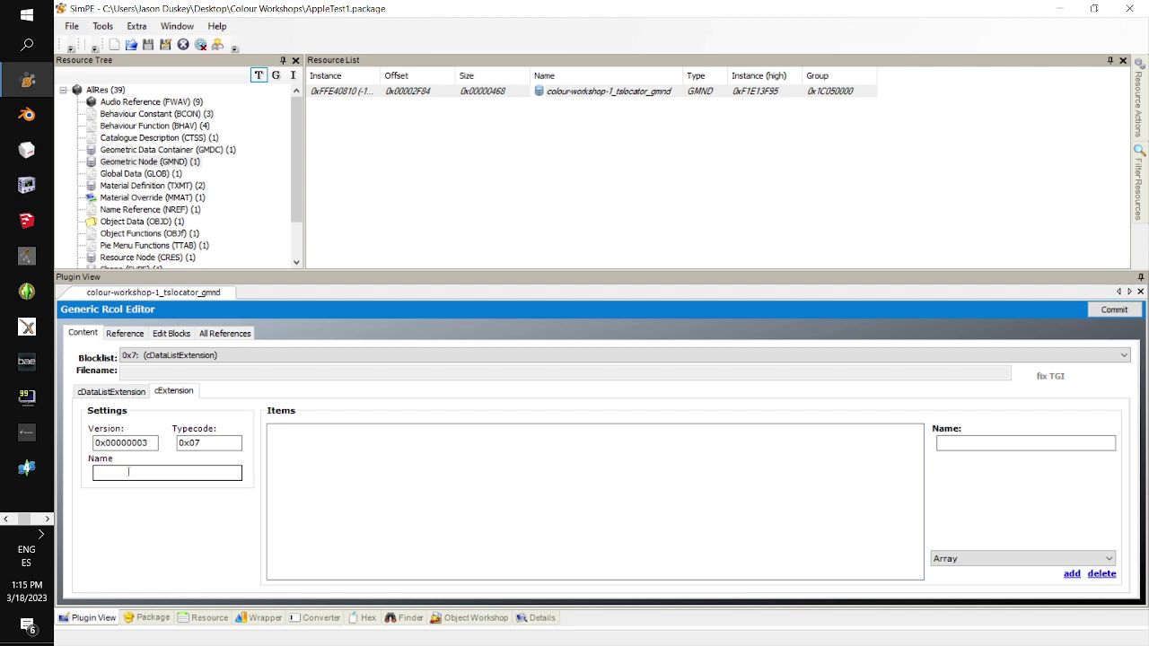
left_click(120, 475)
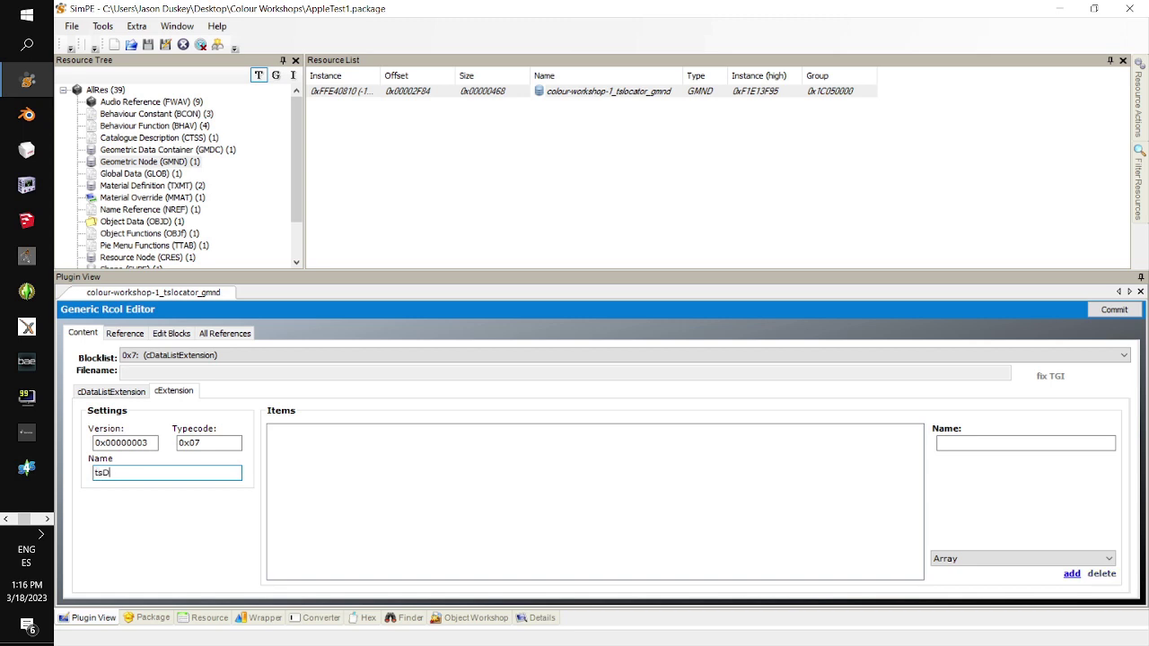
type("esignModeEnabled")
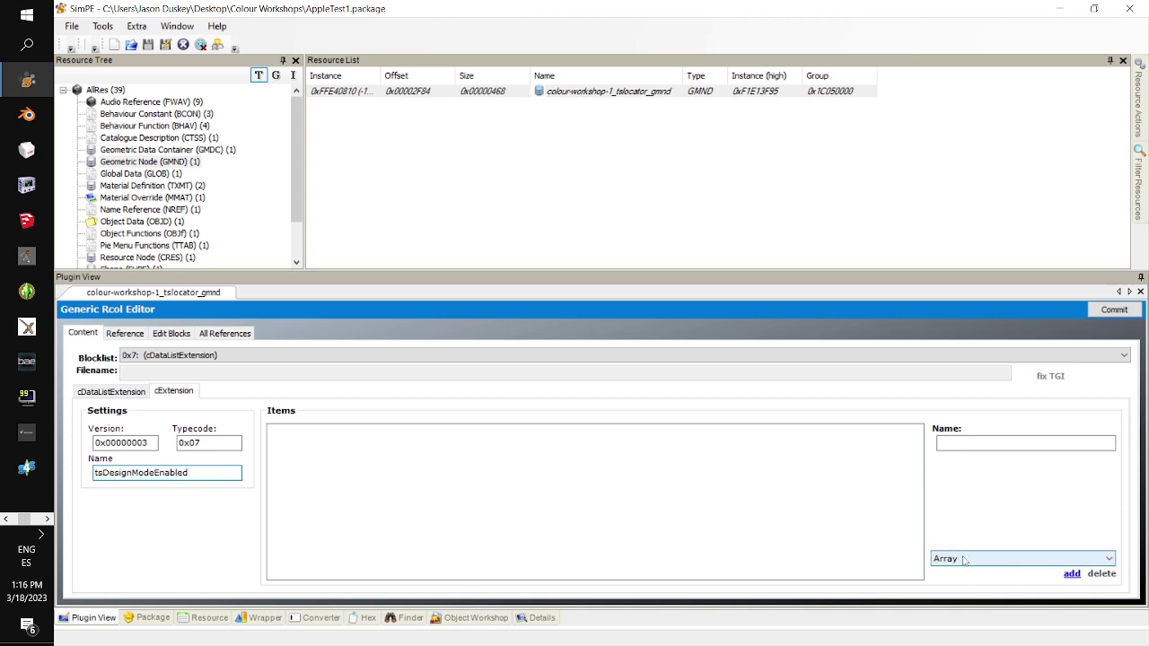
Add an Array item to the tsDesignModeEnabled block and commit the change.
left_click(1074, 576)
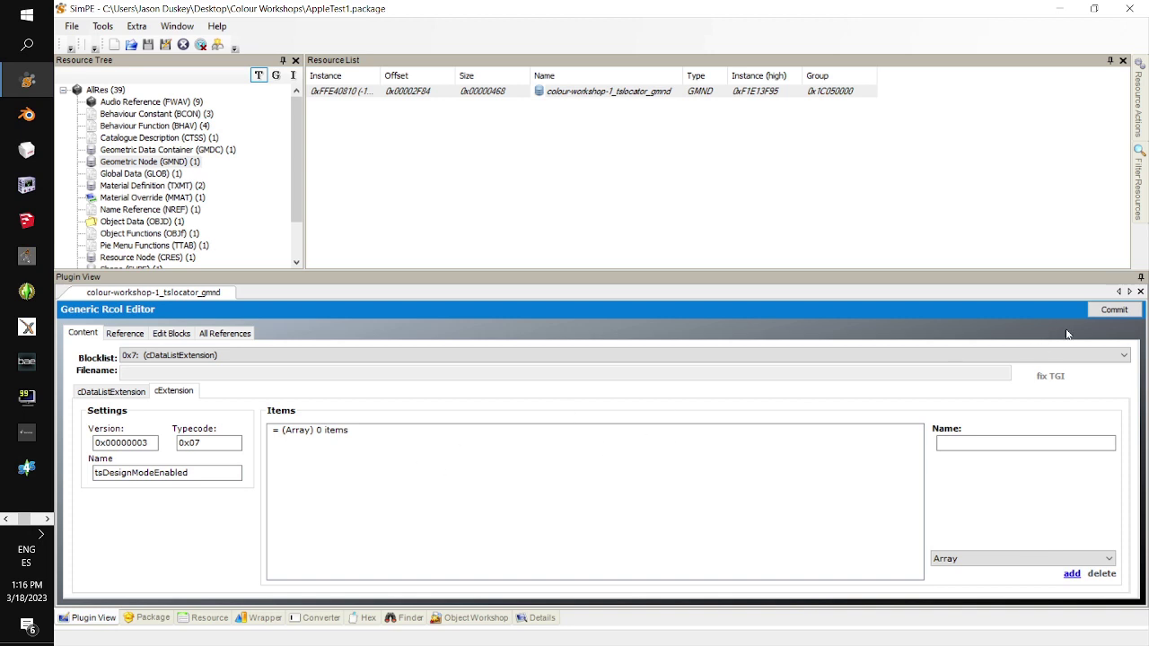
left_click(1109, 313)
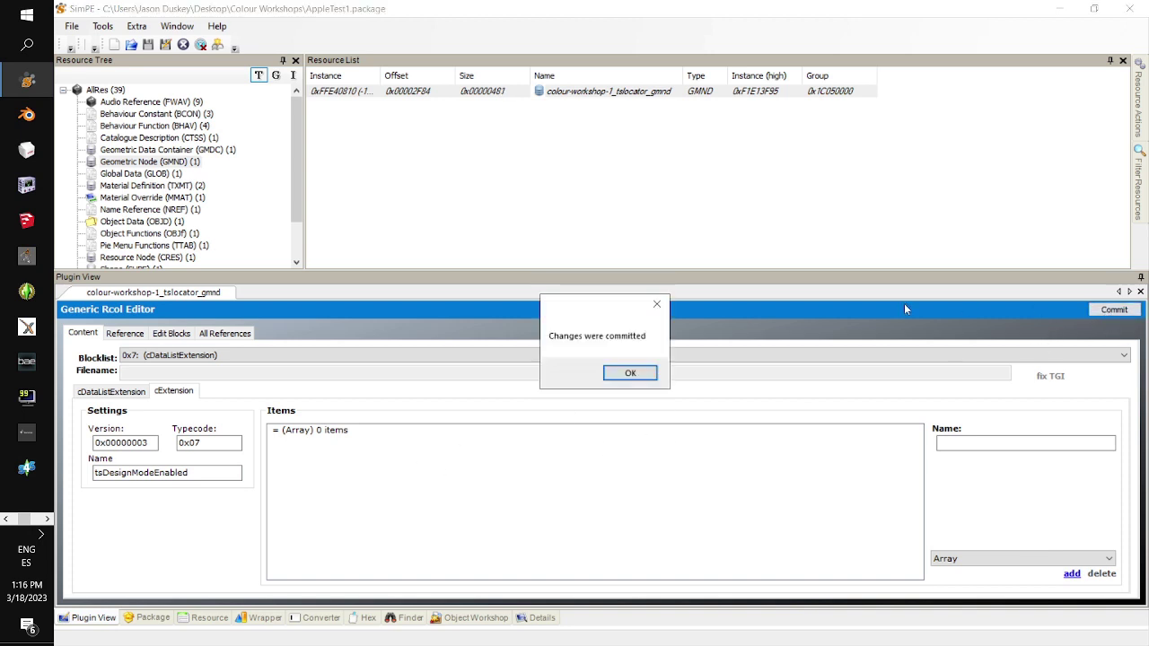
left_click(628, 373)
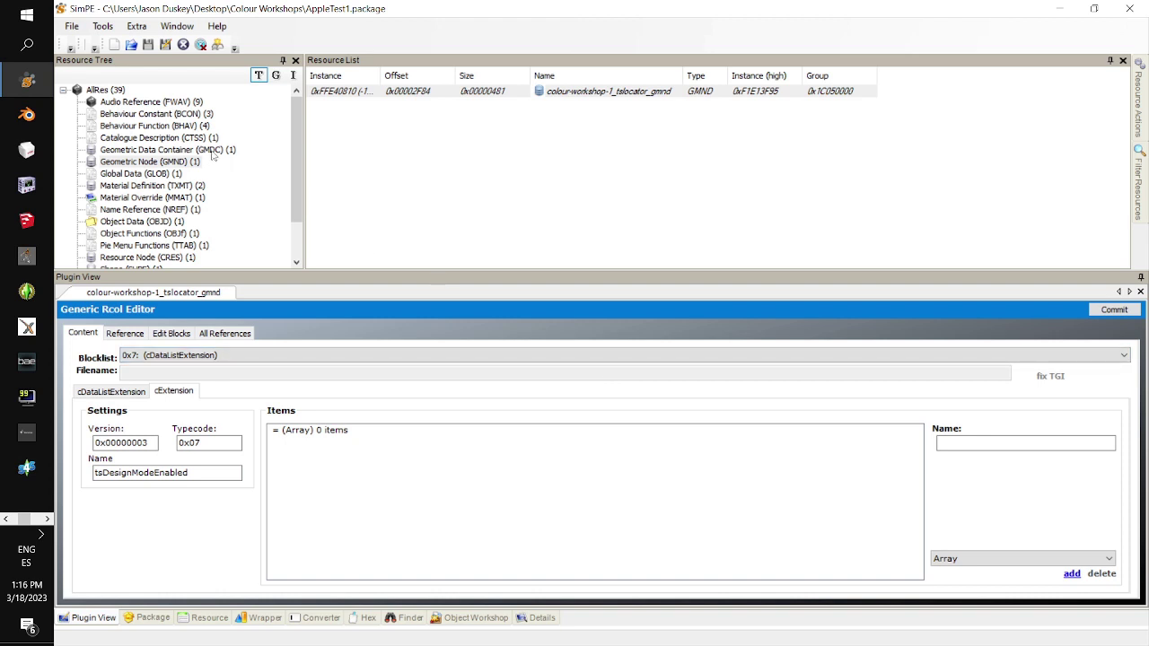
Copy the name of the sculpturebigapple_chrome group from the Geometric Data Container's group section.
left_click(212, 150)
left_click(359, 91)
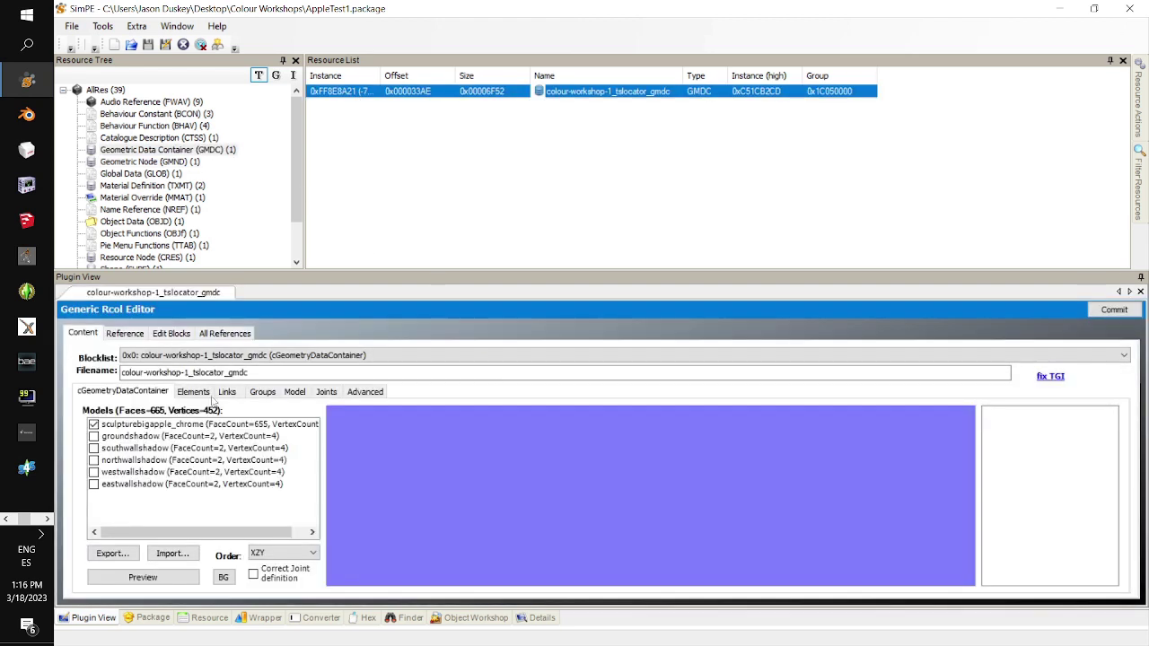
left_click(271, 393)
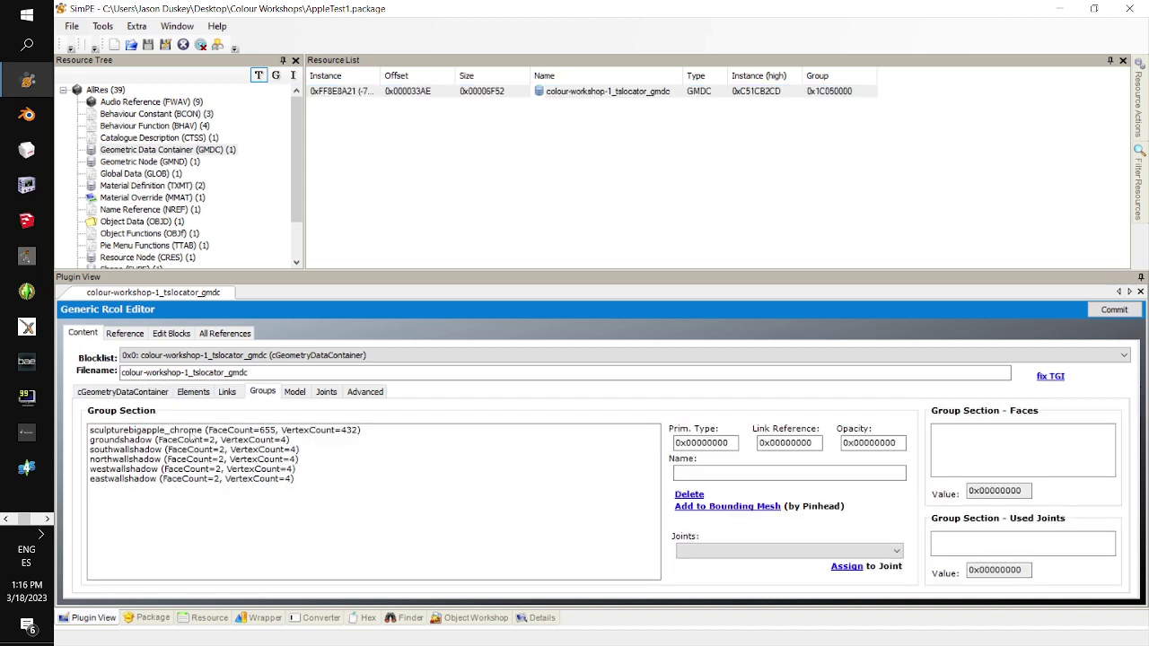
left_click(192, 432)
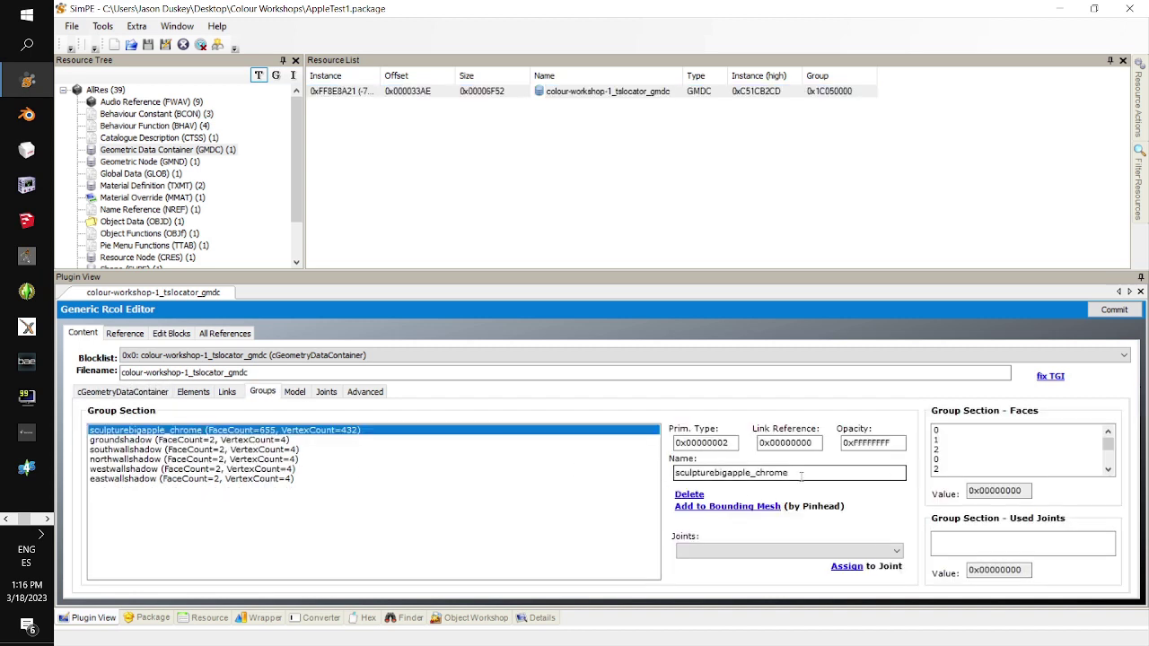
left_click_drag(800, 472, 386, 470)
key("ctrl+c")
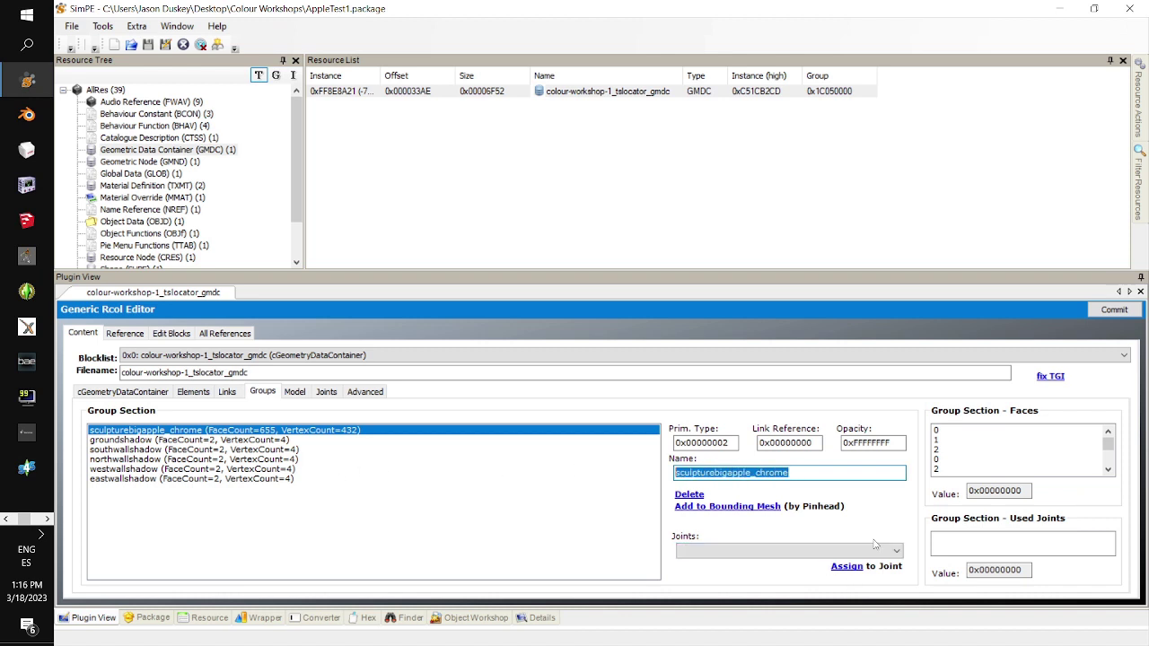
Name the Array item in the Geometric Node's tsDesignModeEnabled block sculpturebigapple_chrome, using the copied group name.
left_click(194, 162)
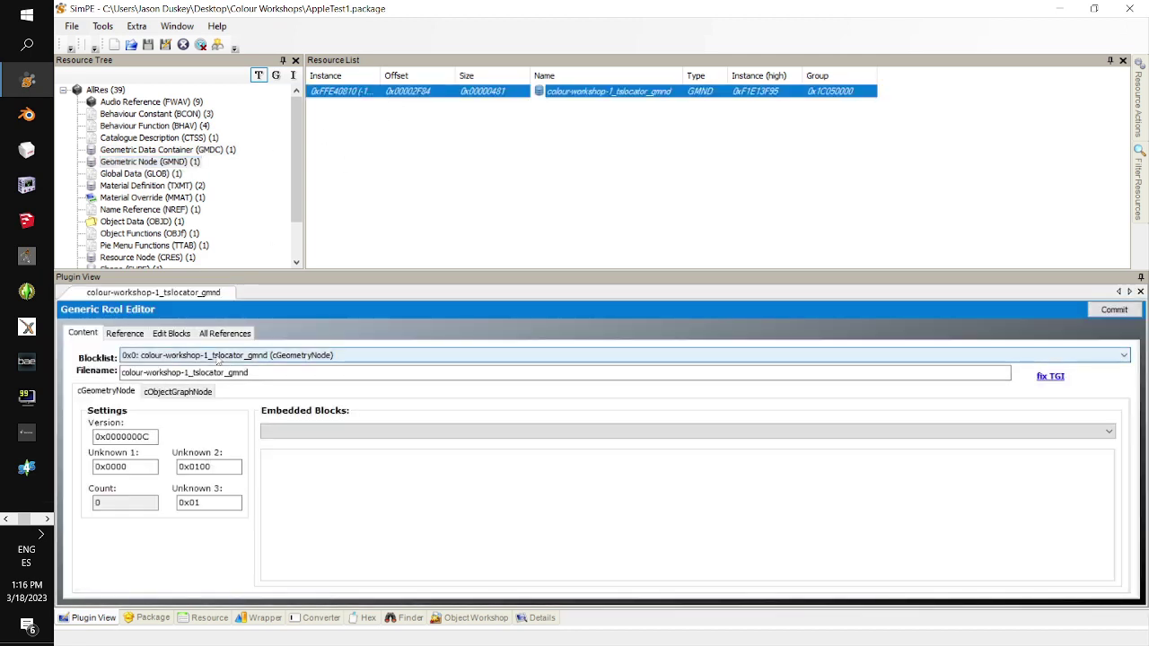
left_click(296, 356)
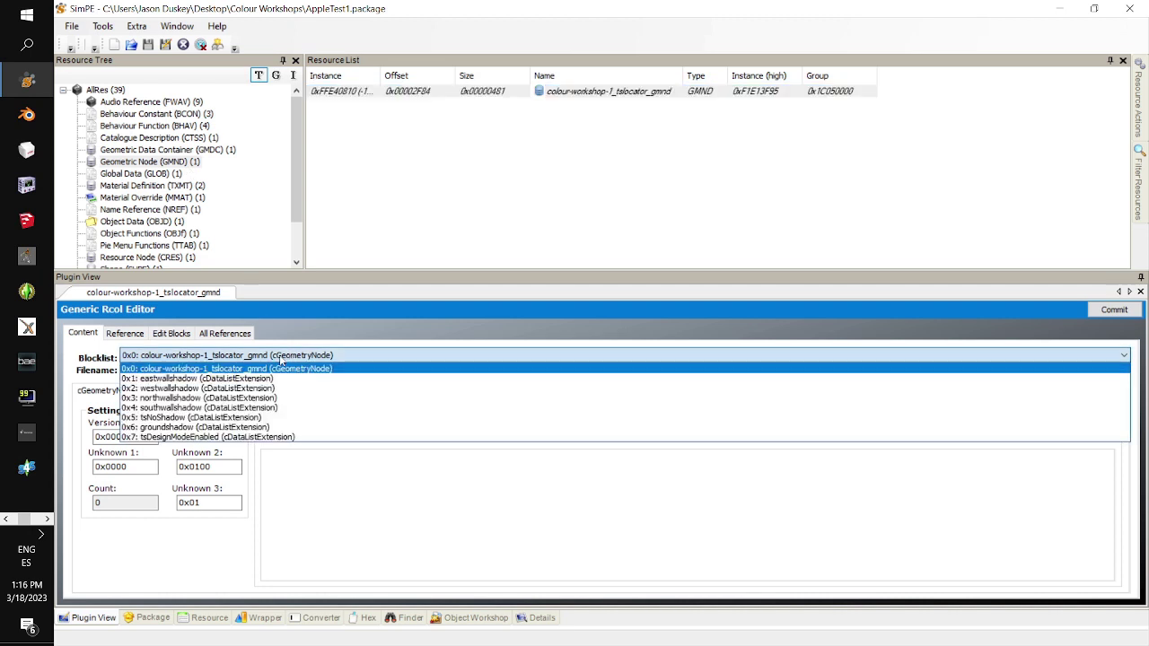
left_click(244, 438)
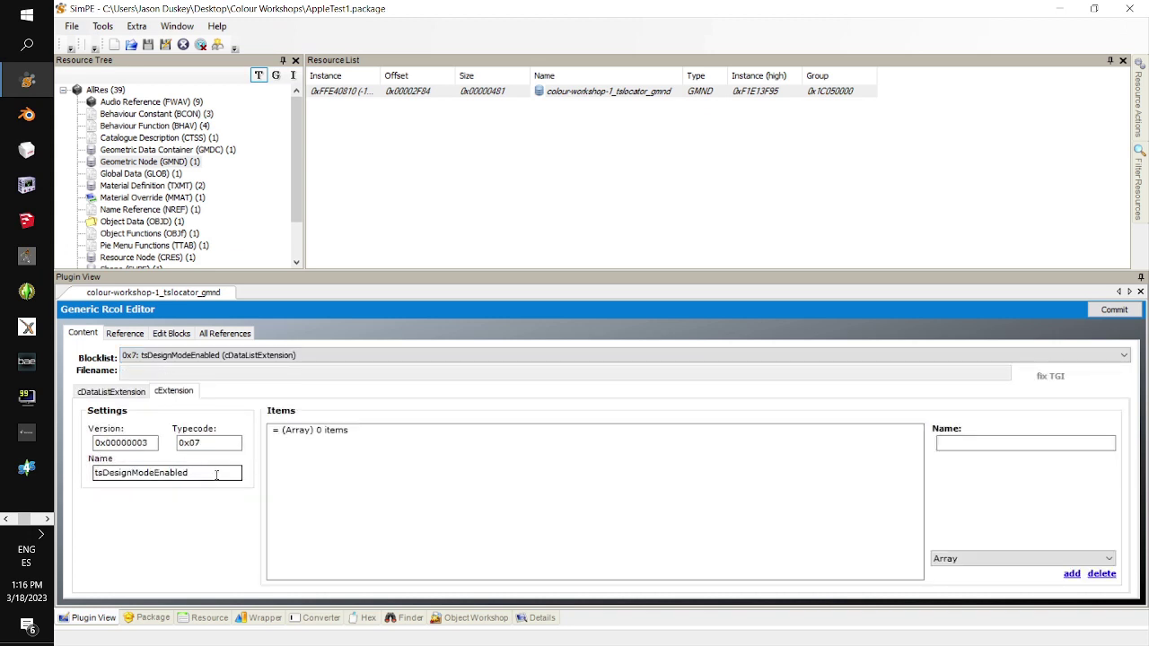
left_click(305, 431)
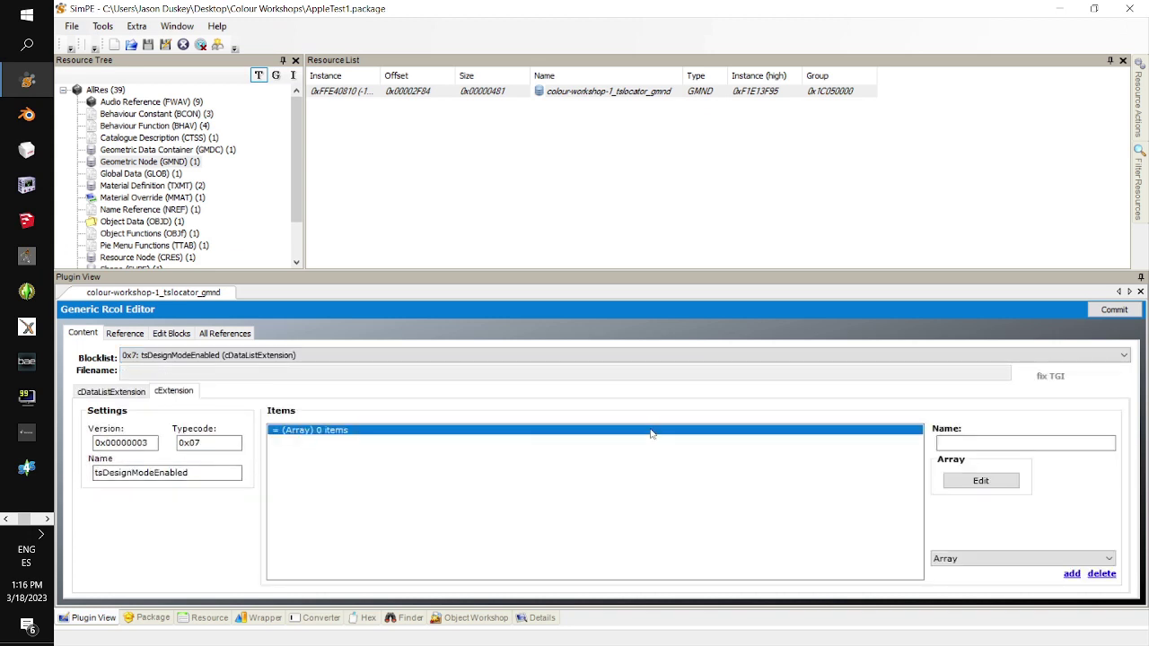
left_click(980, 441)
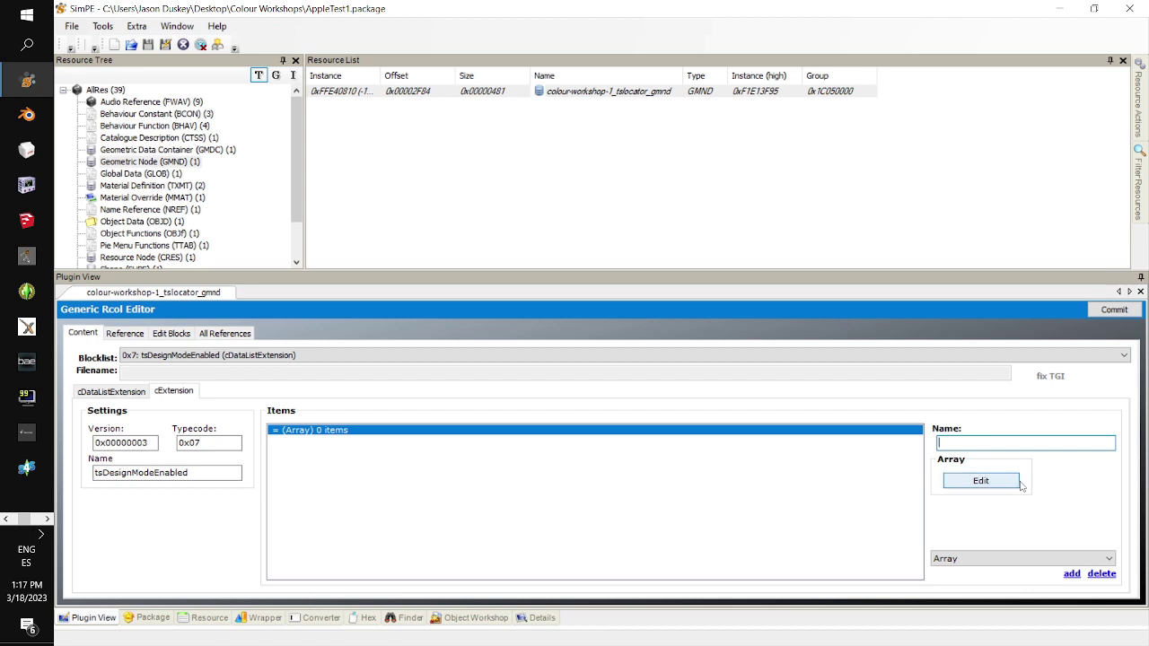
key("ctrl+v")
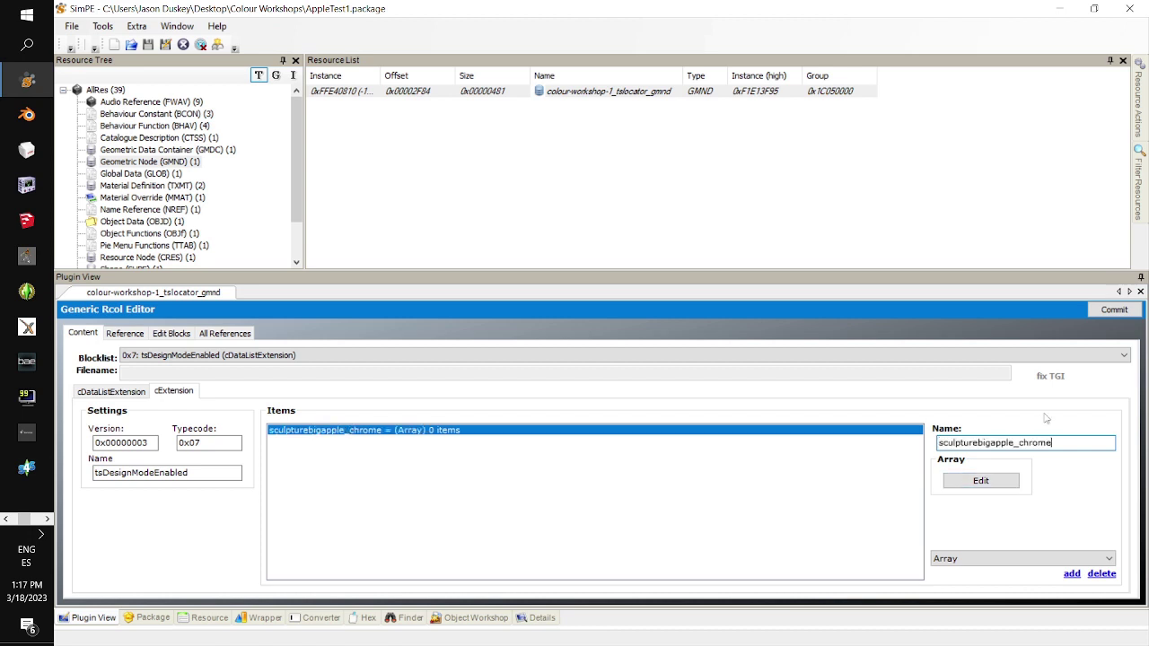
Commit the Geometric Node changes and save the package.
left_click(1103, 313)
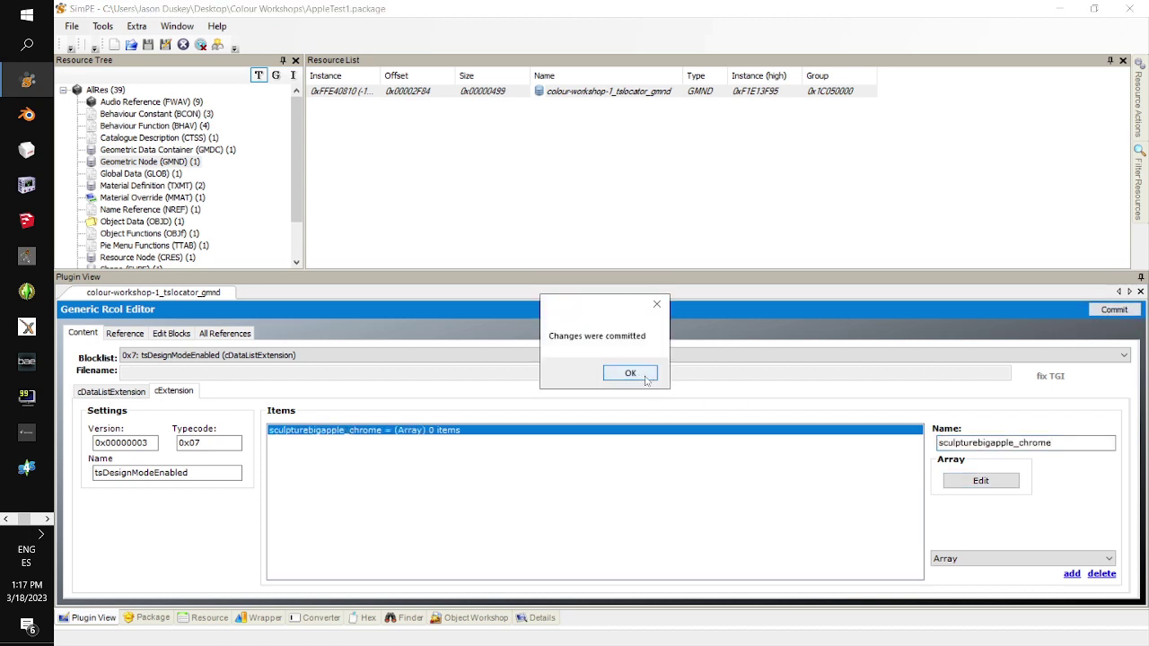
left_click(643, 376)
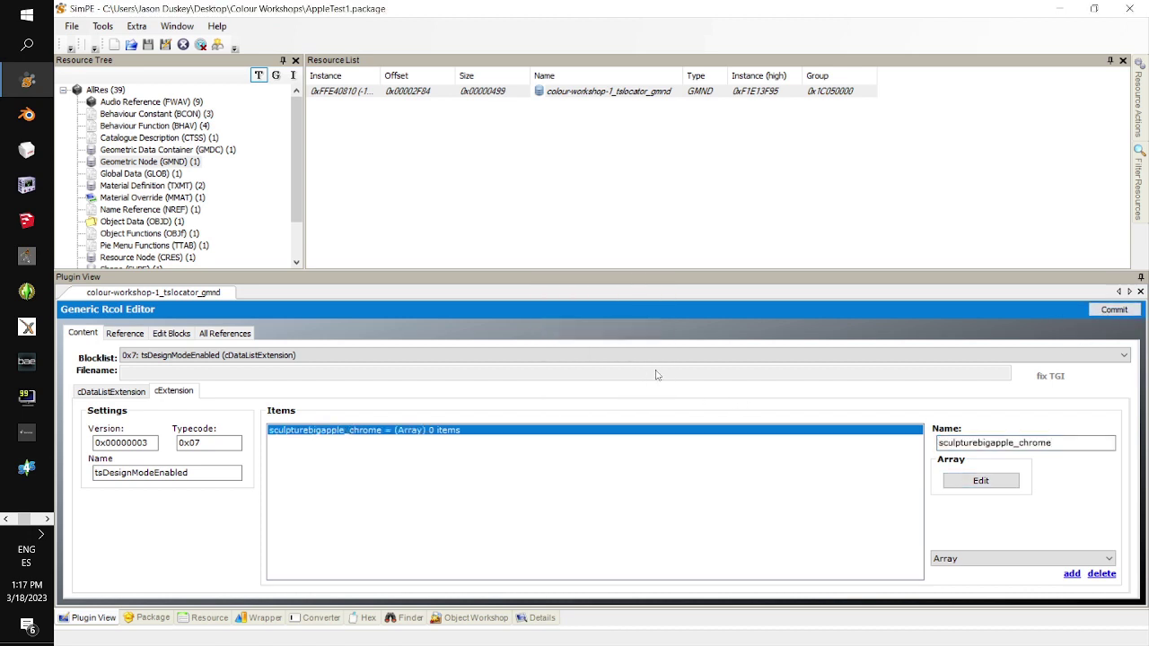
left_click(73, 29)
left_click(95, 107)
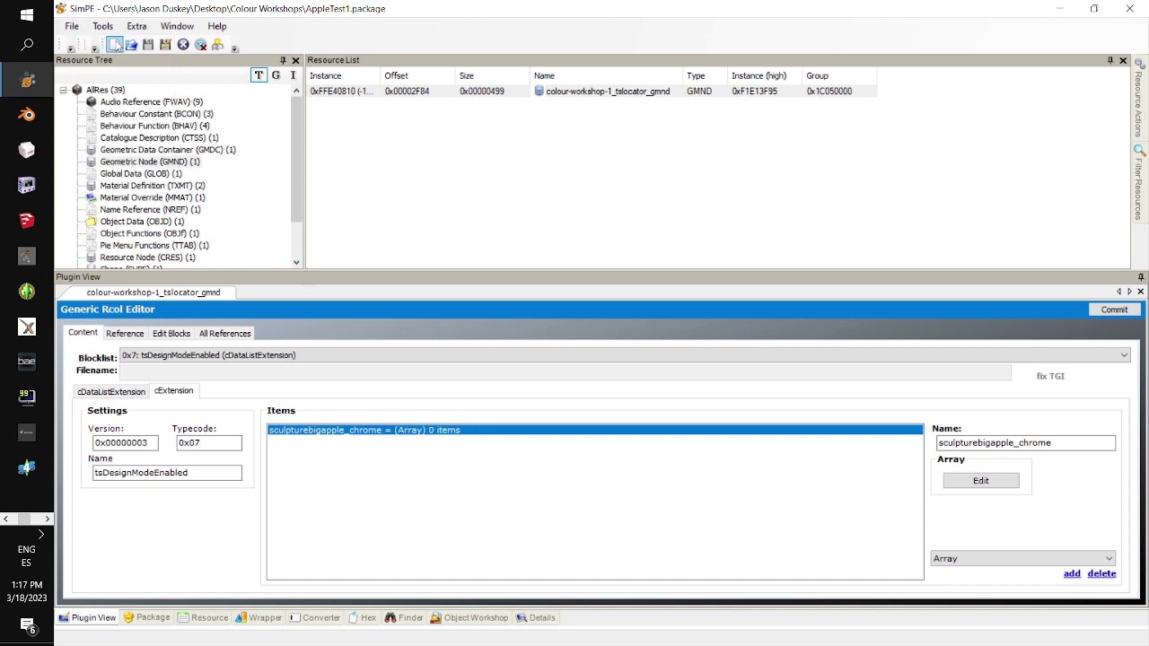
left_click(106, 29)
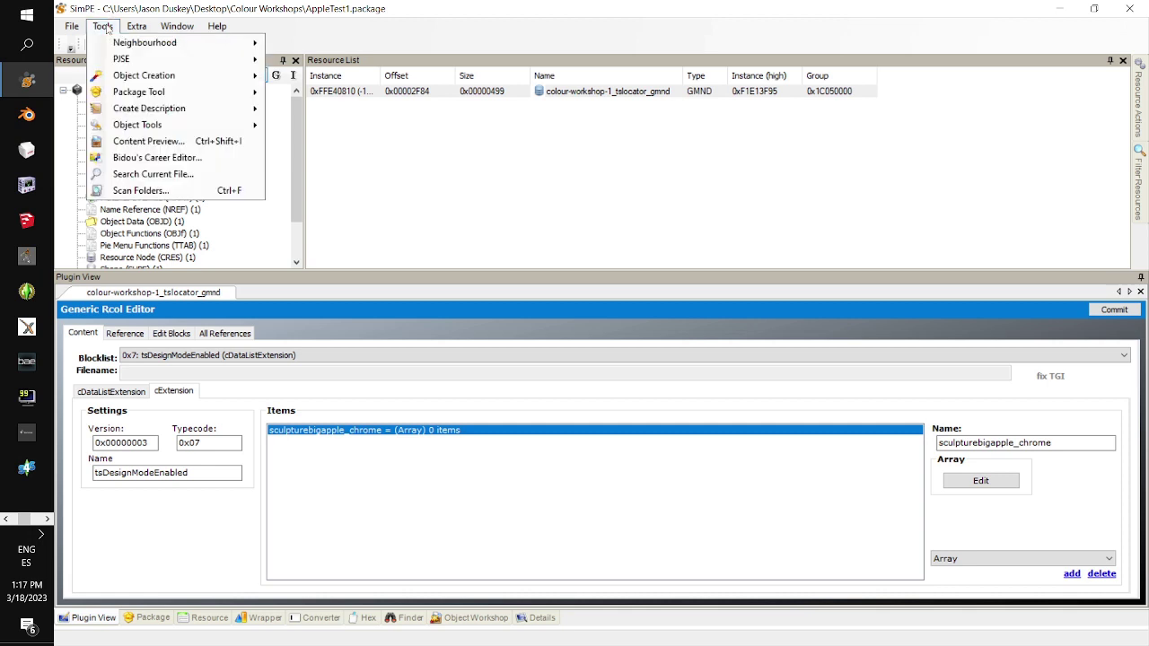
left_click(105, 28)
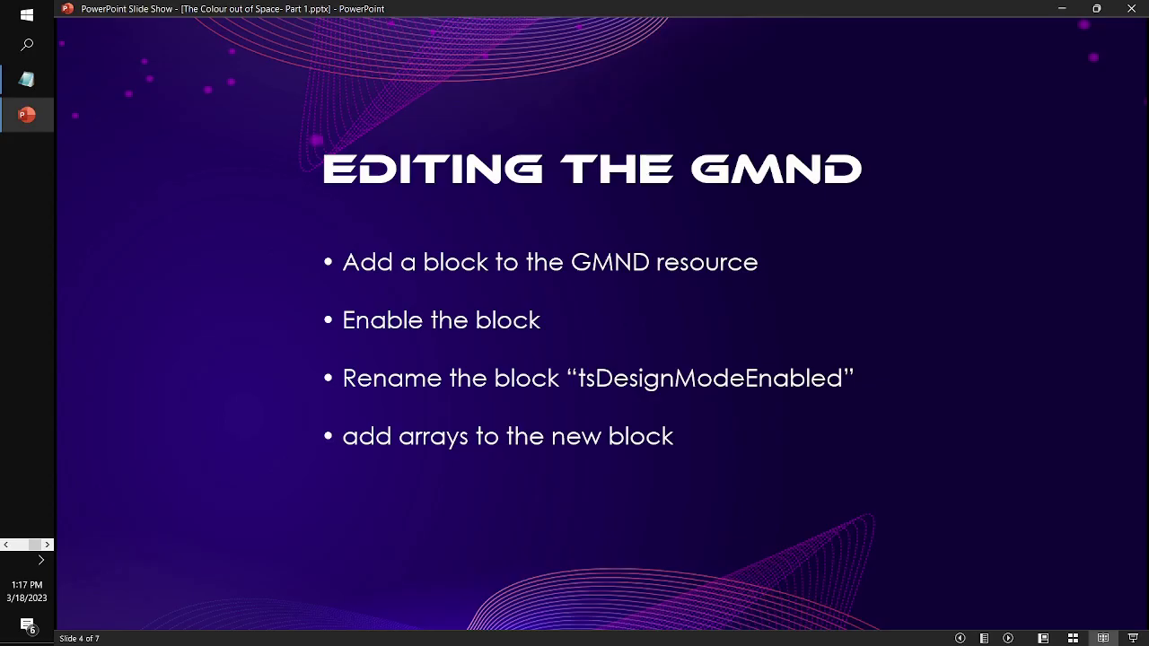
key("Right")
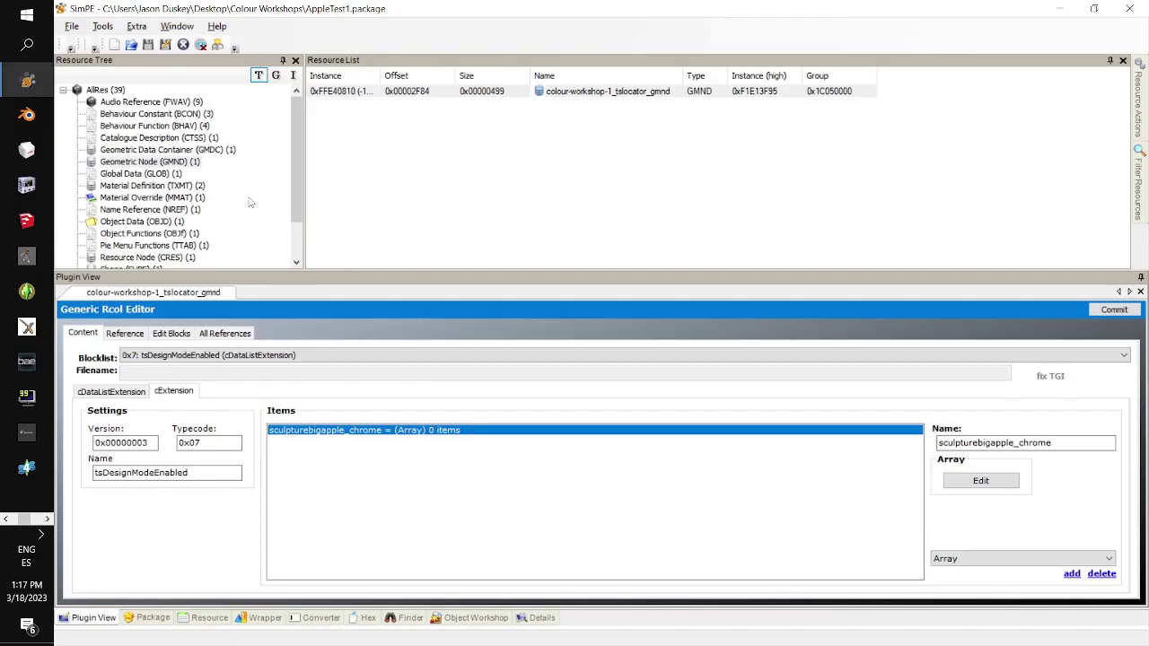
Run Fix Integrity on the package, accepting the model name colour-workshop-1, and save the package.
left_click(97, 32)
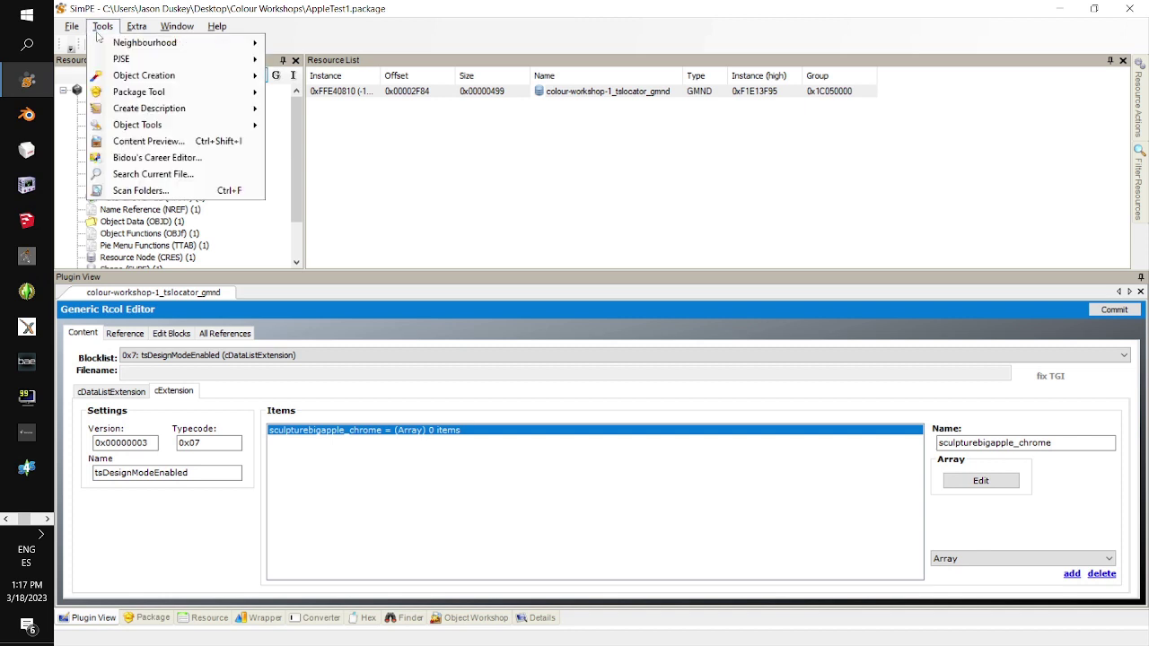
mouse_move(164, 125)
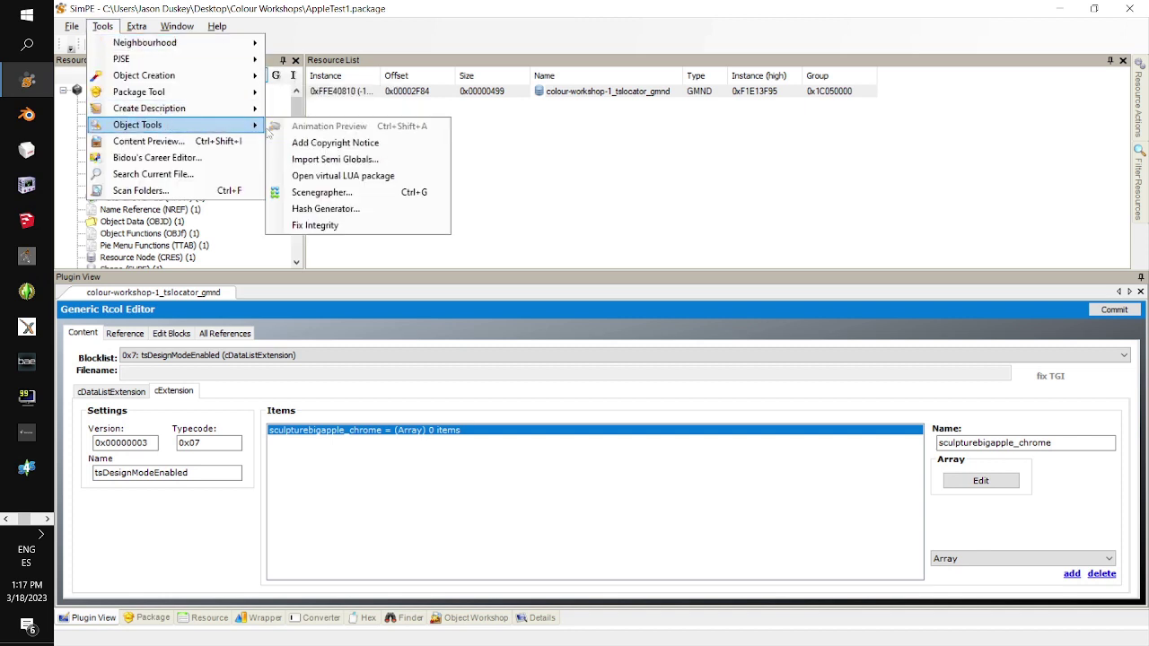
left_click(357, 224)
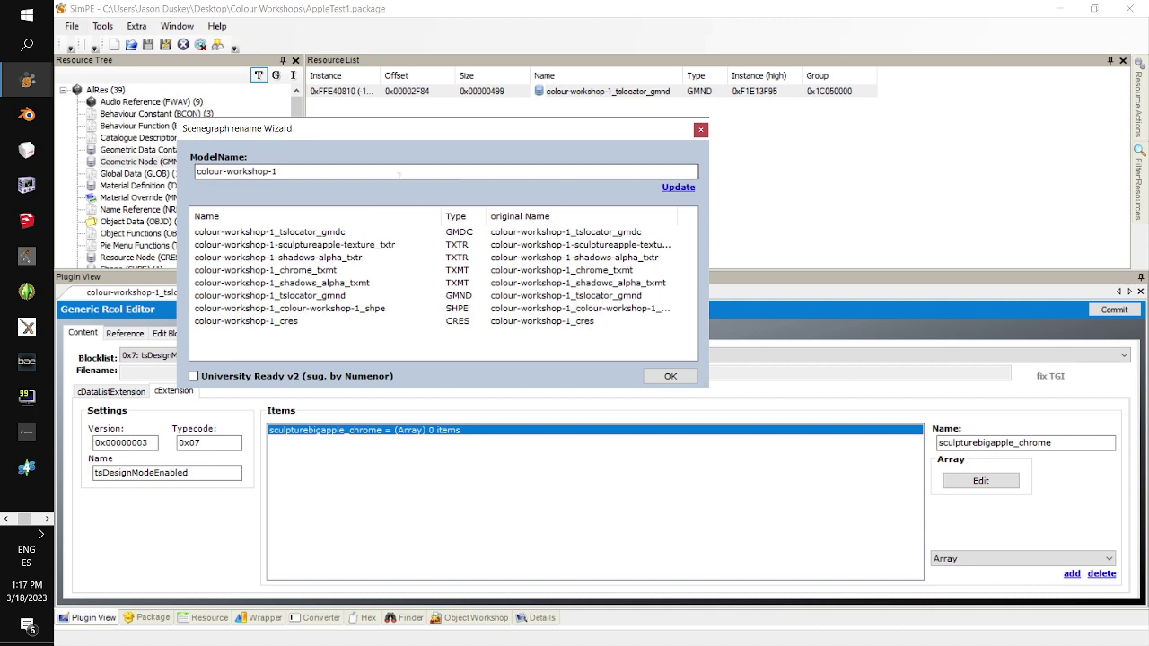
left_click(671, 377)
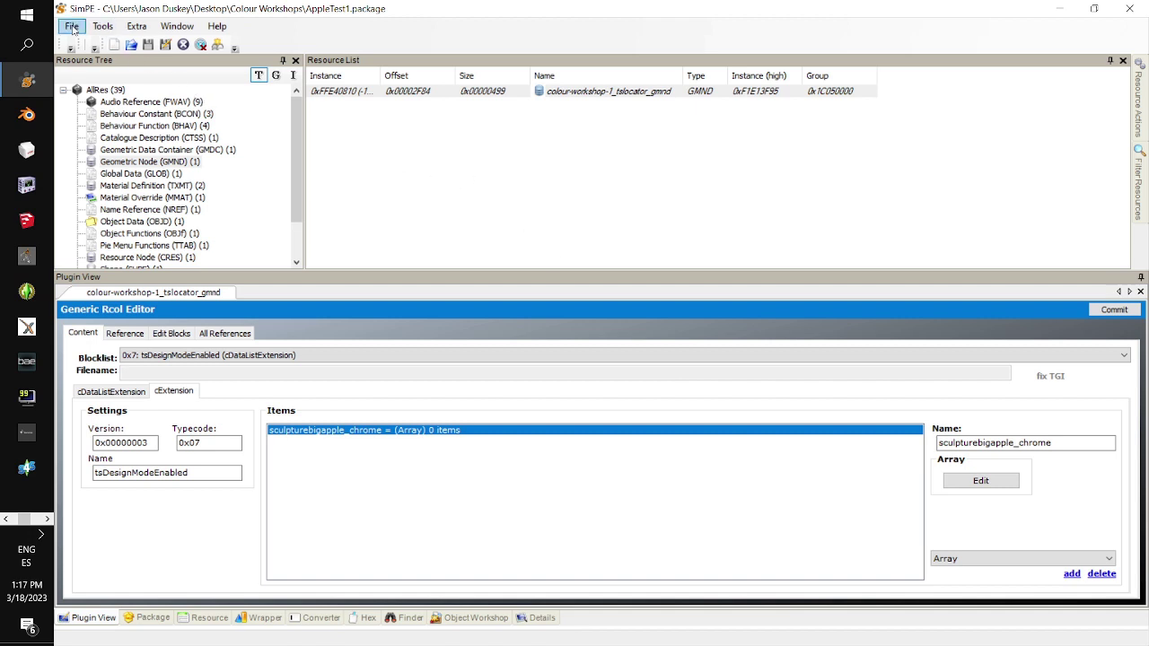
left_click(73, 28)
left_click(120, 109)
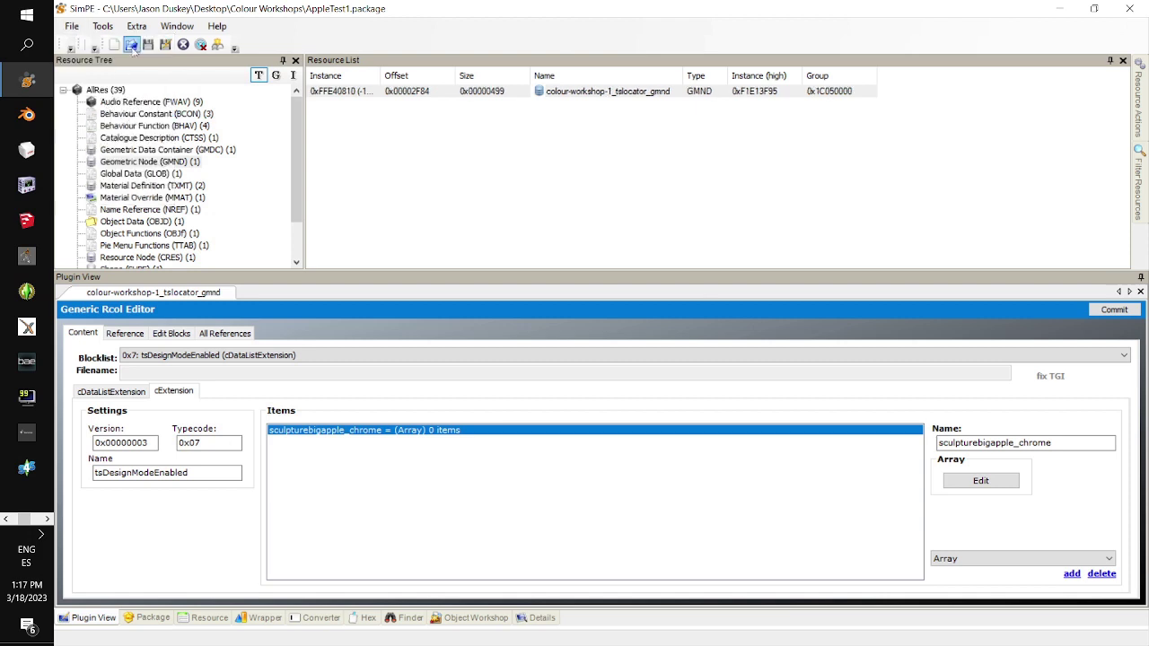
Open the package in Scenegrapher and examine how the MMAT links to the CRES and the chrome TXMT.
left_click(102, 26)
mouse_move(134, 47)
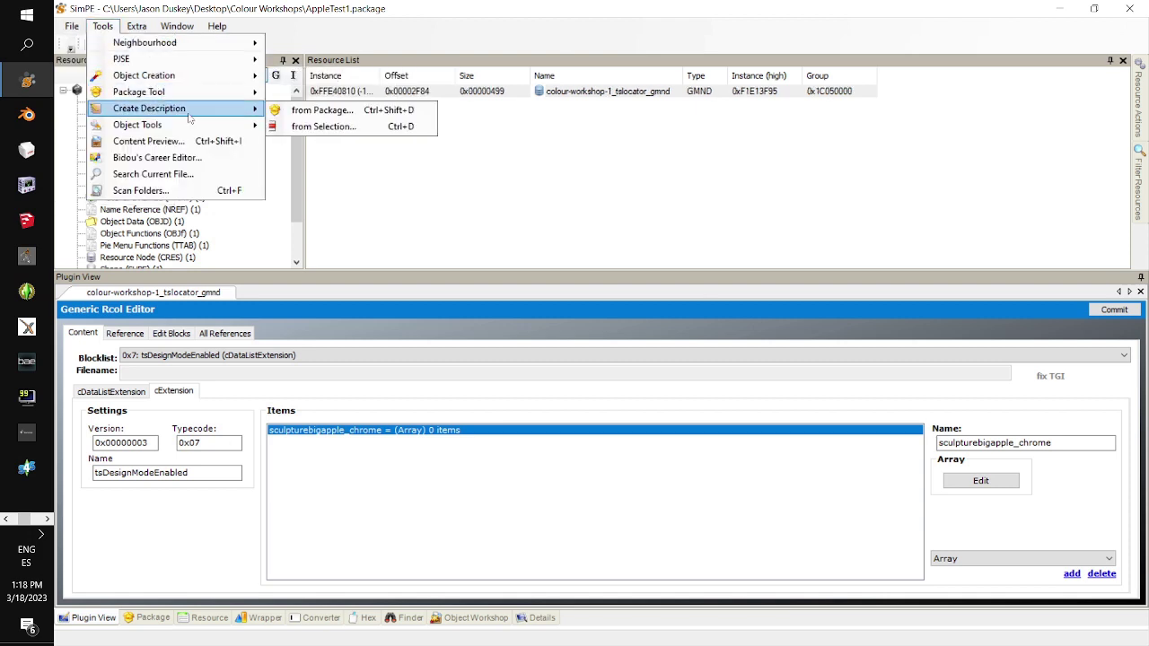
mouse_move(193, 124)
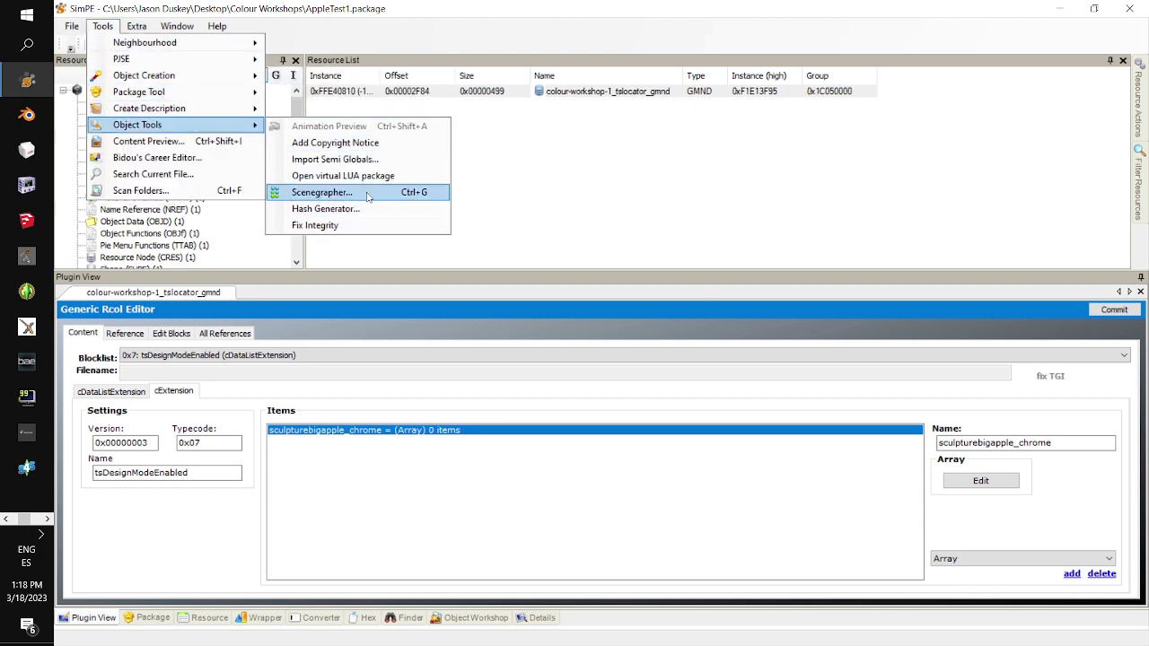
left_click(321, 192)
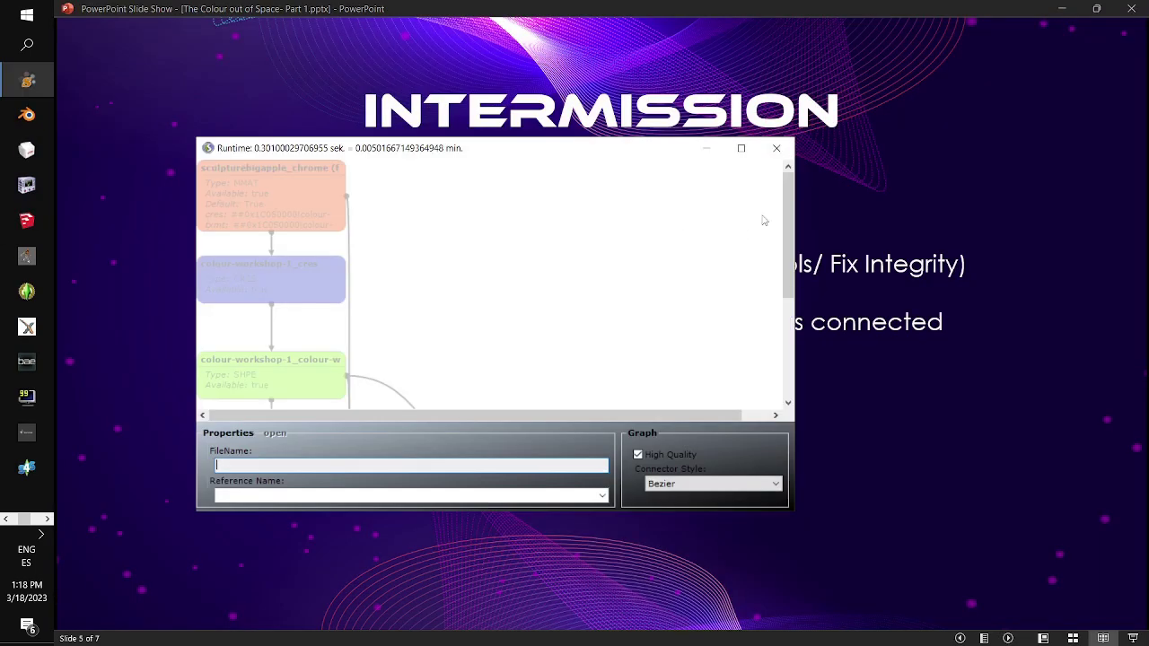
left_click(742, 148)
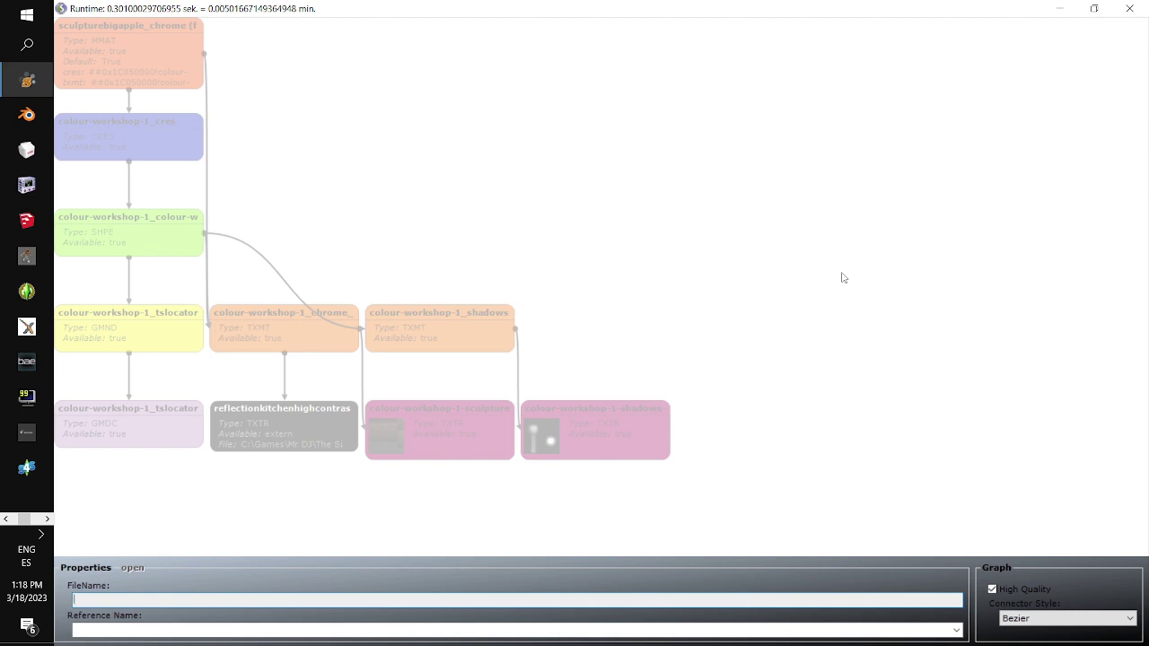
left_click(175, 71)
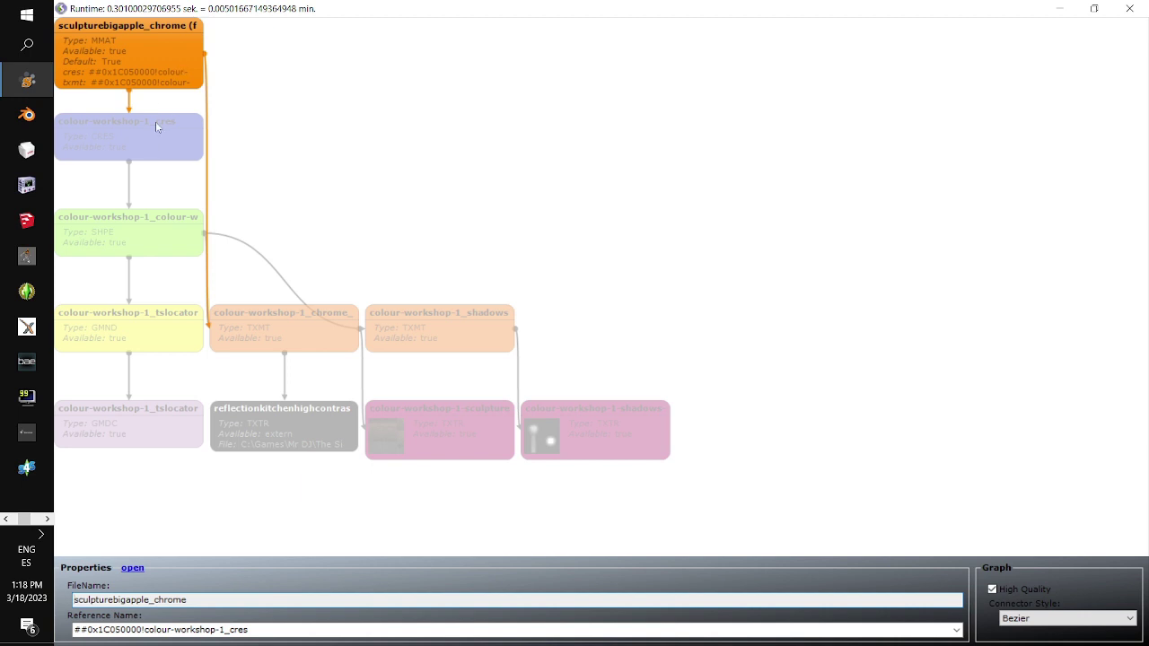
left_click(131, 133)
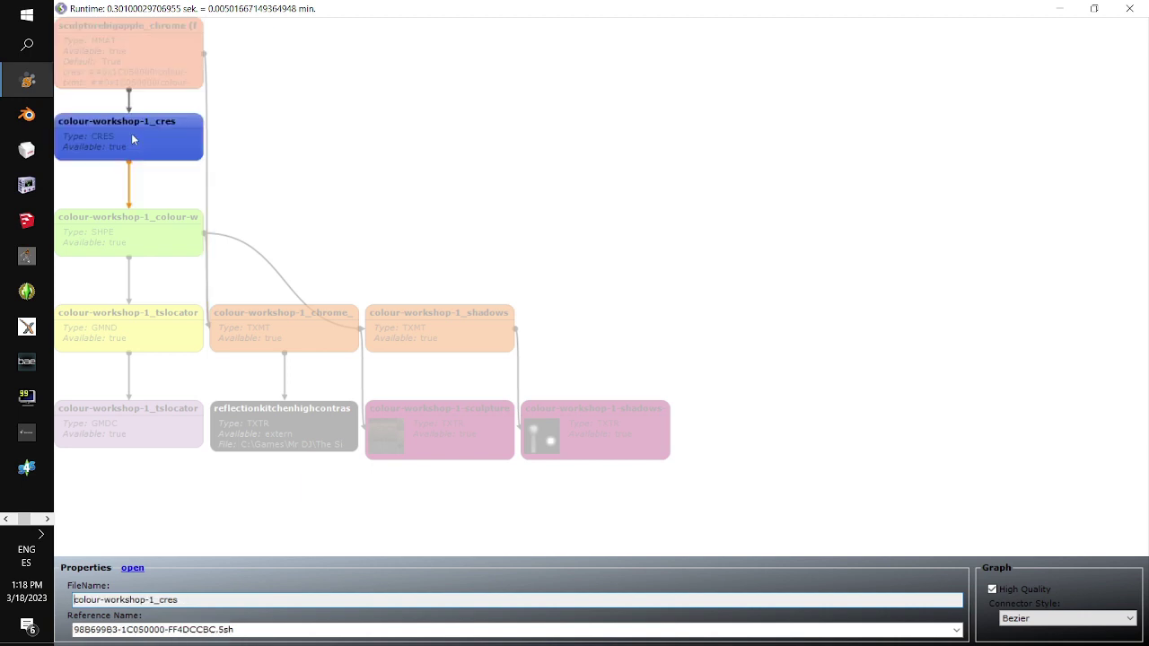
left_click(137, 60)
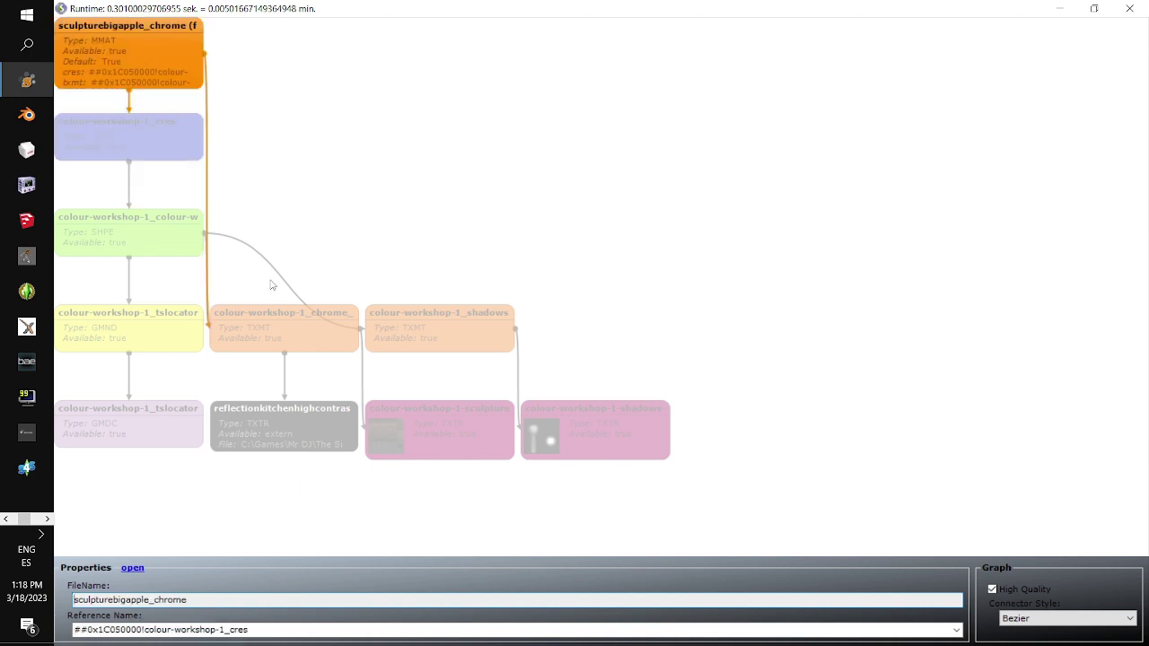
left_click(286, 321)
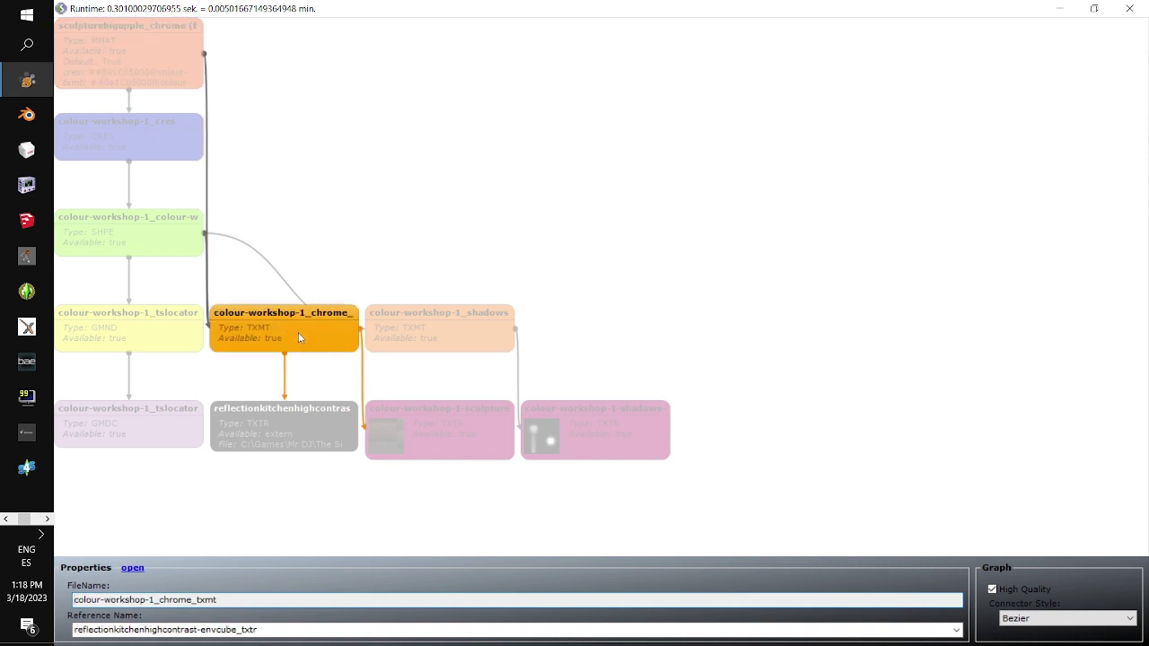
Spread out the chrome TXMT, sculpture texture and reflection texture nodes to examine their links, and close the scenegraph.
left_click_drag(299, 338, 376, 181)
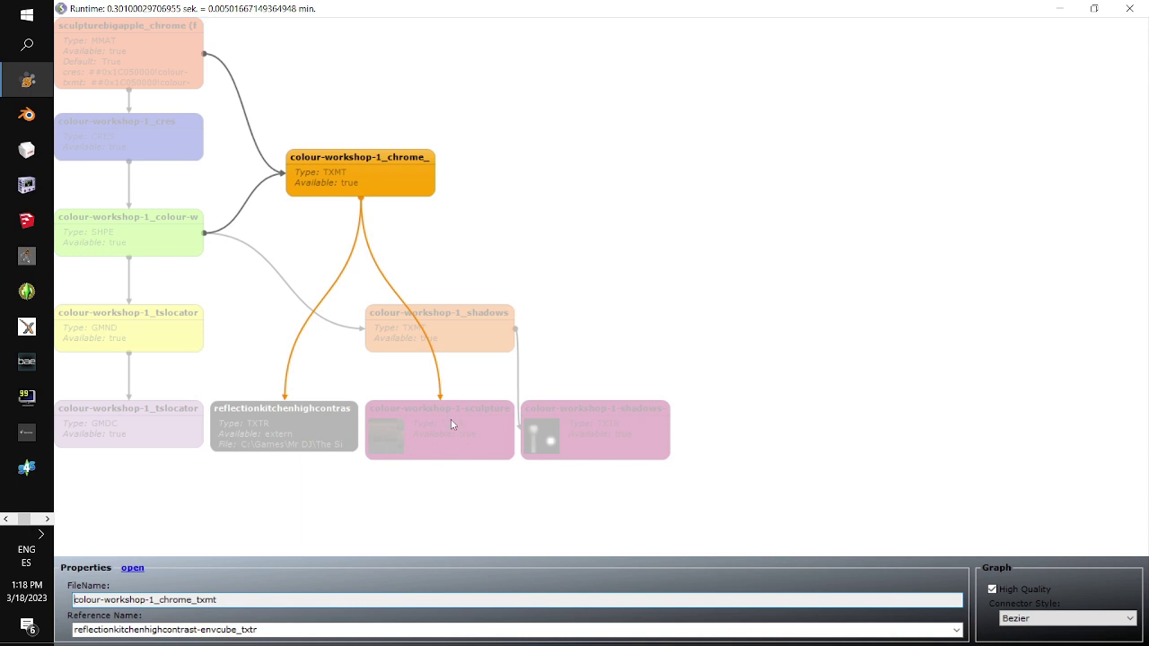
mouse_move(449, 436)
left_mouse_down()
mouse_move(546, 398)
mouse_move(459, 456)
left_mouse_up()
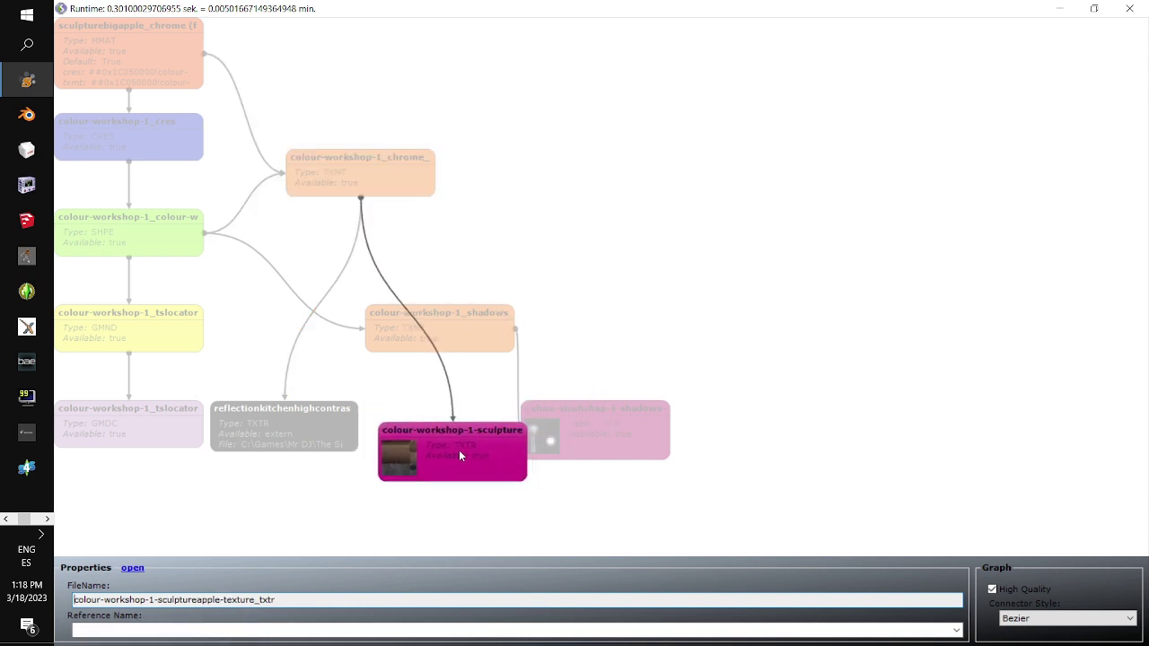
left_click_drag(343, 168, 357, 175)
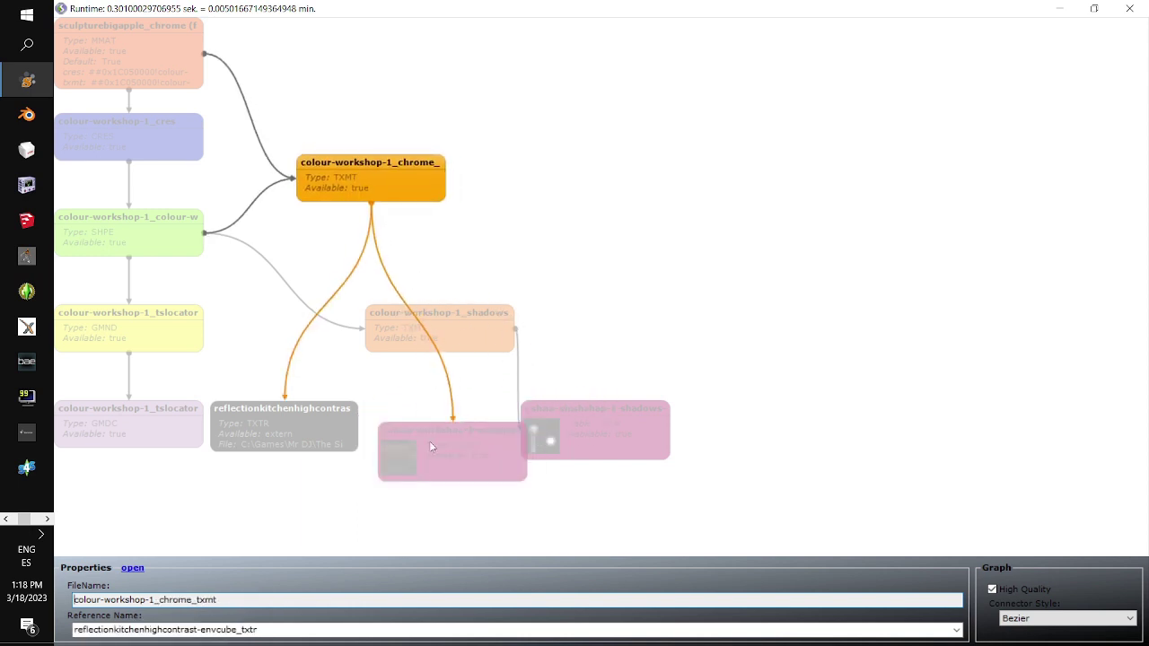
mouse_move(429, 441)
left_mouse_down()
mouse_move(436, 461)
mouse_move(420, 473)
left_mouse_up()
mouse_move(282, 422)
left_mouse_down()
mouse_move(283, 460)
mouse_move(260, 490)
mouse_move(297, 490)
mouse_move(212, 490)
mouse_move(248, 489)
mouse_move(220, 489)
mouse_move(236, 489)
left_mouse_up()
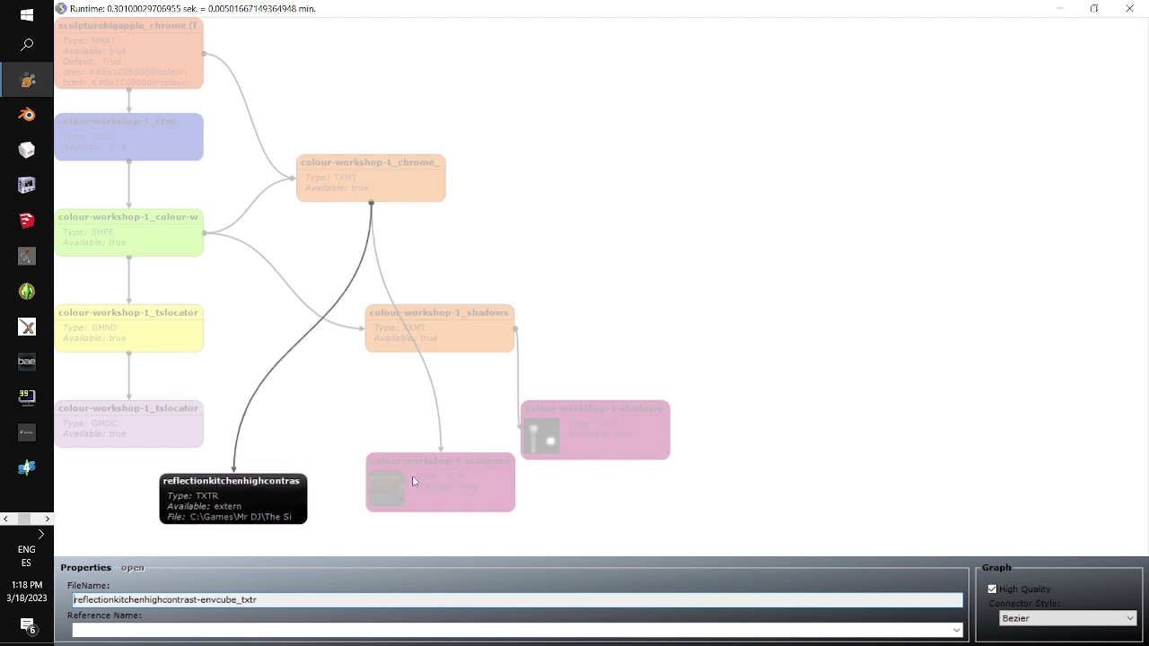
mouse_move(412, 481)
left_mouse_down()
mouse_move(370, 492)
mouse_move(421, 508)
mouse_move(405, 529)
mouse_move(398, 495)
mouse_move(417, 495)
mouse_move(377, 493)
mouse_move(365, 462)
left_mouse_up()
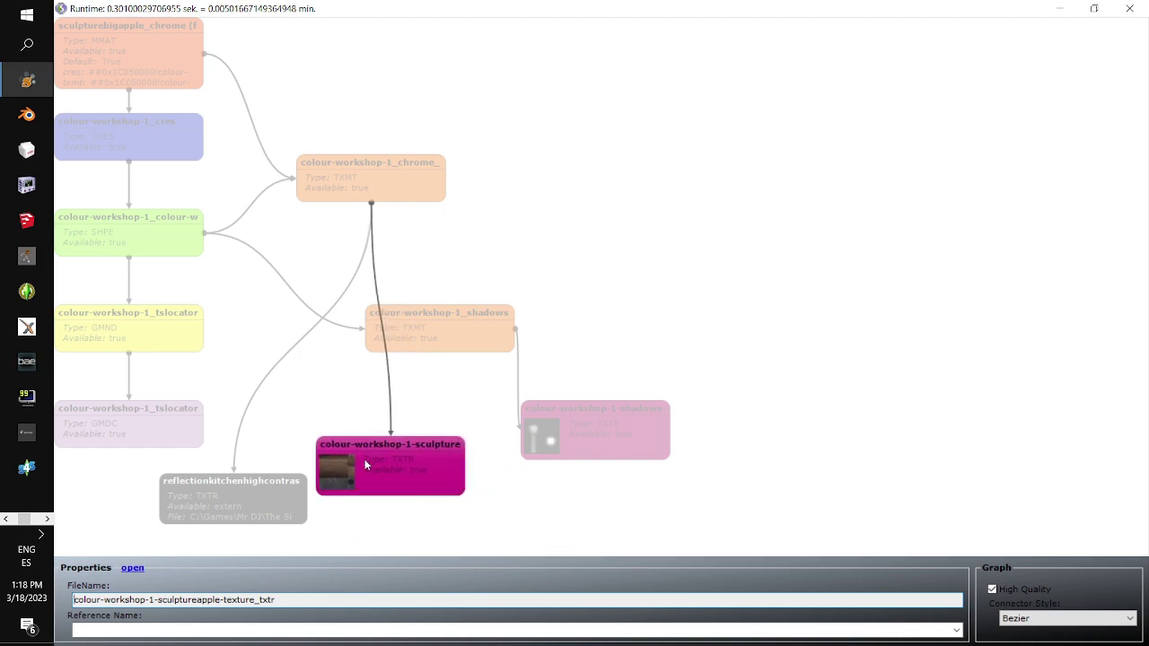
left_click(1129, 9)
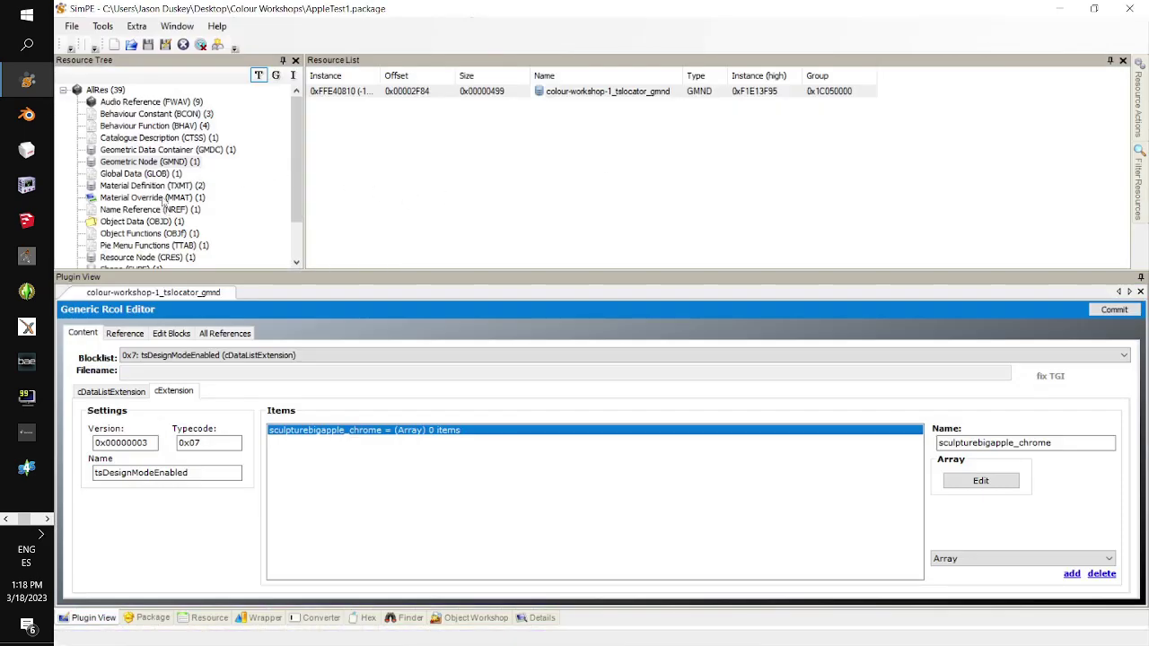
Open the chrome Material Override, preview its recolour, rotate the apple sculpture to inspect it, and close the preview.
left_click(165, 197)
left_click(440, 91)
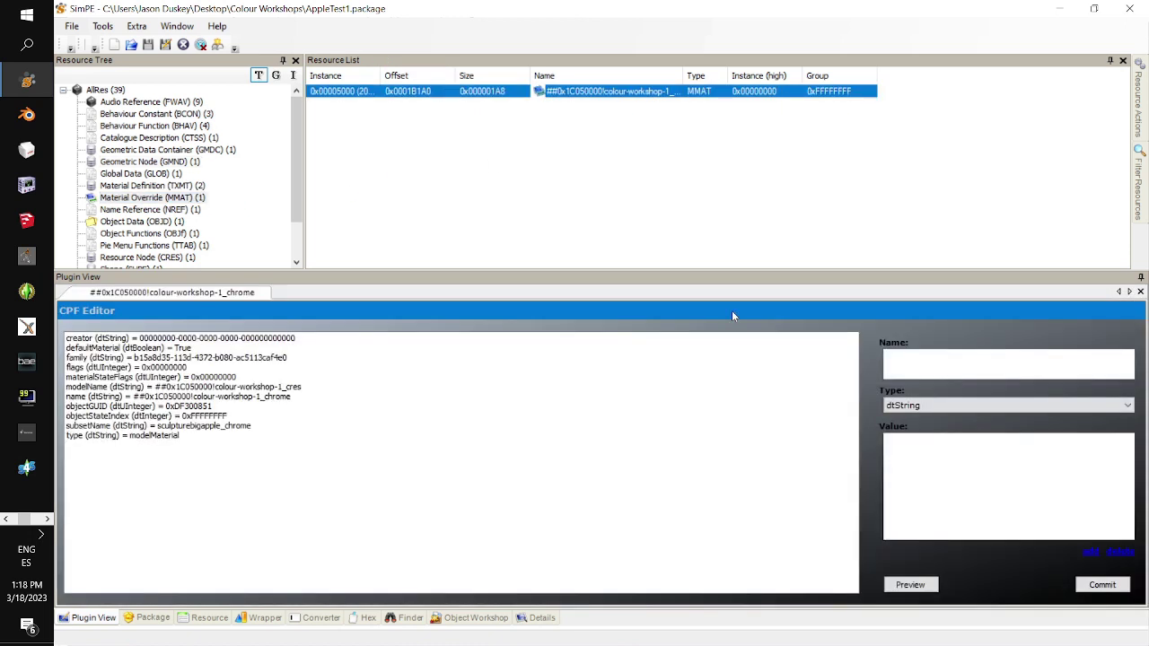
left_click(922, 586)
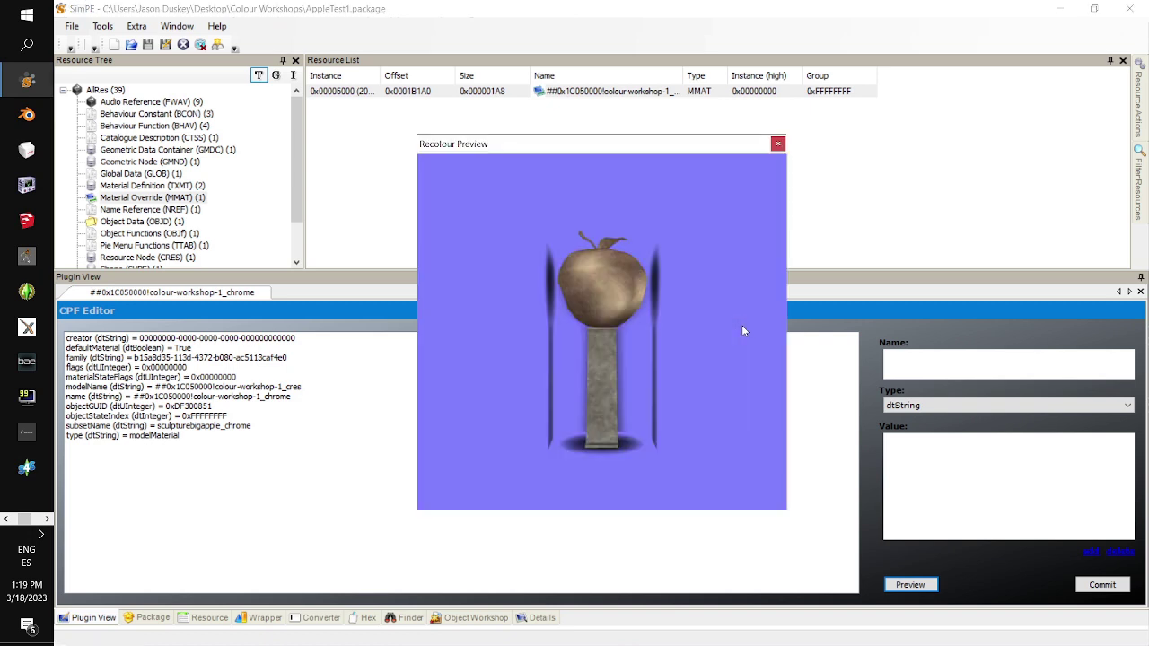
mouse_move(626, 354)
left_mouse_down()
mouse_move(613, 381)
mouse_move(652, 424)
mouse_move(756, 411)
mouse_move(457, 406)
mouse_move(723, 406)
mouse_move(531, 405)
mouse_move(515, 430)
mouse_move(512, 412)
mouse_move(482, 414)
mouse_move(450, 393)
left_mouse_up()
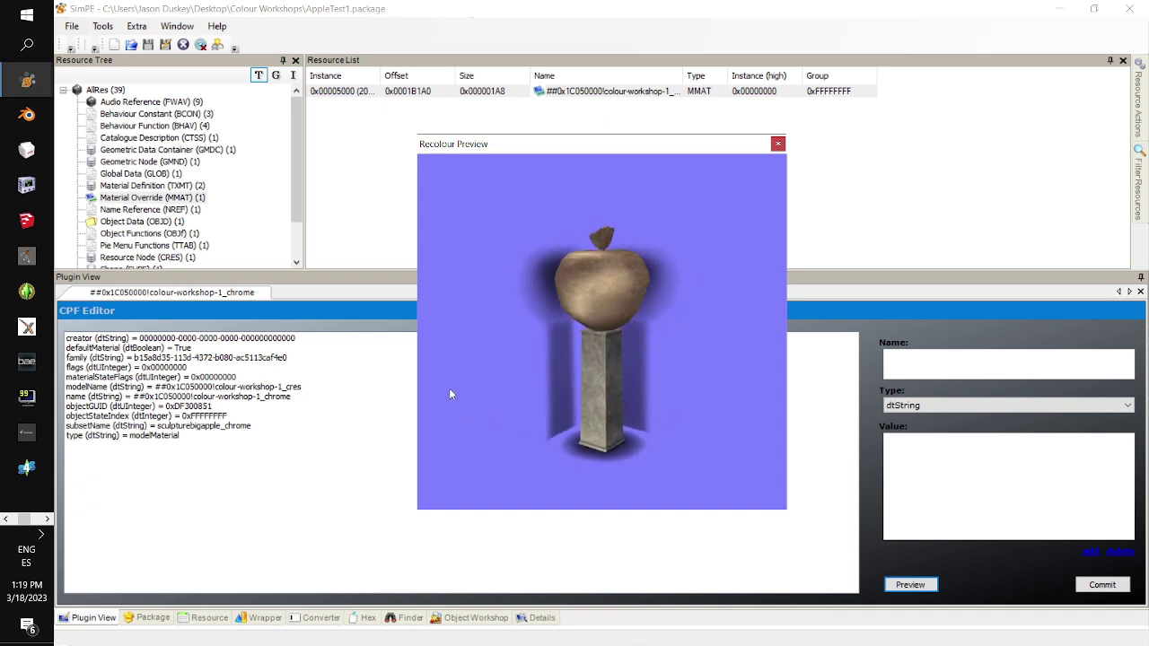
left_click(777, 142)
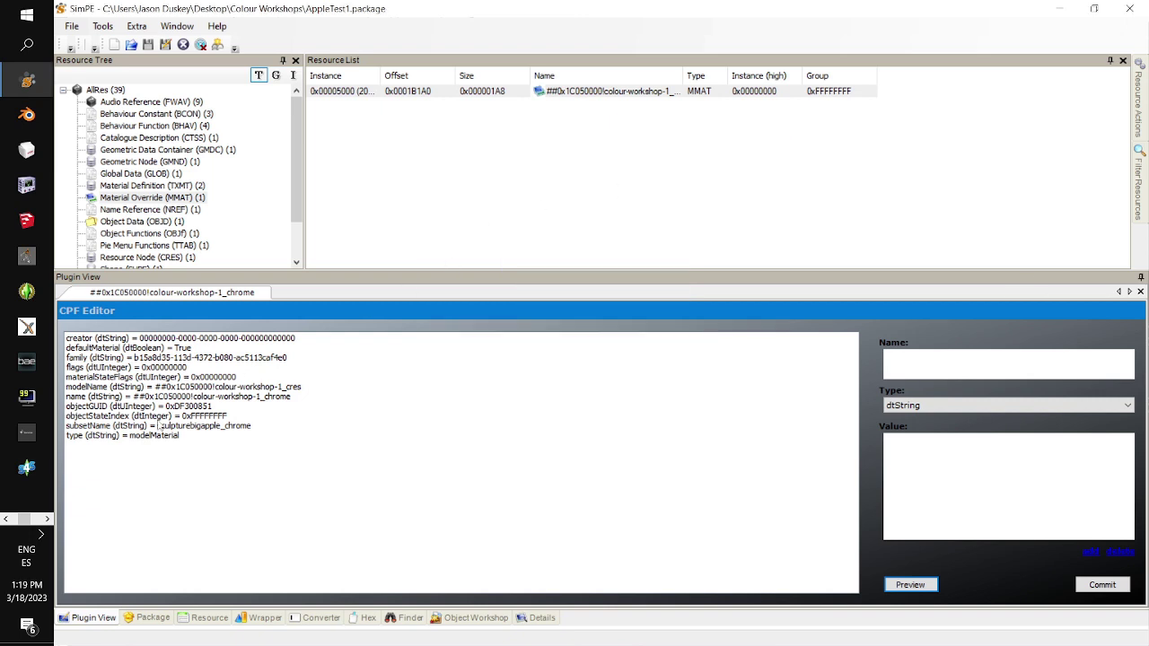
Switch to the PowerPoint slide show and advance to the slide on manually adding more recolors.
left_click(47, 520)
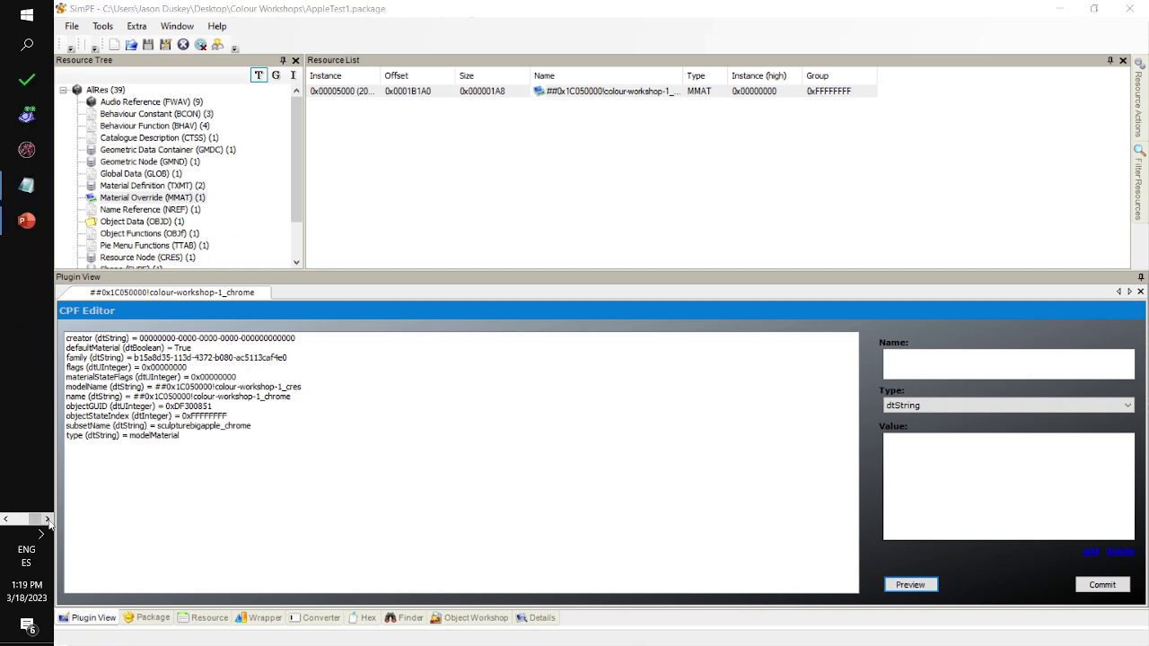
left_click(26, 221)
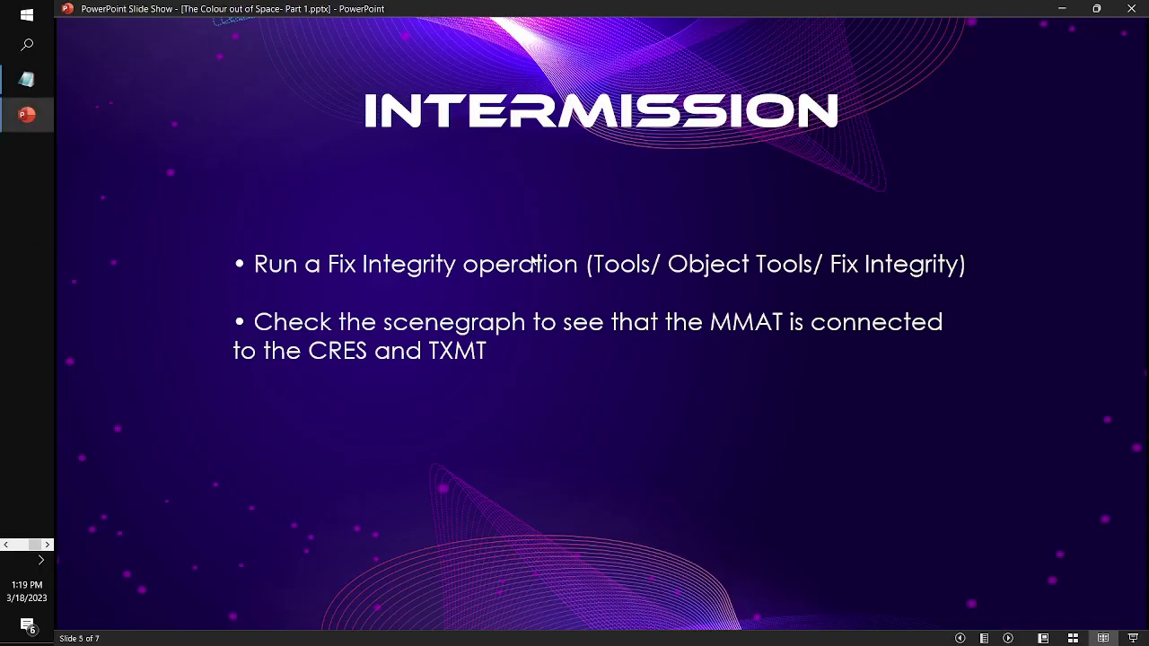
left_click(533, 260)
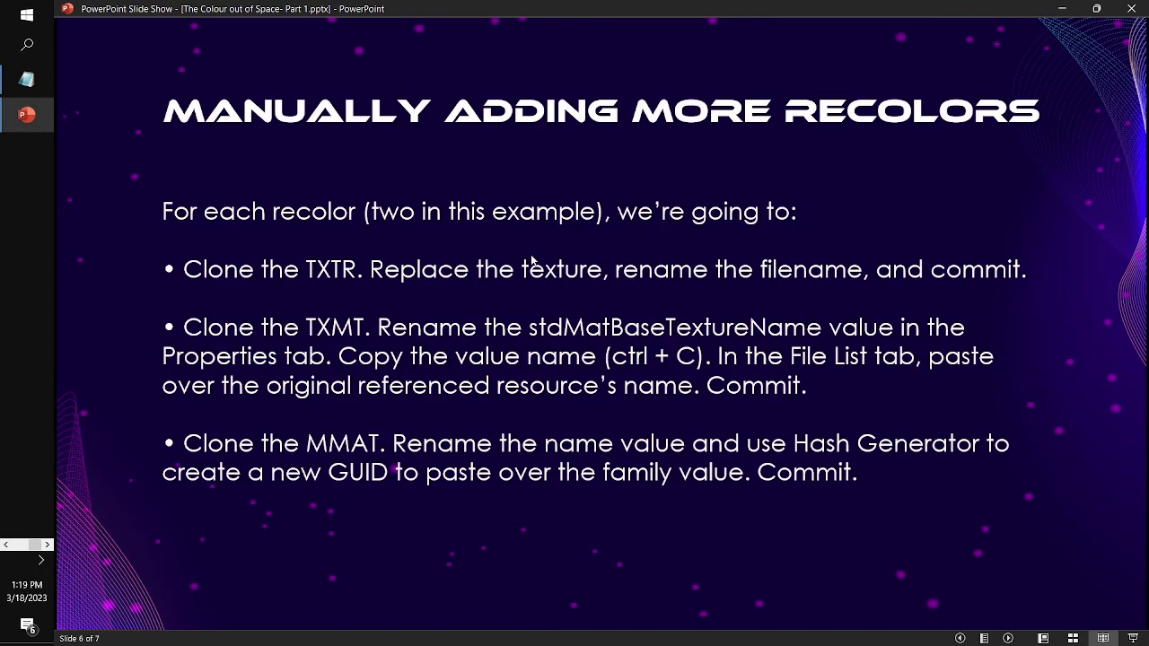
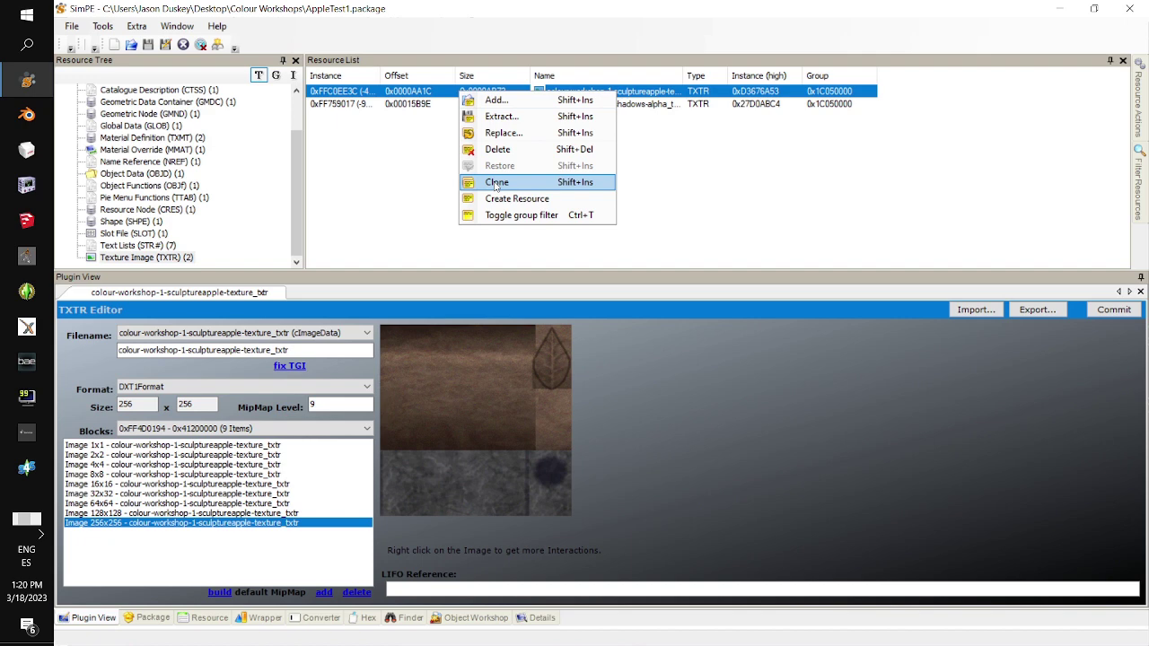
Clone the sculptureapple texture TXTR and rename the copy colour-workshop-1-sculptureapple-texturered_txtr.
left_click(497, 184)
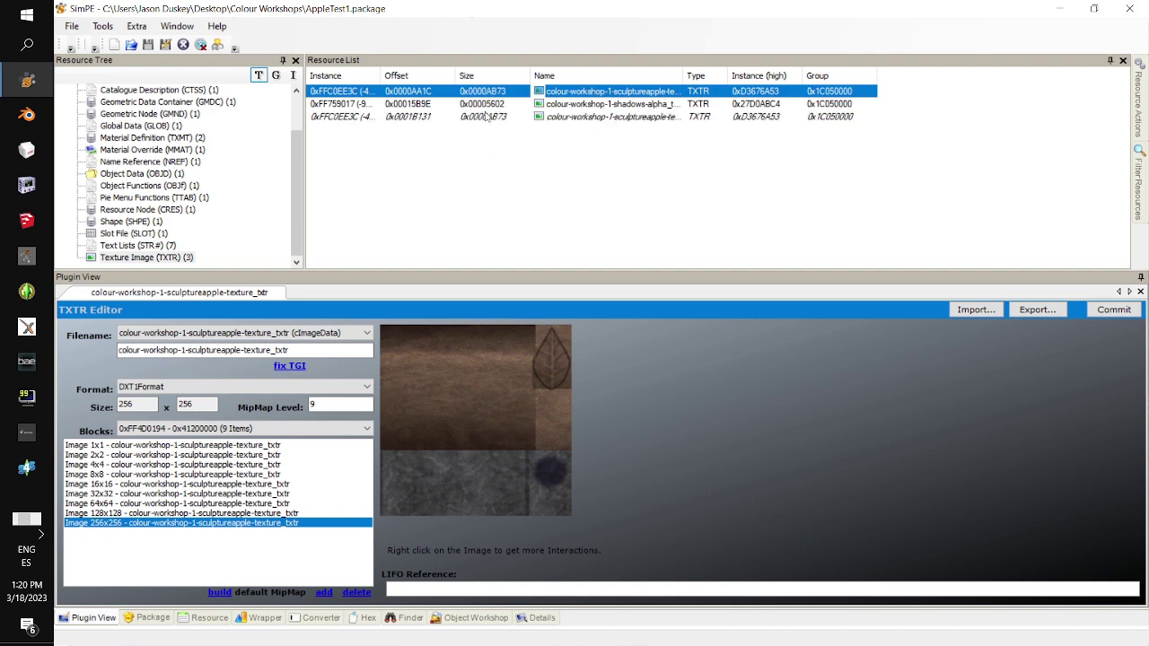
left_click(488, 118)
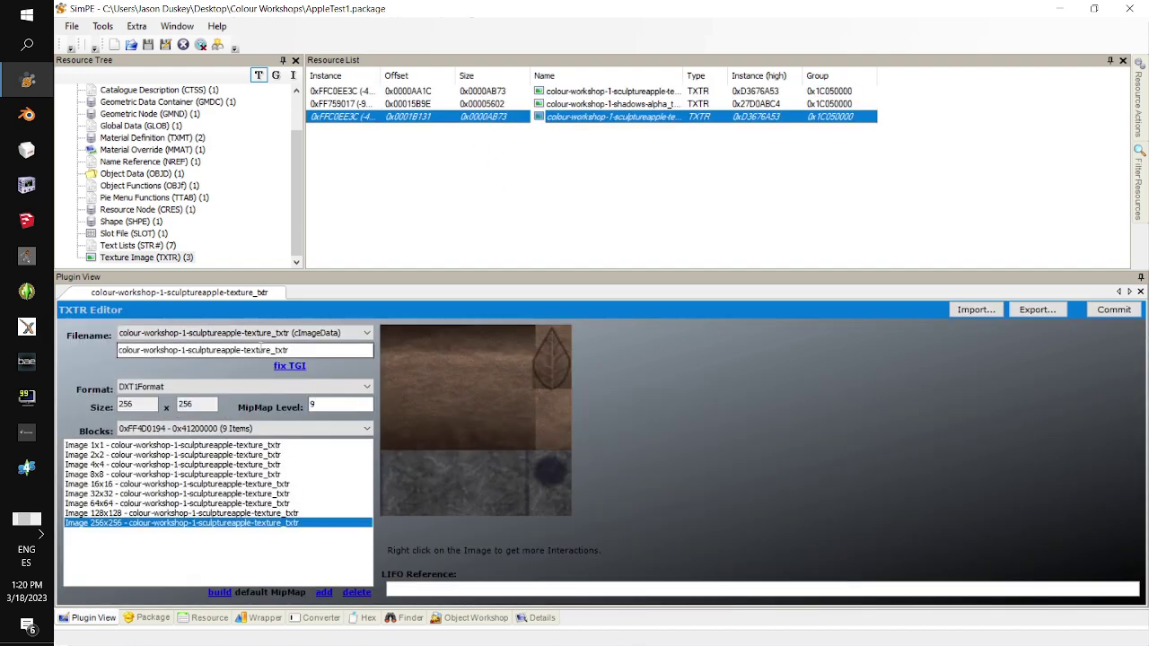
left_click(269, 350)
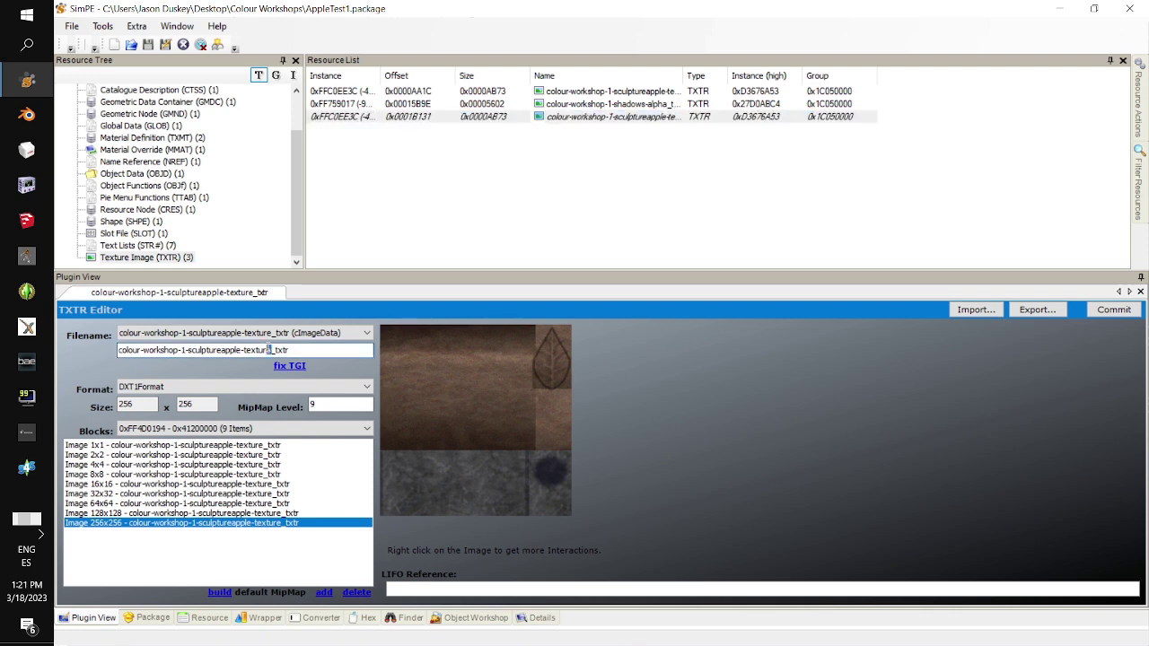
left_click(272, 350)
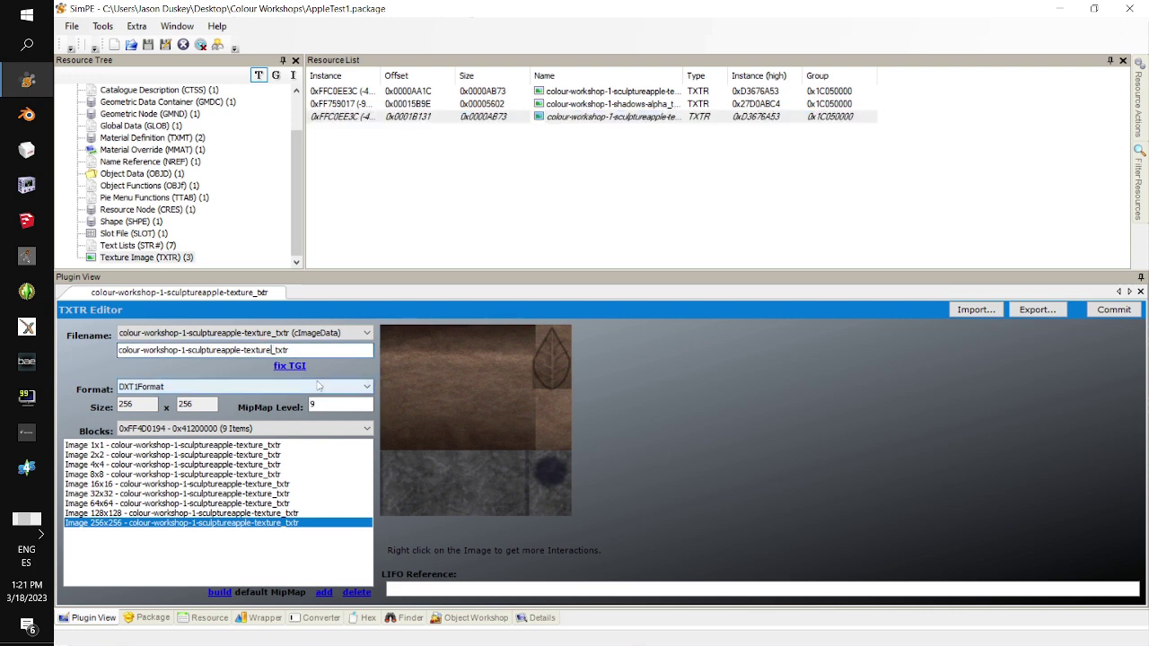
type("red")
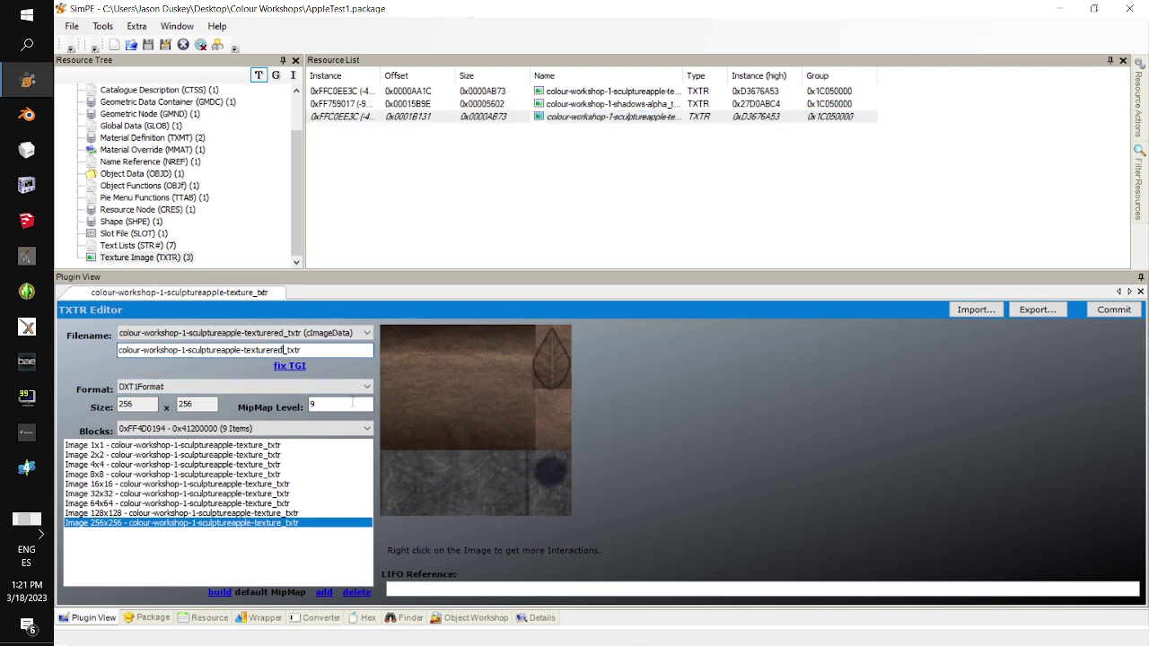
Replace the red copy's image with AppleRed.png, built with DDS Builder in DXT3Format, and commit the texture.
right_click(427, 375)
left_click(467, 467)
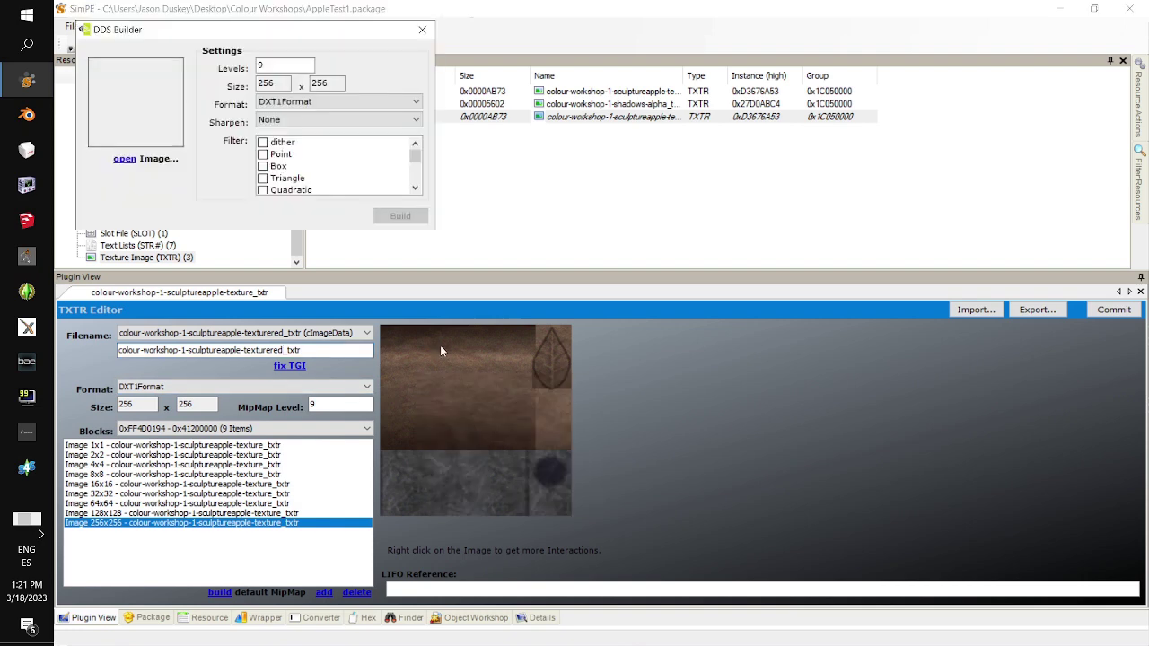
left_click(125, 160)
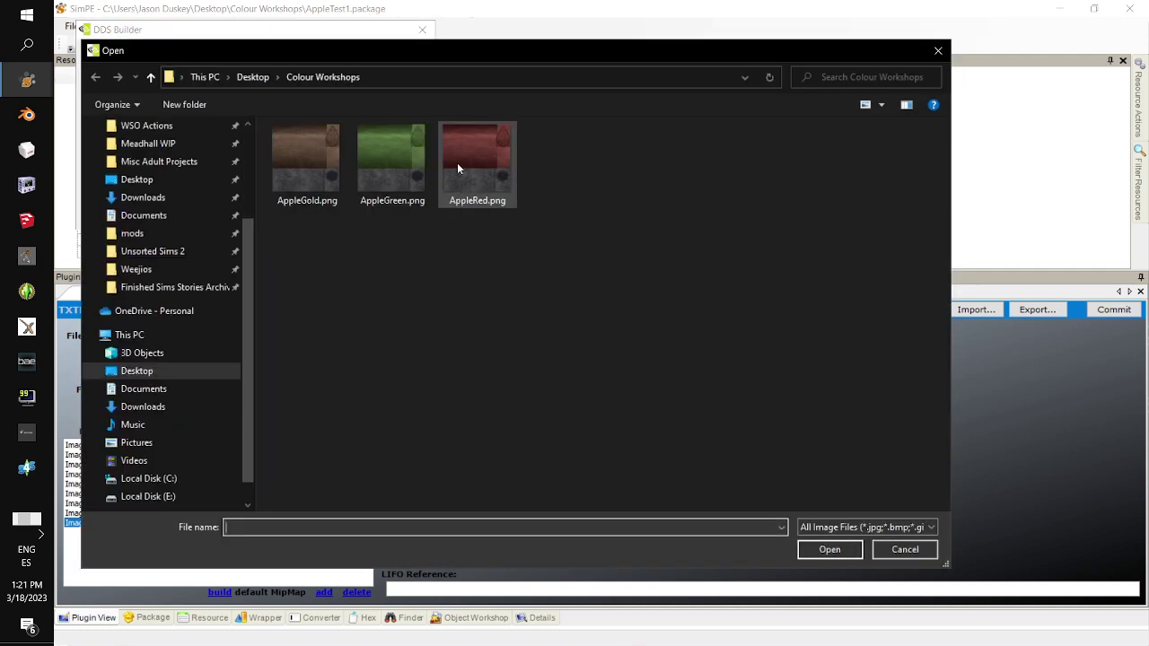
double_click(470, 170)
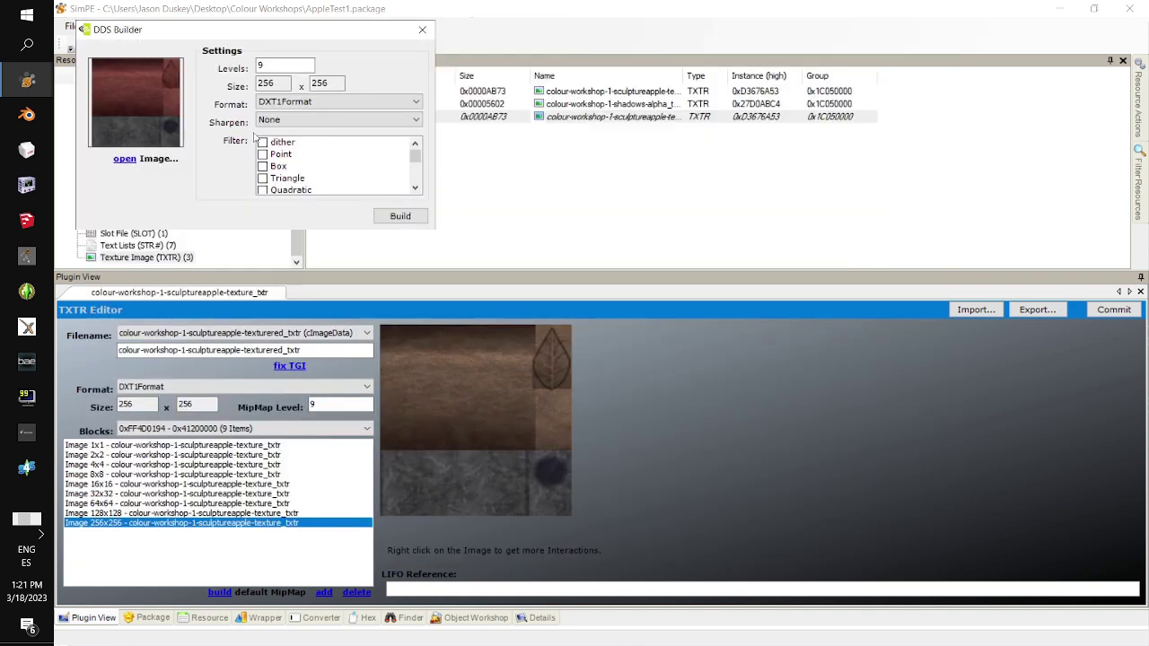
left_click(285, 103)
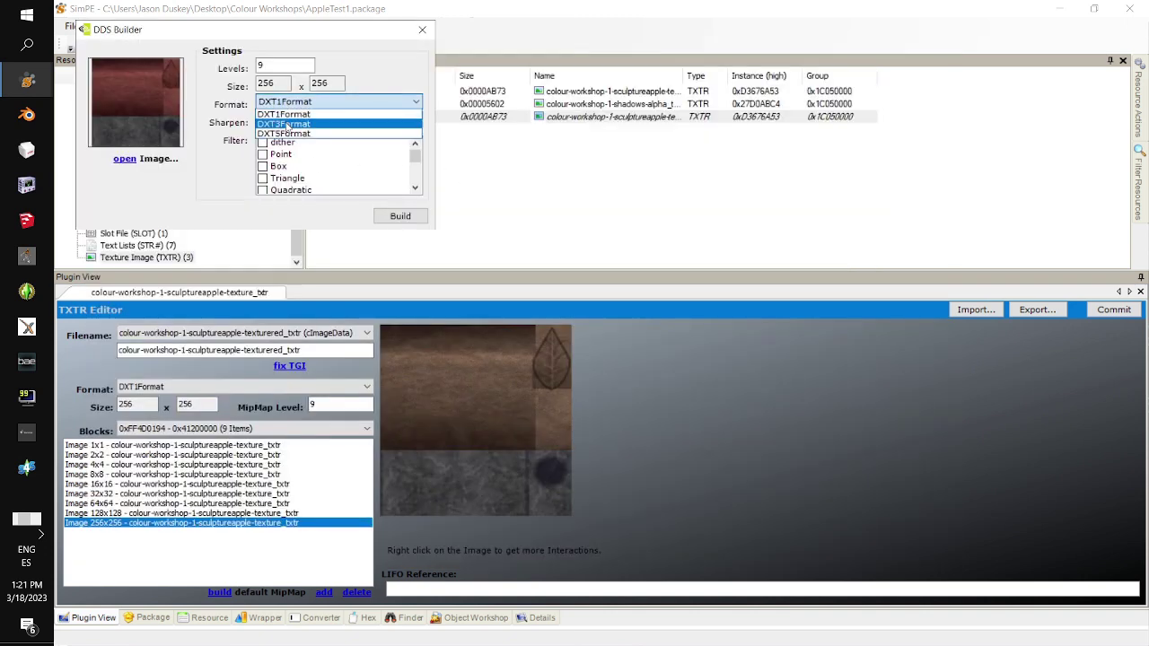
left_click(285, 124)
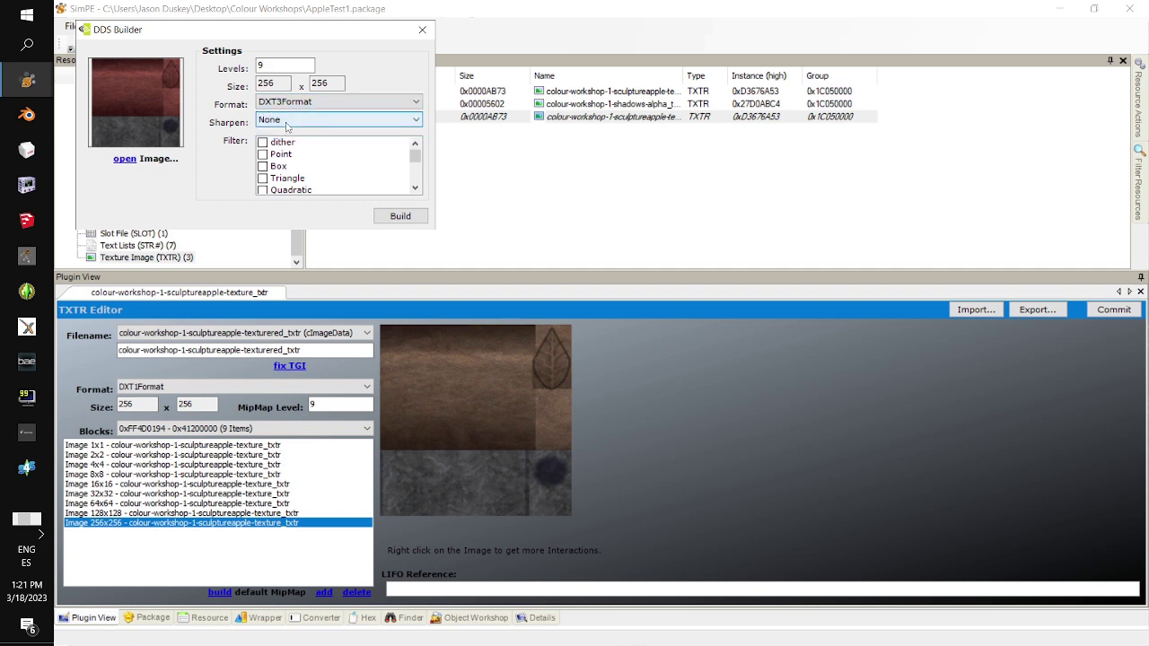
left_click(404, 218)
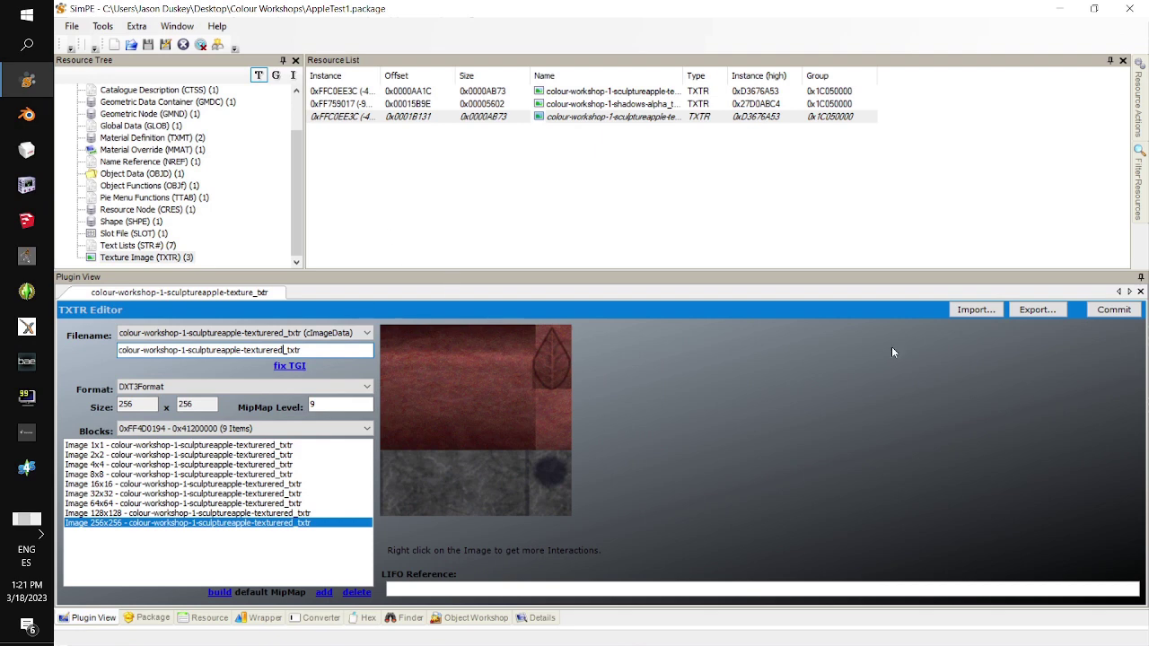
left_click(1111, 310)
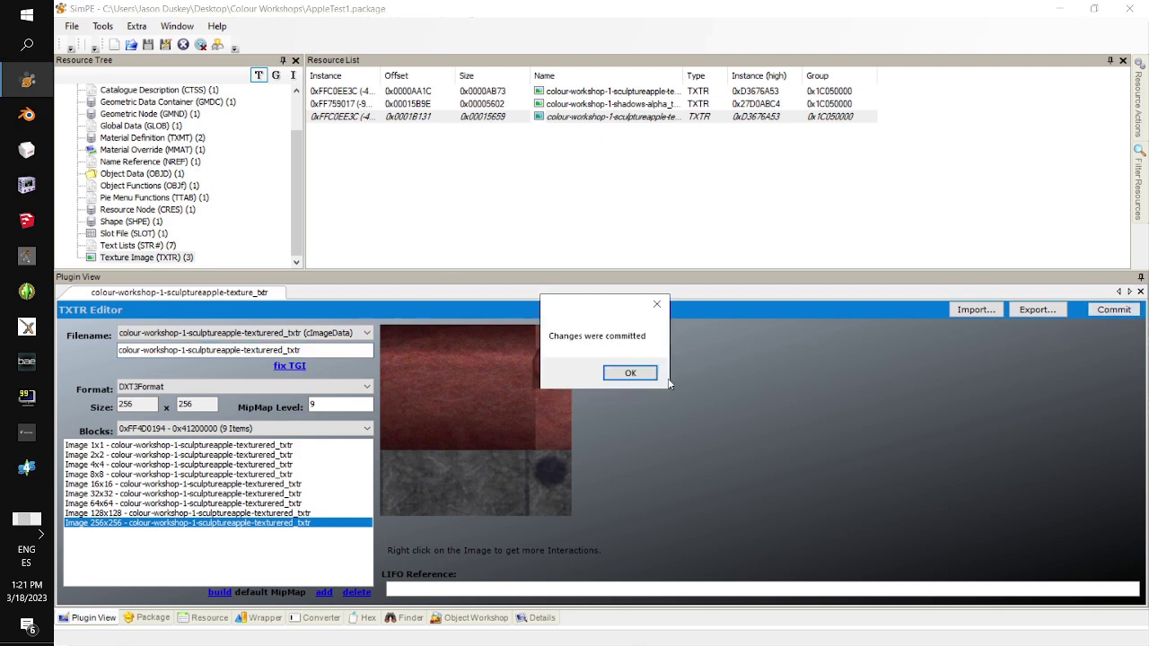
left_click(618, 375)
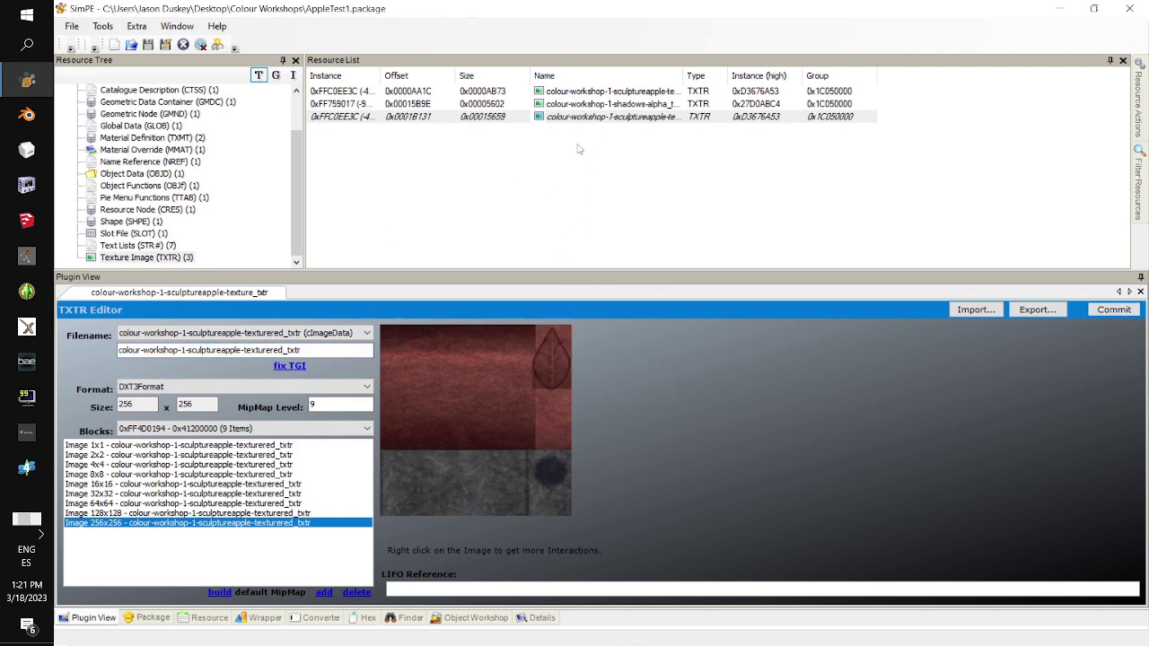
Clone the red texture TXTR and rename the copy colour-workshop-1-sculptureapple-texturegreen_txtr.
right_click(600, 117)
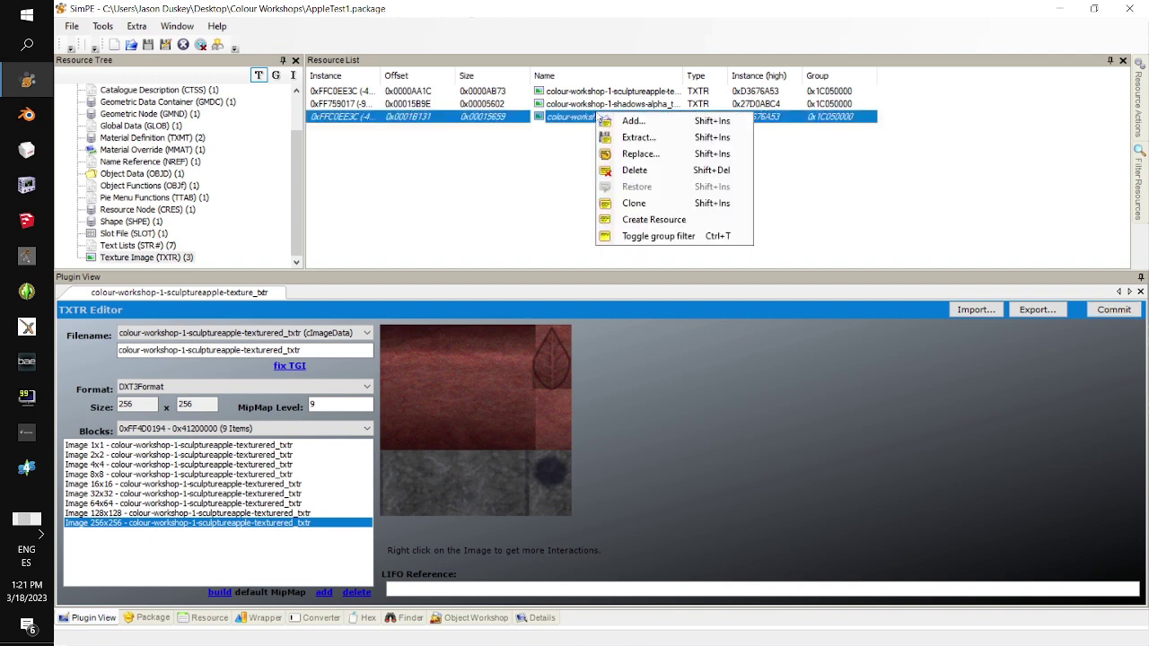
left_click(648, 207)
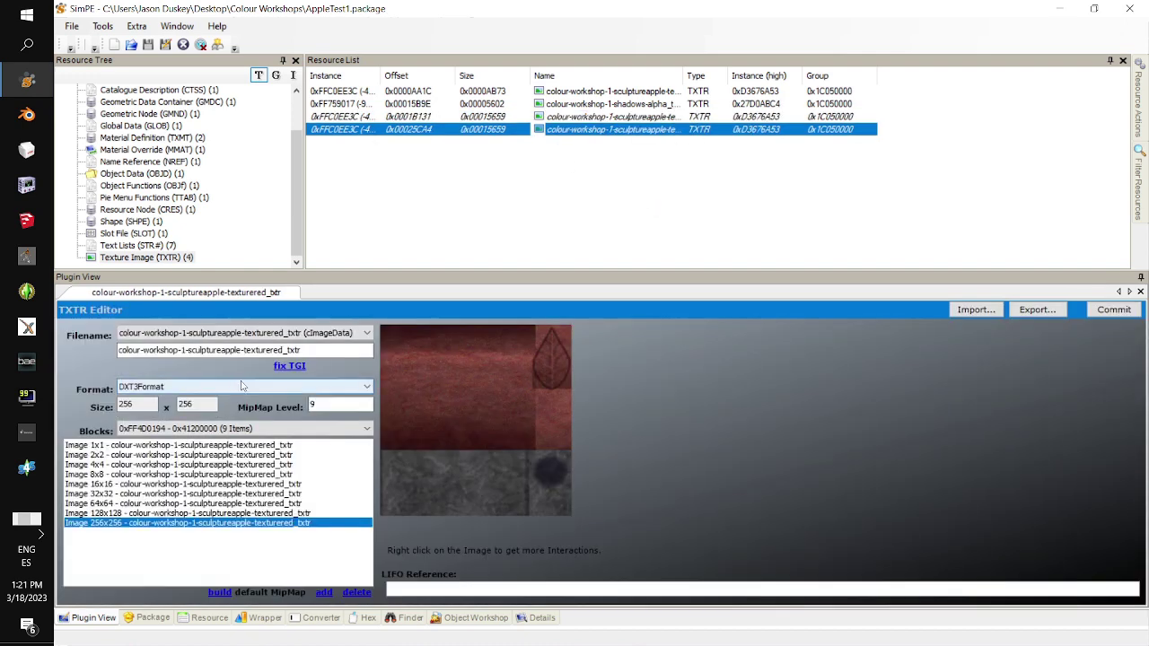
left_click(285, 350)
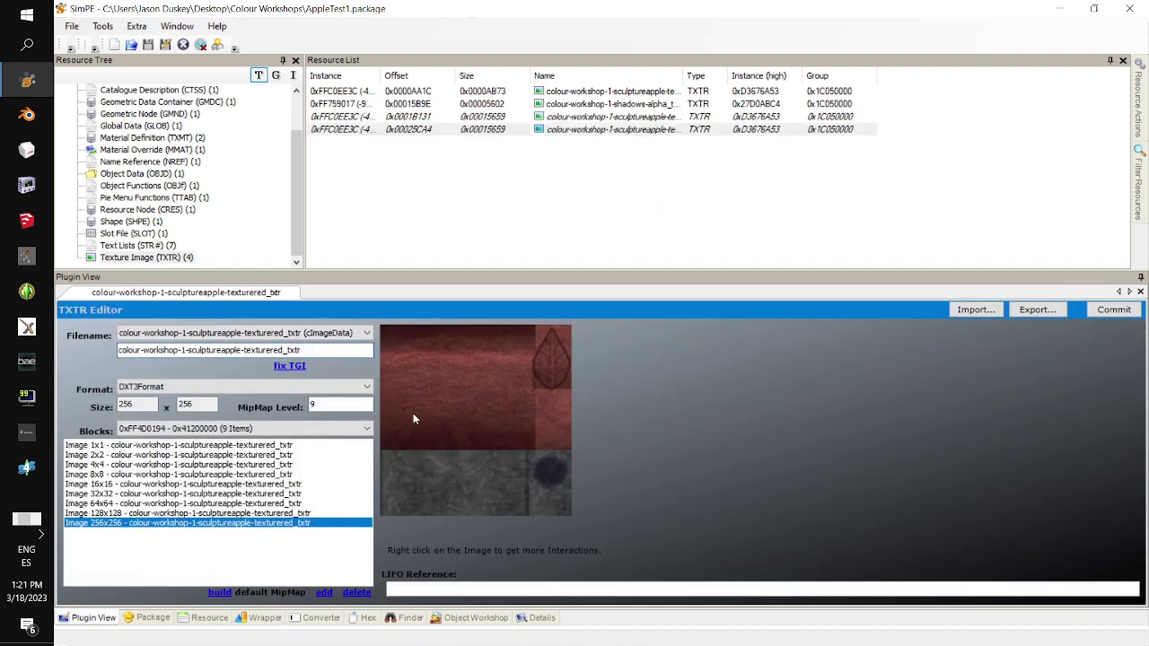
key("BackSpace")
type("green")
Replace the green copy's image with AppleGreen.png using DDS Builder and commit the texture.
right_click(477, 386)
left_click(521, 481)
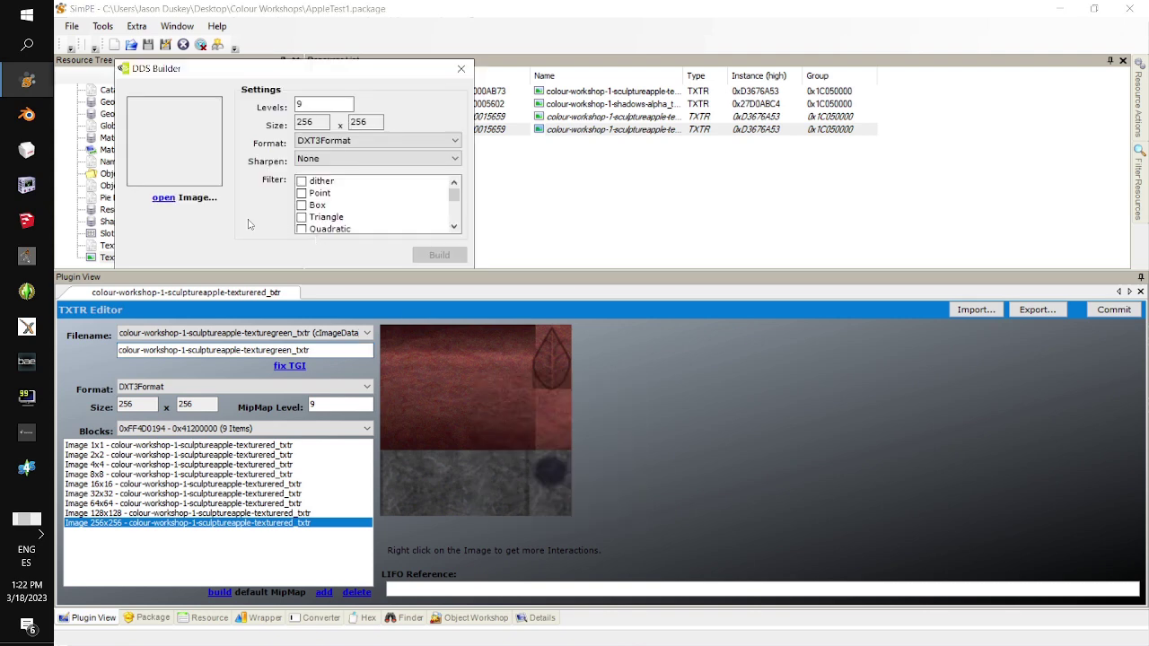
left_click(164, 198)
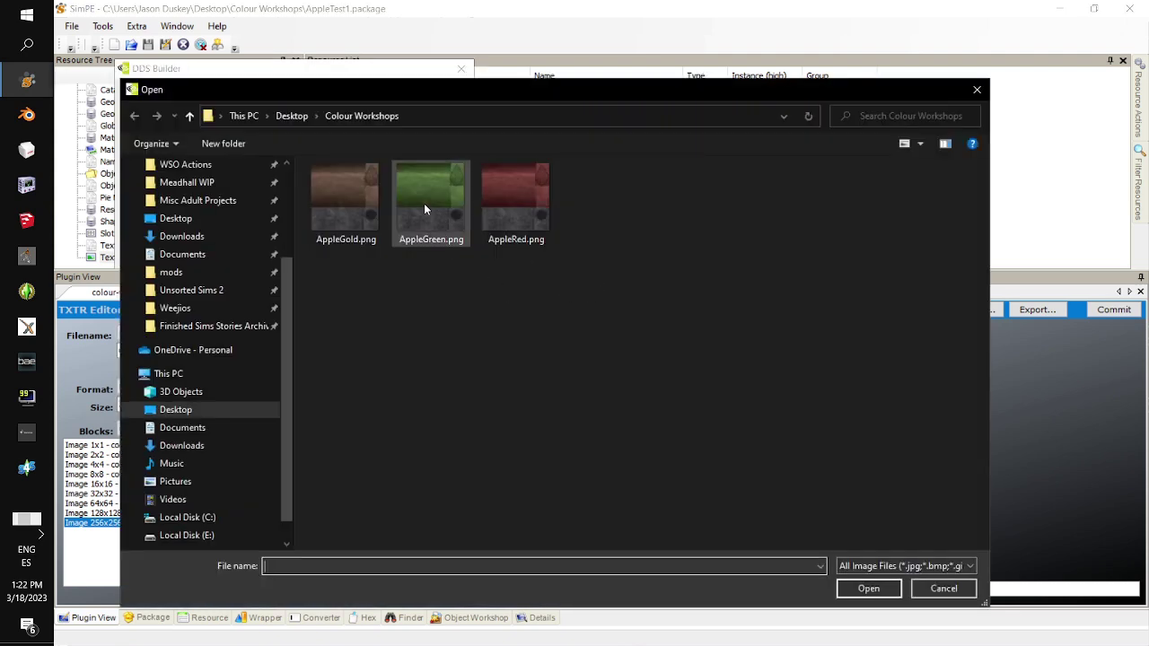
double_click(424, 207)
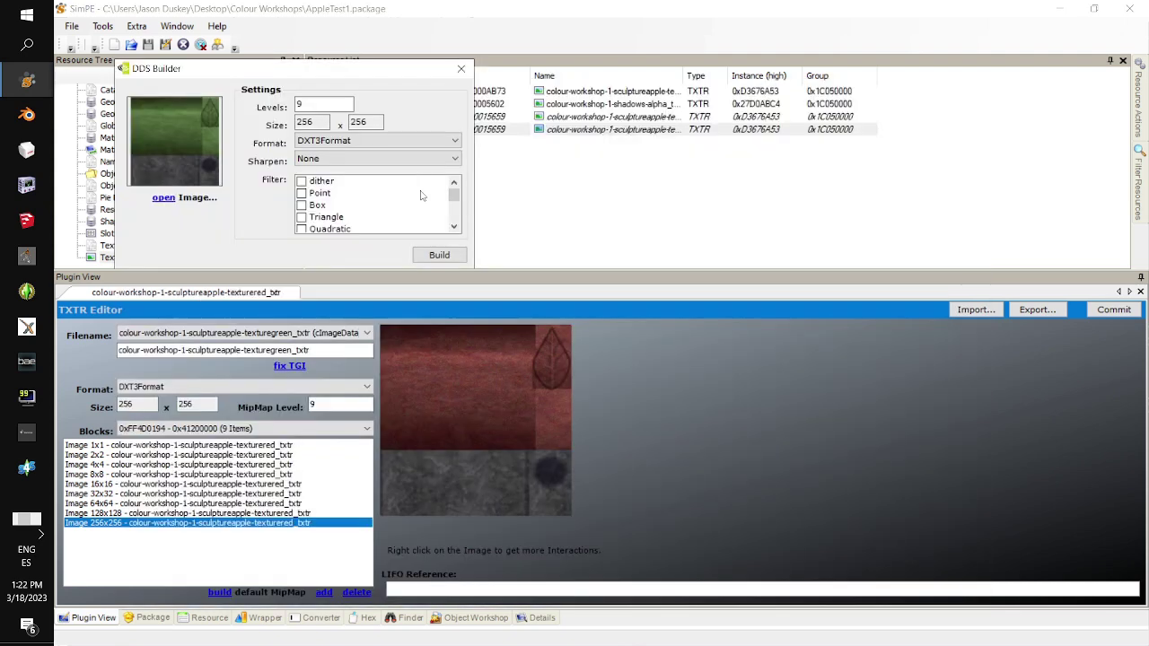
left_click(440, 256)
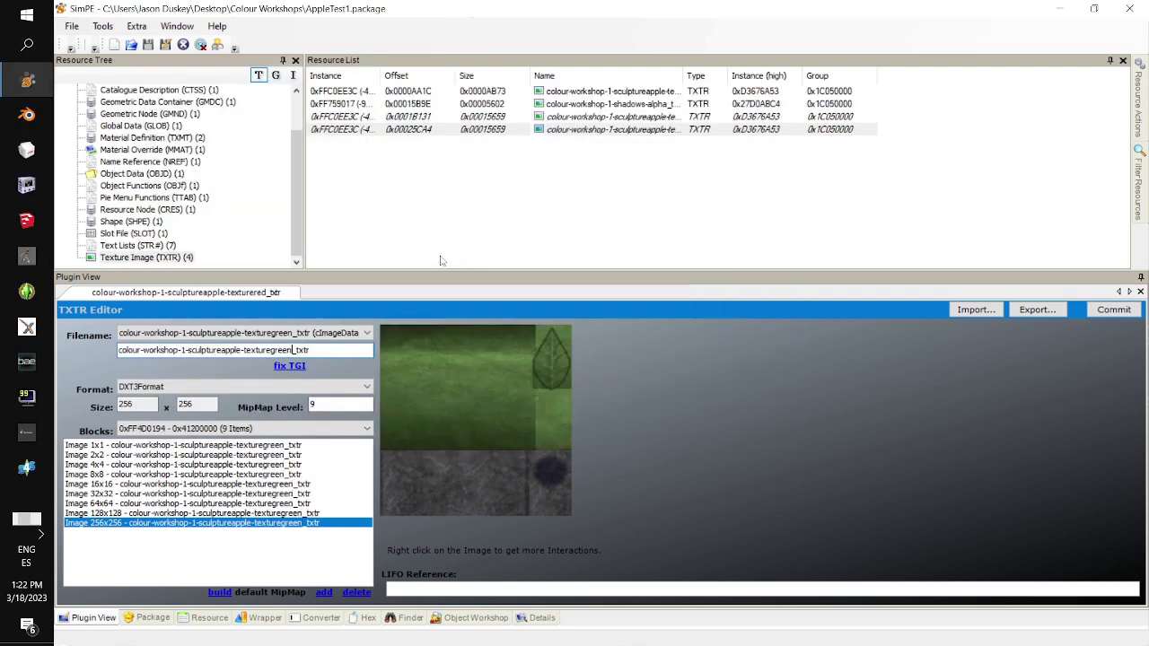
left_click(1114, 311)
left_click(633, 377)
Clone the colour-workshop-1_chrome_txmt Material Definition.
scroll(219, 202, "up", 1)
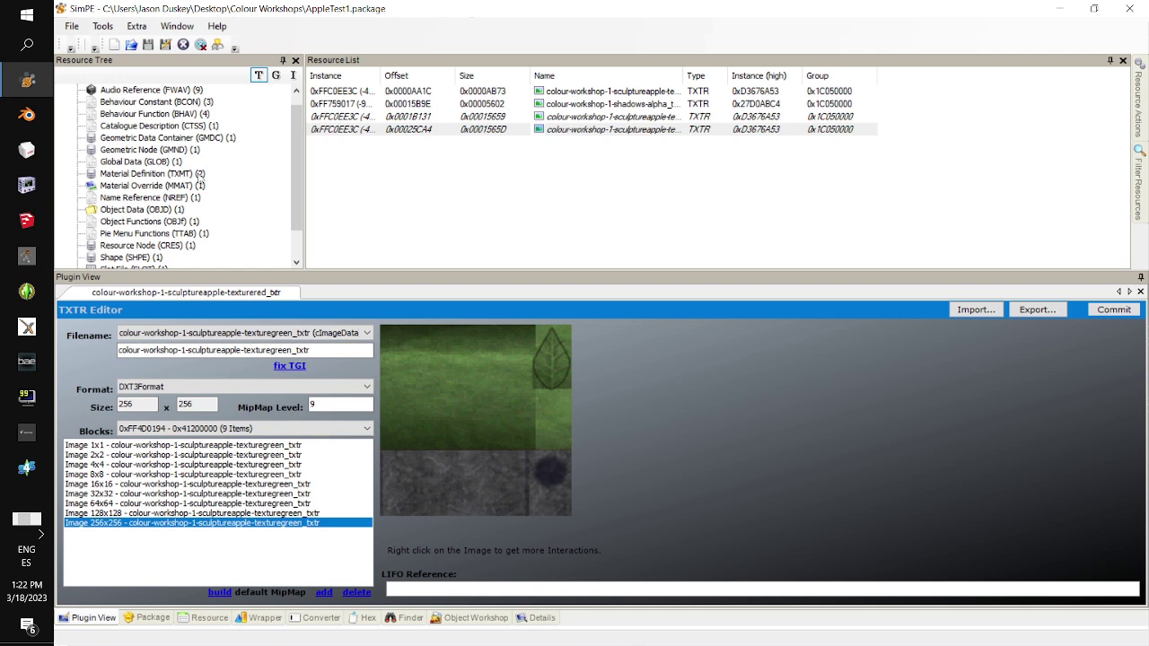
left_click(202, 176)
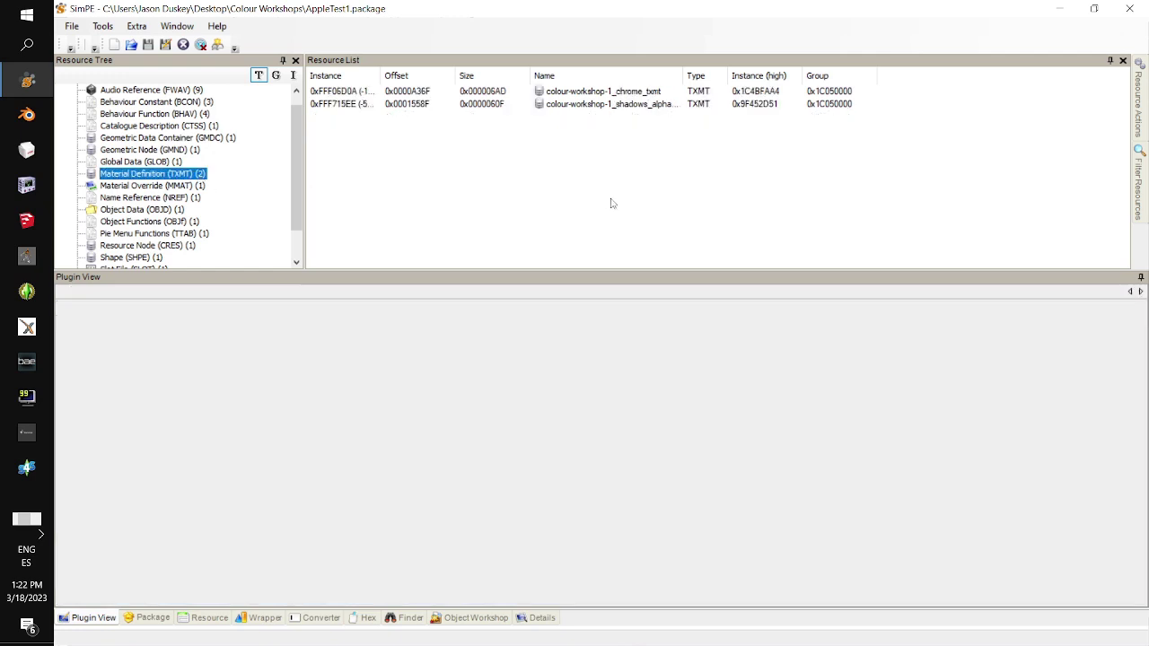
left_click(633, 92)
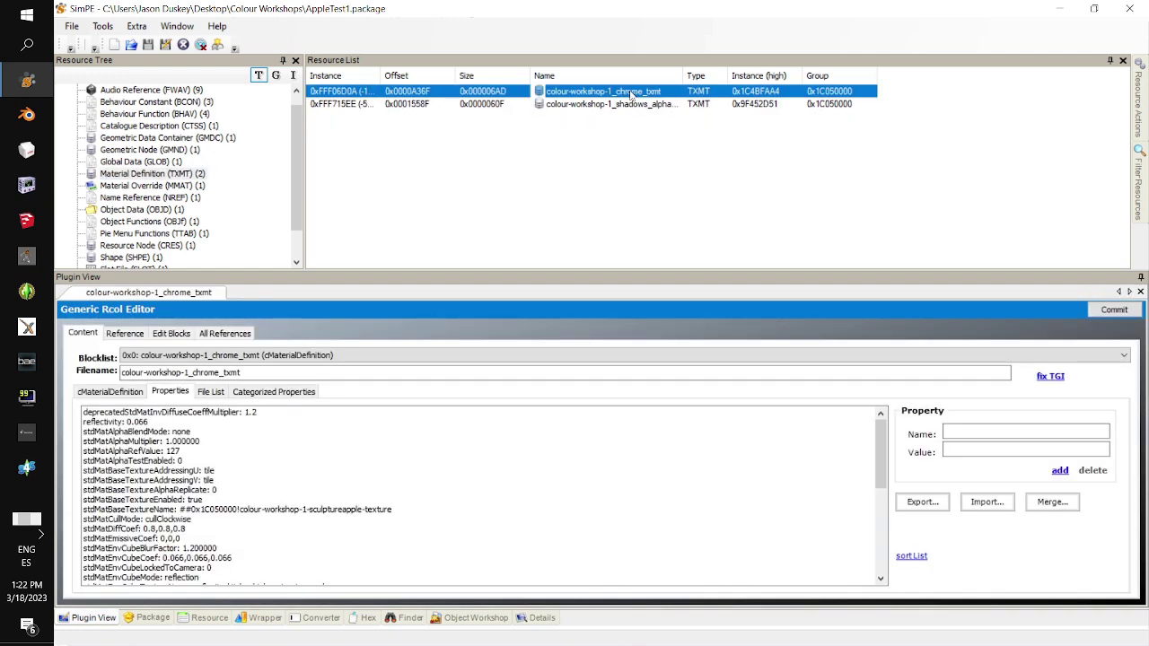
right_click(632, 94)
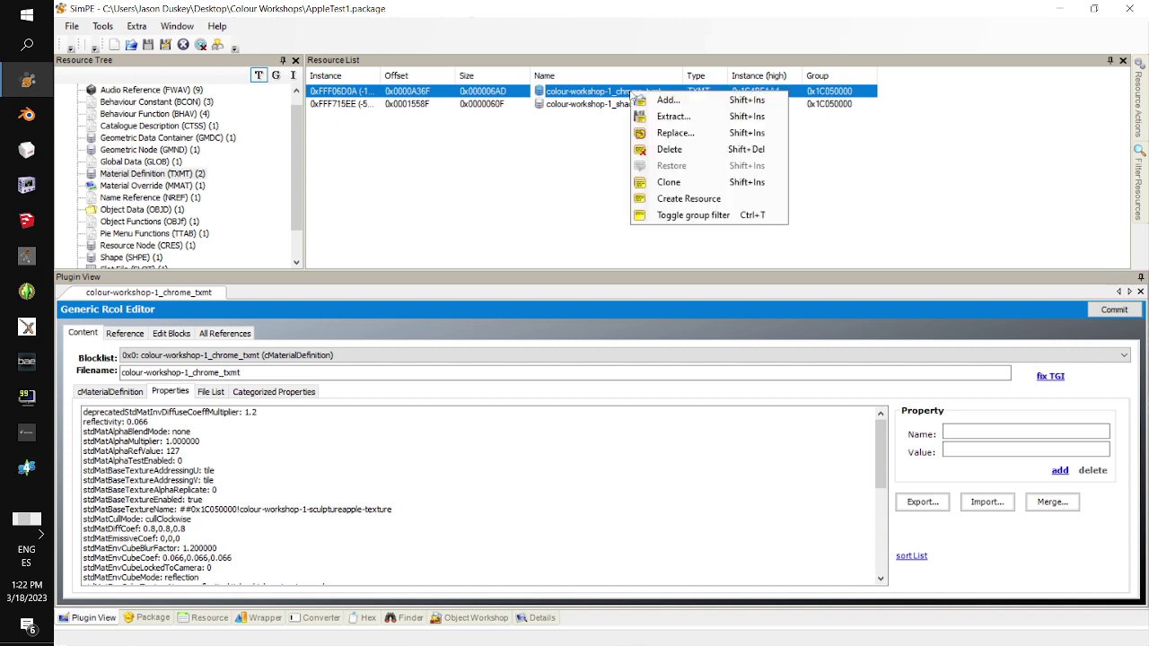
left_click(685, 186)
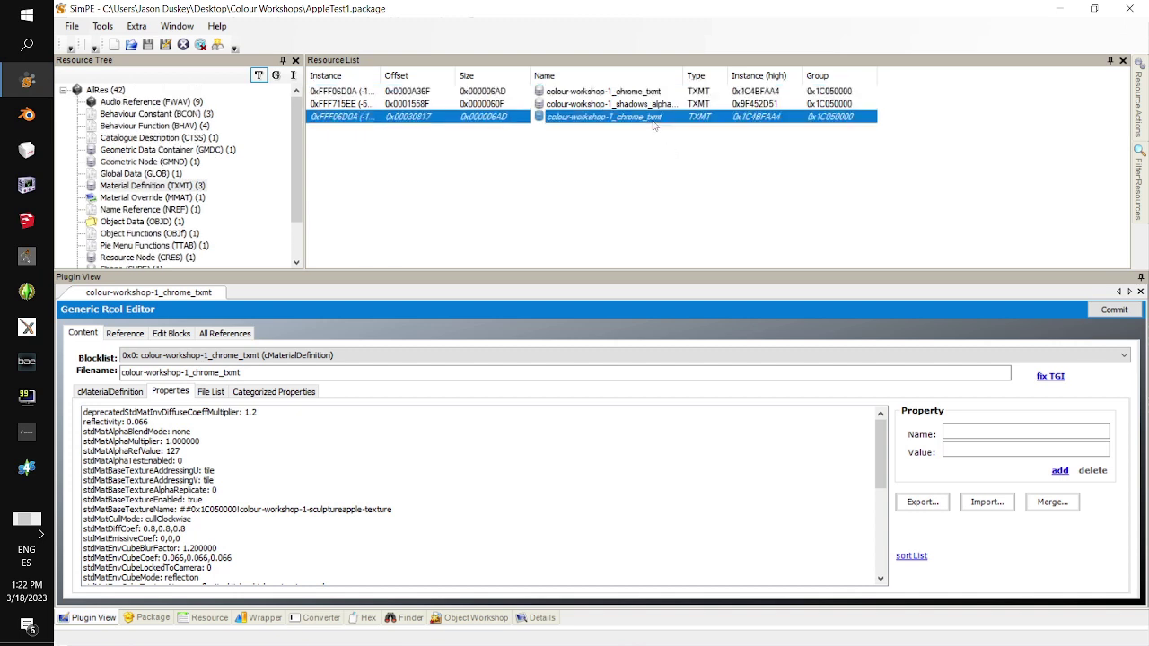
Rename the cloned chrome material definition colour-workshop-1_chromered_txmt.
left_click(376, 510)
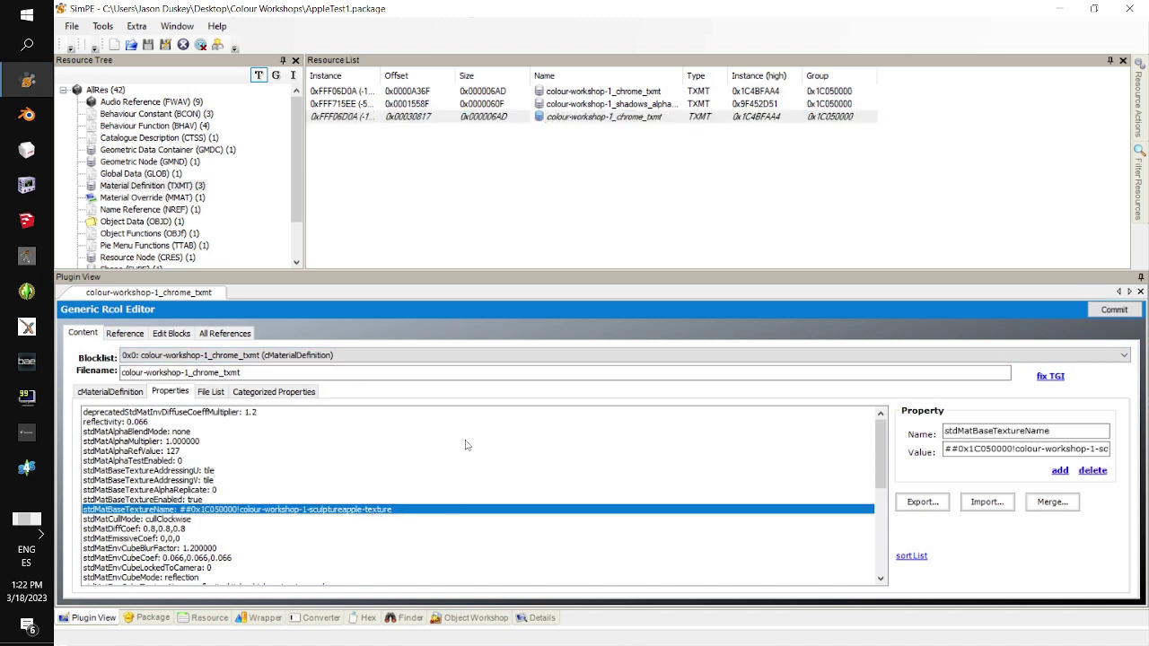
left_click(220, 372)
type("r")
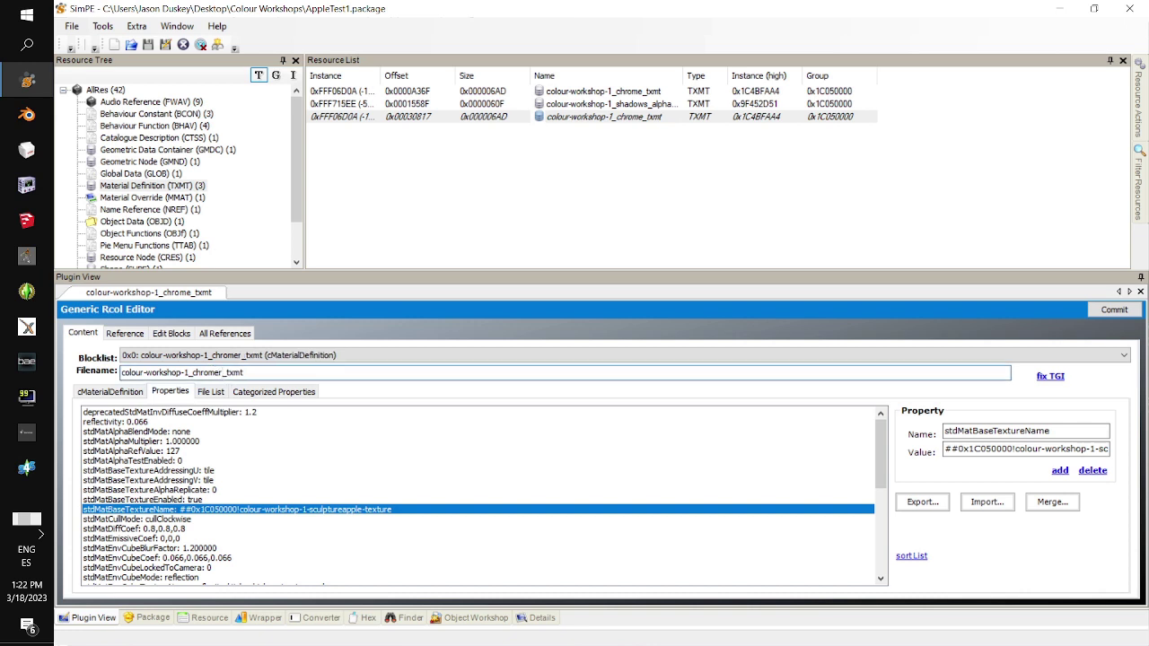
type("ed")
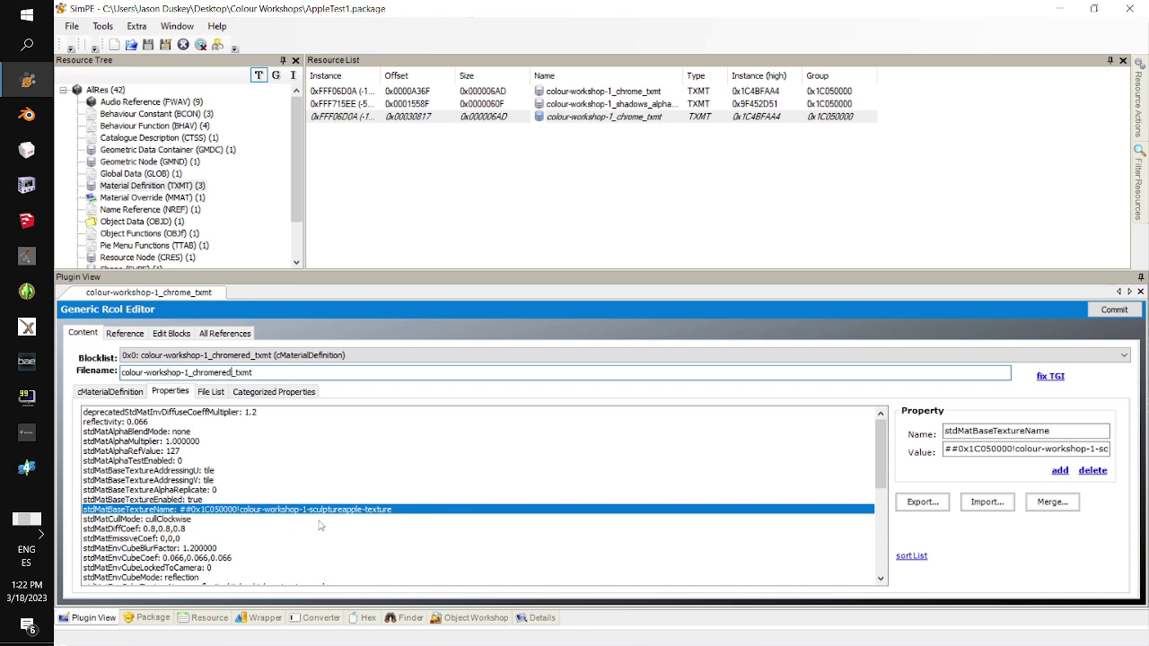
Set the red material's stdMatBaseTextureName to ##0x1C050000!colour-workshop-1-sculptureapple-texturered and select the whole value.
left_click_drag(949, 449, 1110, 449)
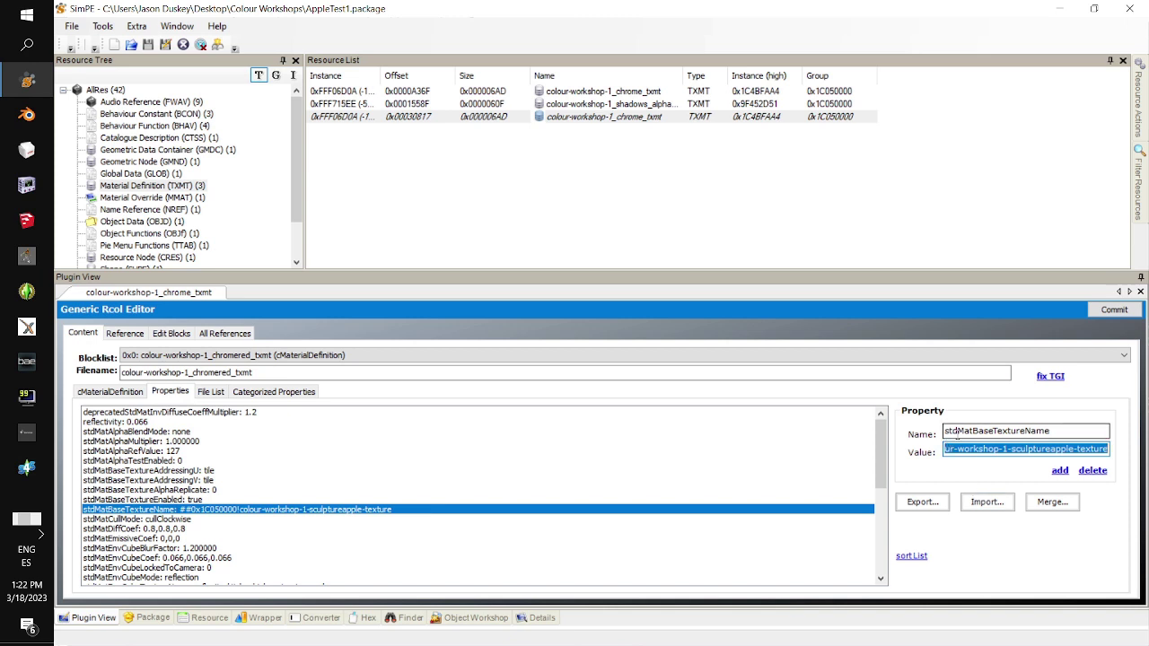
left_click(1105, 449)
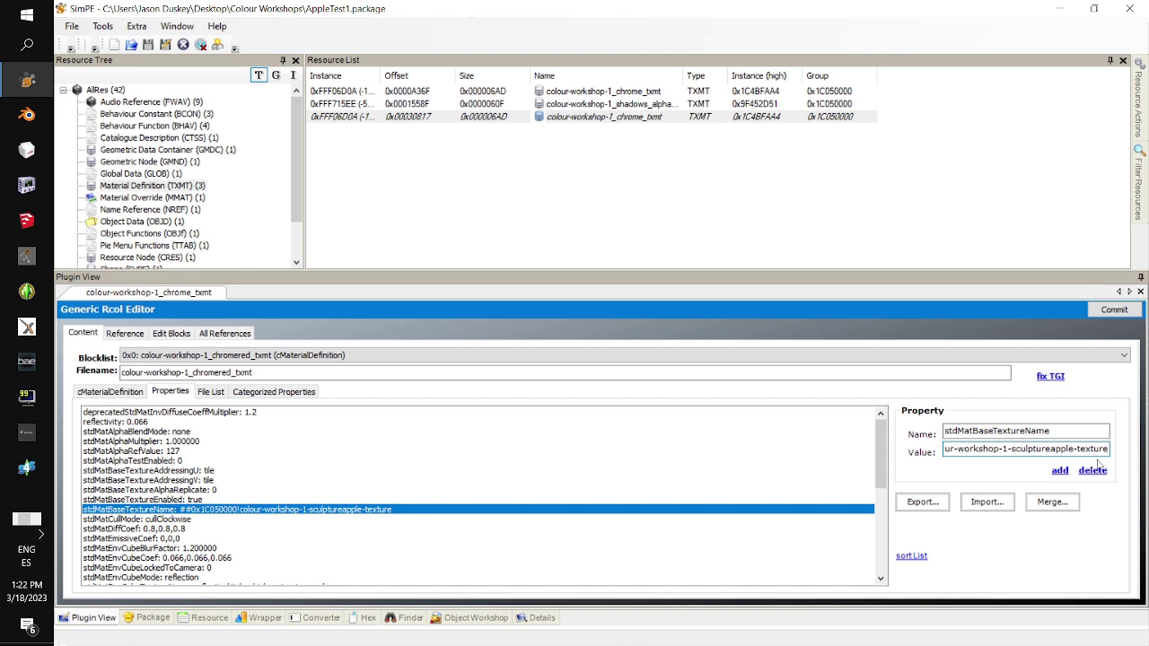
type("red")
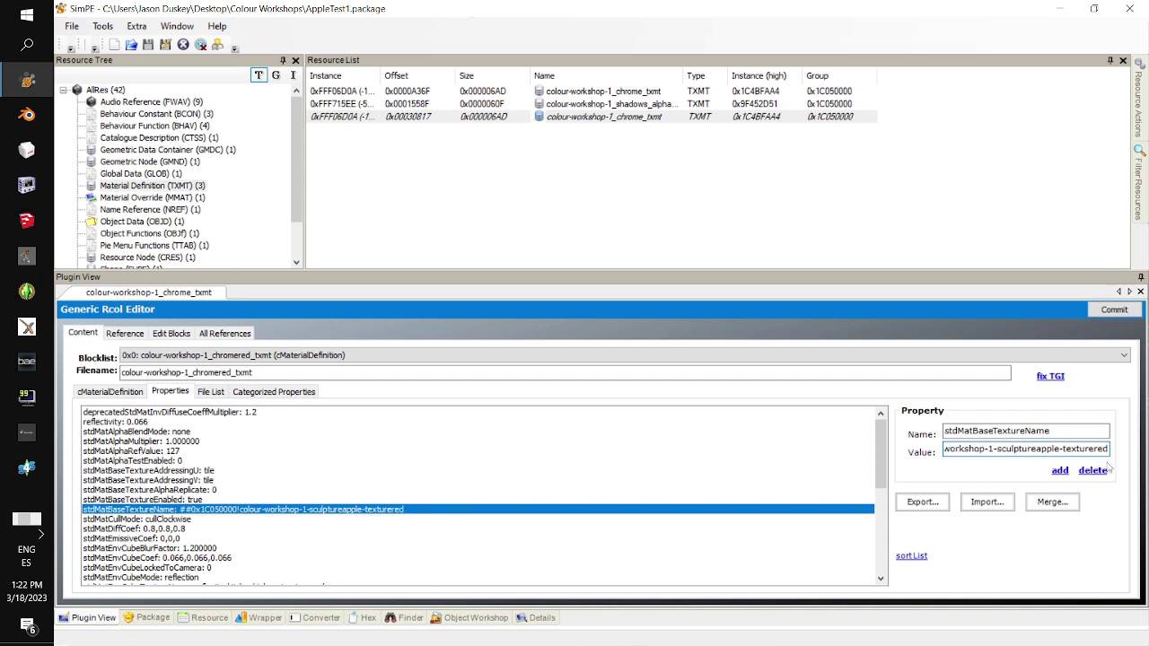
key("shift+Left")
key("shift+Left")
key("shift+Left")
key("shift+Left")
key("shift+Left")
key("shift+Left")
key("shift+Left")
key("shift+Left")
key("shift+Left")
key("shift+Left")
key("shift+Left")
key("shift+Left")
key("shift+Left")
key("shift+Left")
key("shift+Left")
key("shift+Left")
key("shift+Left")
key("shift+Left")
key("shift+Left")
key("shift+Left")
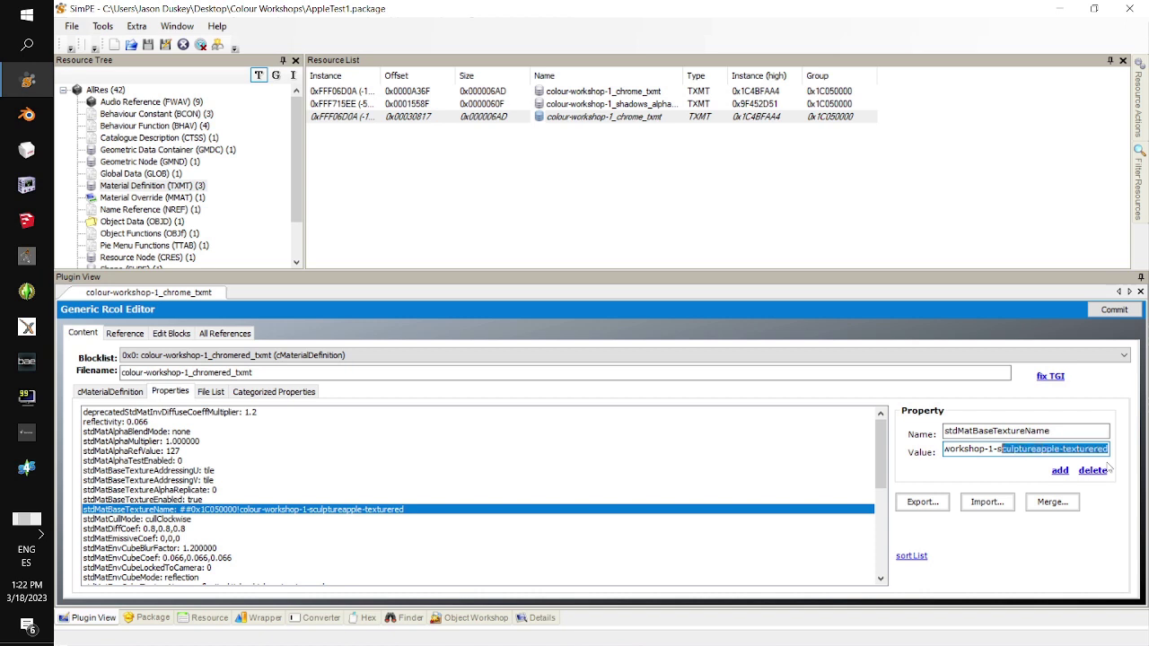
key("shift+Left")
key("shift+Left")
key("shift+Left")
key("shift+Left")
key("shift+Left")
key("shift+Left")
key("shift+Left")
key("shift+Left")
key("shift+Left")
key("shift+Left")
key("shift+Left")
key("shift+Left")
key("shift+Left")
key("shift+Left")
key("shift+Left")
key("shift+Left")
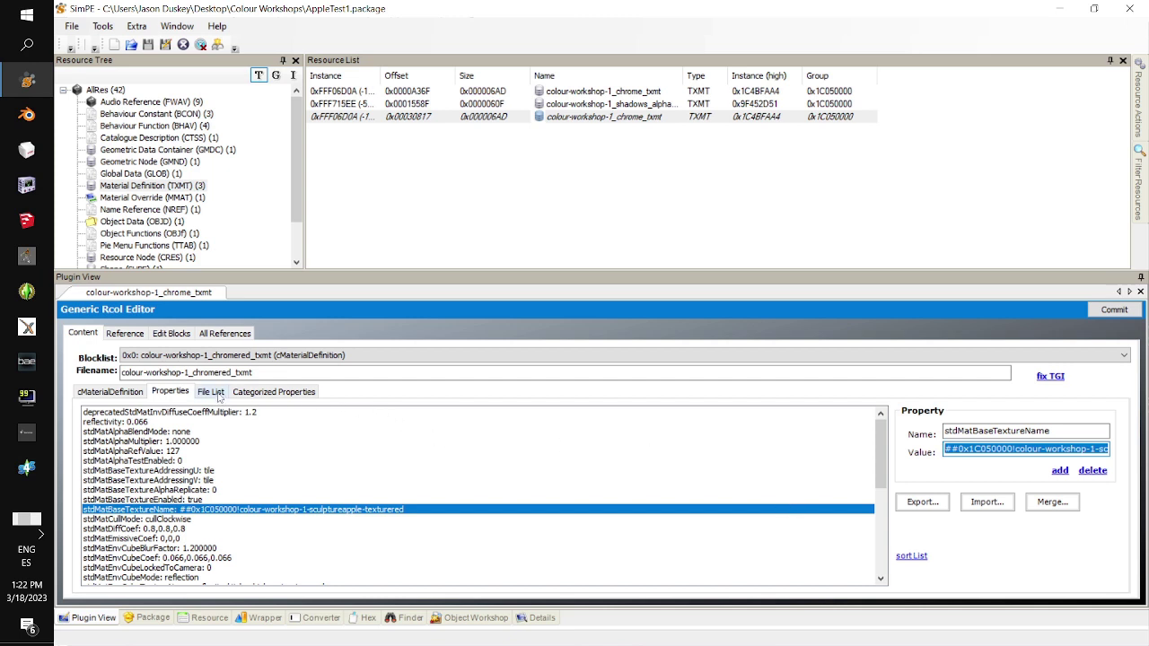
Change the red material's file list texture entry to ##0x1C050000!colour-workshop-1-sculptureapple-texturered and commit the changes.
left_click(212, 395)
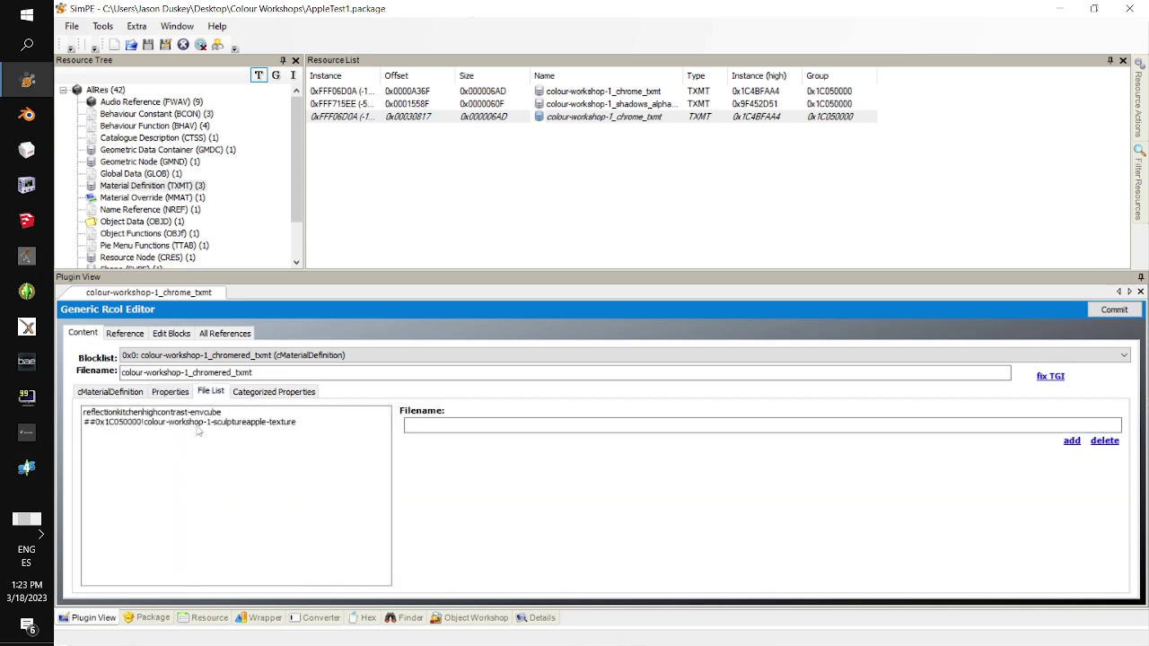
left_click(198, 422)
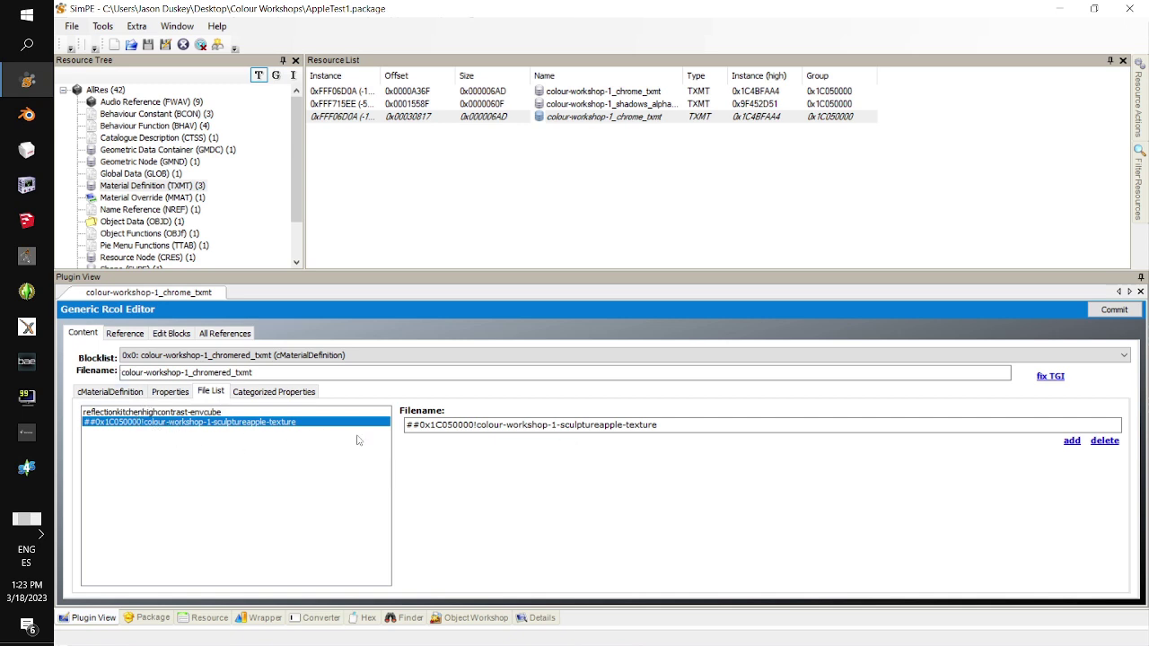
left_click_drag(658, 426, 406, 426)
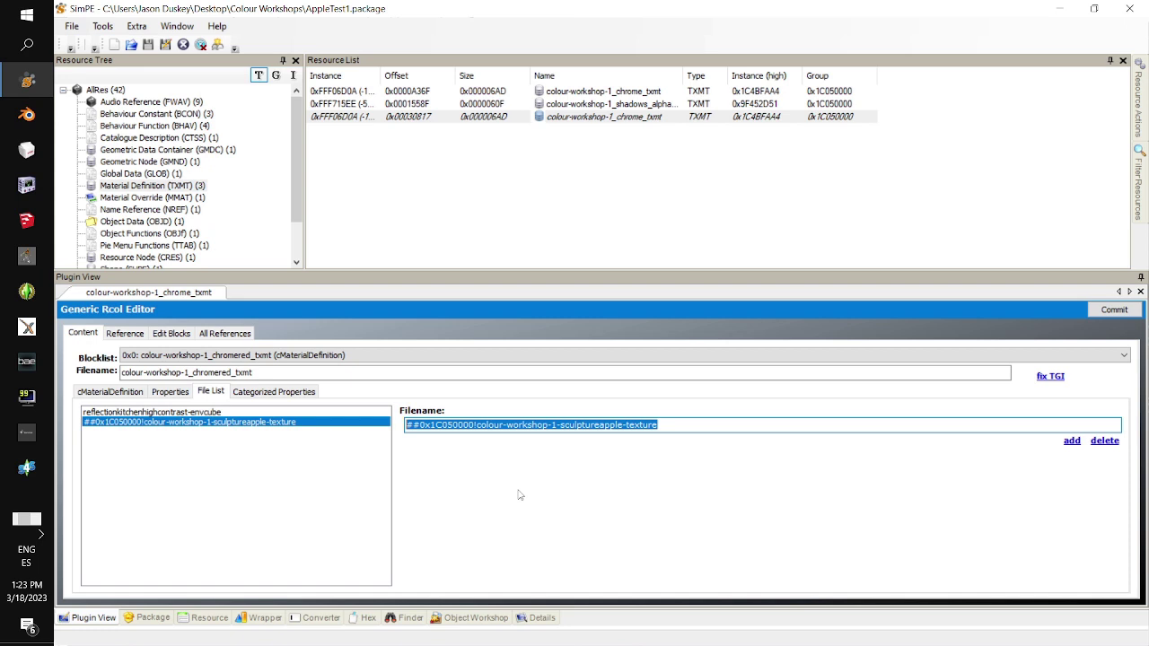
key("End")
type("red")
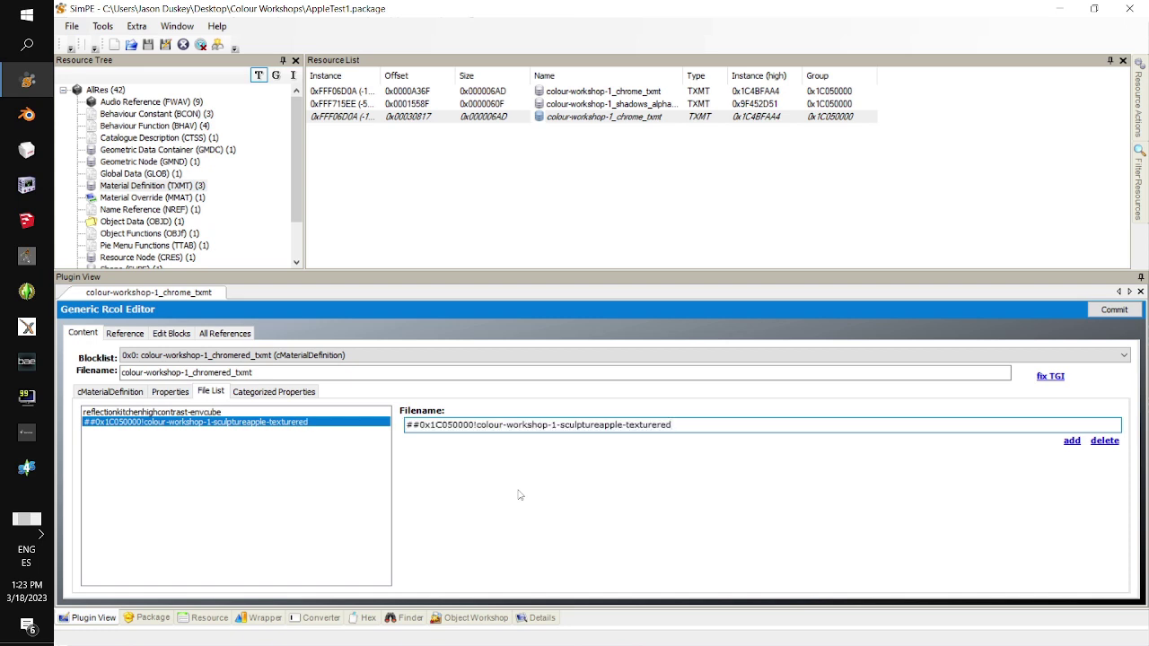
left_click(1127, 309)
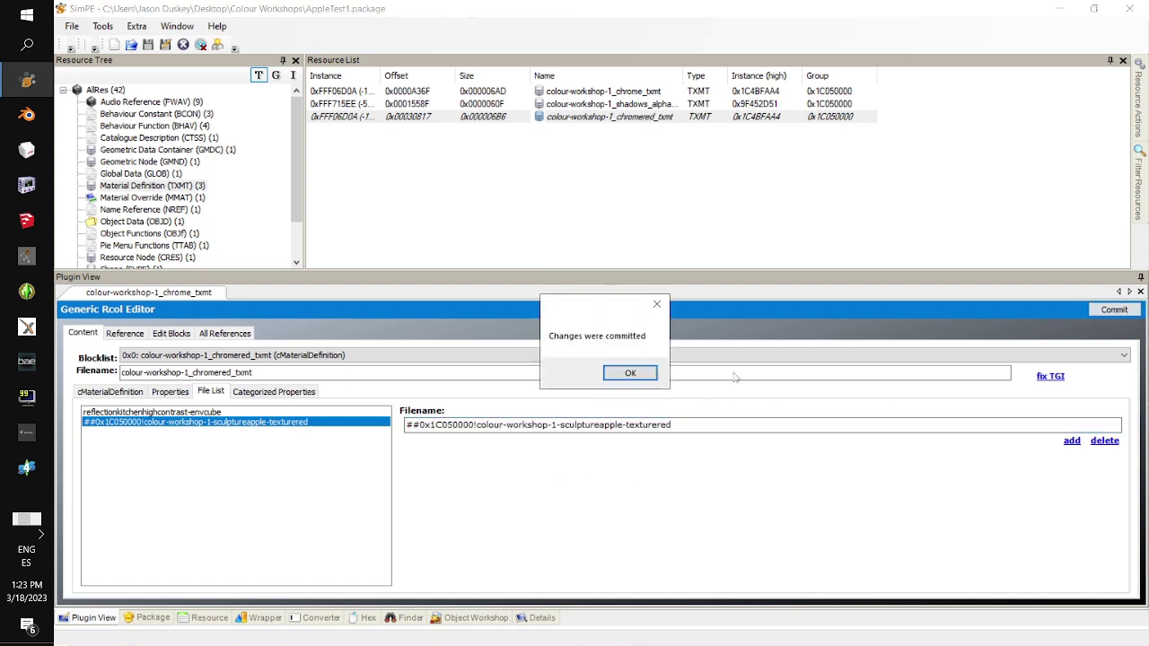
left_click(640, 373)
Clone the chromered material definition and rename the copy colour-workshop-1_chromegreen_txmt.
right_click(633, 117)
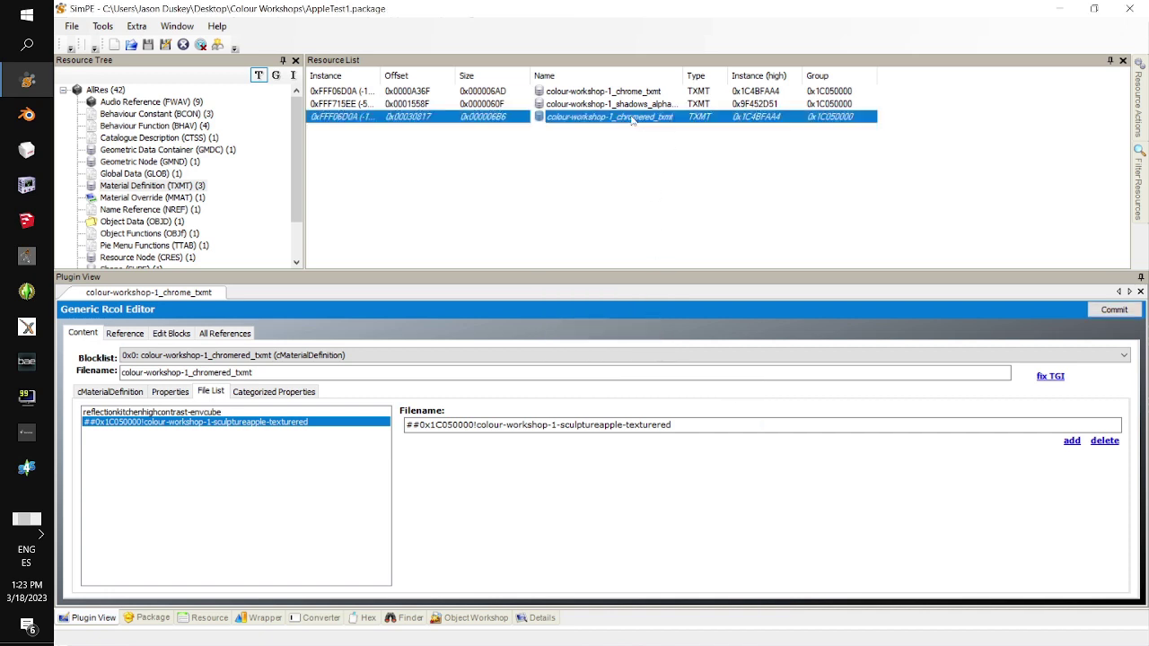
left_click(669, 207)
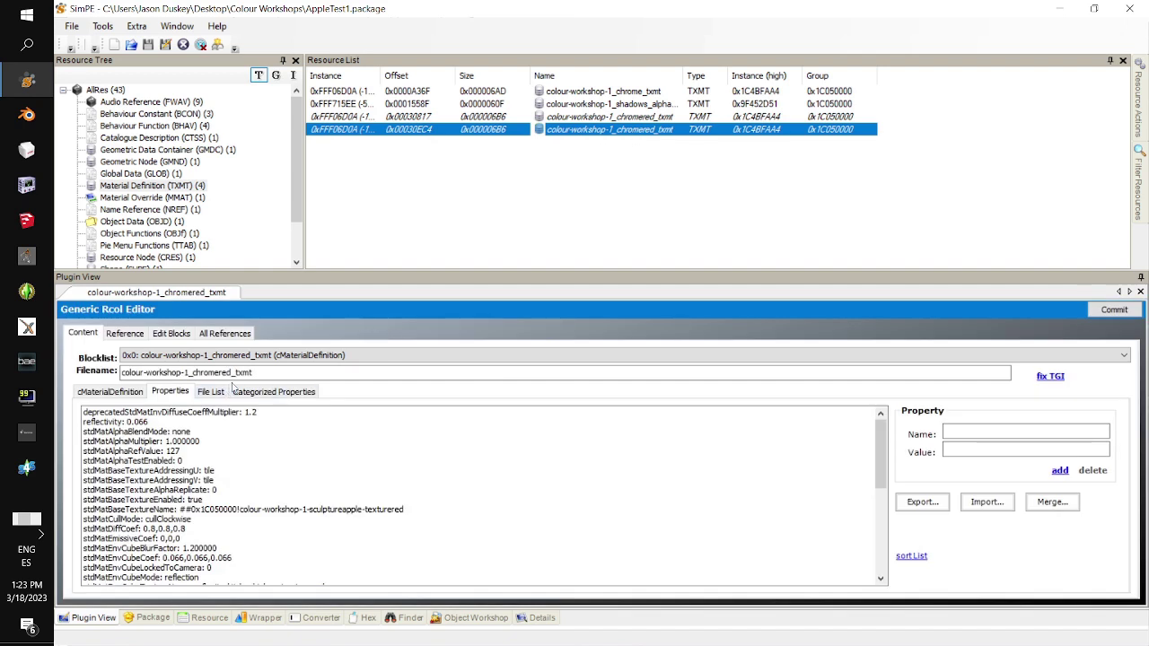
left_click(232, 373)
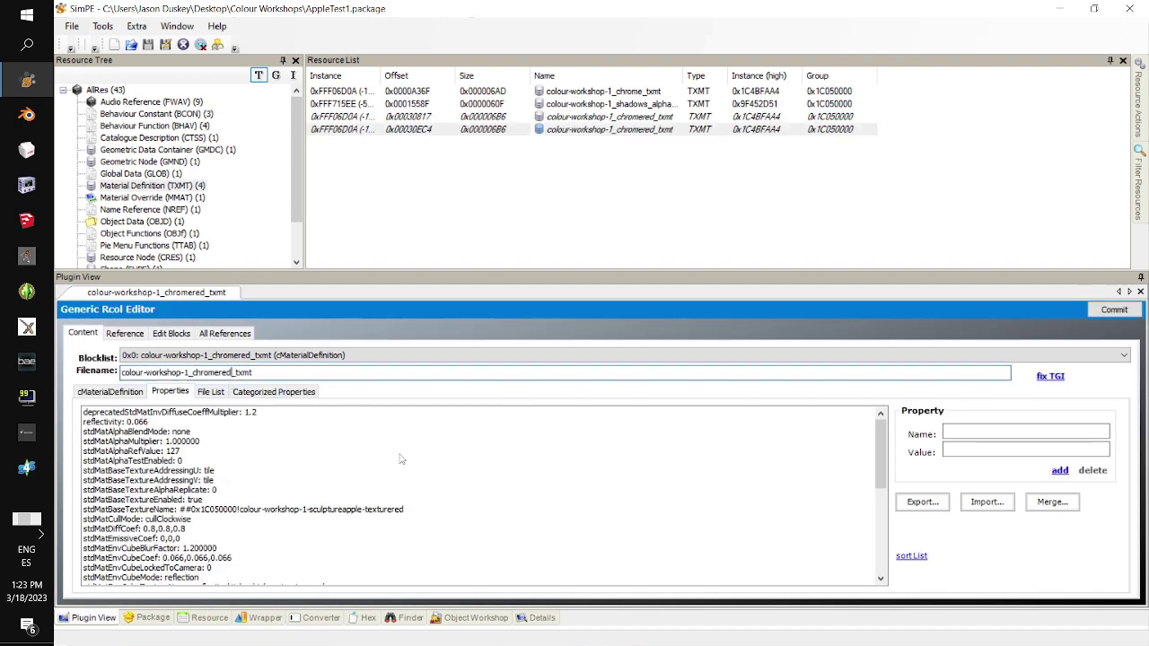
key("BackSpace")
key("BackSpace")
key("BackSpace")
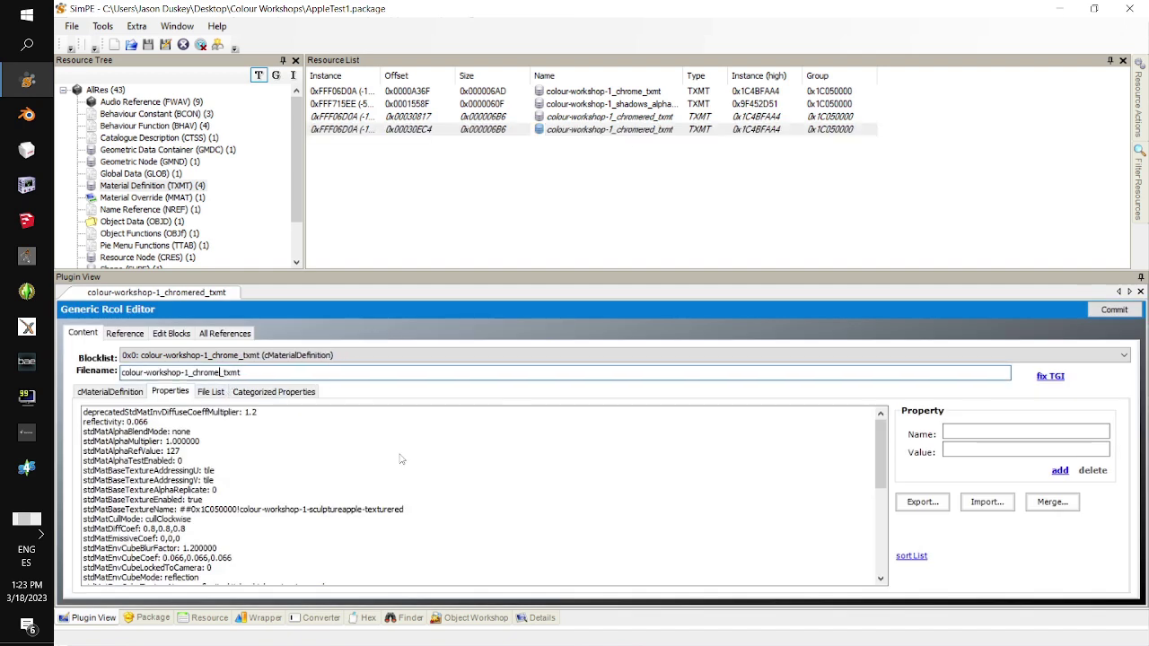
type("green")
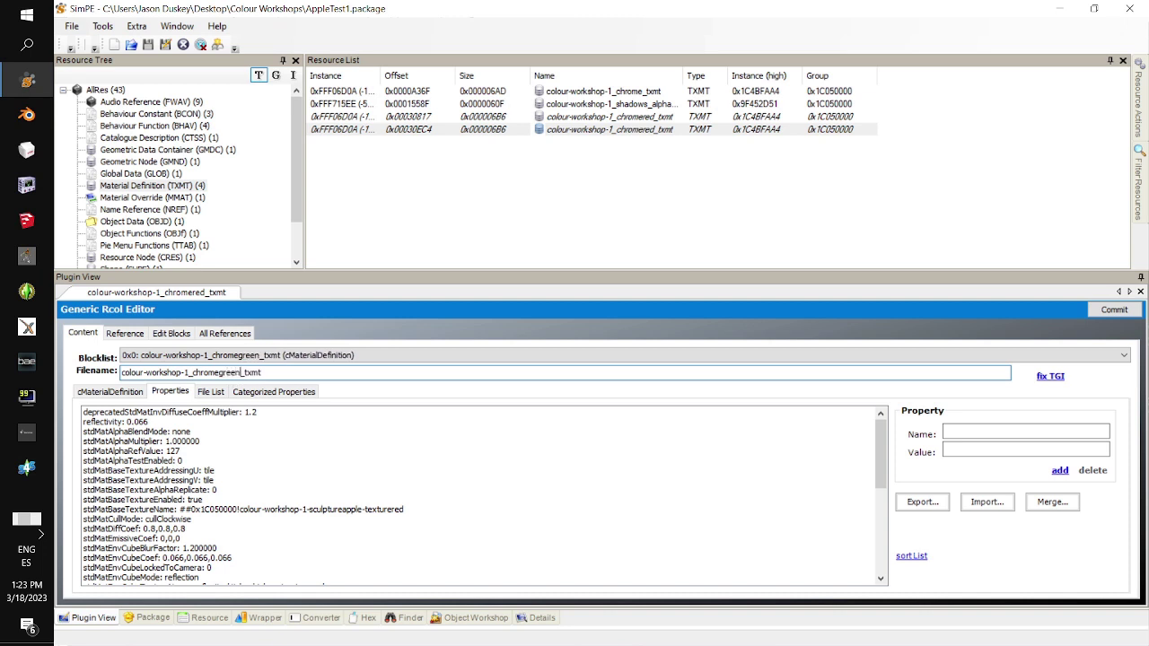
Set the green material's stdMatBaseTextureName to ##0x1C050000!colour-workshop-1-sculptureapple-texturegreen and copy the whole value.
left_click(389, 512)
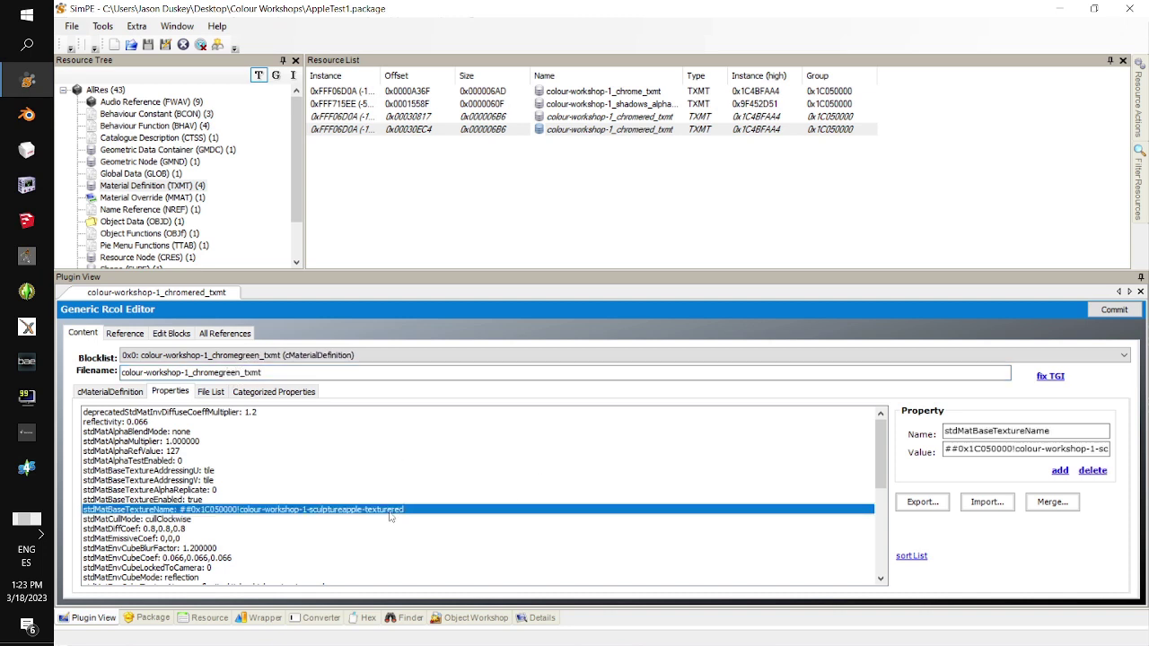
left_click_drag(1077, 449, 1143, 450)
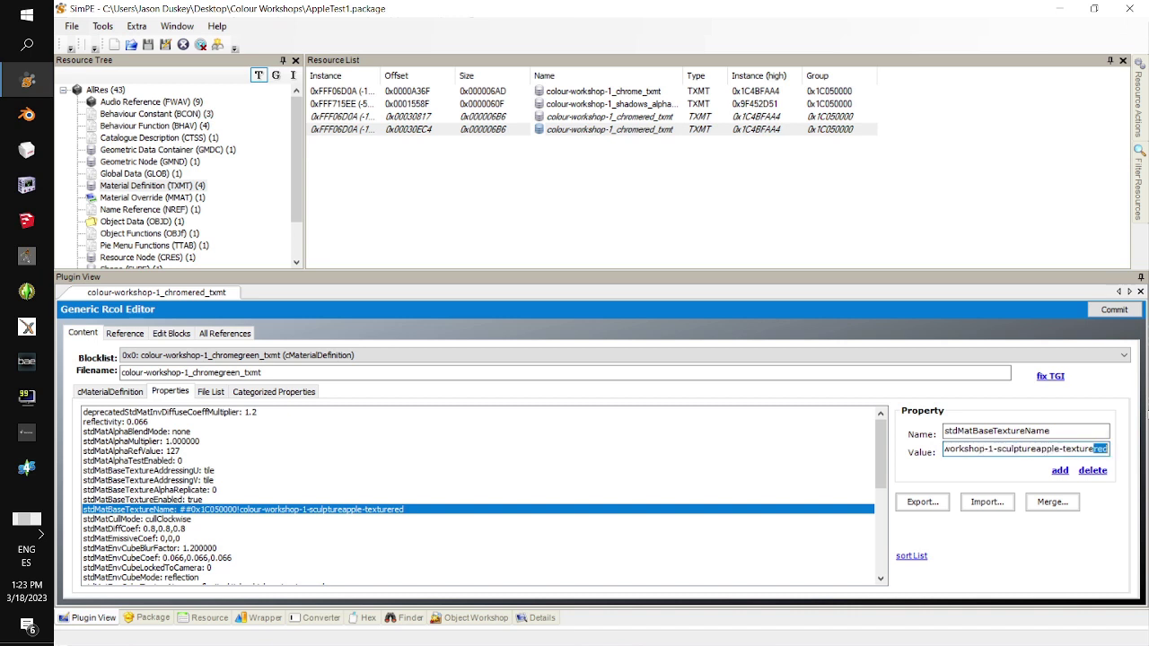
type("gr")
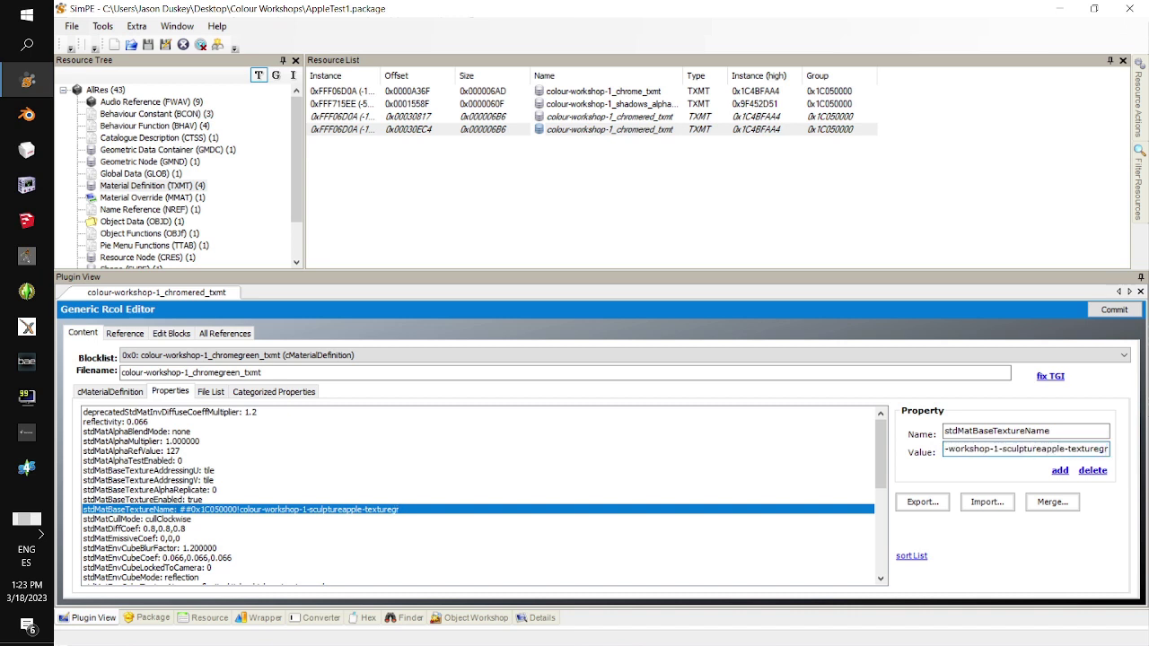
type("een")
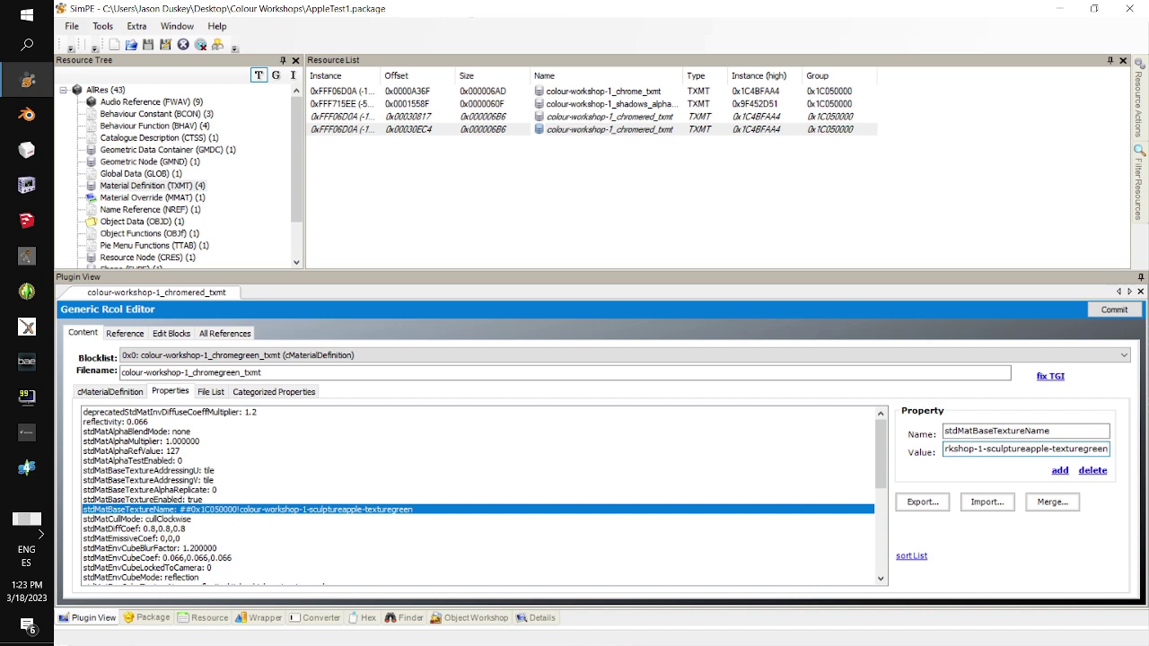
key("shift+Left")
key("shift+Left")
key("shift+Left")
key("shift+Left")
key("shift+Left")
key("shift+Left")
key("shift+Left")
key("shift+Left")
key("shift+Left")
key("shift+Left")
key("shift+Left")
key("shift+Left")
key("shift+Left")
key("shift+Left")
key("shift+Left")
key("shift+Left")
key("shift+Left")
key("shift+Left")
key("shift+Left")
key("shift+Left")
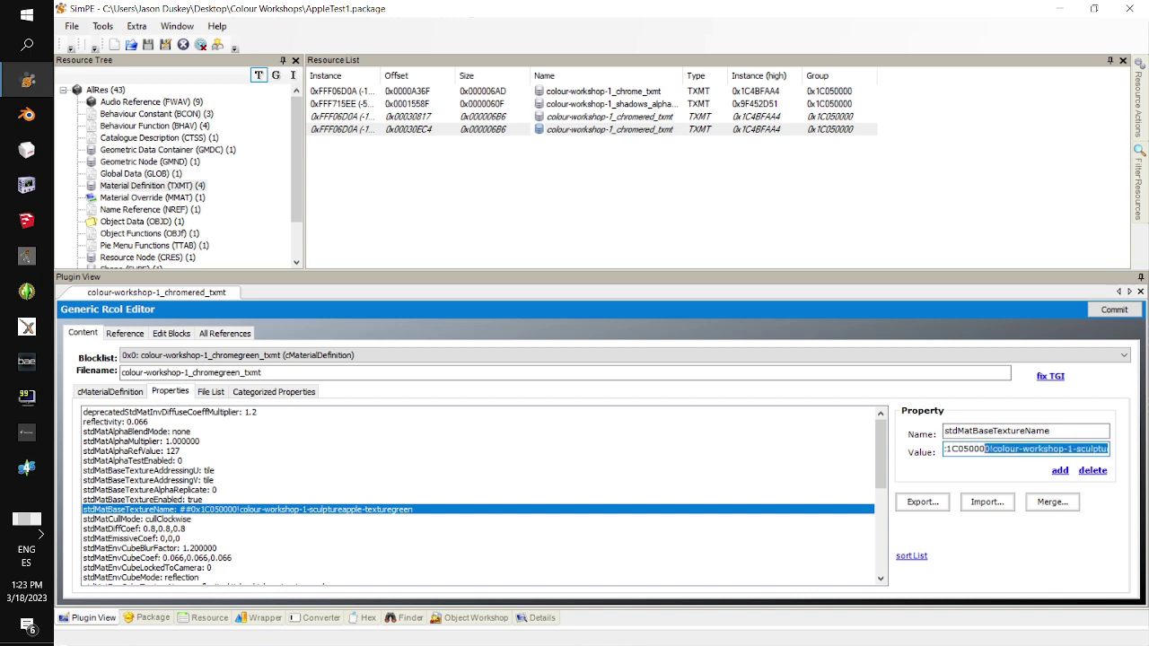
key("shift+Left")
key("shift+Left")
key("shift+Left")
key("shift+Left")
key("shift+Left")
key("shift+Left")
key("shift+Left")
key("shift+Left")
key("shift+Left")
key("shift+Left")
key("shift+Left")
key("ctrl+c")
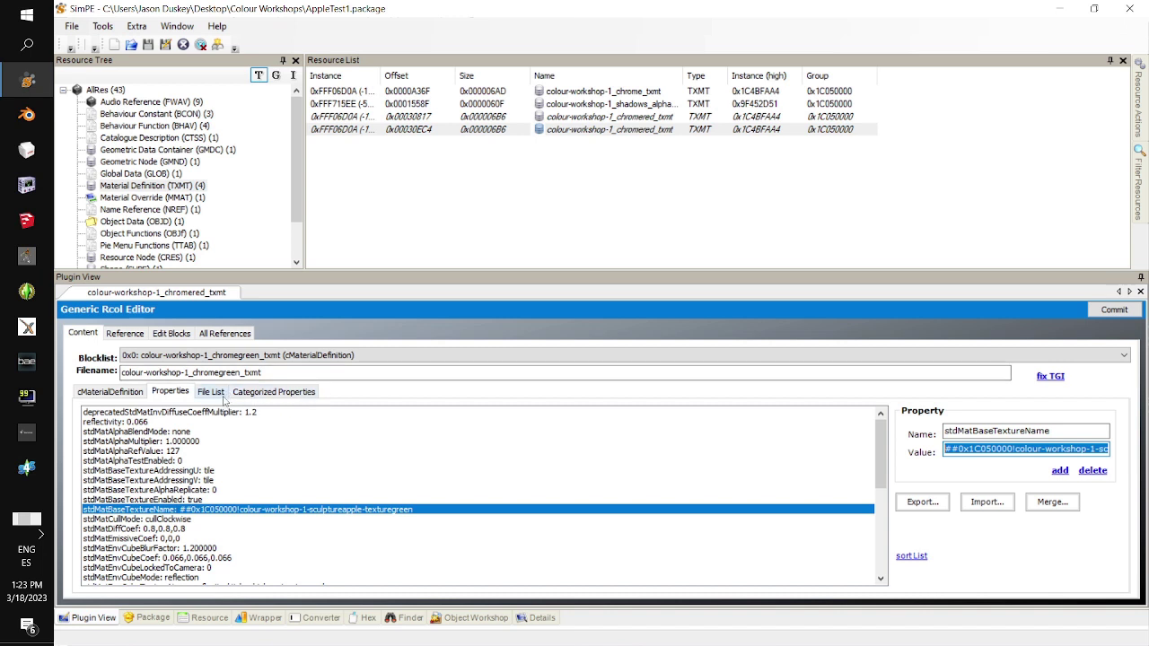
Replace the green material's file list texture entry with the copied ##0x1C050000!colour-workshop-1-sculptureapple-texturegreen and commit the changes.
left_click(221, 395)
left_click(239, 422)
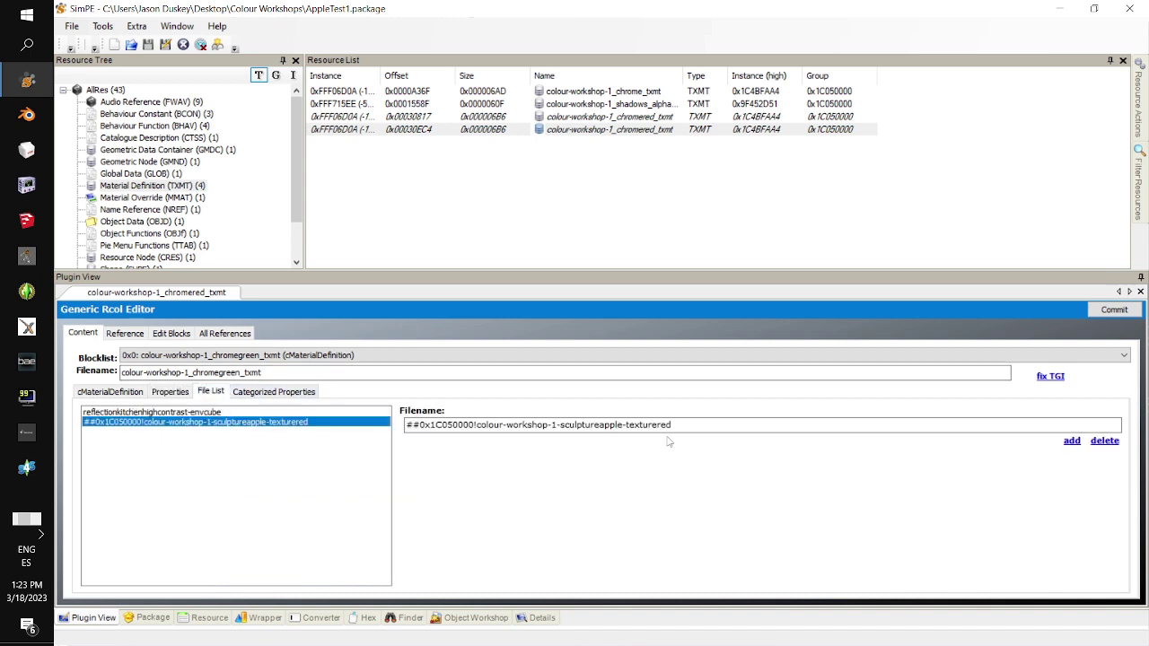
left_click_drag(672, 428, 412, 446)
key("ctrl+v")
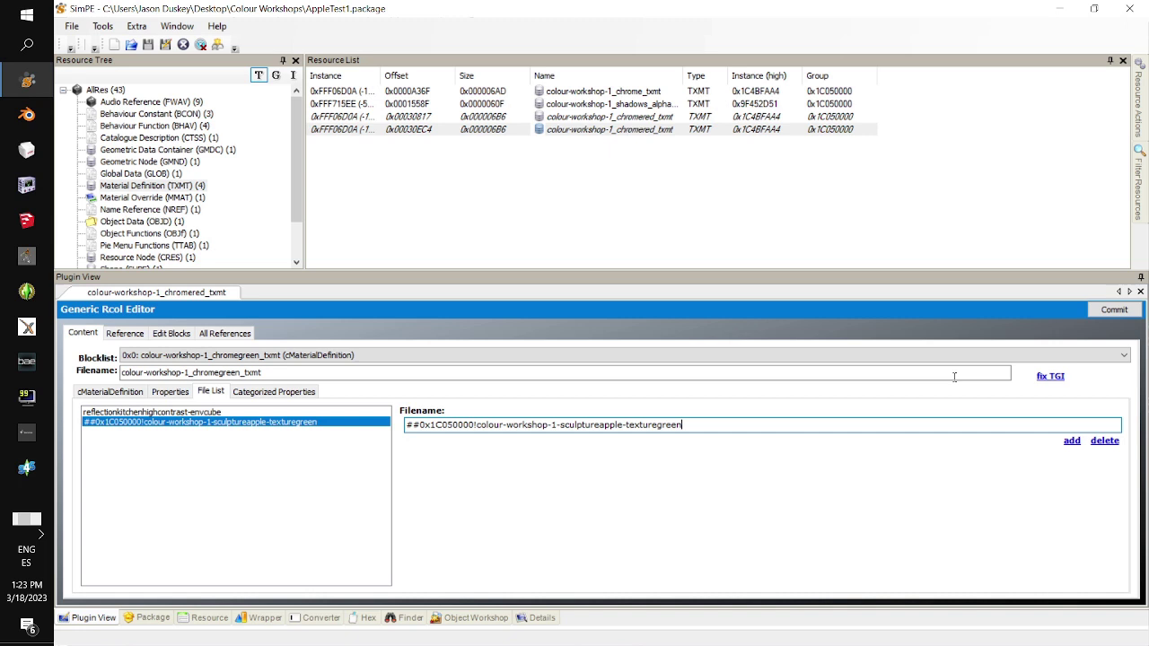
left_click(1114, 310)
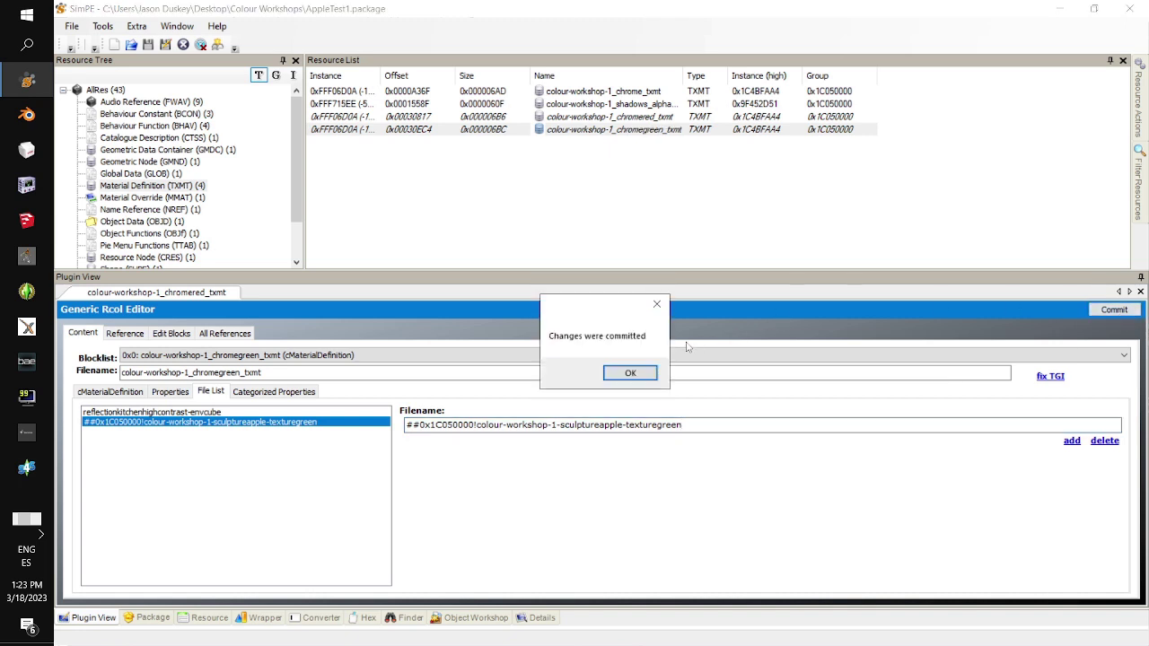
left_click(633, 375)
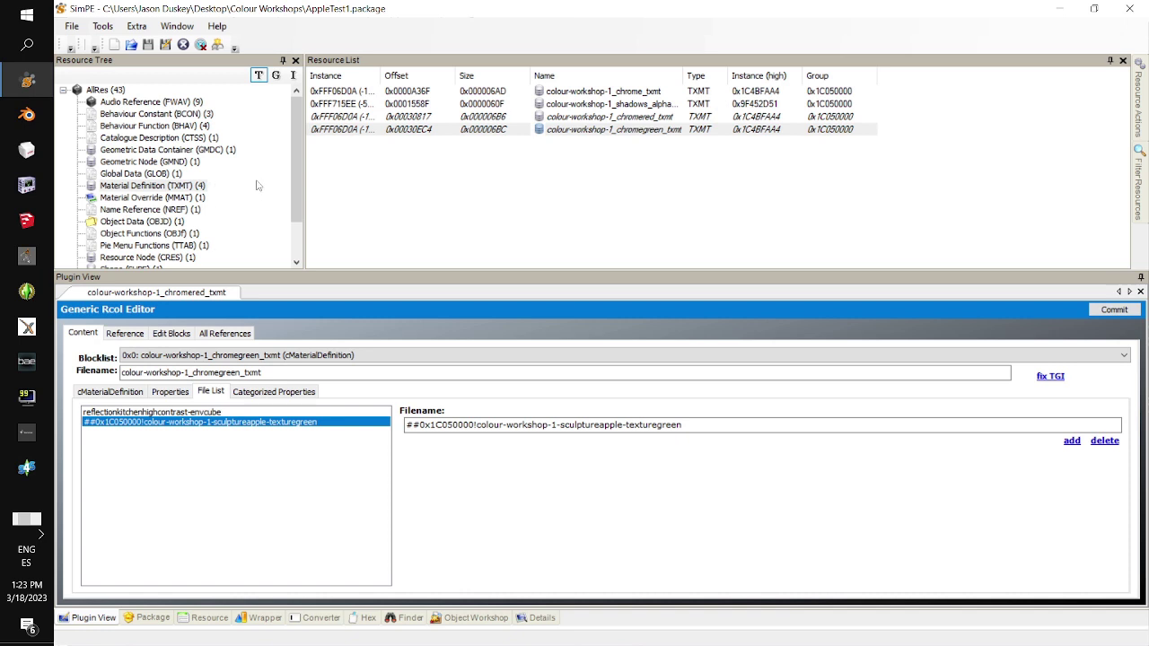
Clone the ##0x1C050000!colour-workshop-1_chrome Material Override (MMAT) resource.
left_click(198, 199)
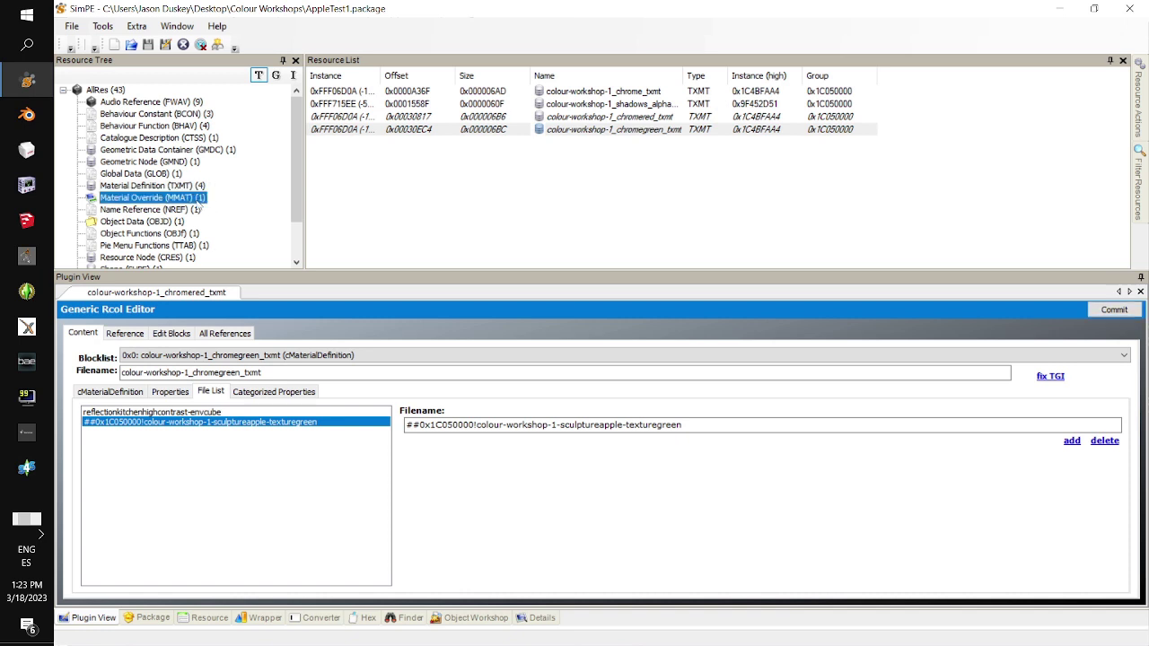
left_click(614, 93)
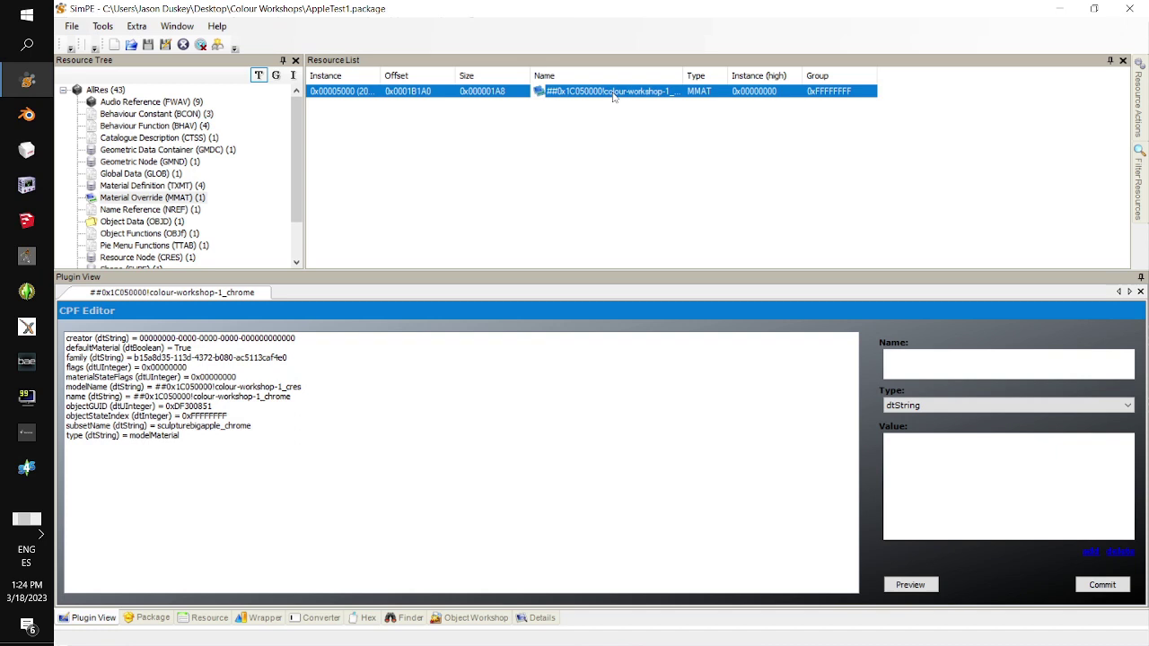
right_click(610, 96)
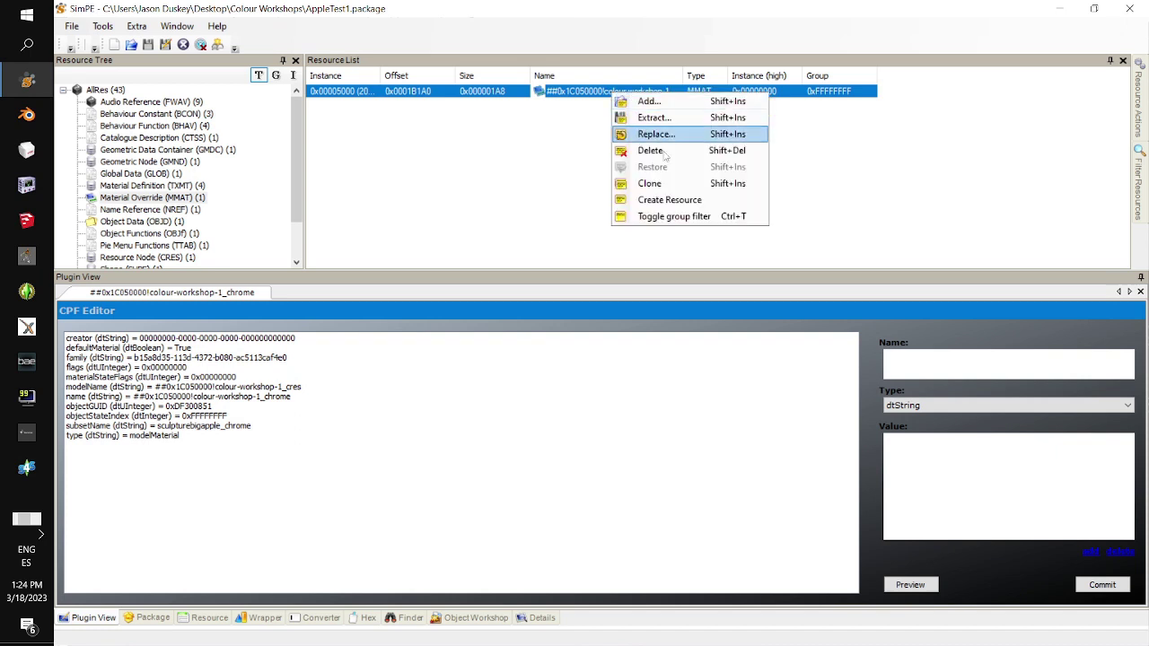
left_click(674, 185)
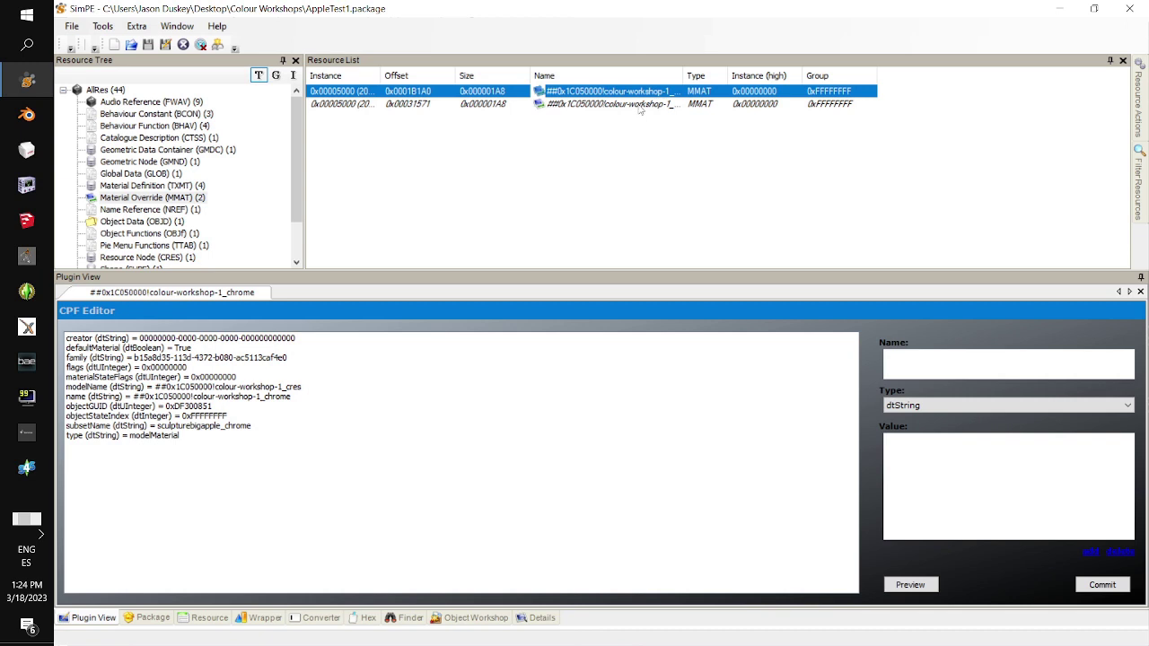
Set the cloned material override's name property to ##0x1C050000!colour-workshop-1_chromered.
left_click(639, 105)
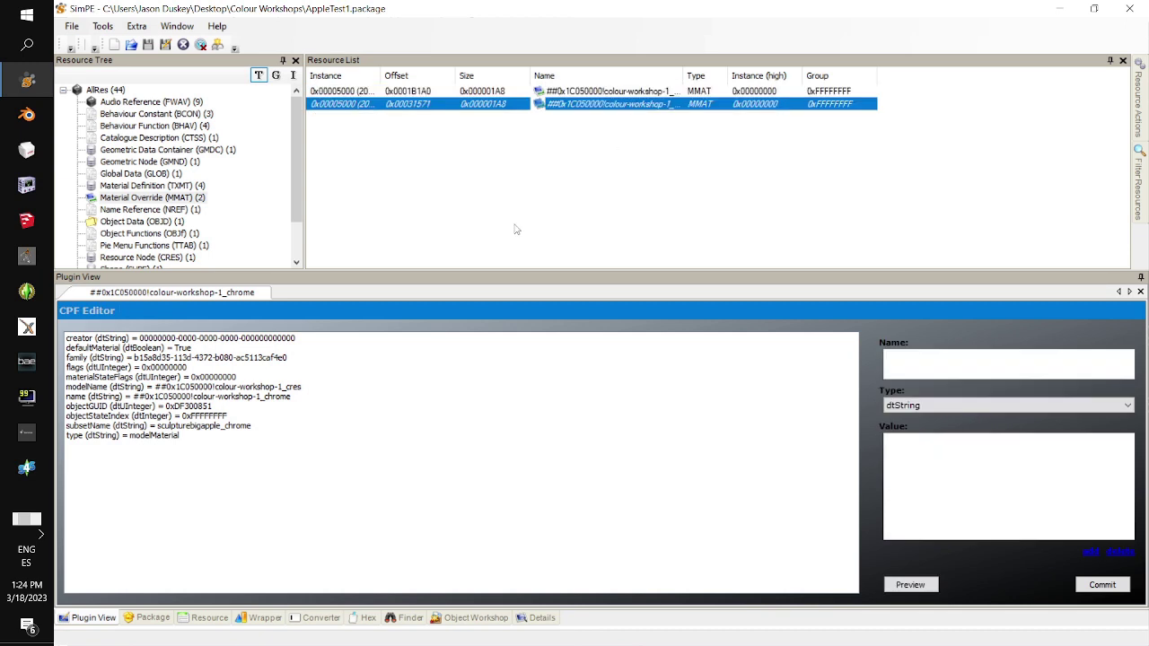
left_click(281, 399)
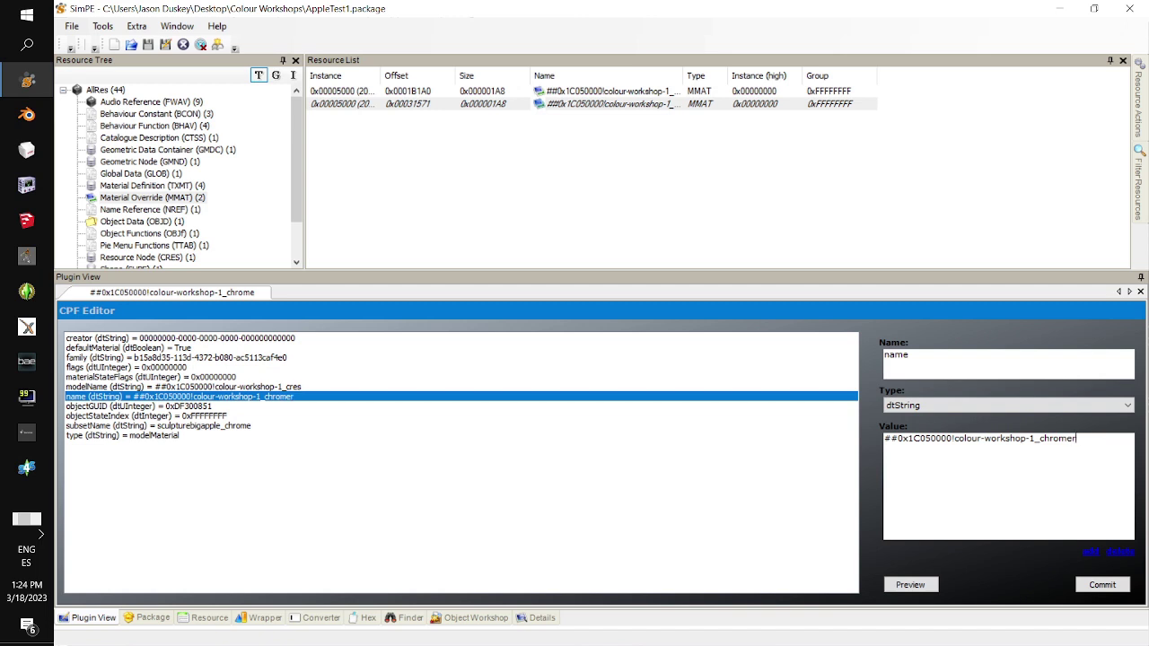
type("ed")
Generate a new GUID with the Hash Generator object tool and copy the resulting hash value.
left_click(103, 26)
mouse_move(135, 58)
mouse_move(159, 132)
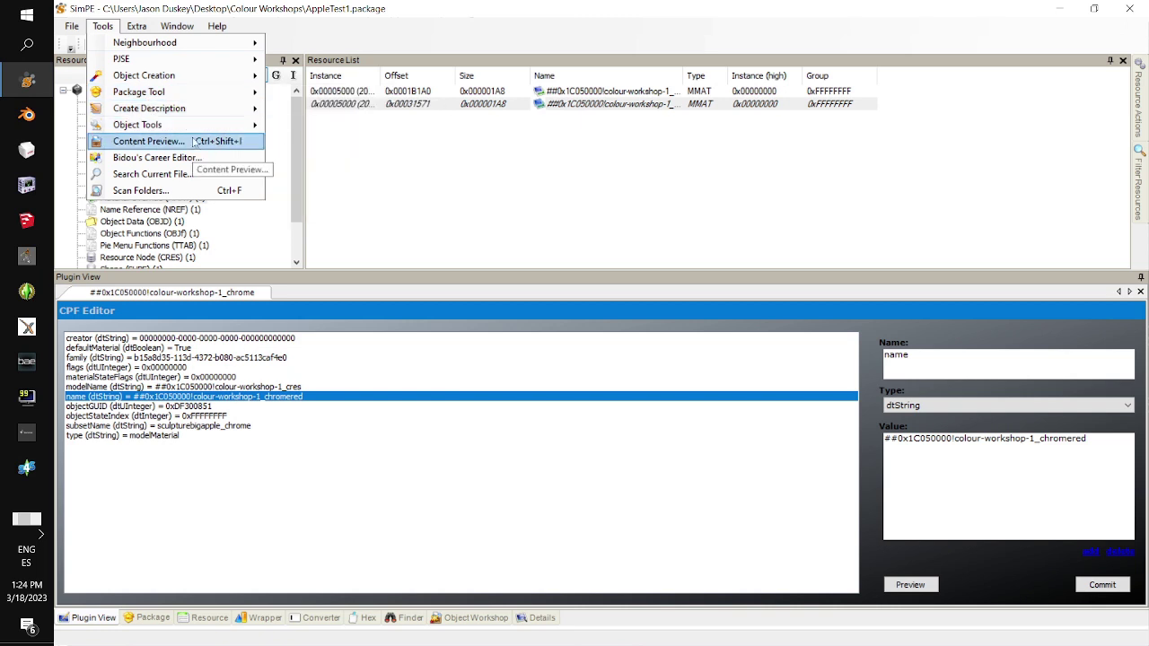
left_click(351, 209)
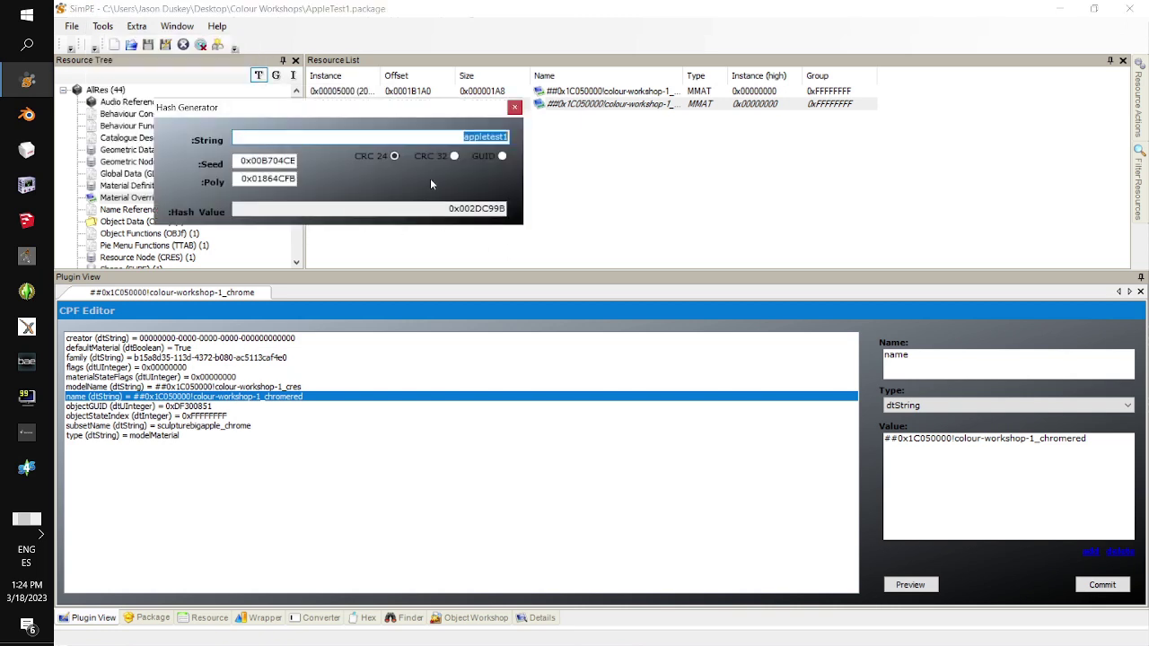
left_click(502, 156)
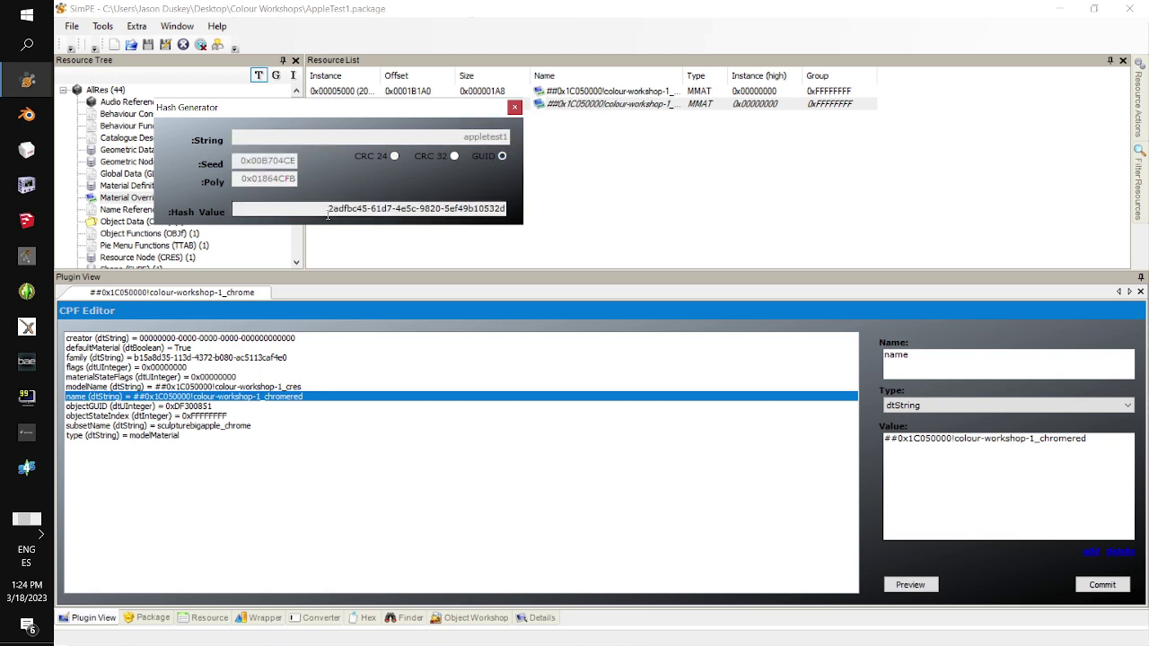
mouse_move(323, 211)
left_mouse_down()
mouse_move(551, 236)
mouse_move(327, 222)
left_mouse_up()
double_click(328, 220)
key("ctrl+c")
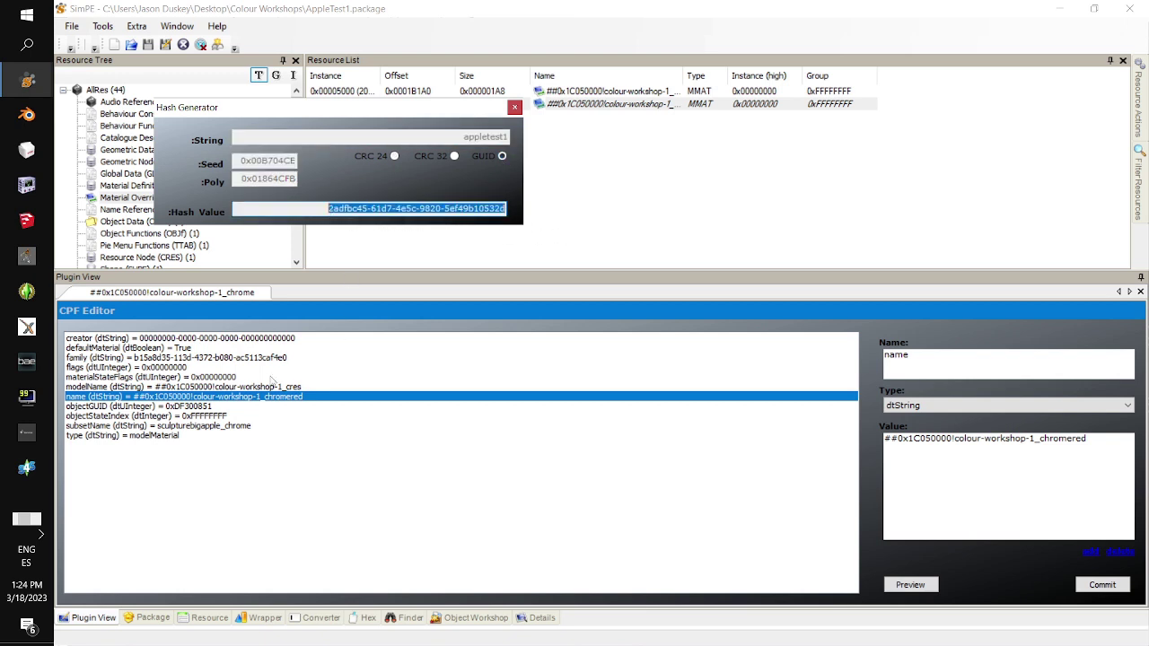
Replace the red material override's family value with the copied GUID 2adfbc45-61d7-4e5c-9820-5ef49b10532d and commit the changes.
left_click(247, 359)
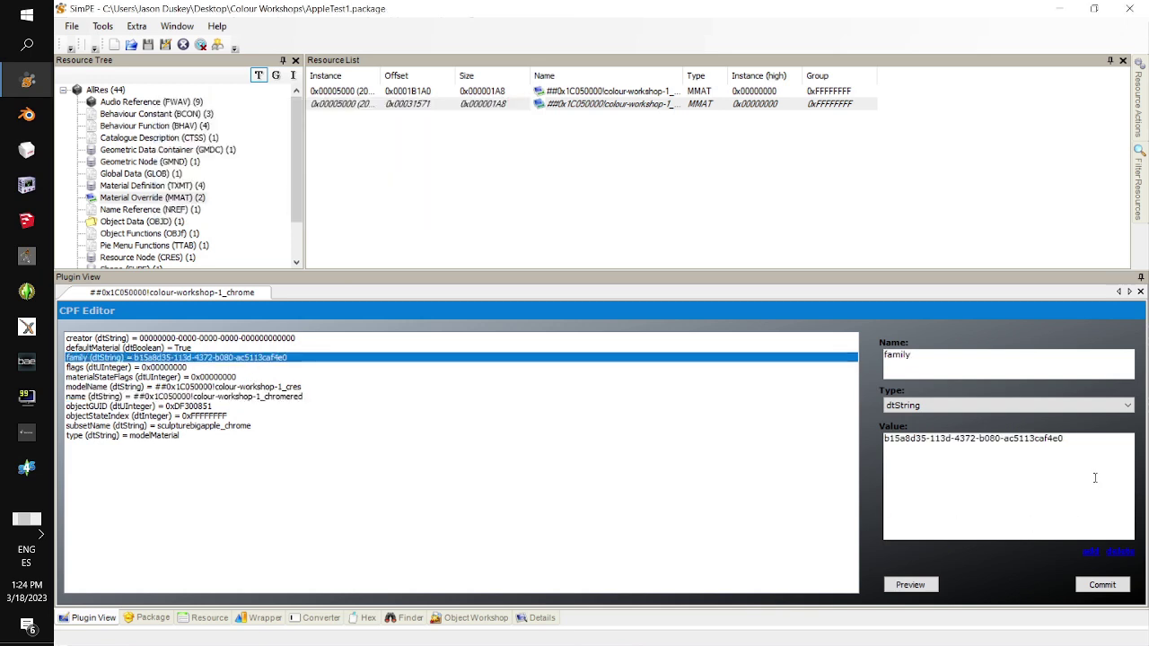
left_click_drag(1095, 477, 847, 510)
key("ctrl+v")
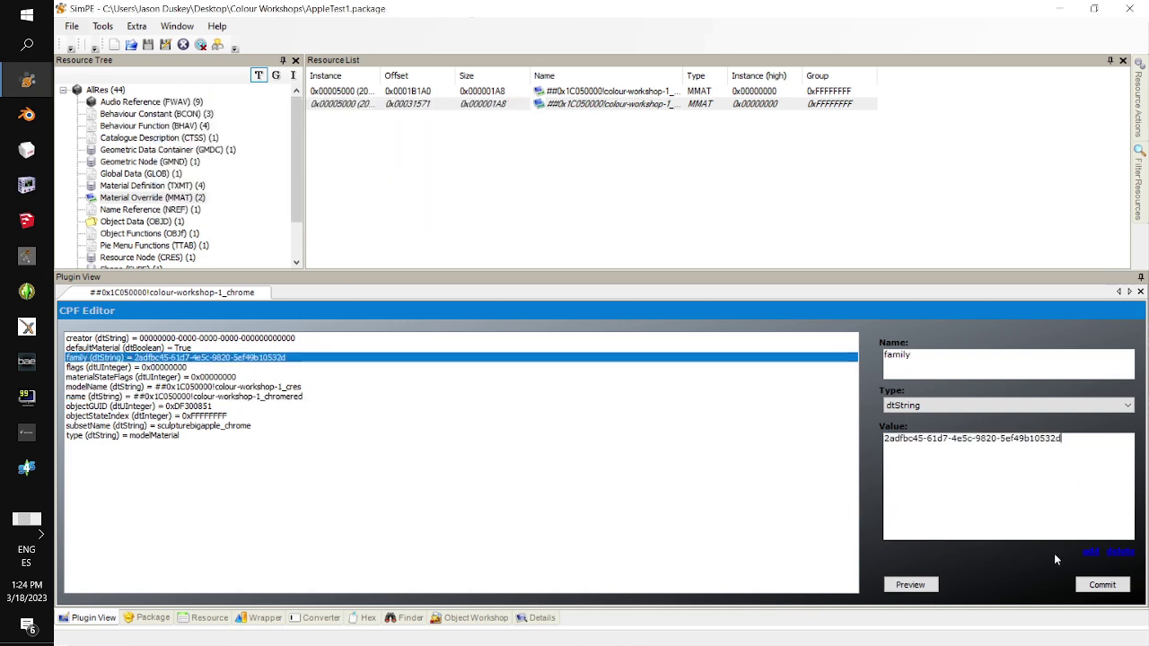
left_click(1102, 586)
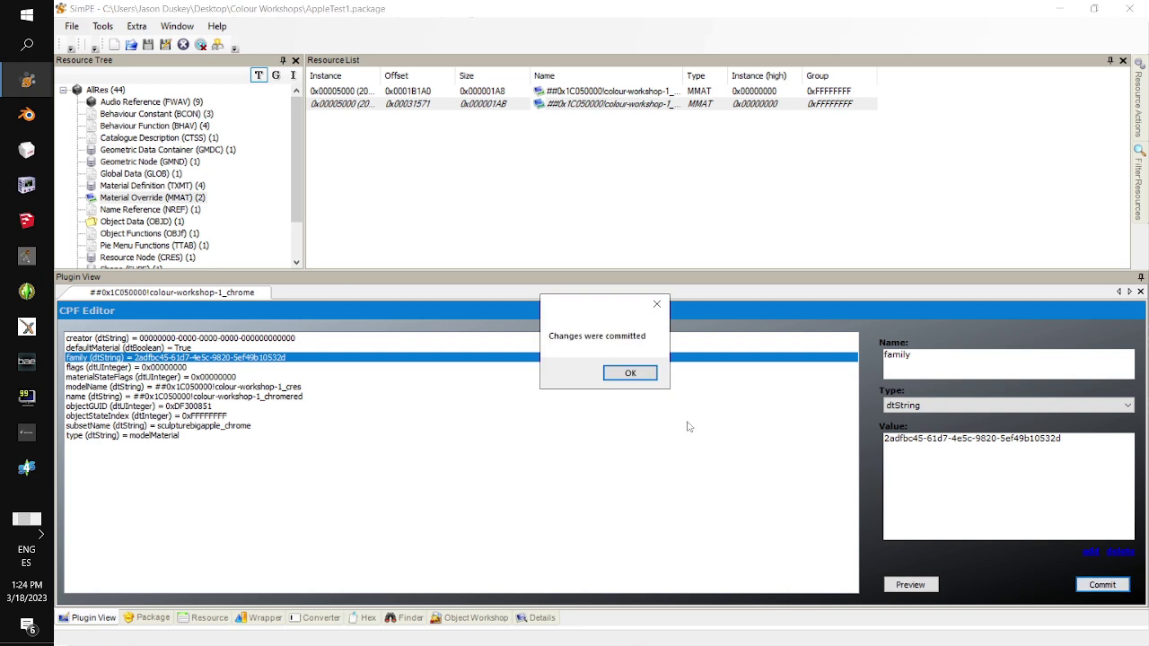
left_click(633, 381)
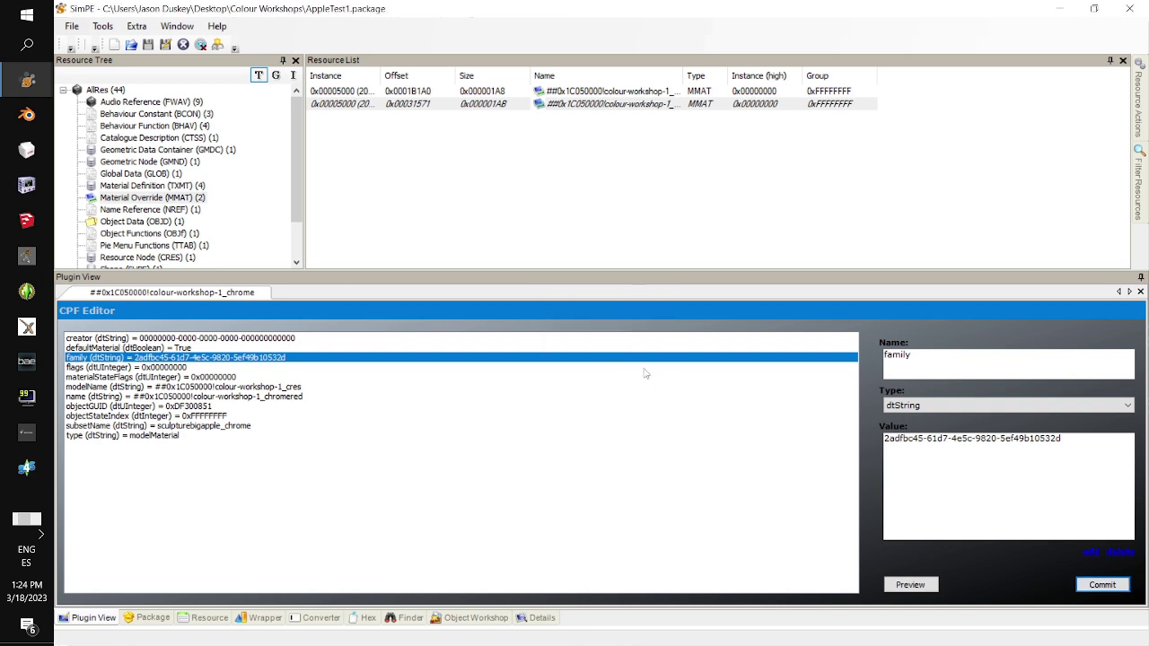
Clone the red material override and set the clone's name property to ##0x1C050000!colour-workshop-1_chromegreen.
right_click(589, 105)
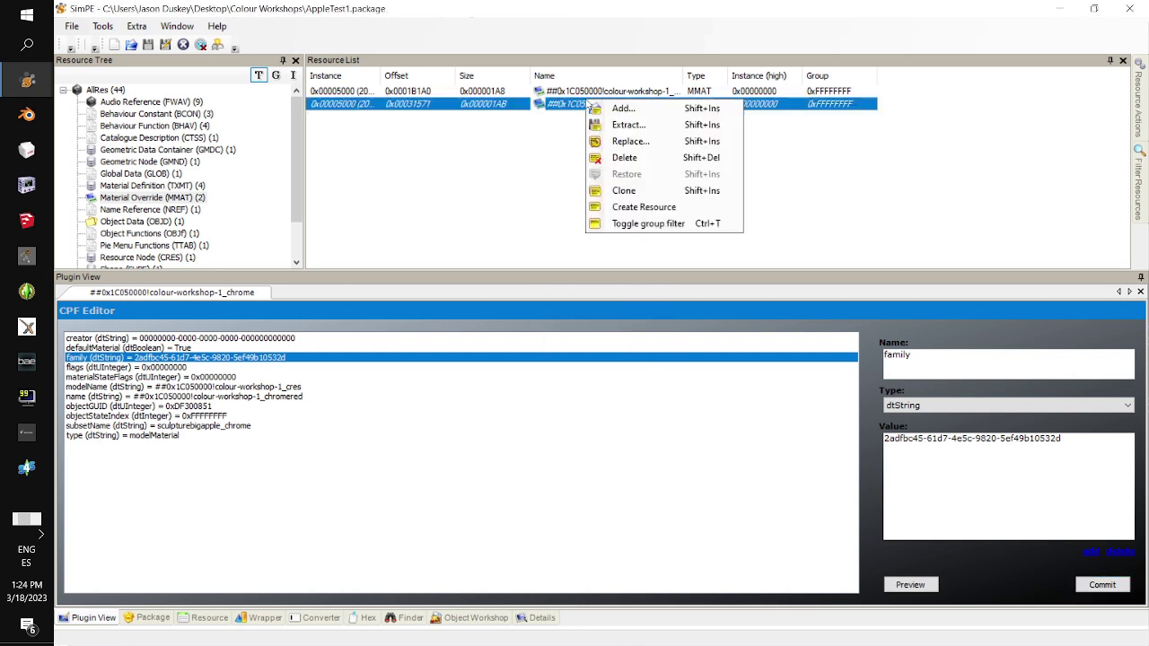
left_click(624, 191)
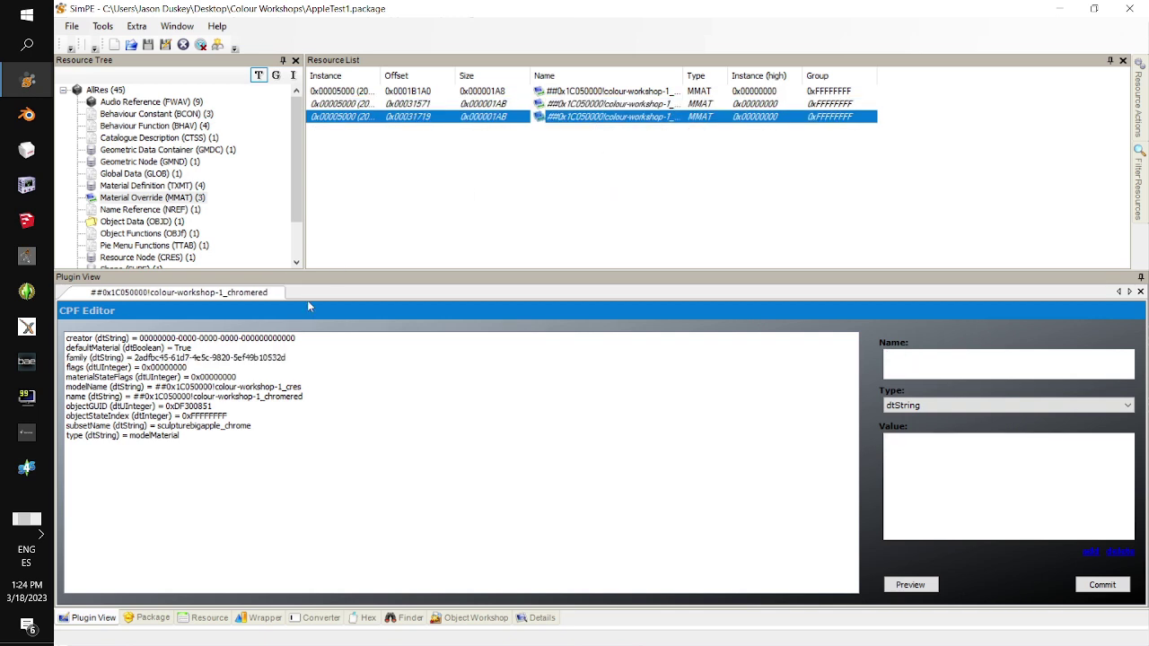
left_click(260, 396)
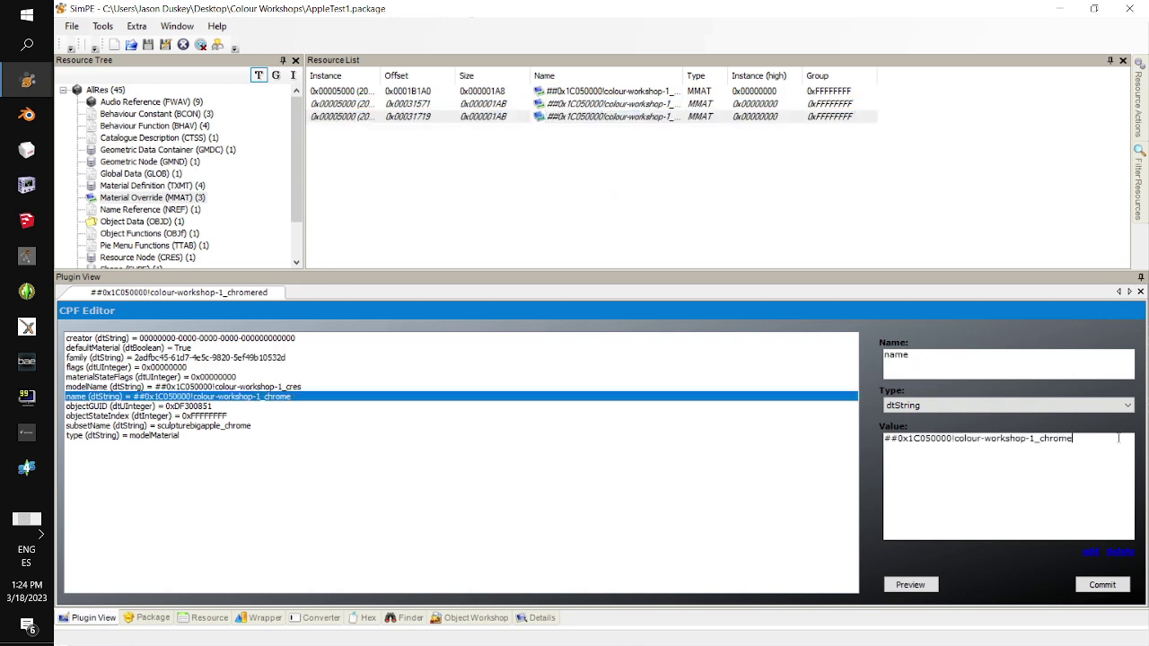
type("green")
Return to the Hash Generator, produce a fresh GUID by switching to CRC 32 and back to GUID, and copy it.
mouse_move(27, 81)
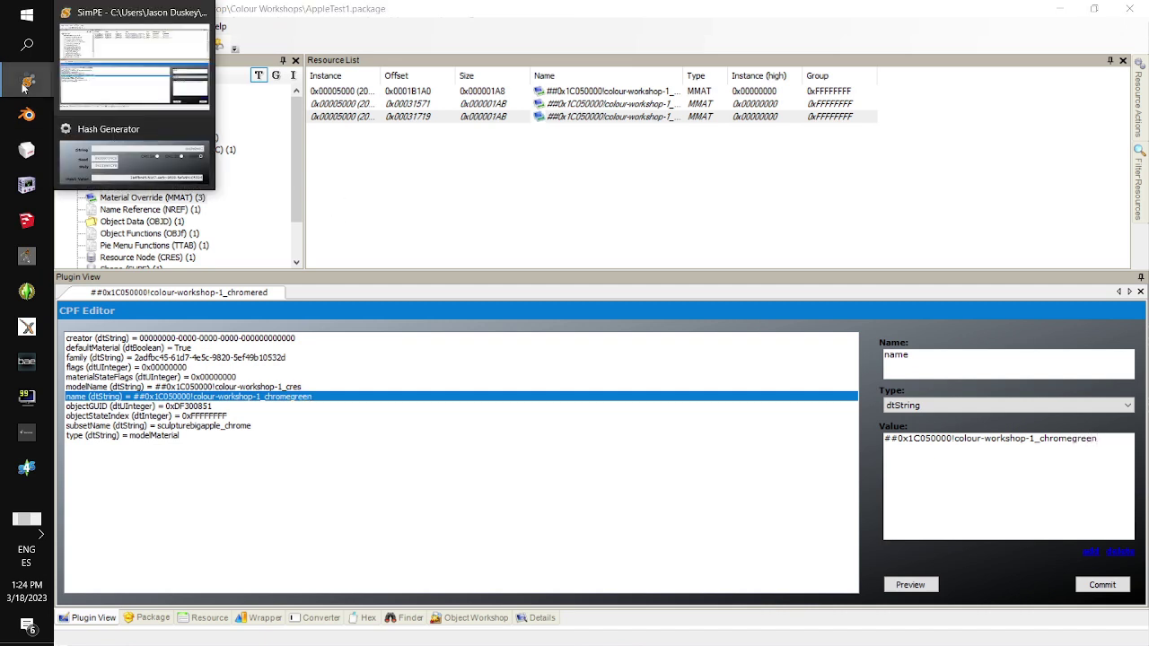
left_click(116, 139)
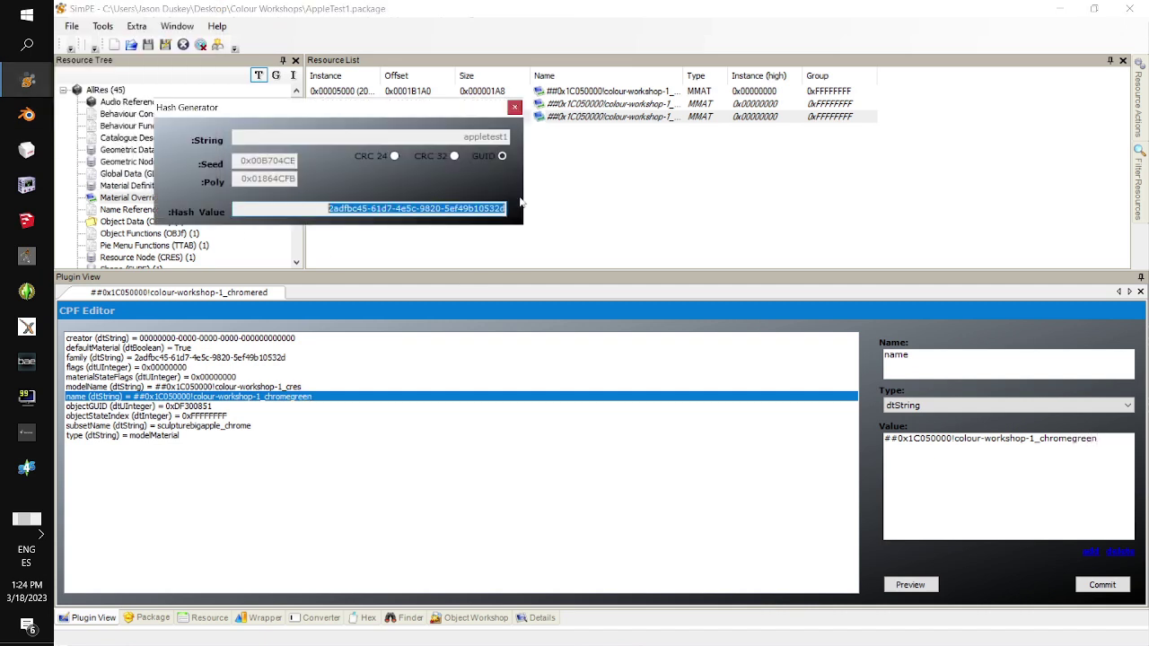
left_click(455, 158)
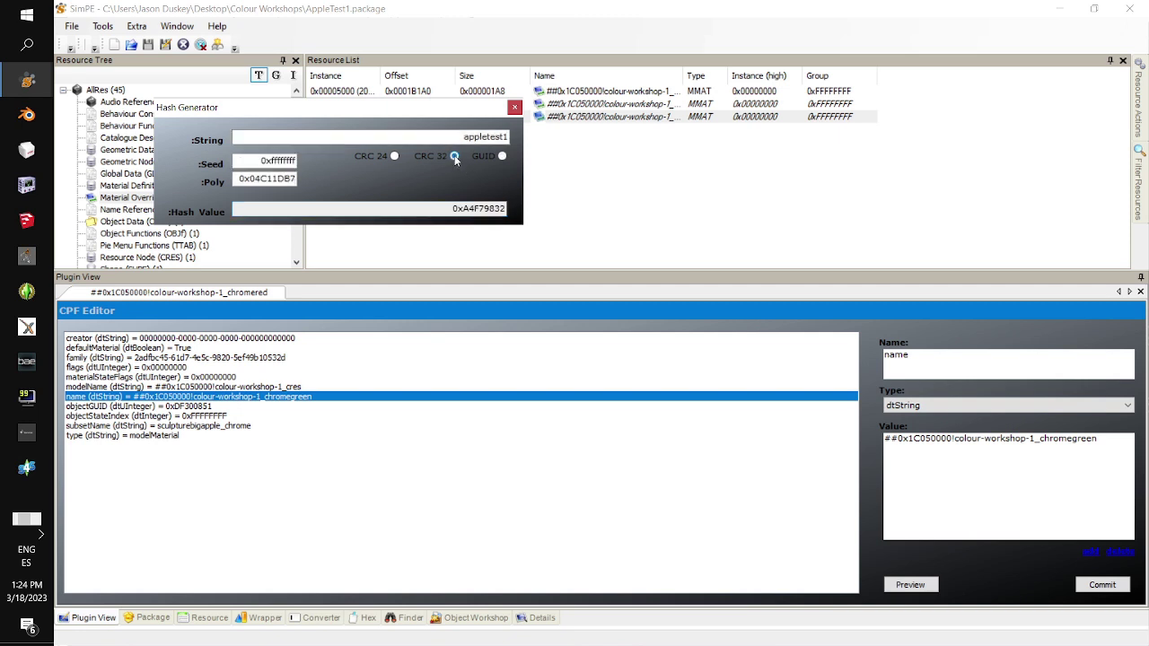
left_click(502, 157)
left_click(326, 208)
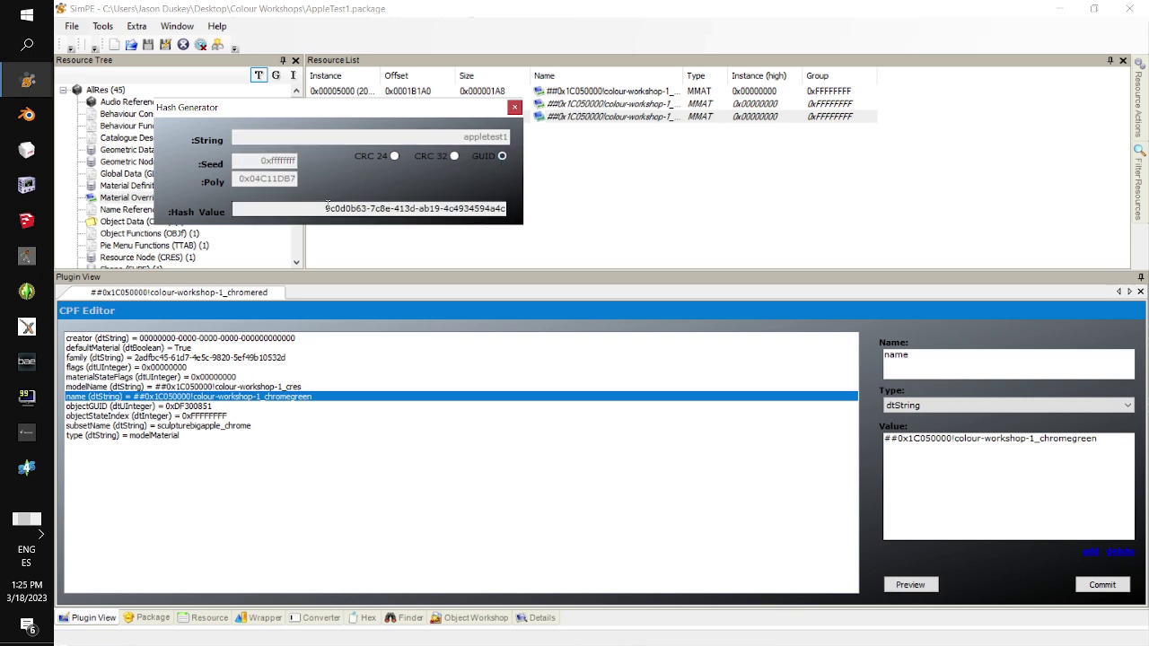
left_click_drag(326, 208, 505, 213)
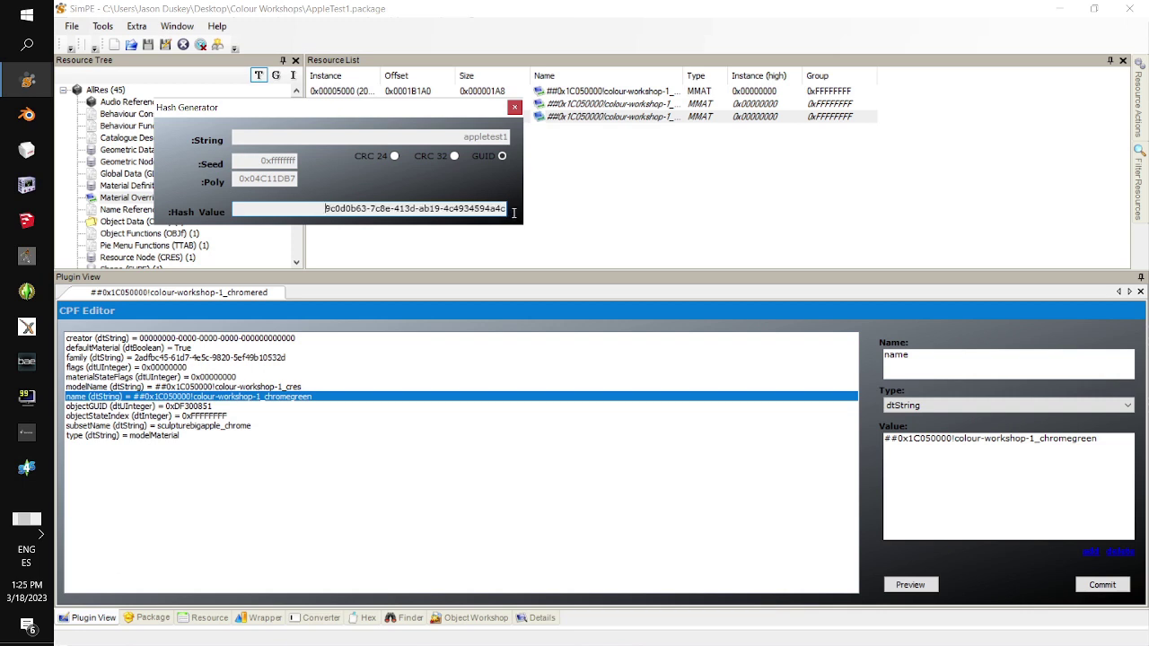
key("ctrl+a")
double_click(503, 207)
key("ctrl+c")
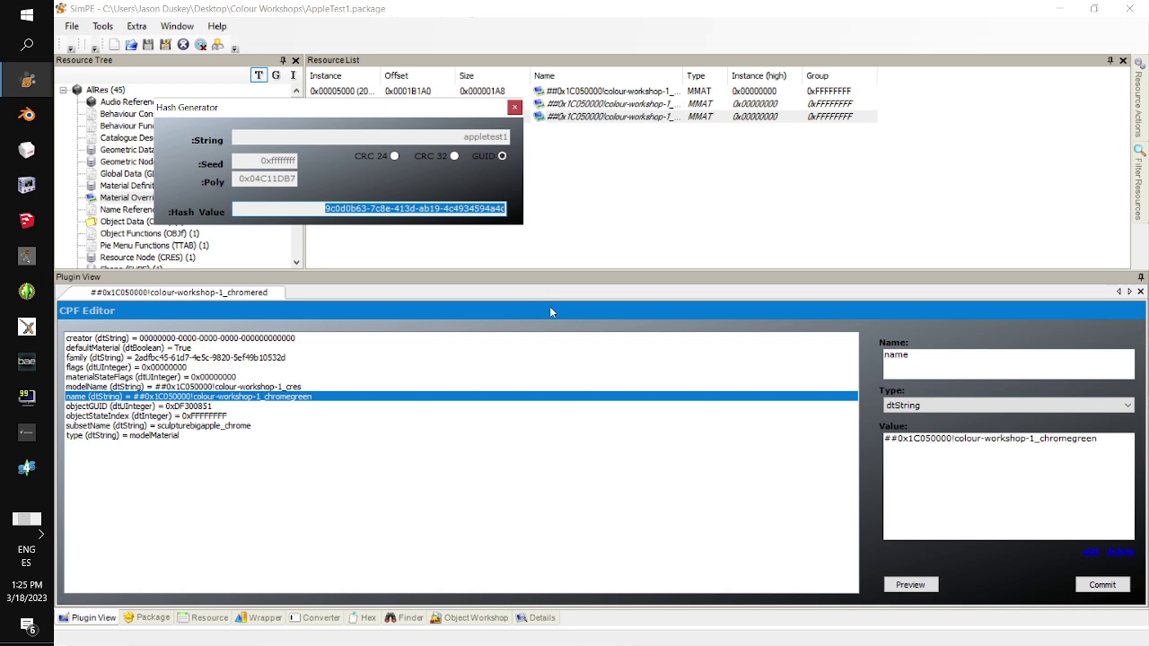
Replace the green material override's family value with the copied GUID 9c0d0b63-7c8e-413d-ab19-4c4934594a4c and commit the changes.
left_click(266, 358)
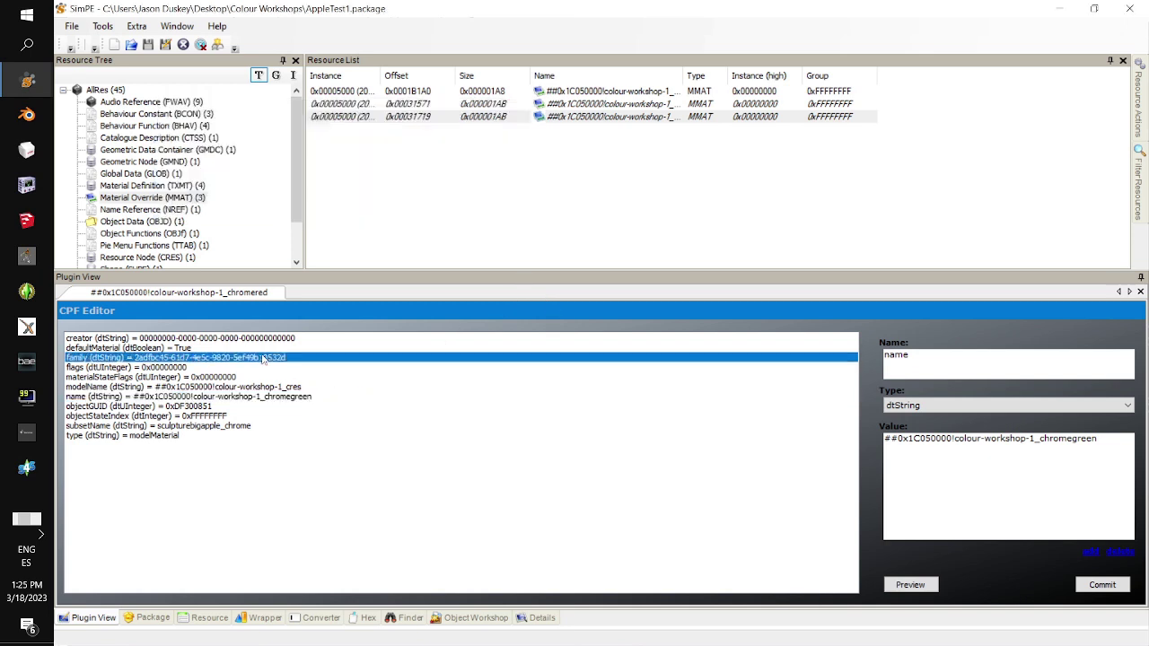
left_click_drag(1113, 462, 868, 548)
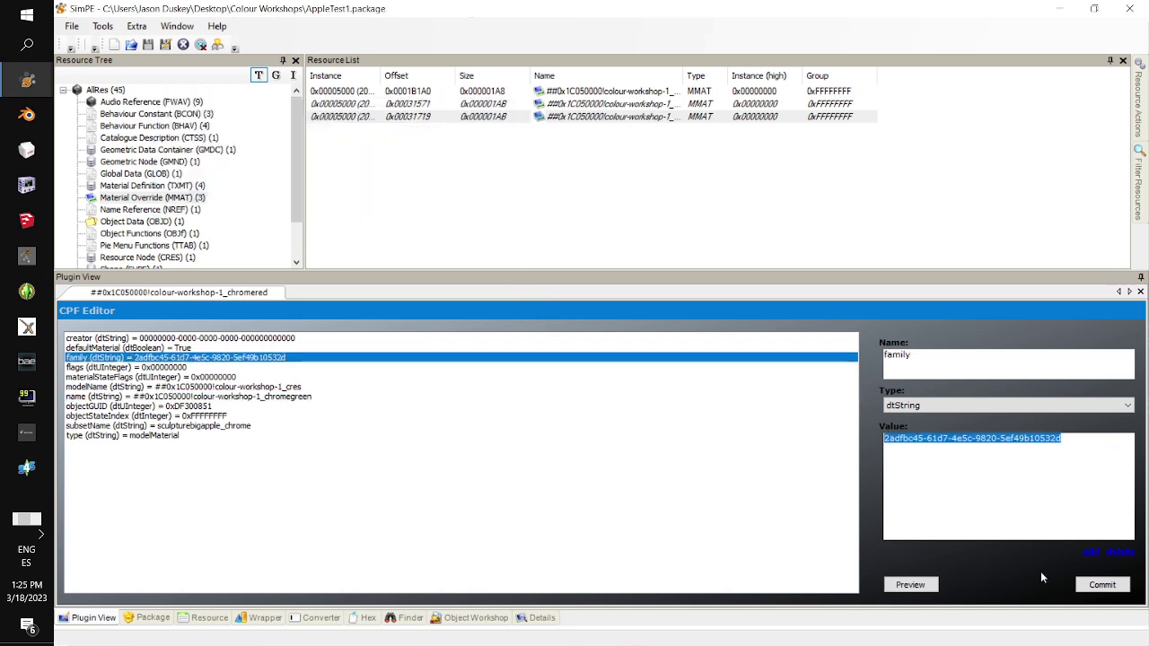
key("ctrl+v")
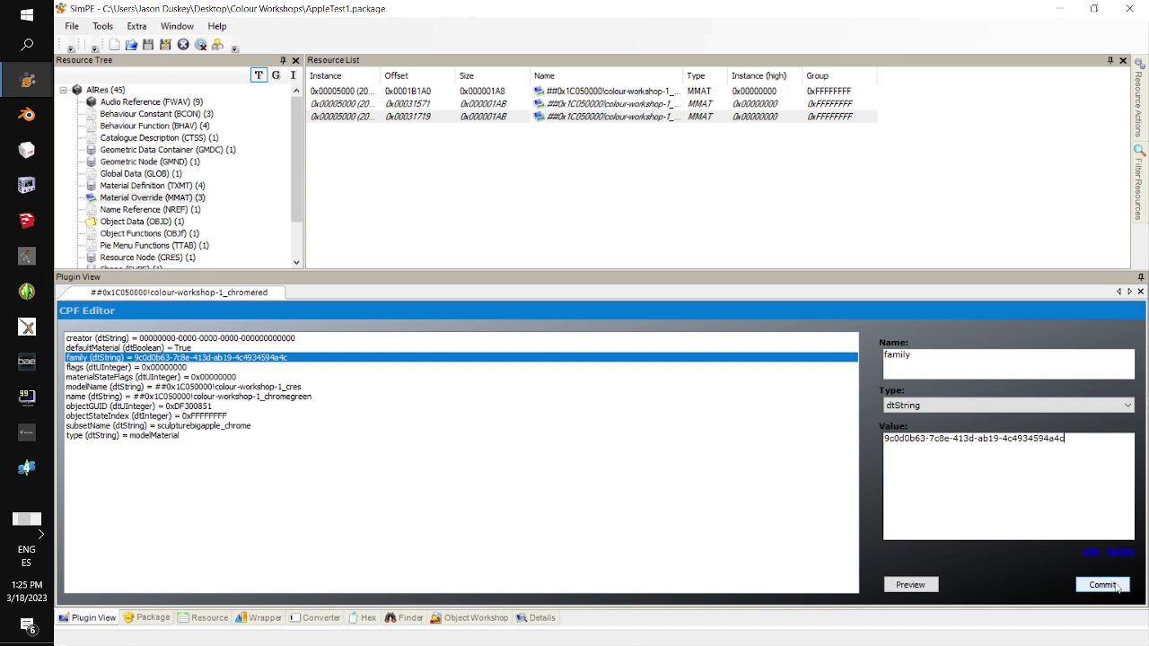
left_click(1117, 586)
left_click(634, 378)
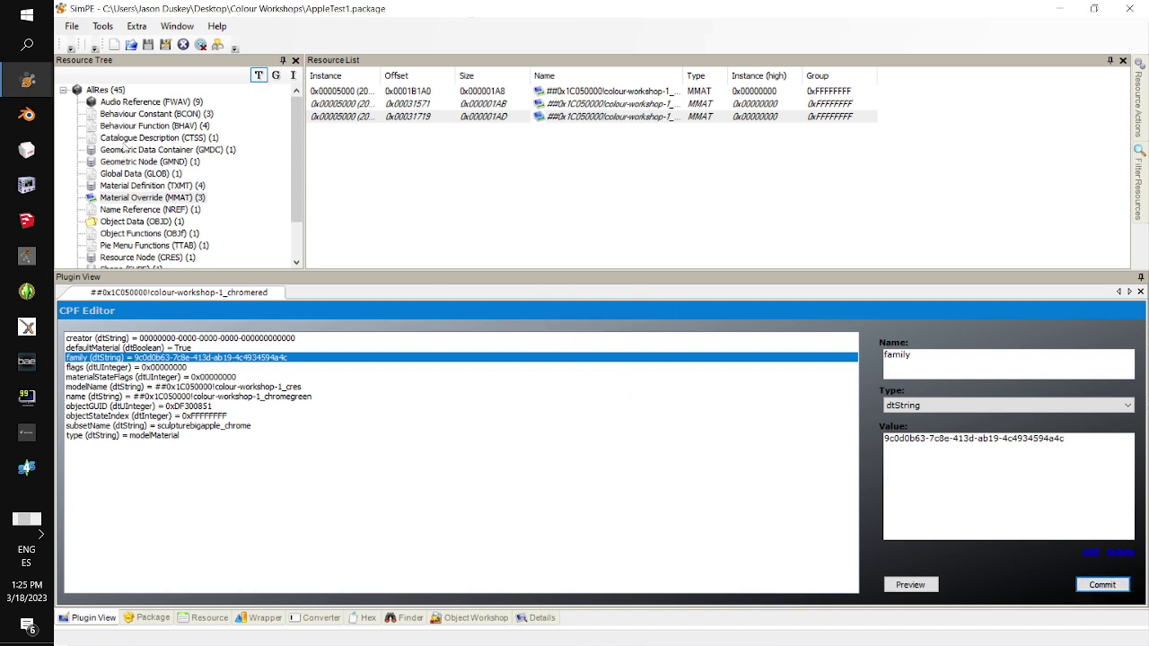
Bring the Hash Generator window back up and close it.
mouse_move(29, 85)
left_click(167, 167)
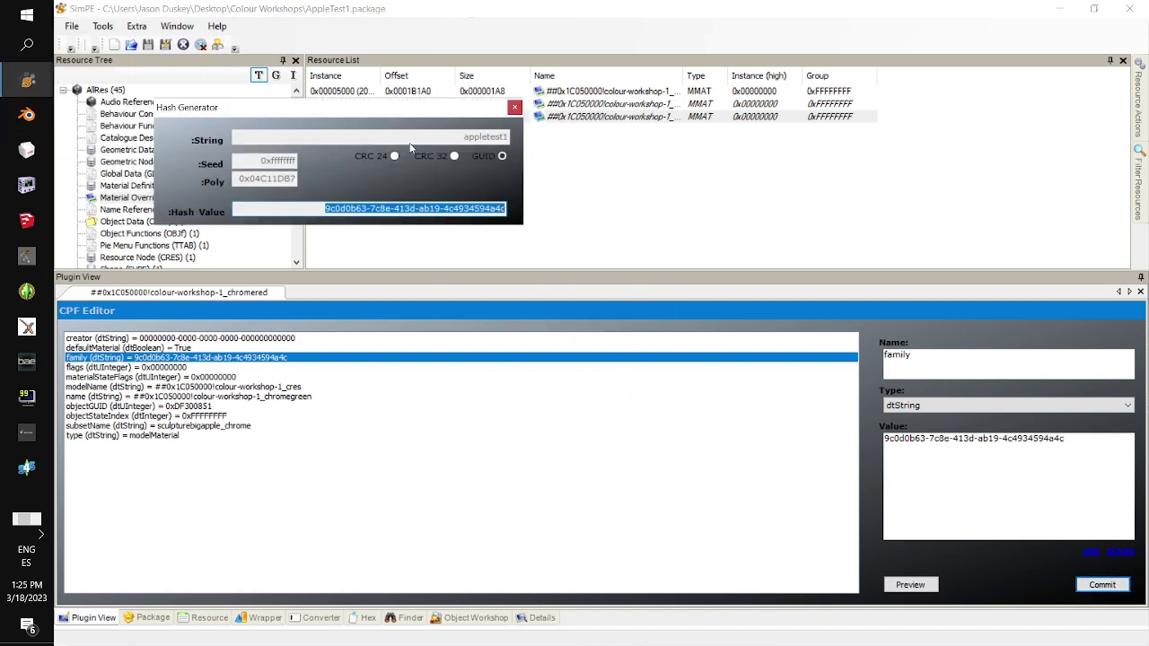
left_click(516, 105)
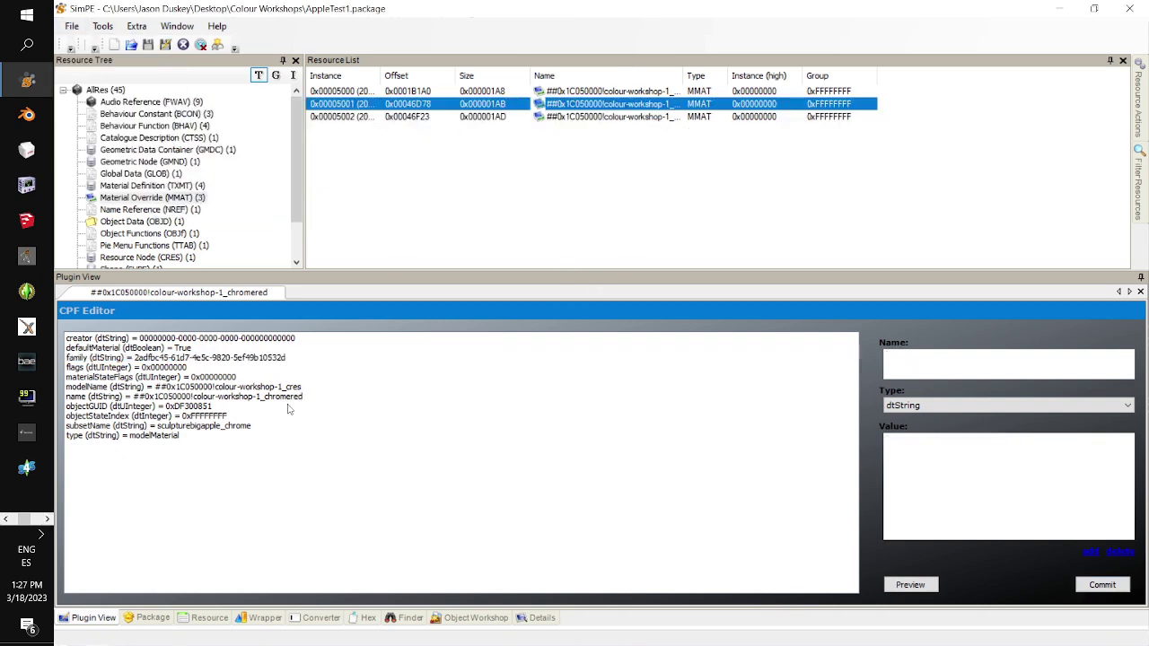
Set the chromered material override's defaultMaterial property to 0 and commit the changes.
left_click(289, 397)
left_click(192, 350)
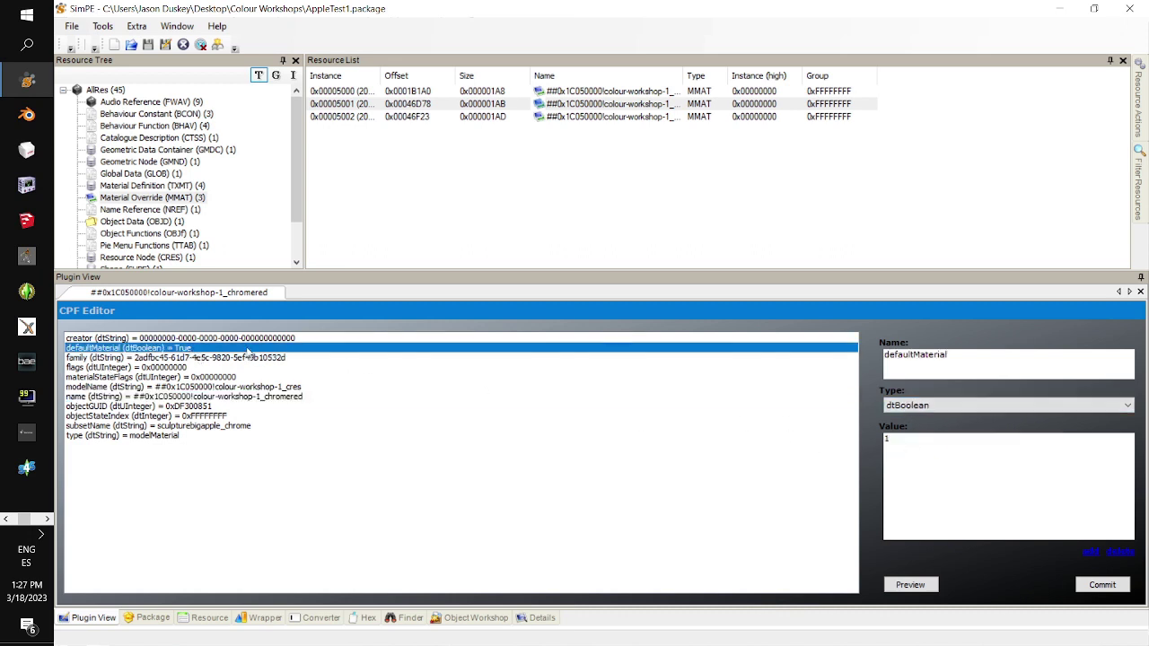
left_click_drag(903, 447, 638, 447)
type("0")
left_click(1102, 583)
left_click(623, 371)
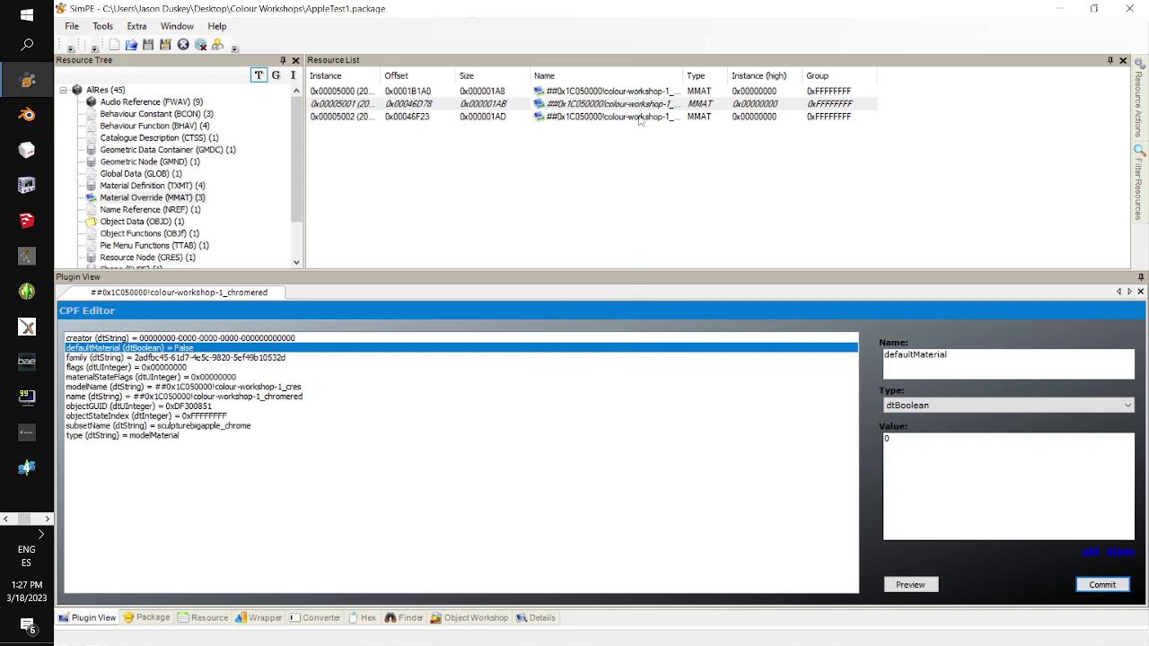
Set the chromegreen material override's defaultMaterial property to 0, commit the changes and save the package.
left_click(643, 118)
left_click(183, 348)
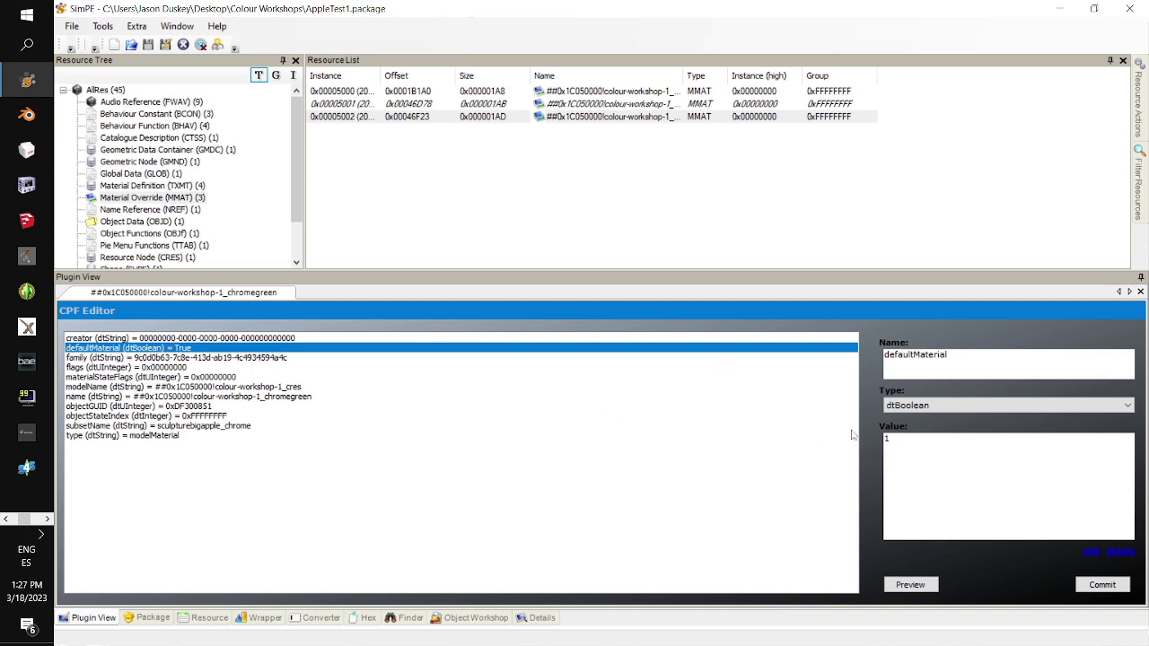
key("ctrl+a")
type("0")
left_click(1102, 585)
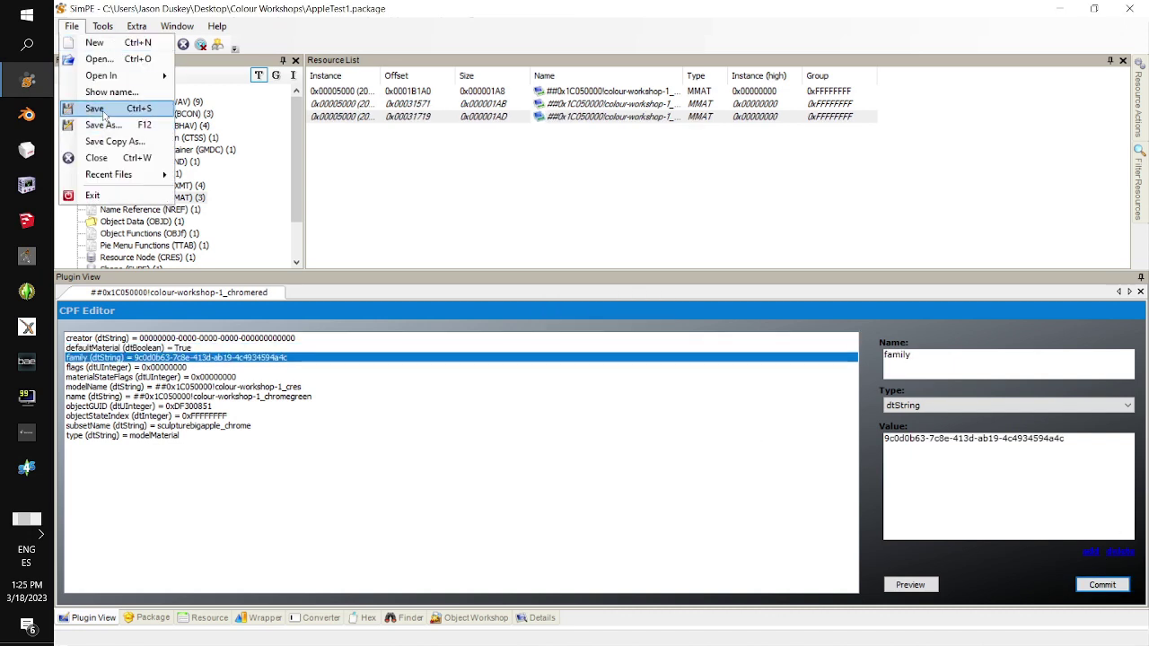
left_click(104, 113)
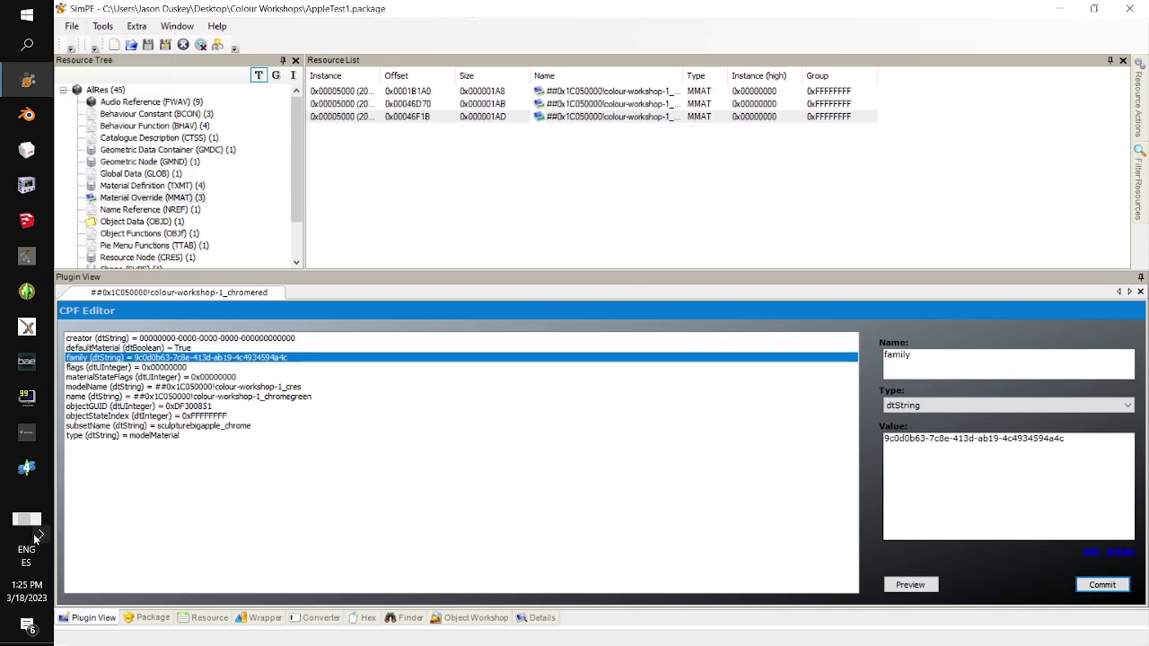
Switch to the PowerPoint slide show and review the Manually Adding More Recolors slide.
left_click(40, 534)
left_click(41, 535)
left_click(40, 535)
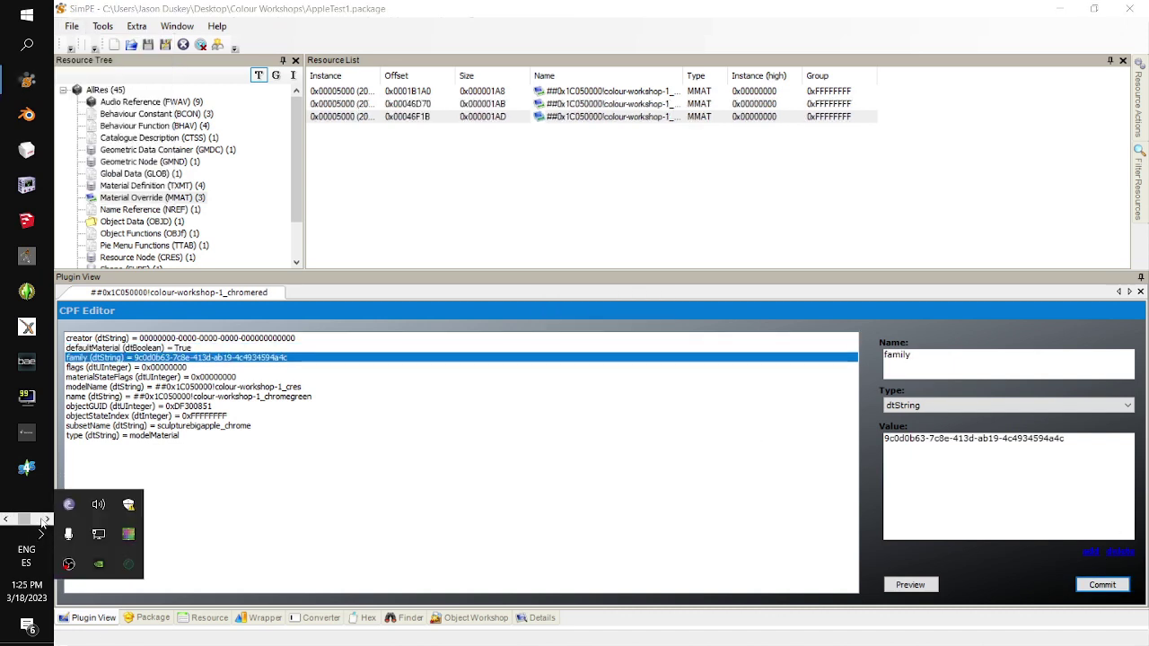
left_click(45, 518)
left_click(26, 220)
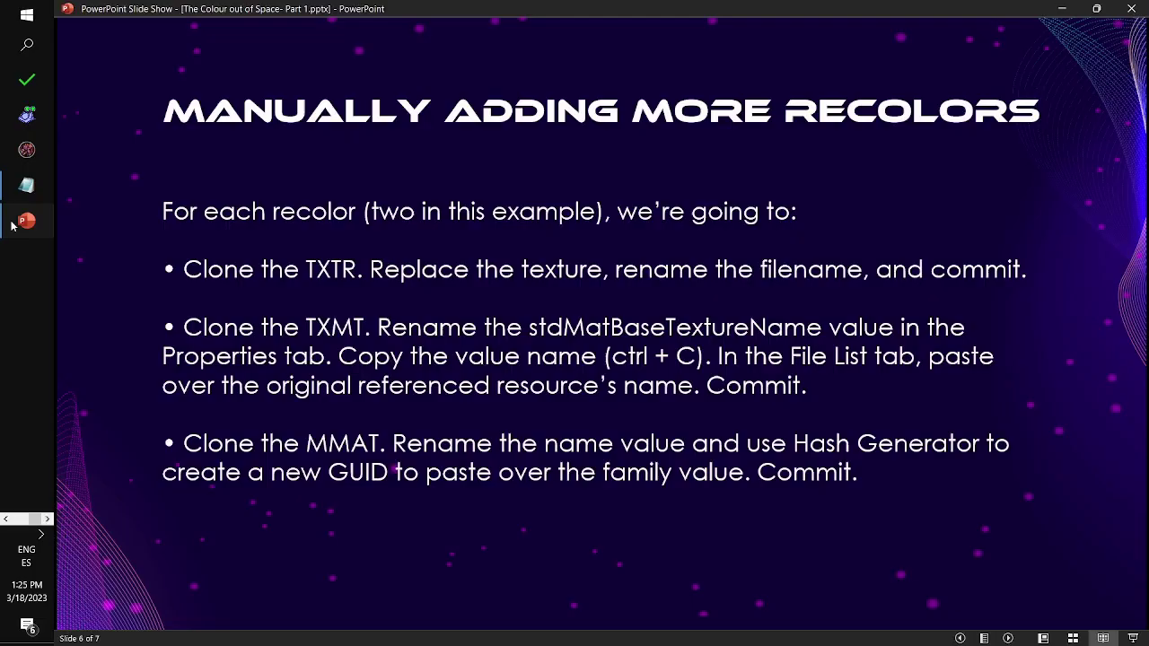
left_click(685, 220)
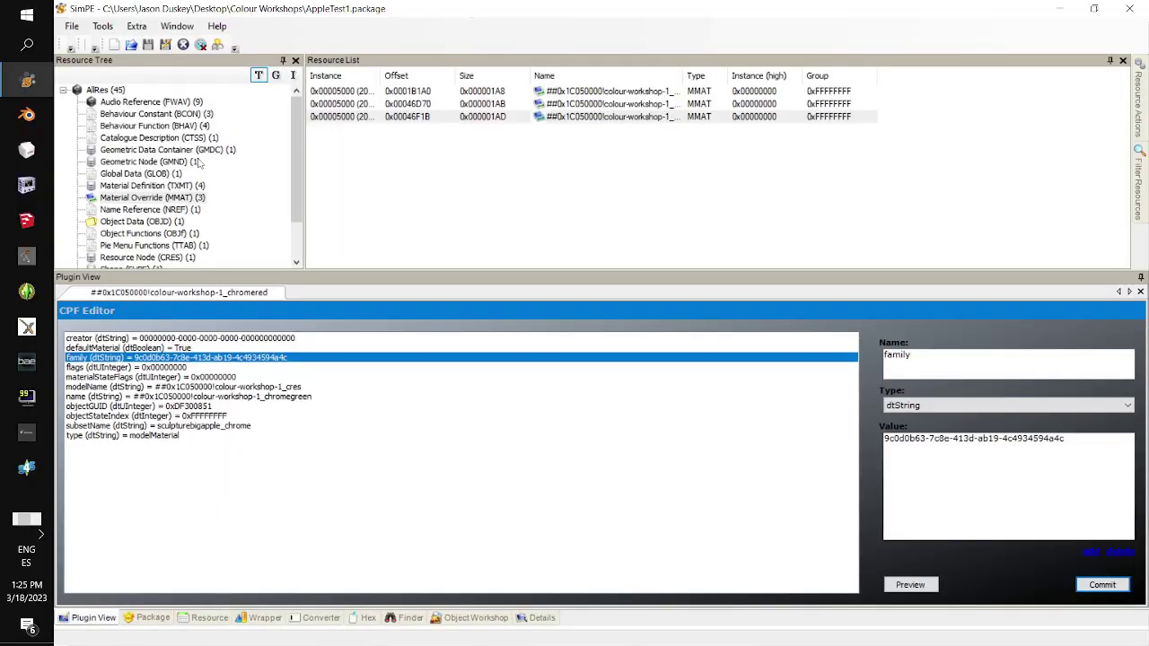
Run the Fix Integrity object tool on the apple package and save the package.
left_click(103, 26)
mouse_move(174, 128)
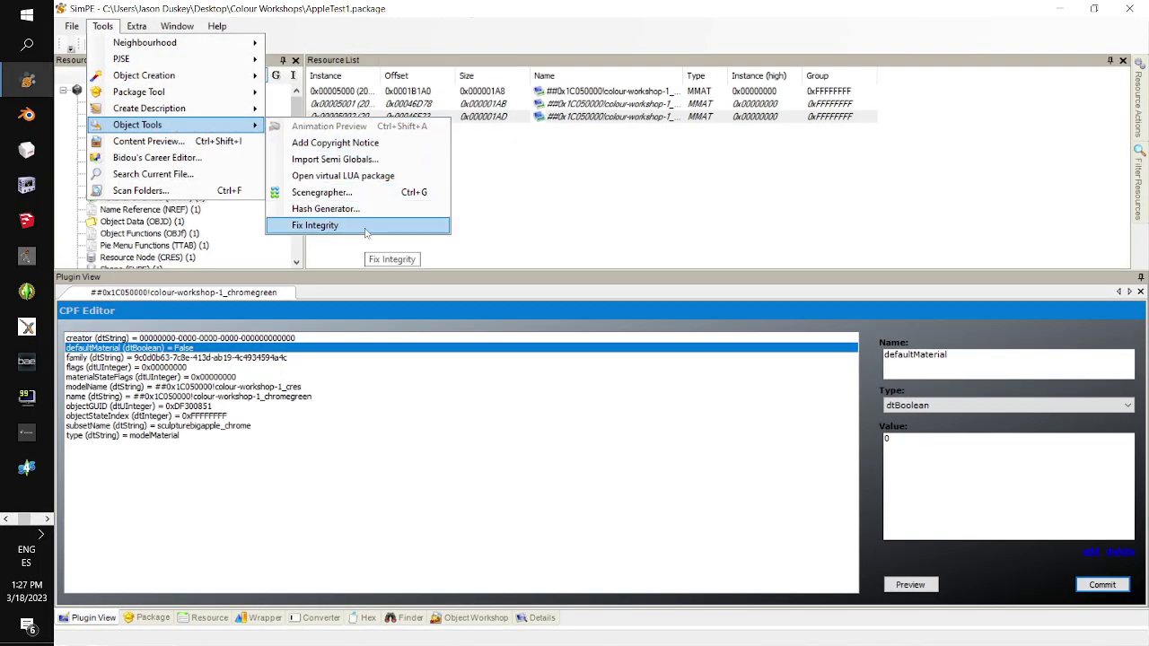
left_click(323, 225)
left_click(577, 281)
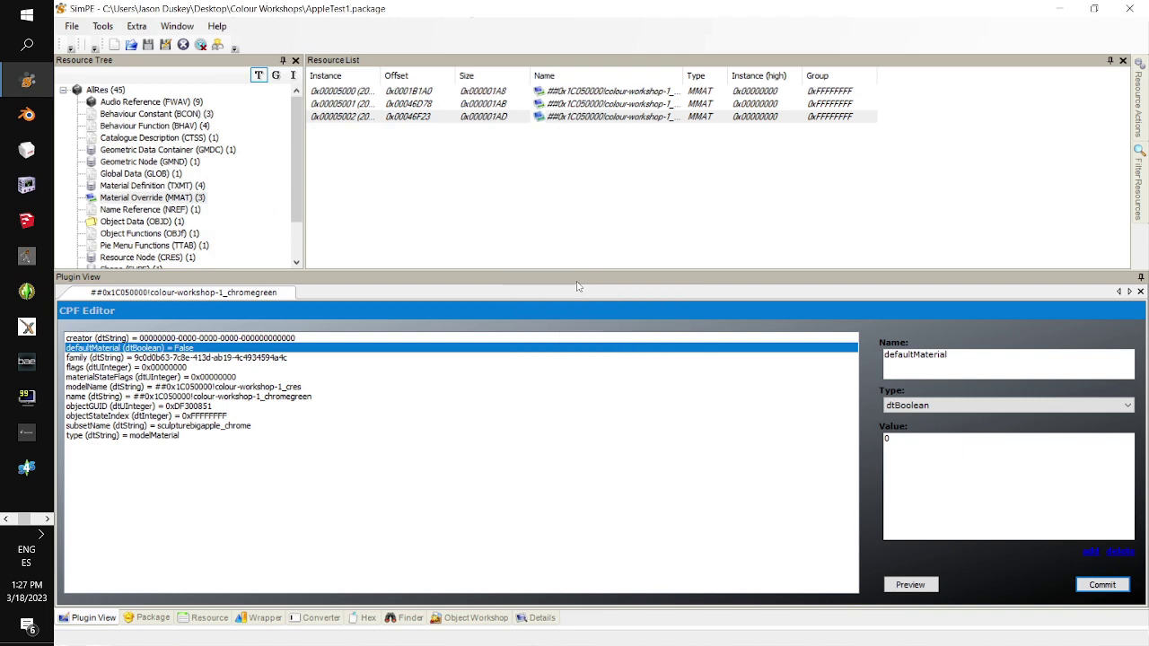
left_click(72, 26)
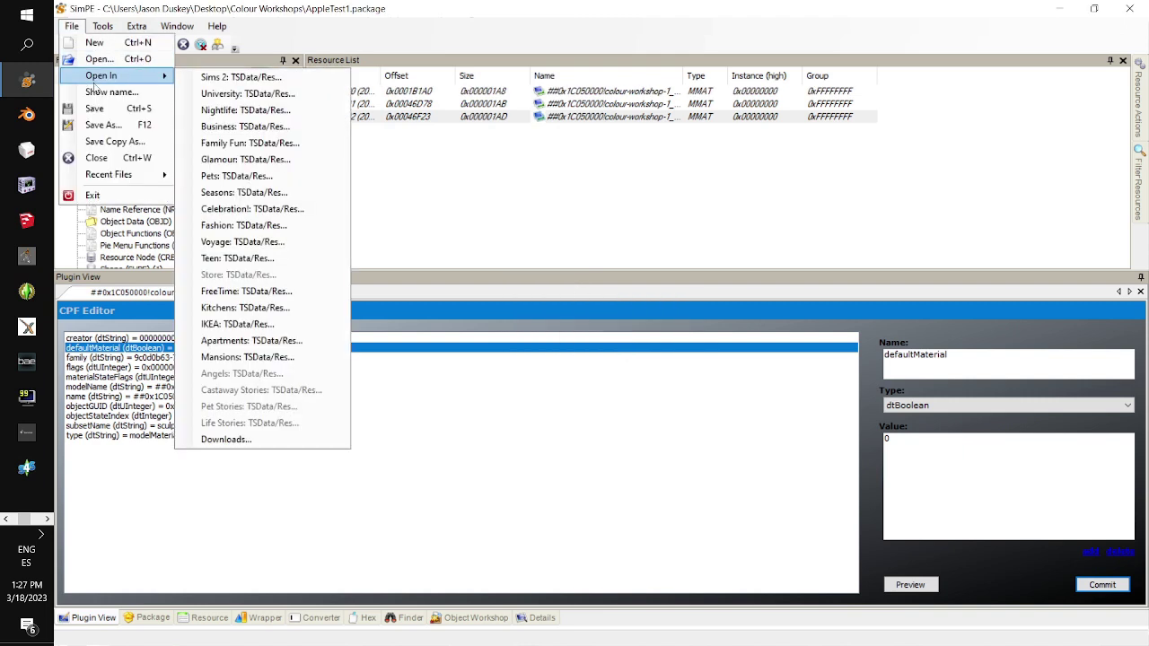
left_click(105, 117)
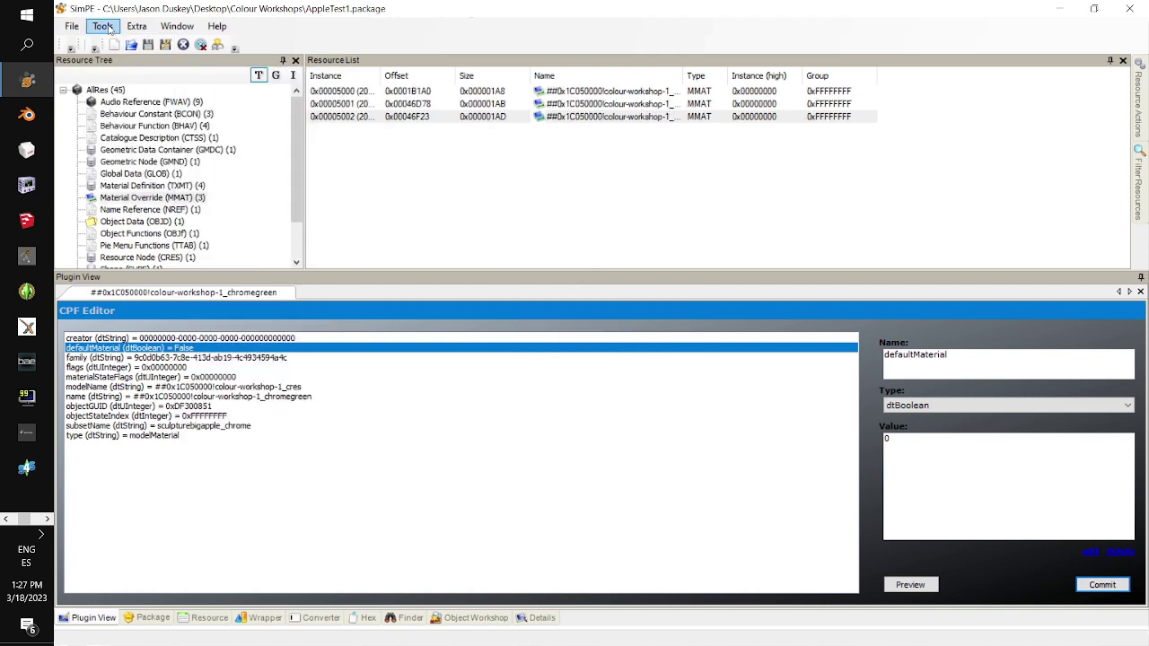
Open the package in Scenegrapher and examine how the red and green material overrides link to their material definitions and textures.
left_click(105, 27)
mouse_move(176, 131)
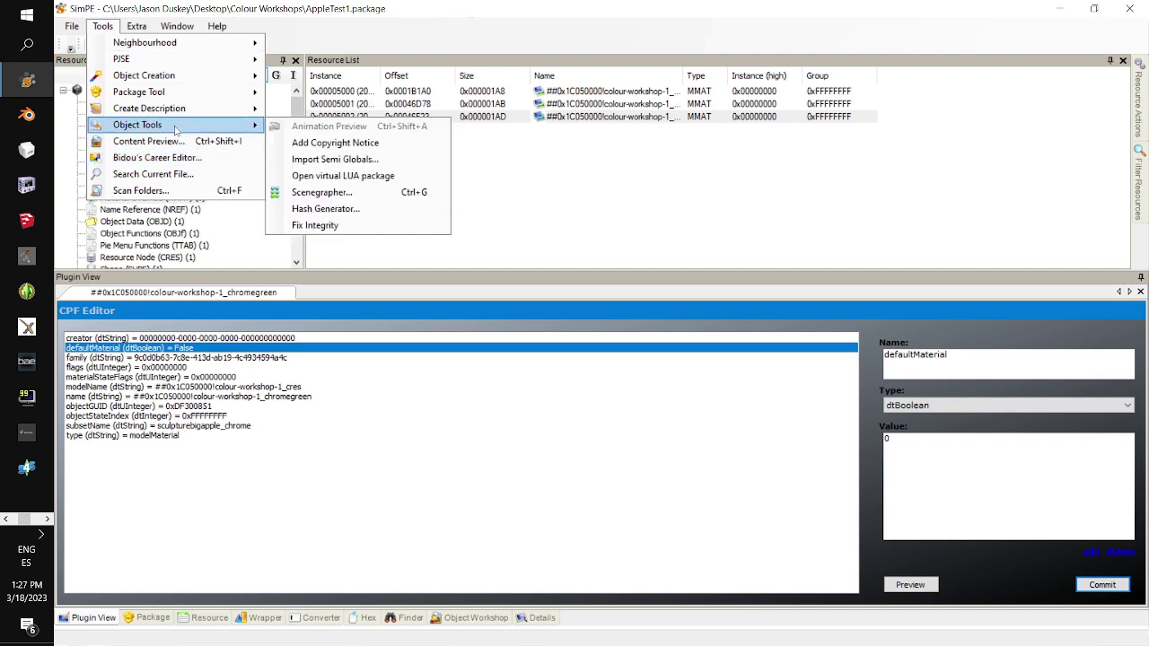
left_click(377, 192)
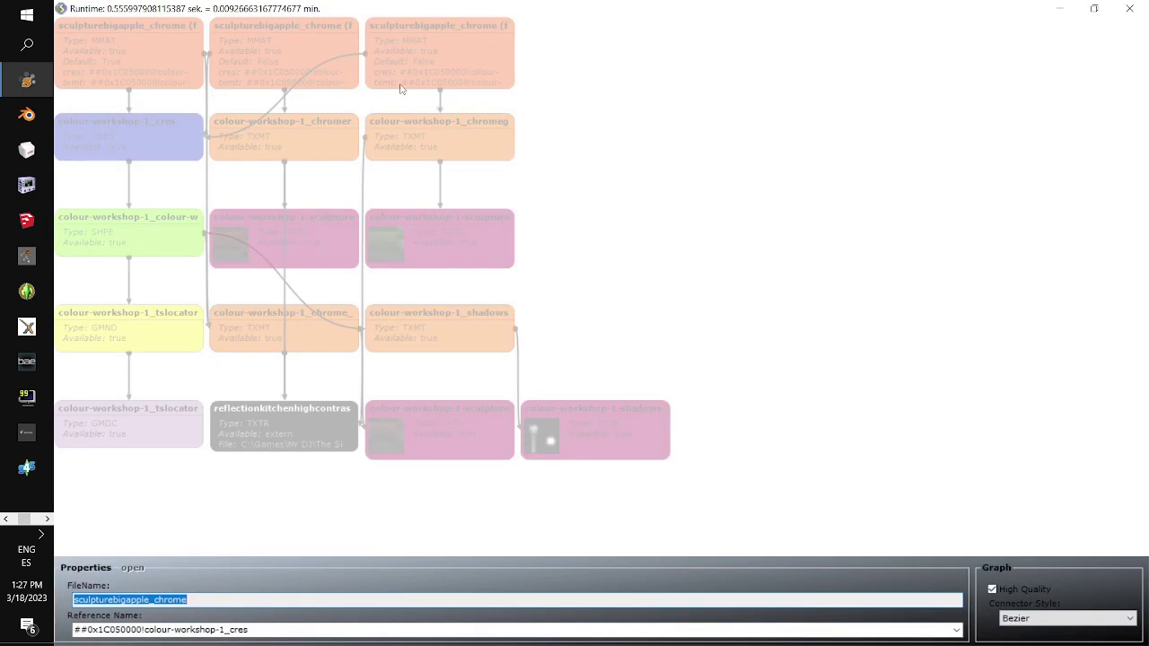
left_click(300, 64)
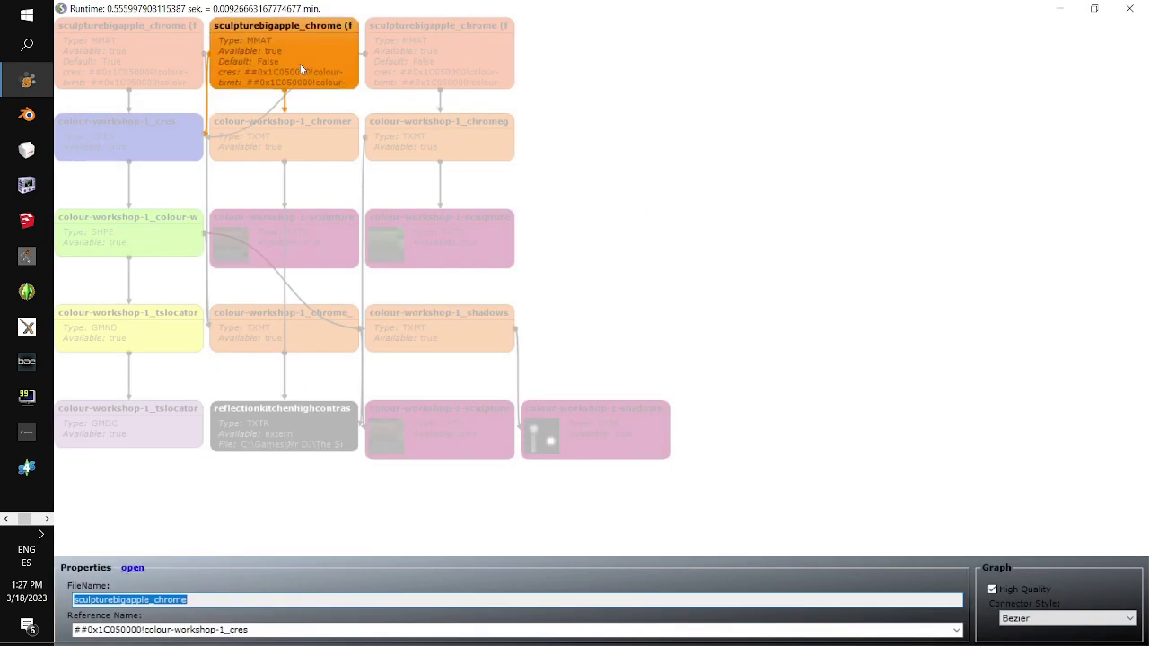
mouse_move(302, 65)
left_mouse_down()
mouse_move(320, 91)
mouse_move(348, 65)
mouse_move(335, 59)
left_mouse_up()
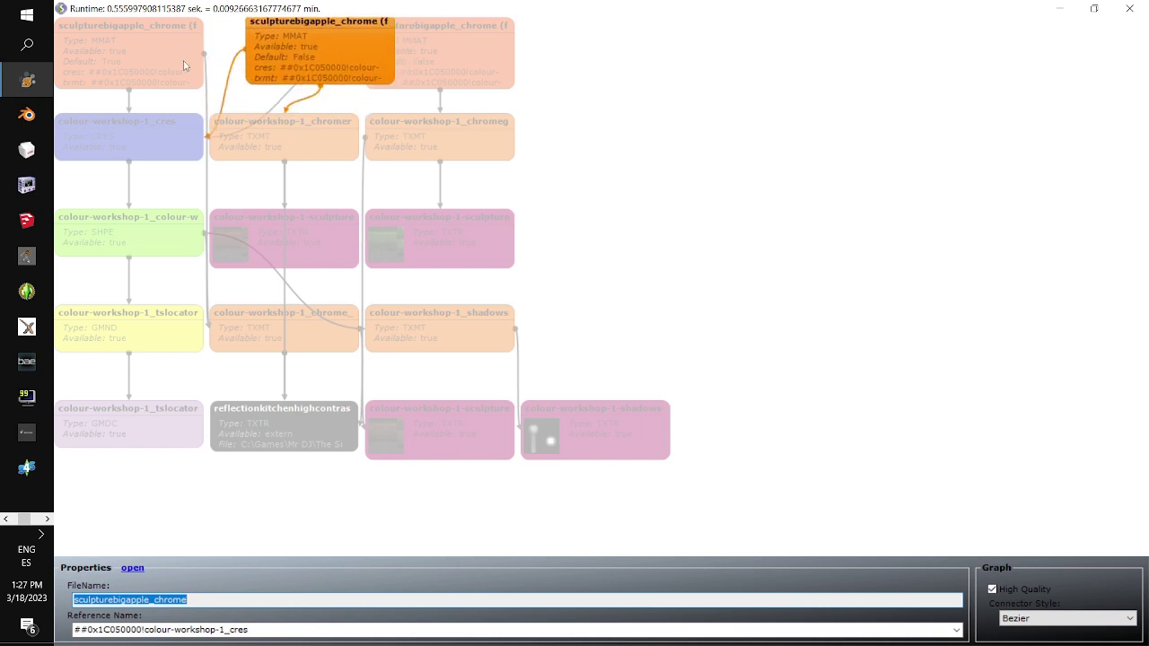
left_click_drag(404, 149, 469, 167)
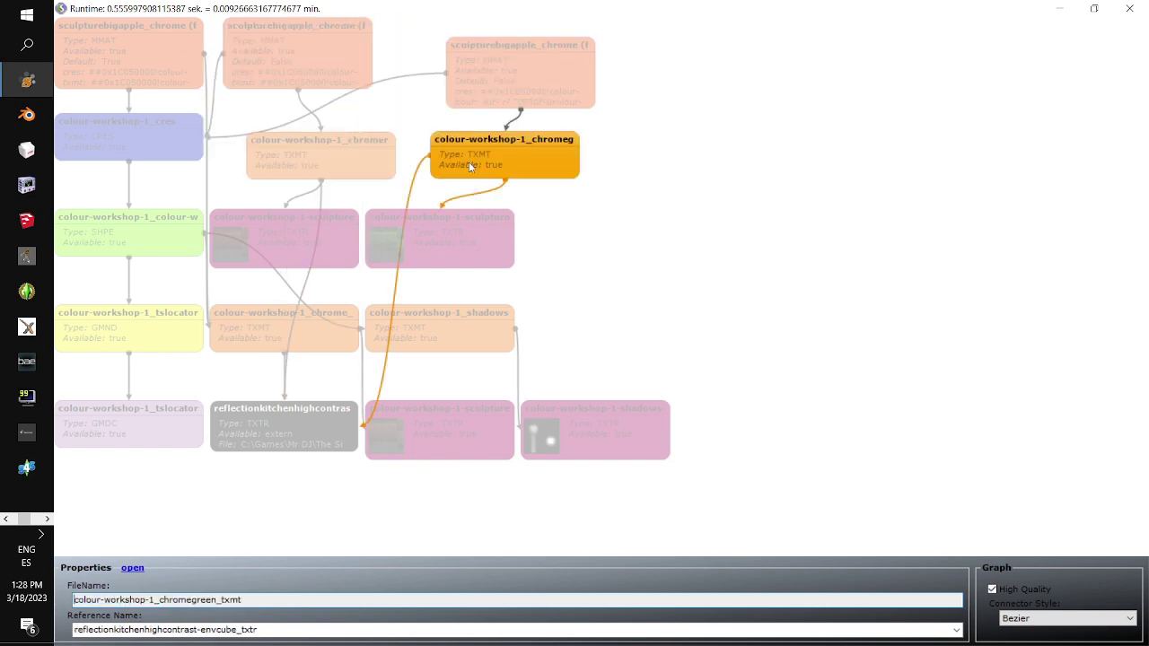
left_click(1129, 8)
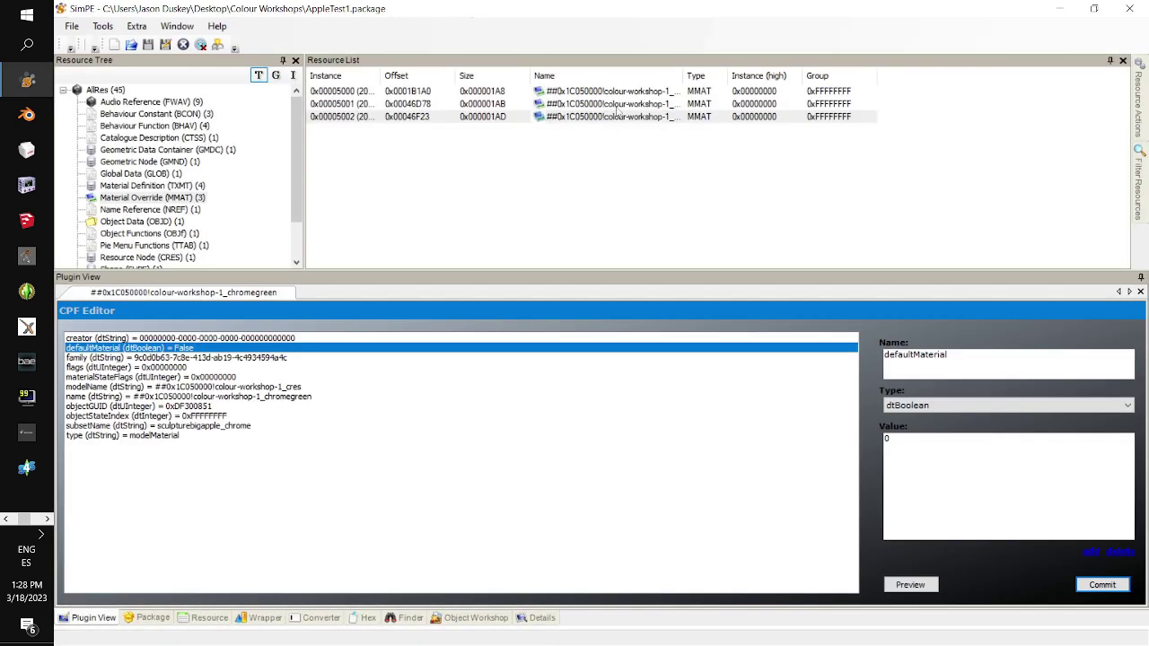
Preview the chromered material override's recolour and rotate the model to inspect it.
left_click(617, 104)
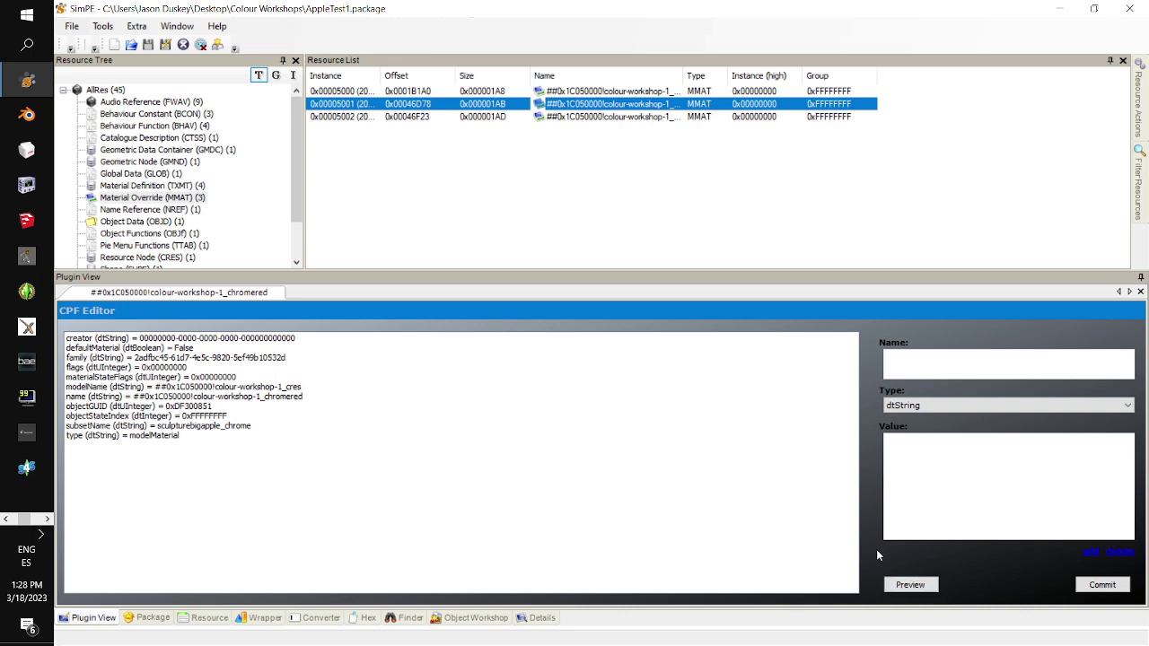
left_click(895, 583)
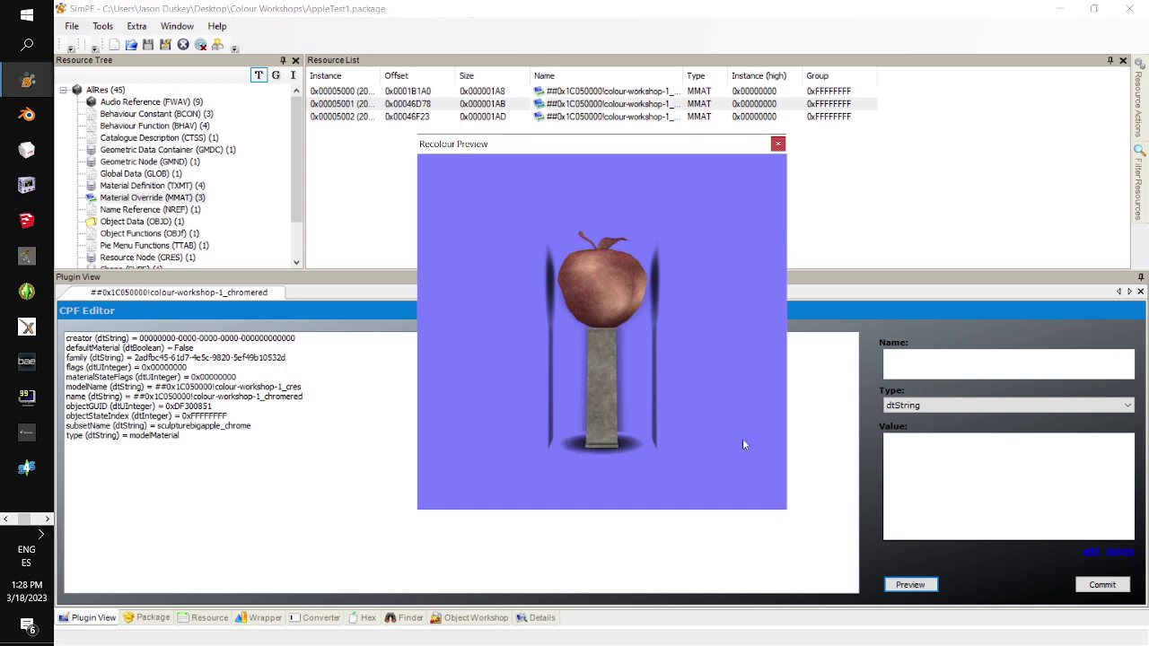
left_click_drag(662, 359, 366, 396)
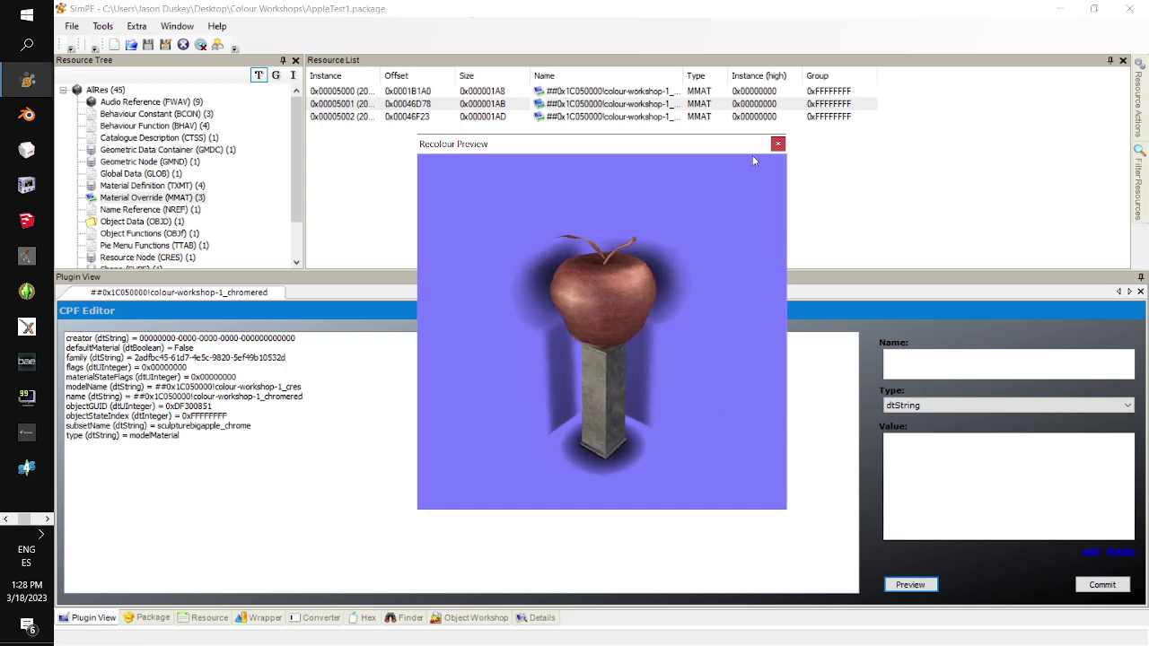
left_click(777, 144)
Preview the chromegreen material override's recolour and inspect the apple from another angle.
left_click(576, 117)
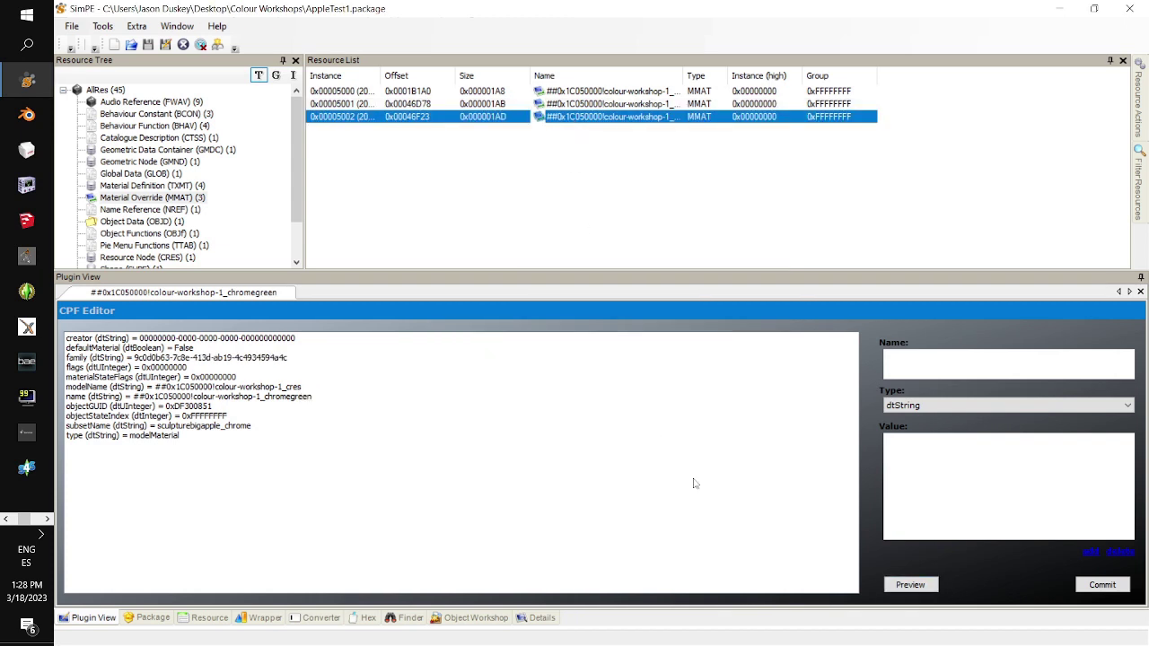
left_click(899, 586)
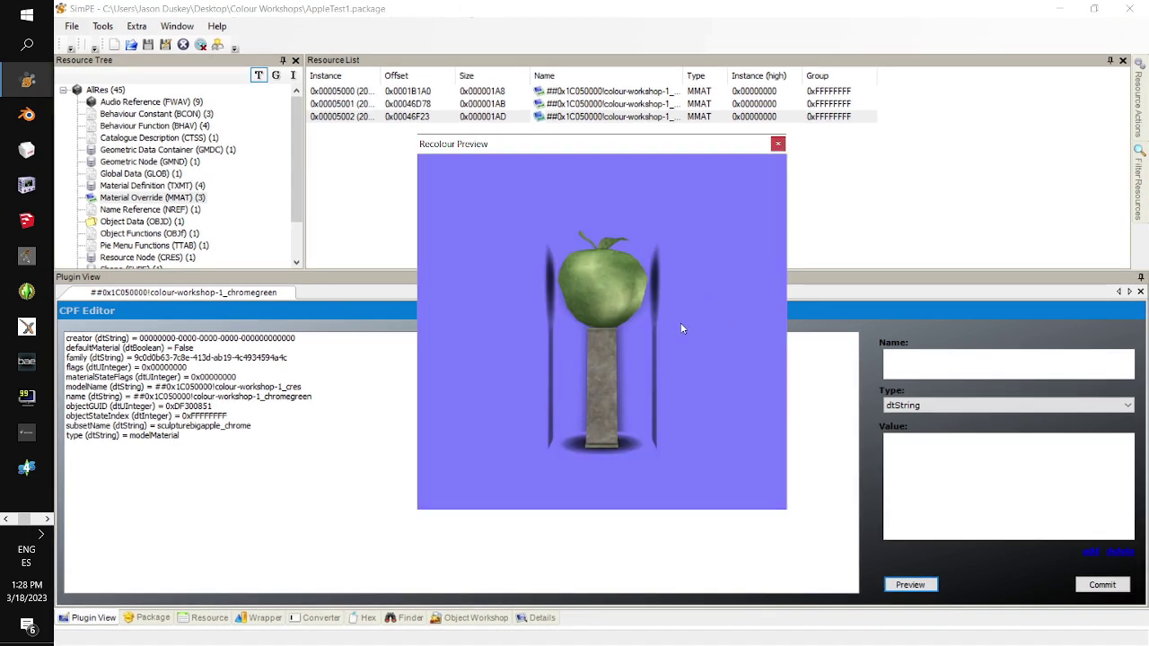
left_click_drag(681, 322, 443, 365)
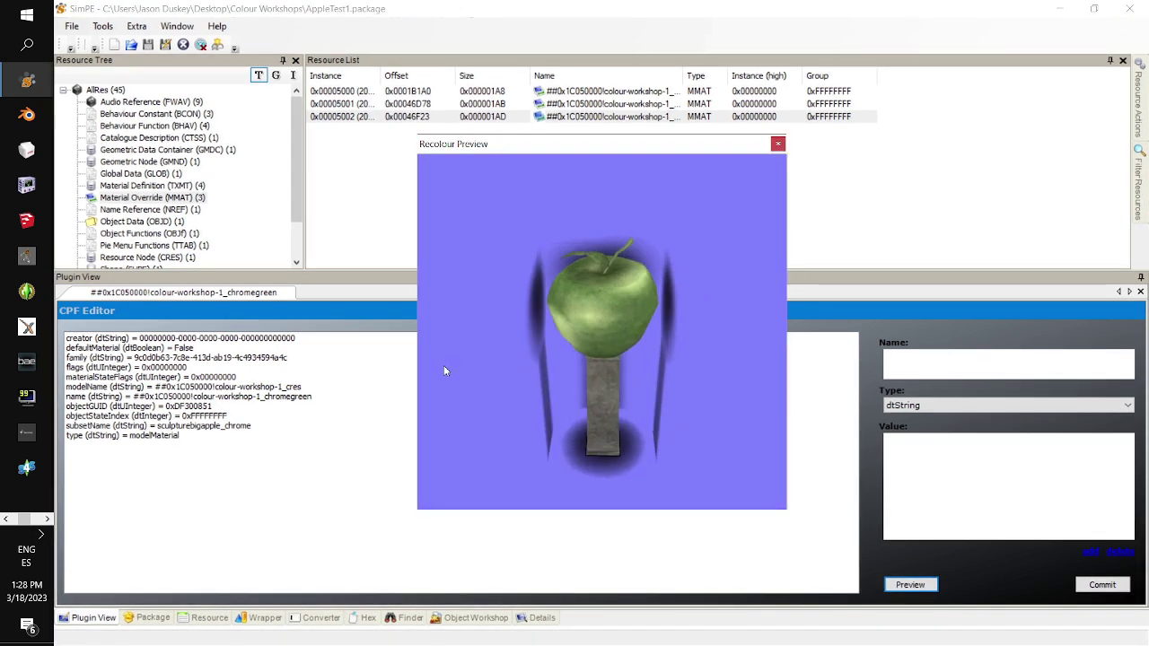
left_click(778, 145)
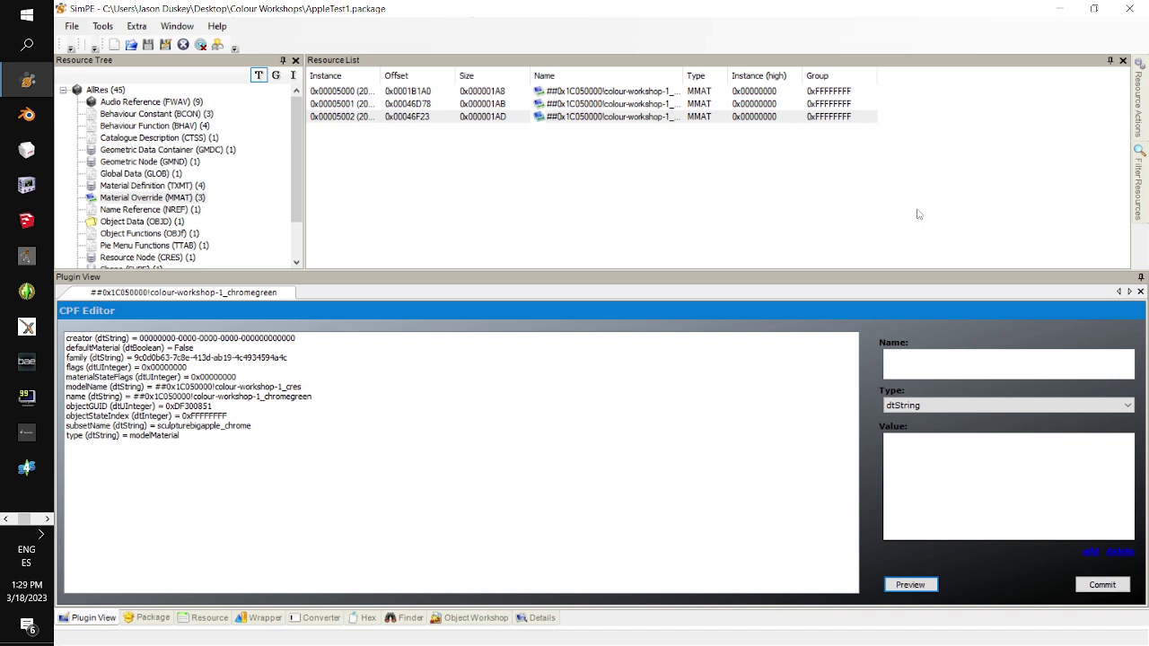
Switch to File Explorer and copy AppleTest1.package from the Colour Workshops folder.
left_click(1067, 7)
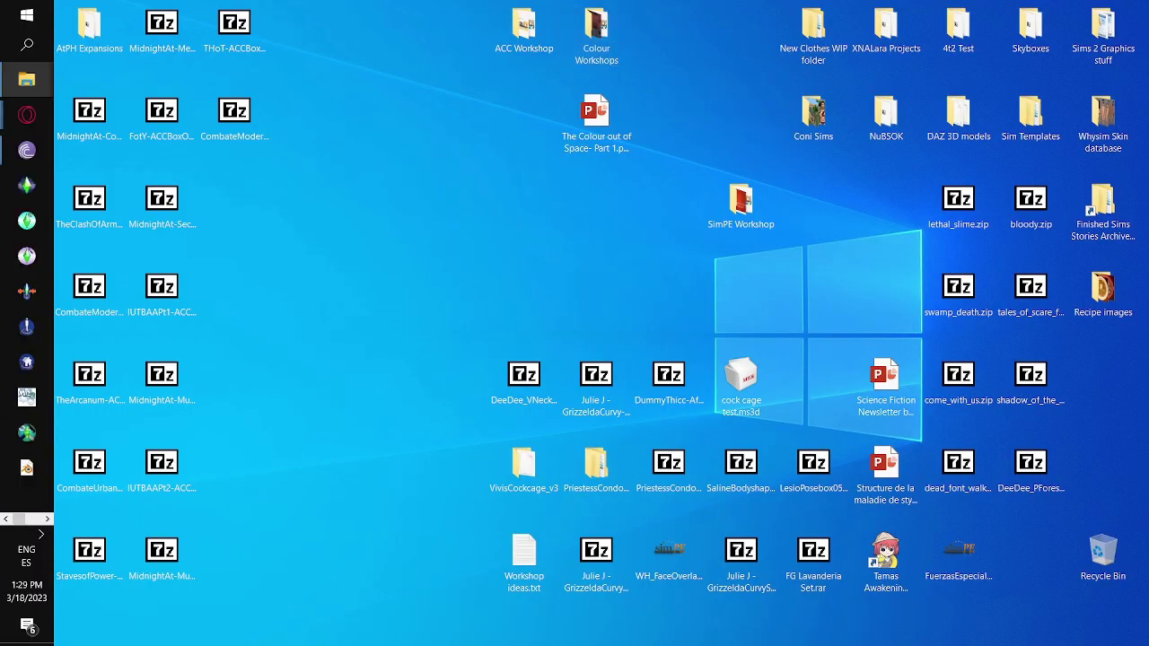
left_click_drag(759, 645, 737, 23)
left_click(684, 212)
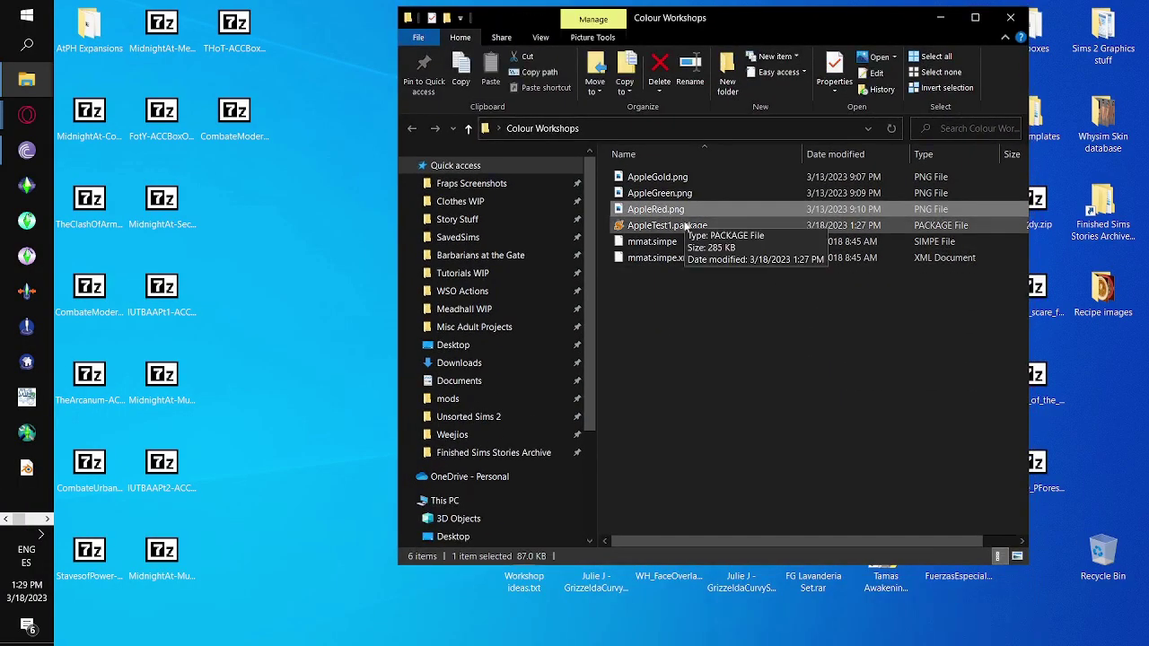
left_click(685, 226)
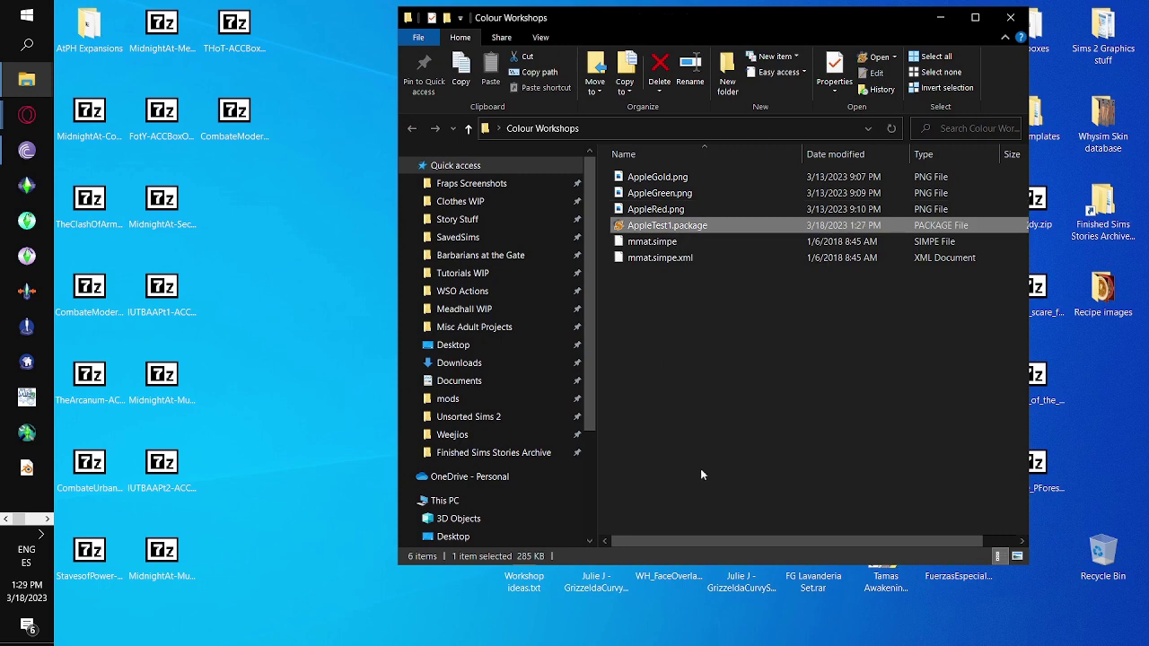
Paste the copied package into the Story Stuff folder under Documents, EA Games, The Sims 2, Downloads.
left_click(493, 232)
left_click(631, 128)
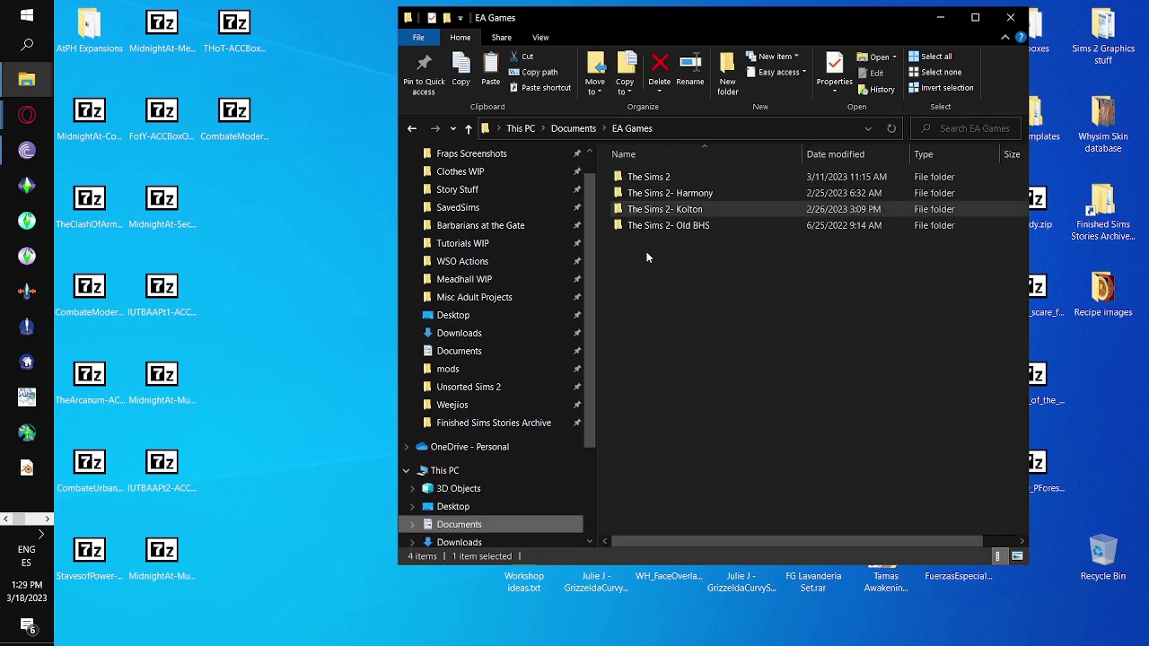
double_click(669, 177)
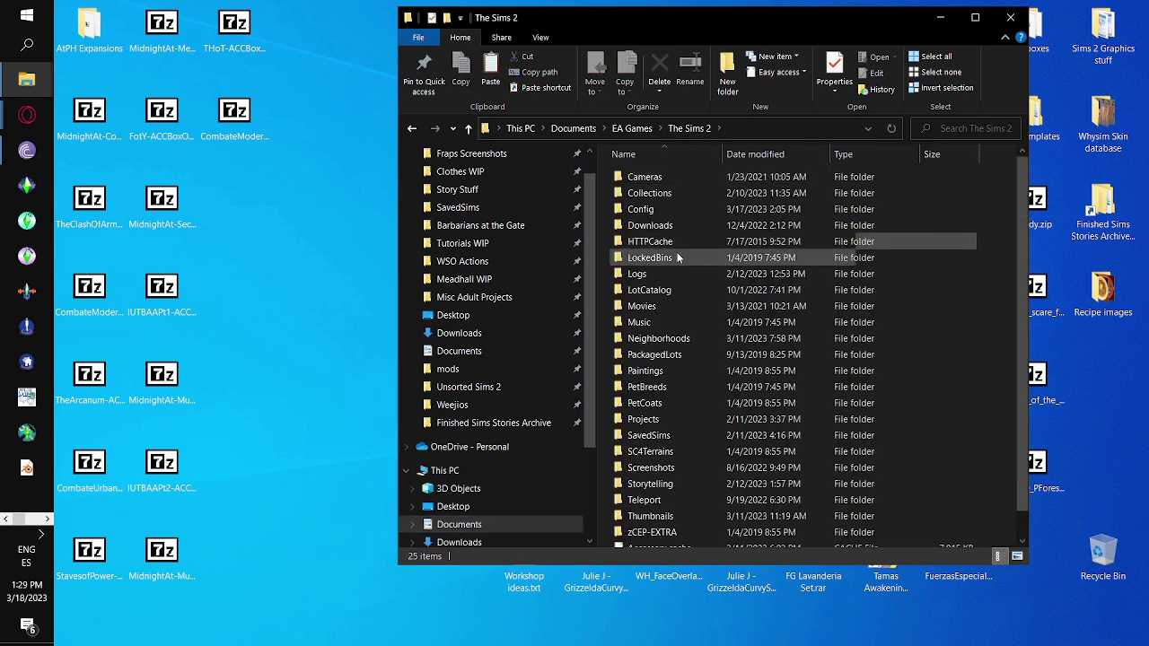
double_click(677, 227)
scroll(679, 320, "down", 2)
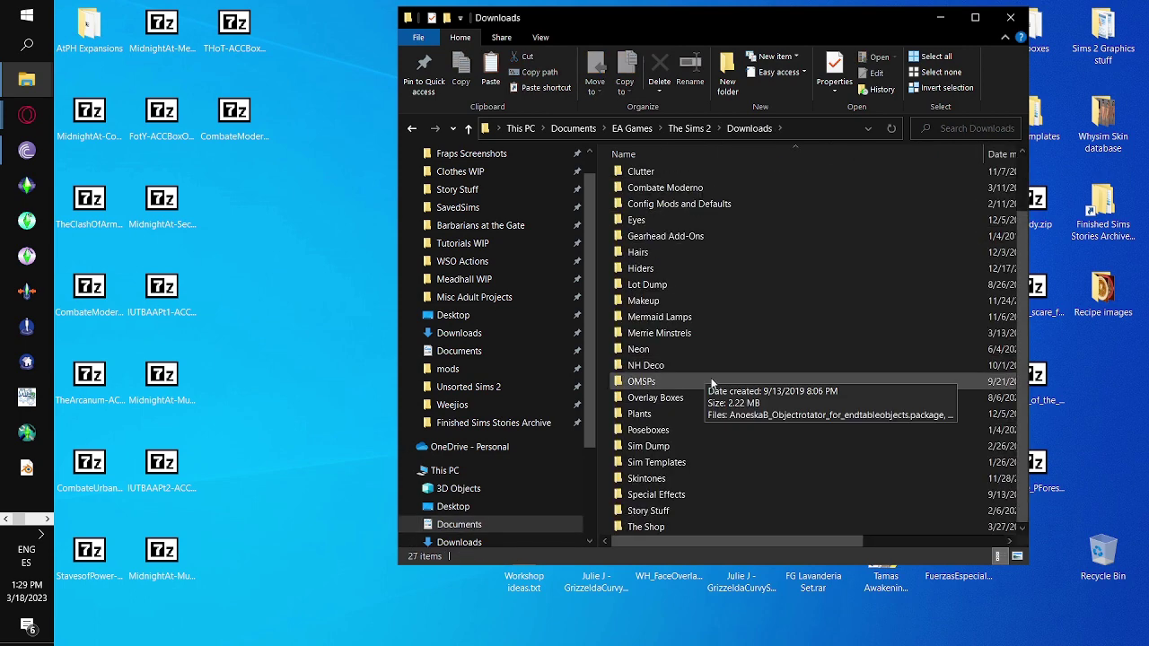
scroll(701, 457, "up", 2)
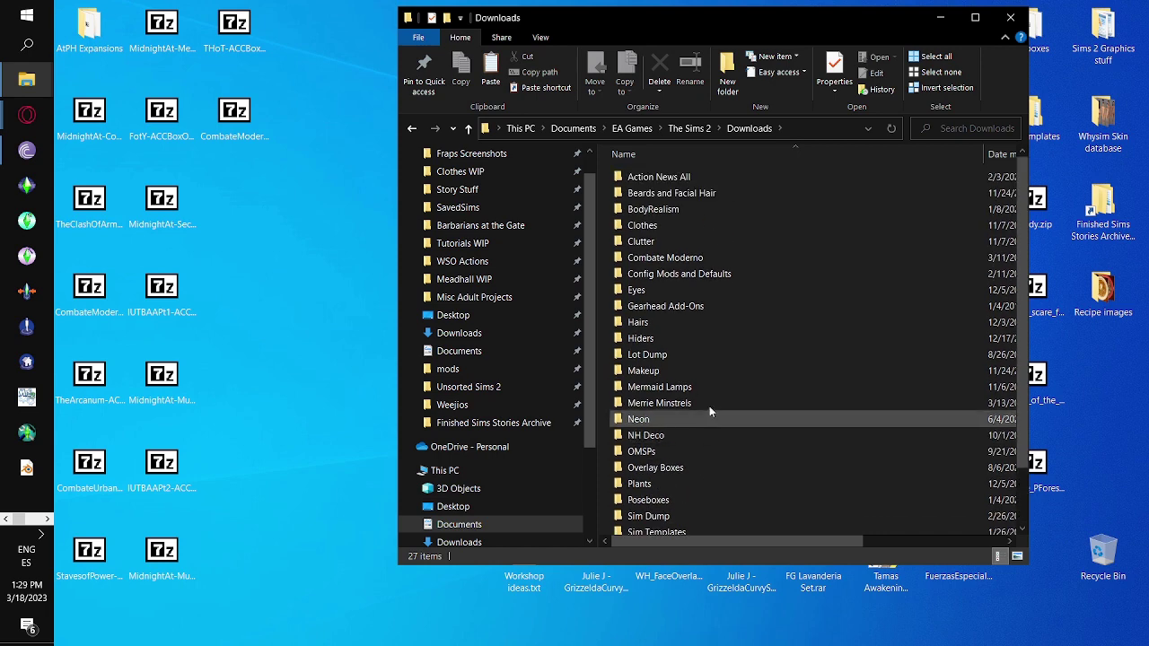
scroll(728, 346, "down", 2)
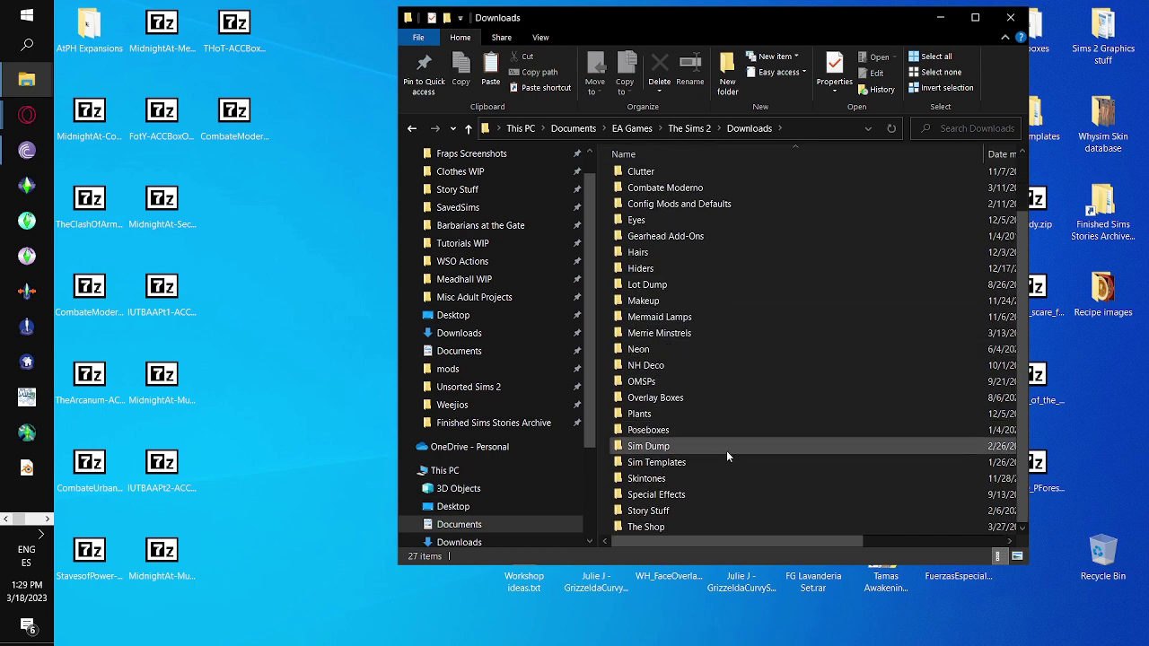
scroll(718, 422, "up", 2)
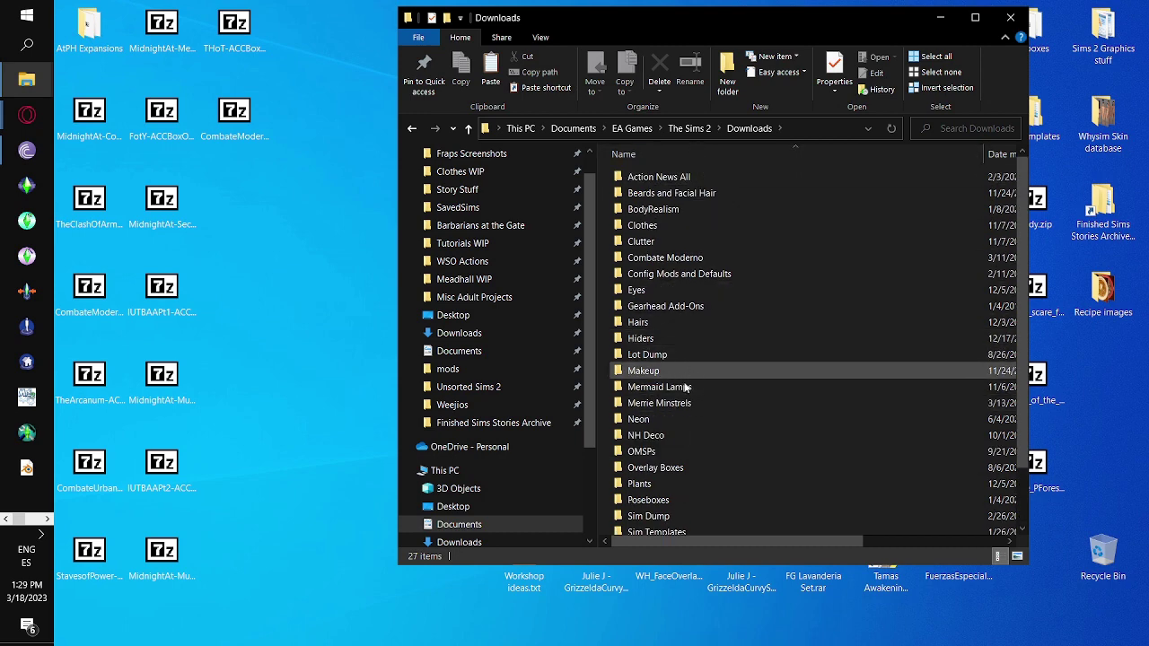
scroll(699, 383, "down", 2)
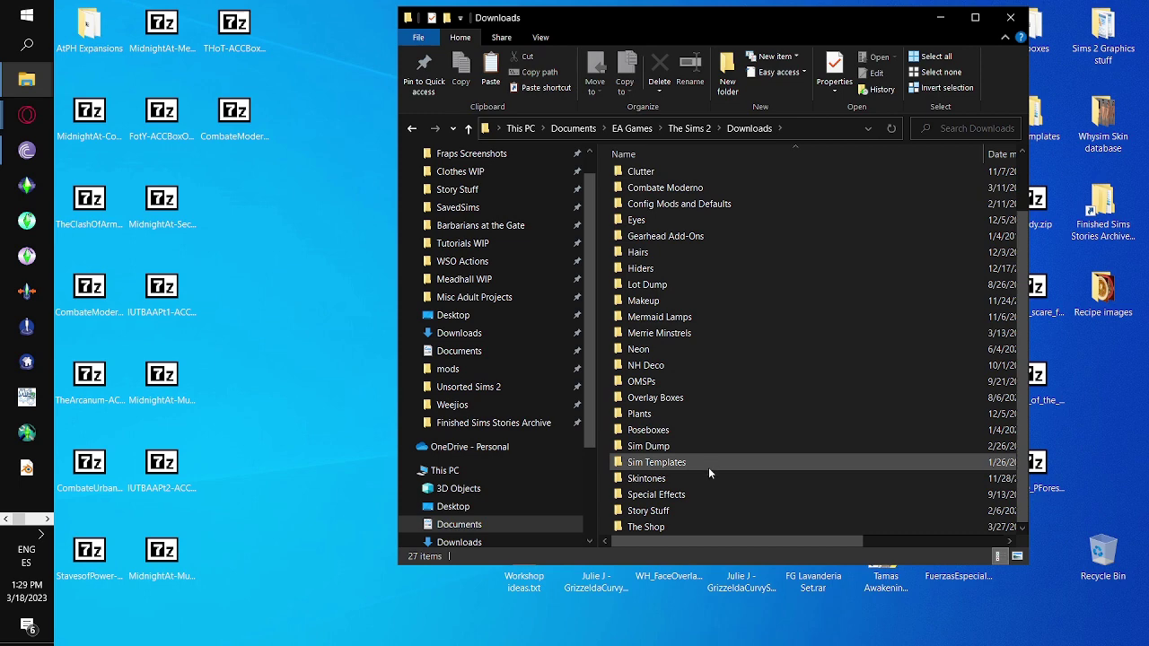
double_click(706, 508)
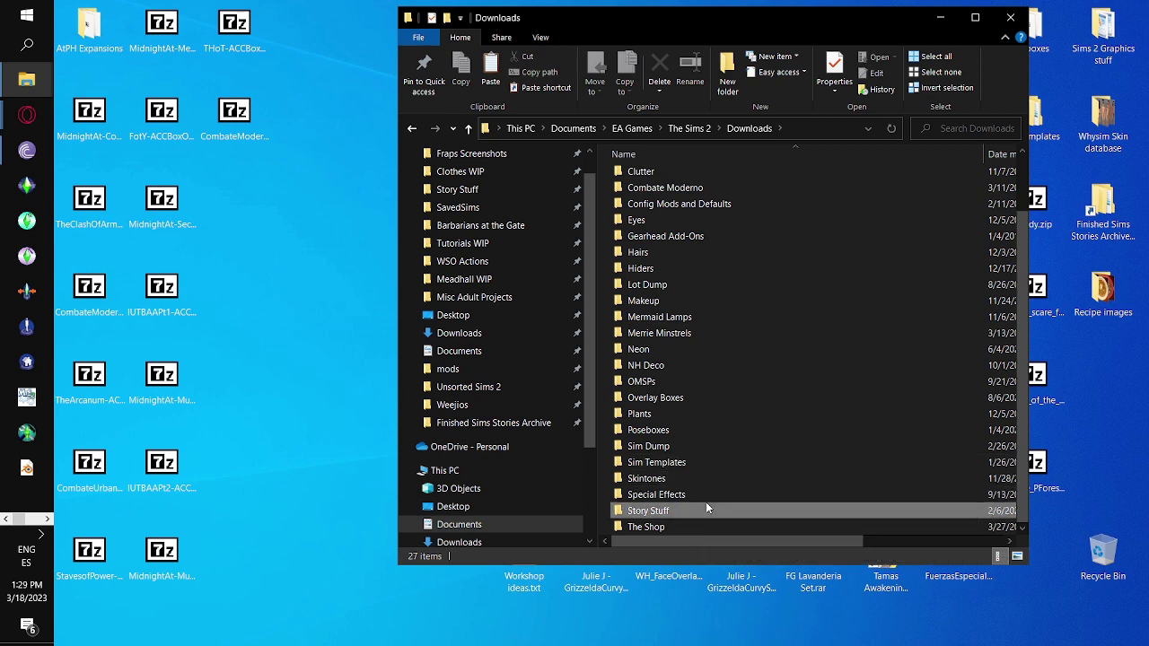
left_click(736, 452)
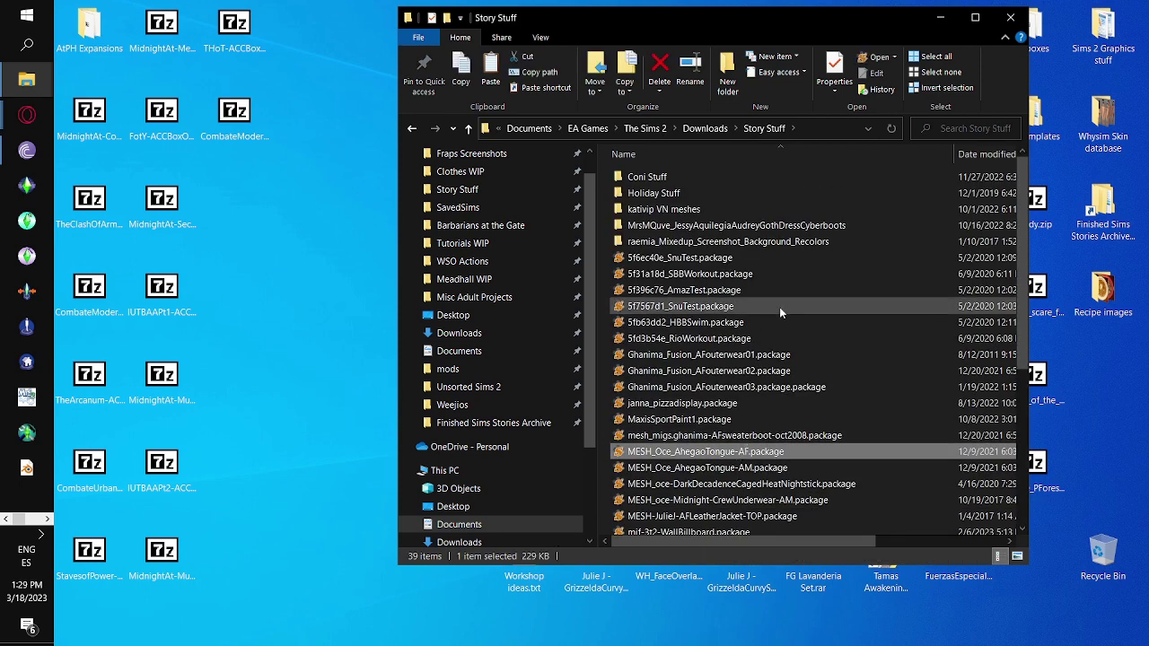
key("ctrl+v")
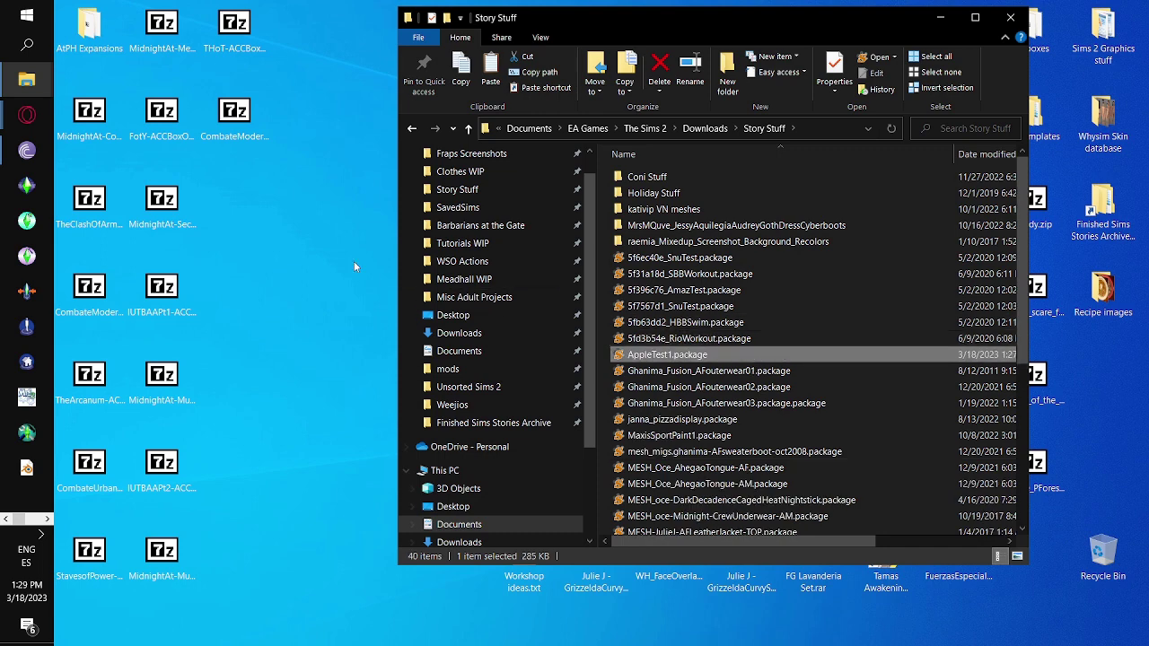
Switch to The Sims 2 and place the Apple of the Eye- Test sculpture from the buy catalog on the lot.
left_click(45, 522)
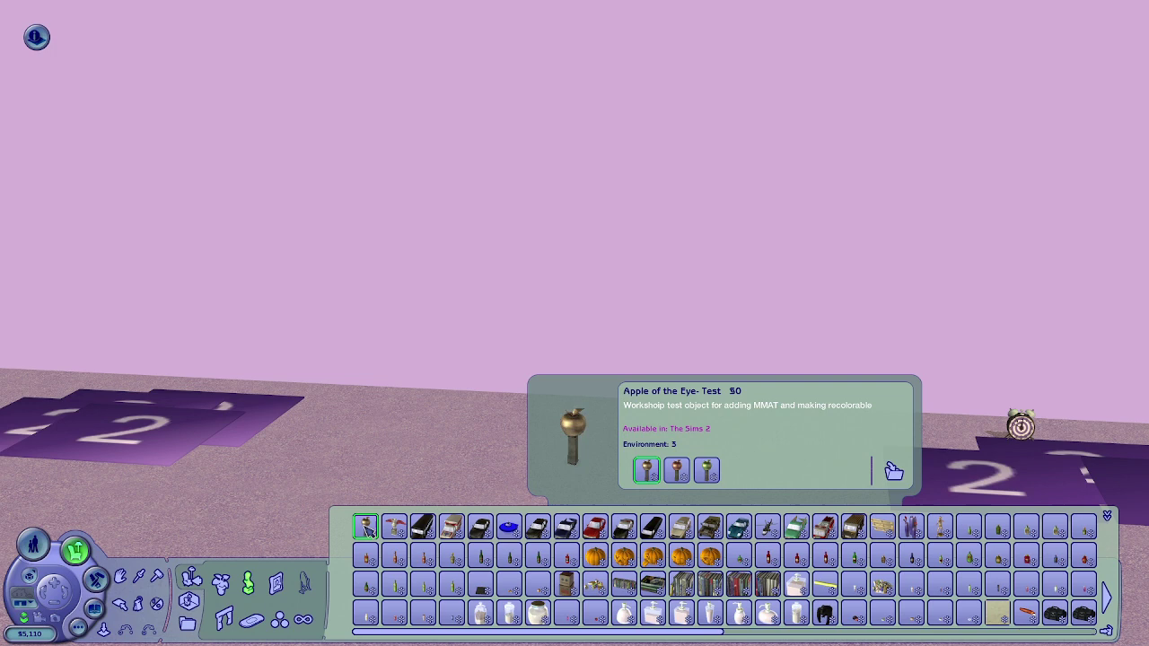
left_click(365, 526)
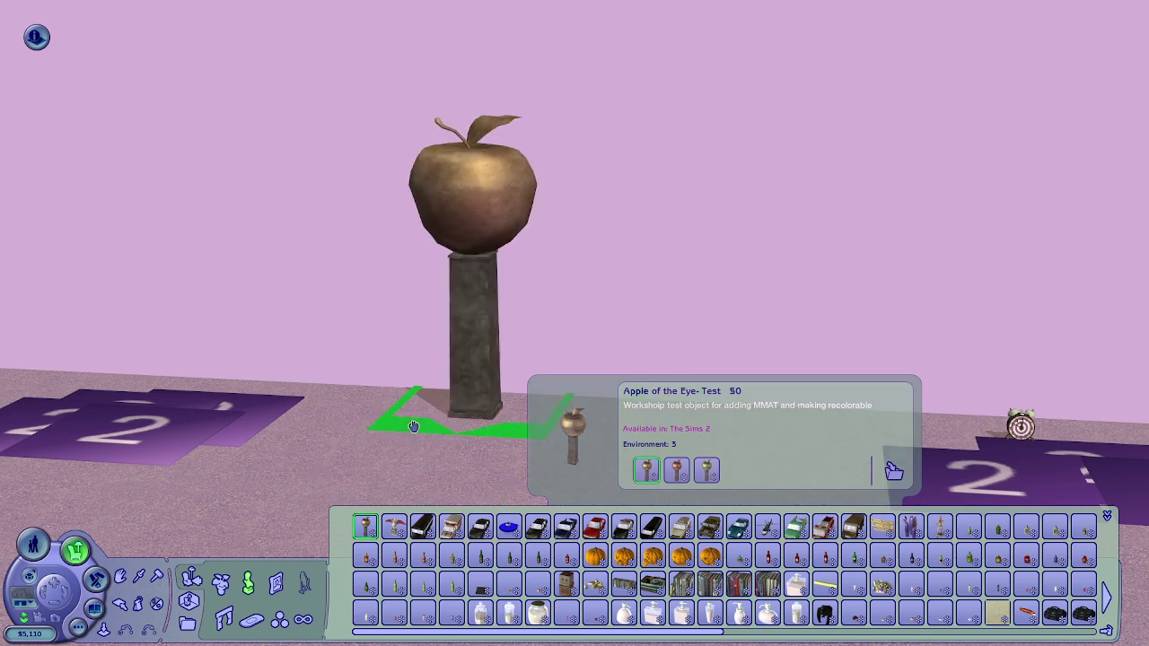
left_click(416, 433)
scroll(428, 443, "up", 2)
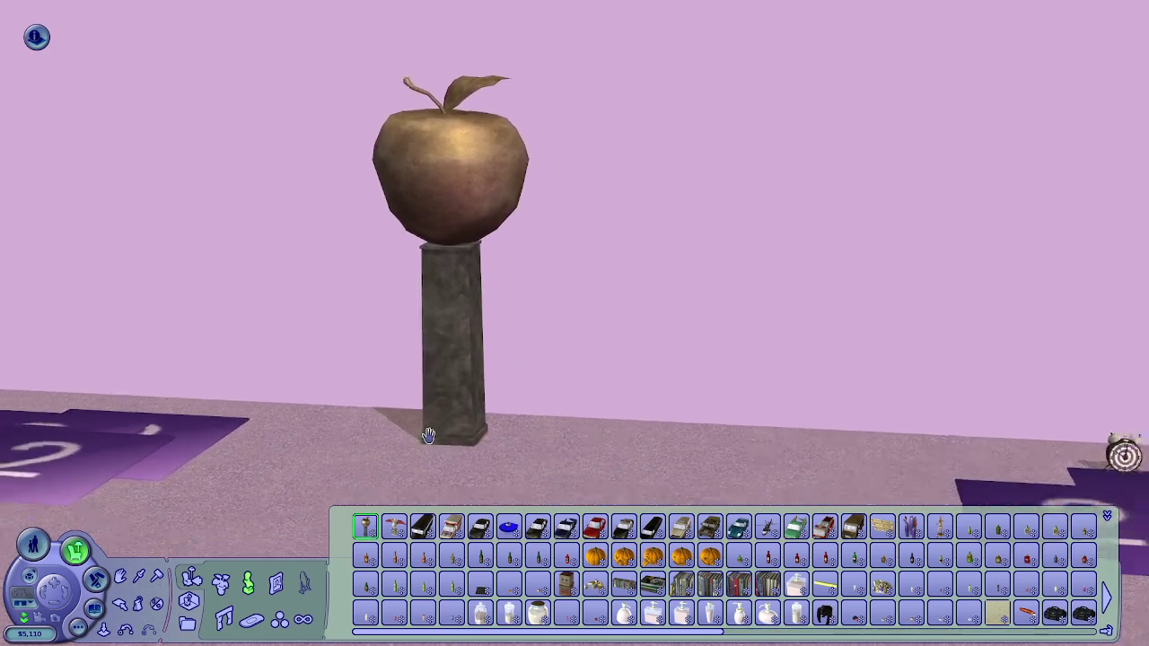
scroll(431, 441, "down", 1)
scroll(449, 413, "up", 1)
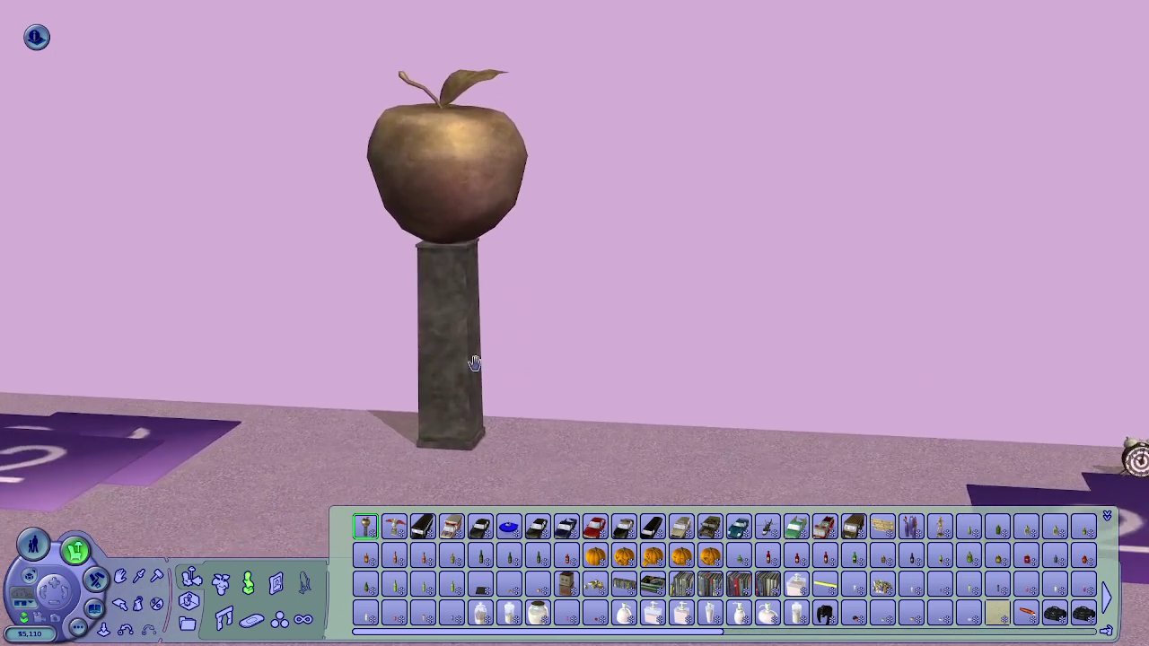
Use the Design tool on the placed sculpture to try the red recolour and apply the green one.
left_click(142, 605)
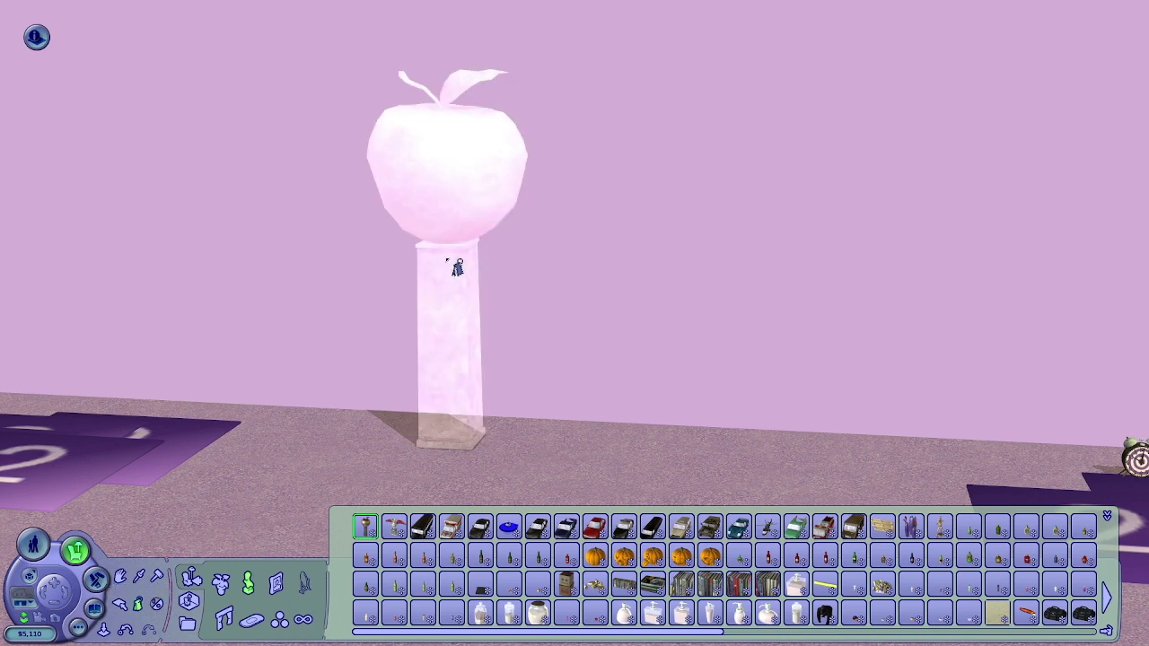
left_click(467, 281)
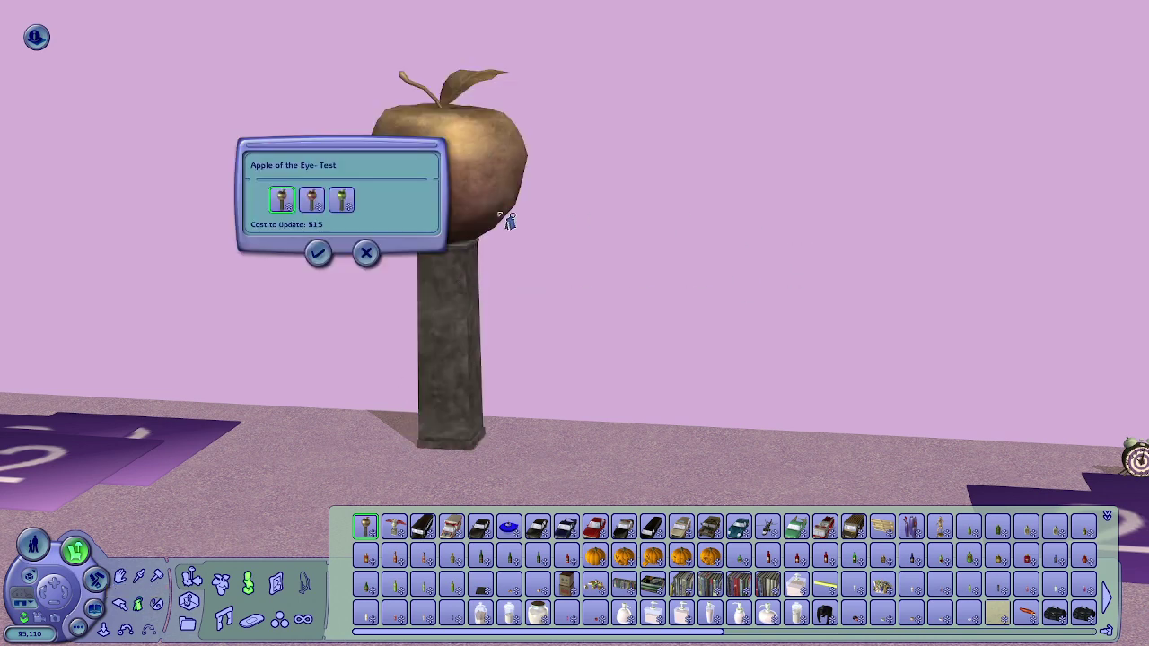
left_click(311, 200)
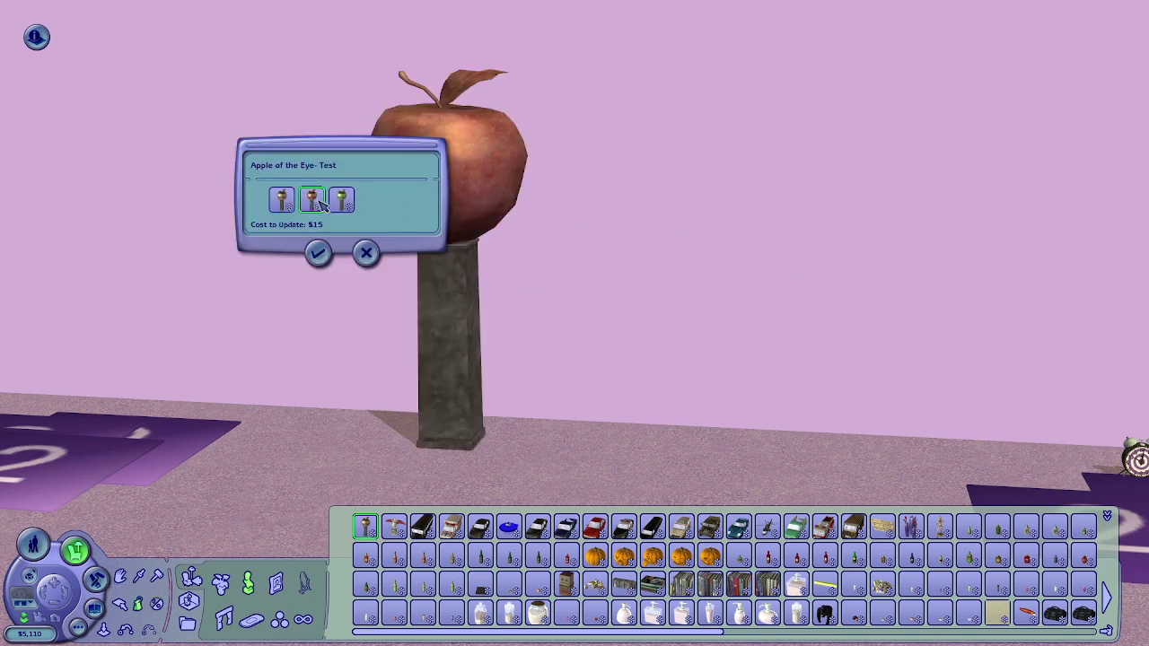
left_click(346, 205)
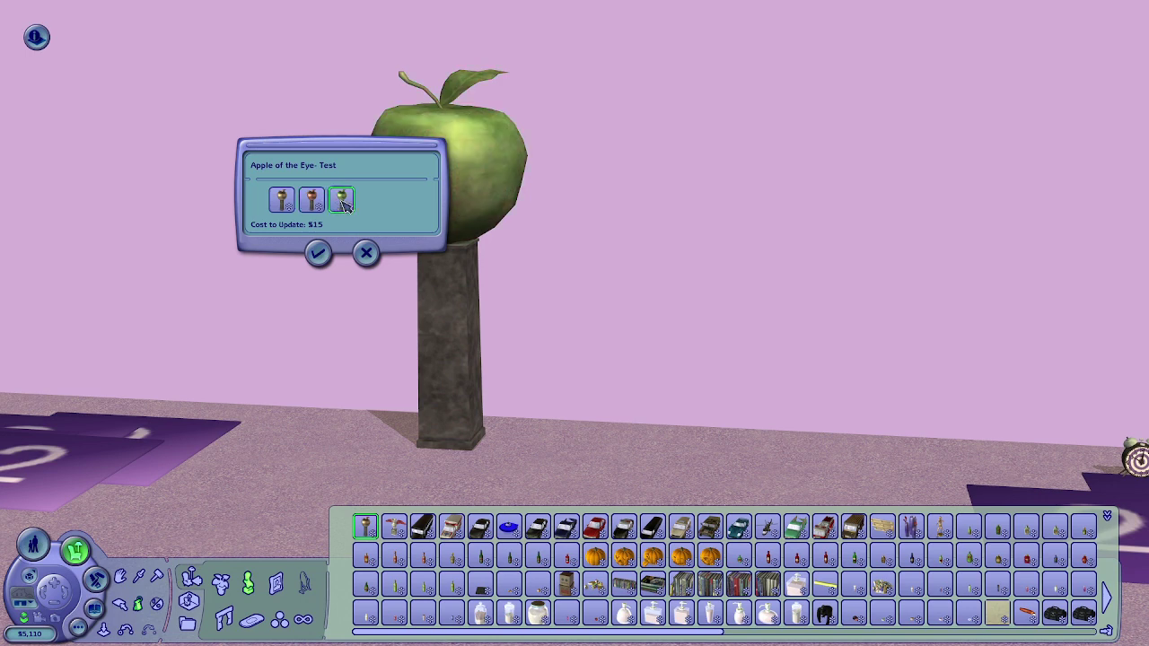
left_click(320, 254)
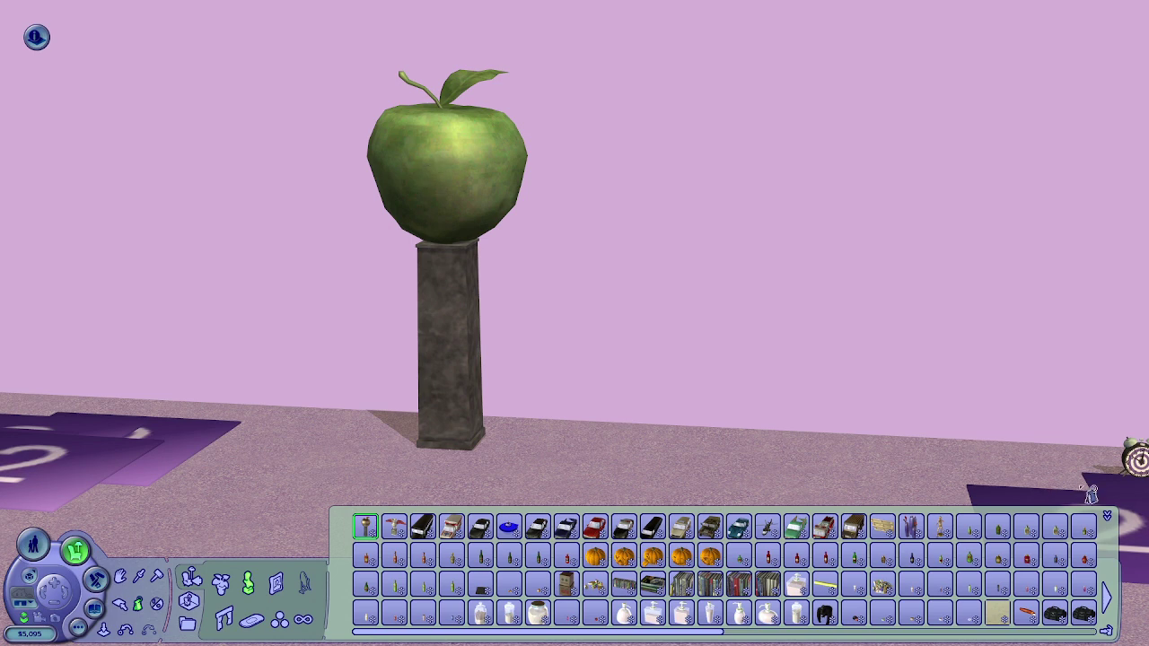
Preview the red and green recolours on the sculpture in a smaller catalog view, and cancel the design change.
left_click(1106, 519)
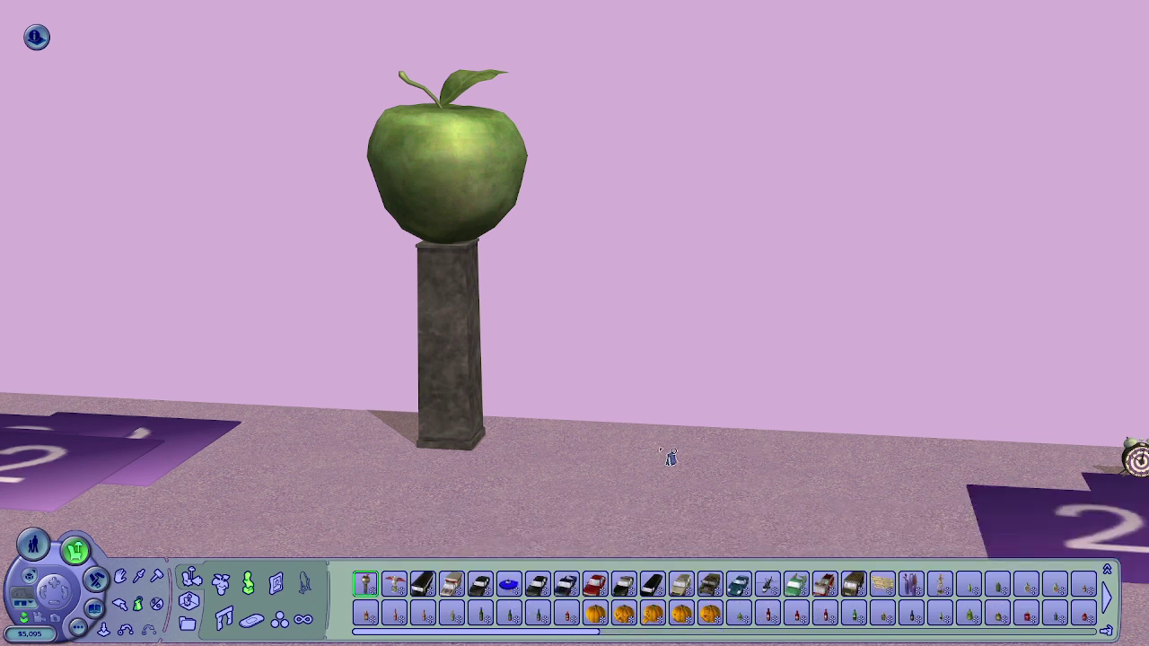
left_click(453, 431)
left_click(296, 355)
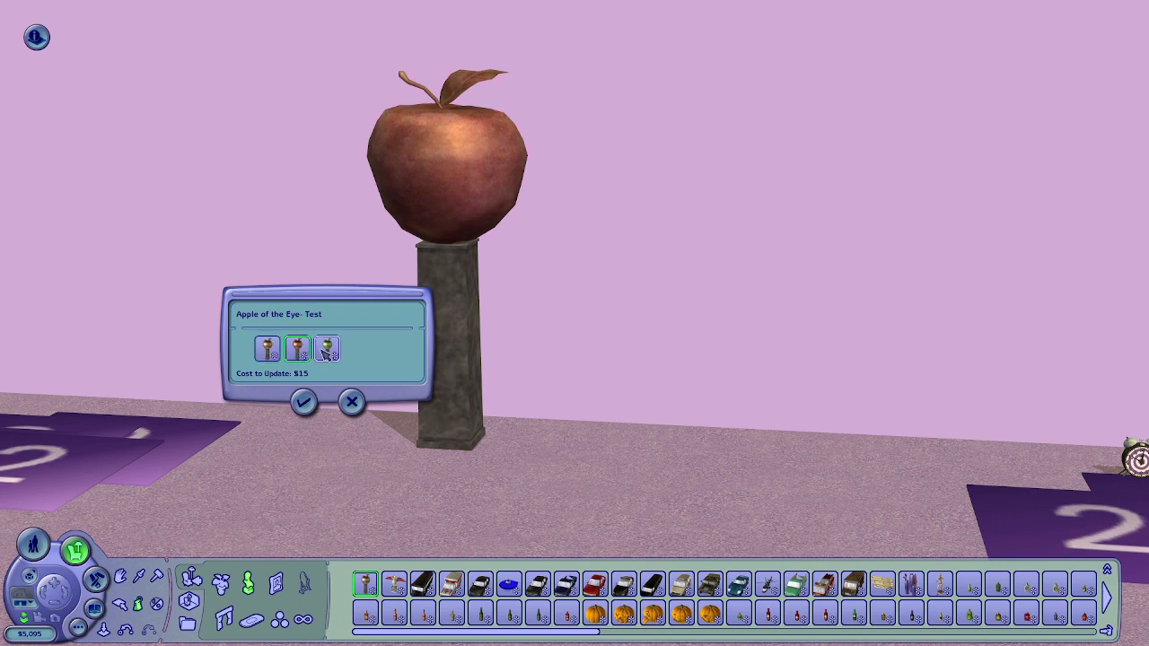
left_click(328, 351)
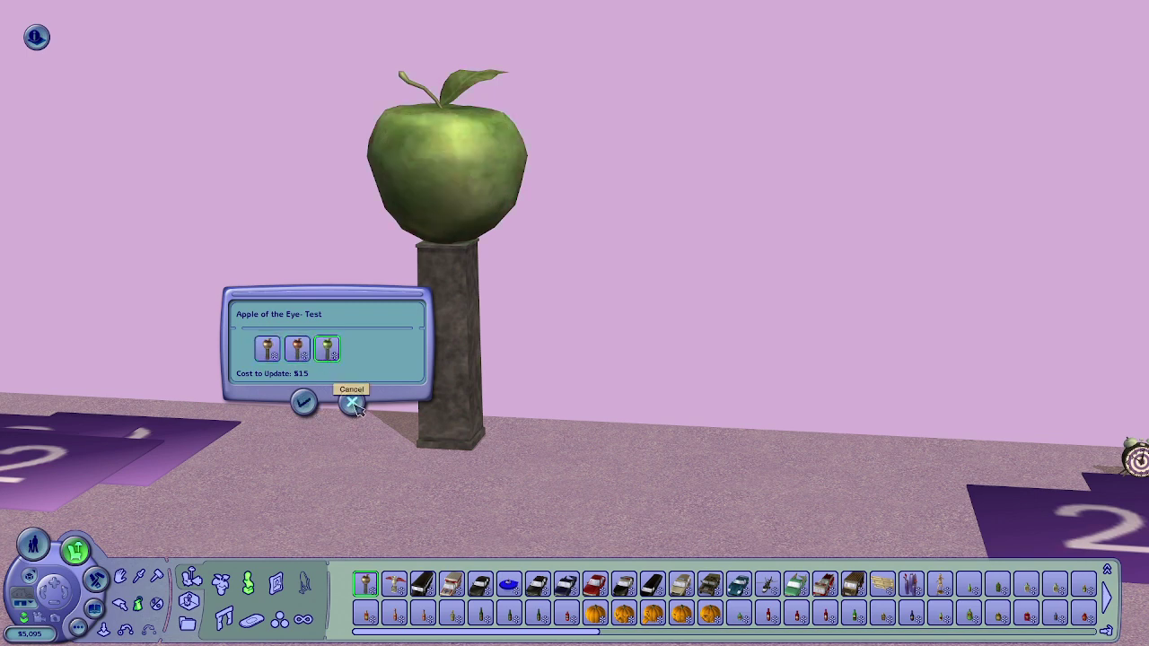
left_click(354, 404)
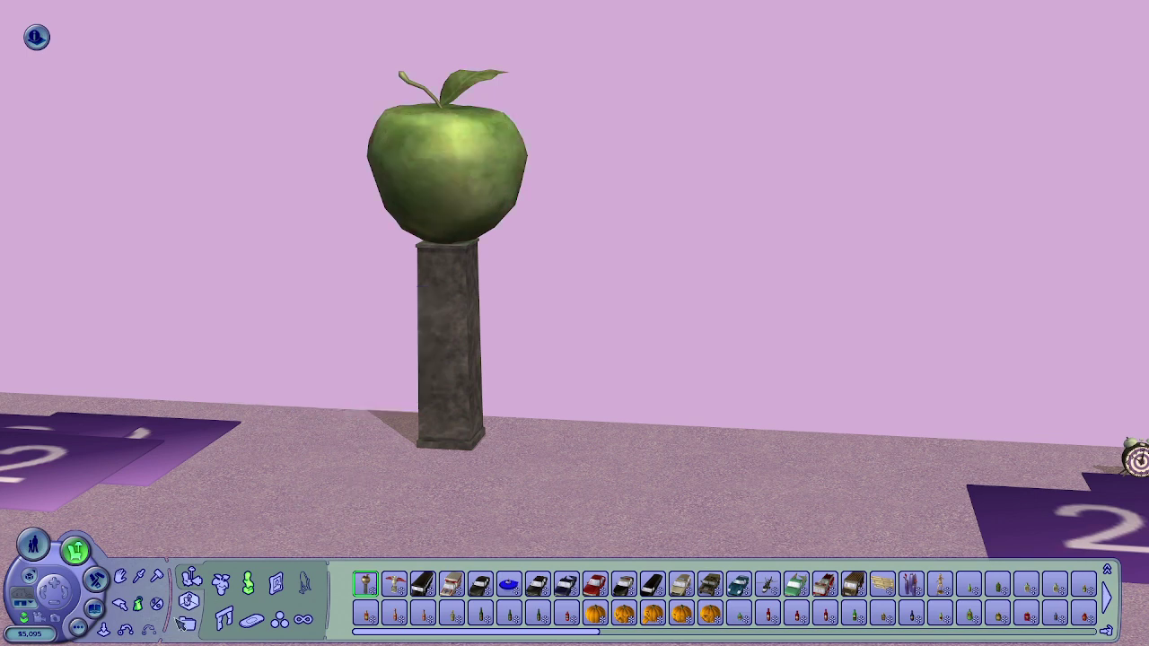
left_click(81, 631)
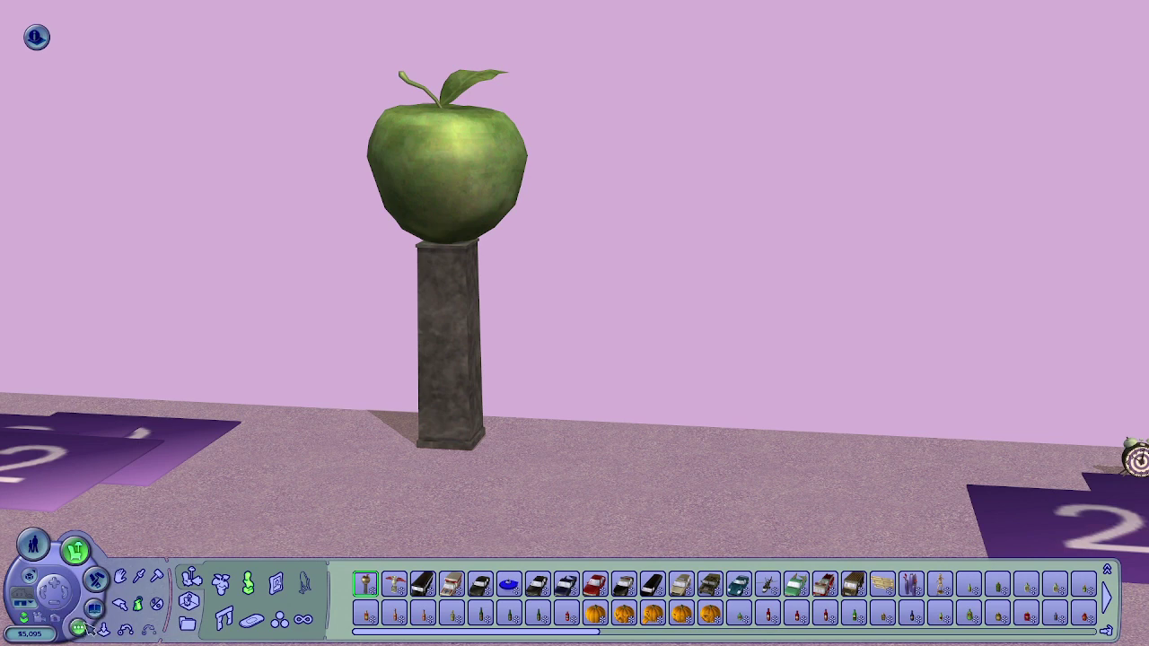